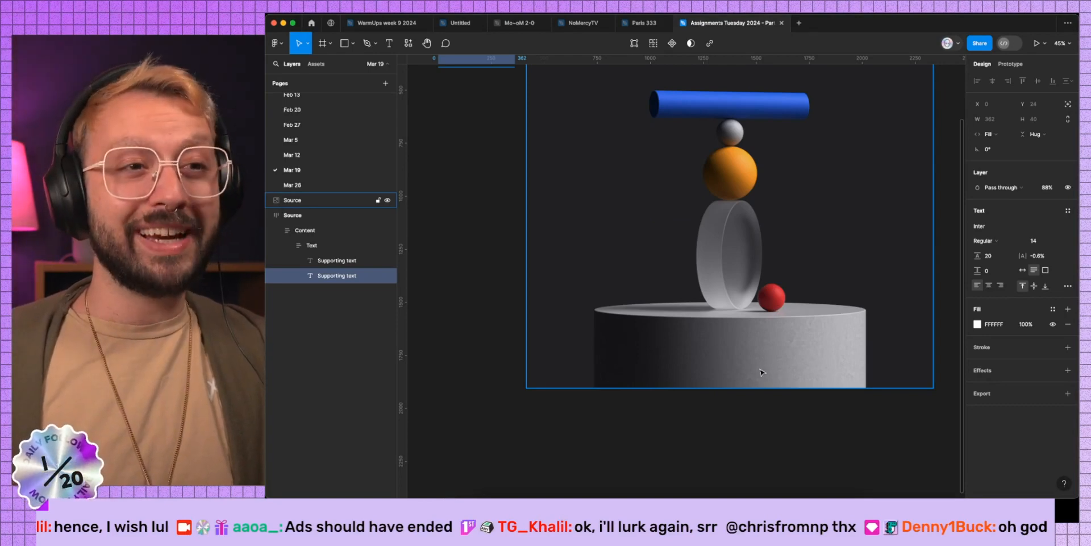
# Step: Add a linear gradient fill over the image layer inside the Duplicate frame
pyautogui.scroll(5, 853, 317)
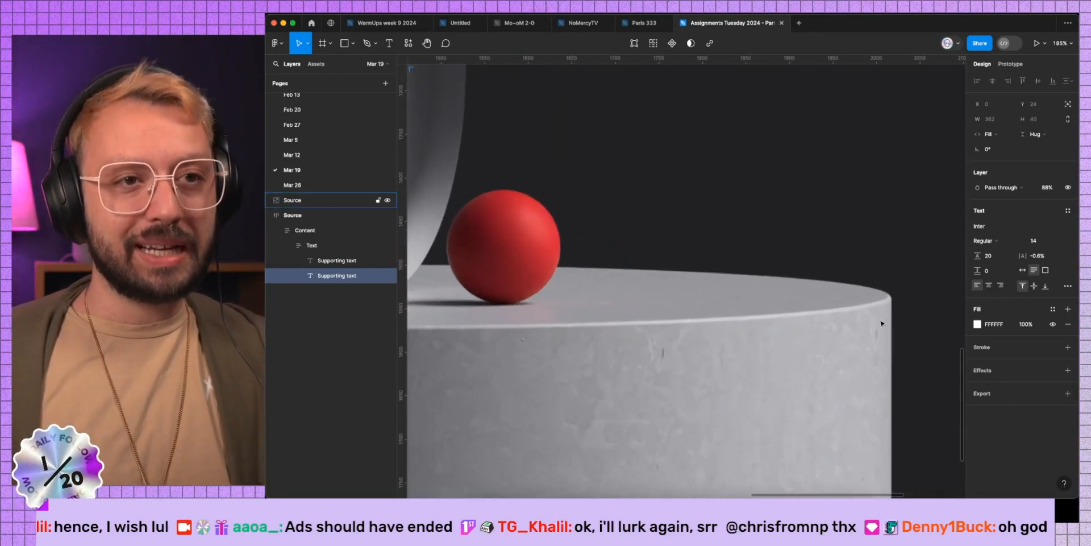
pyautogui.scroll(-5, 800, 333)
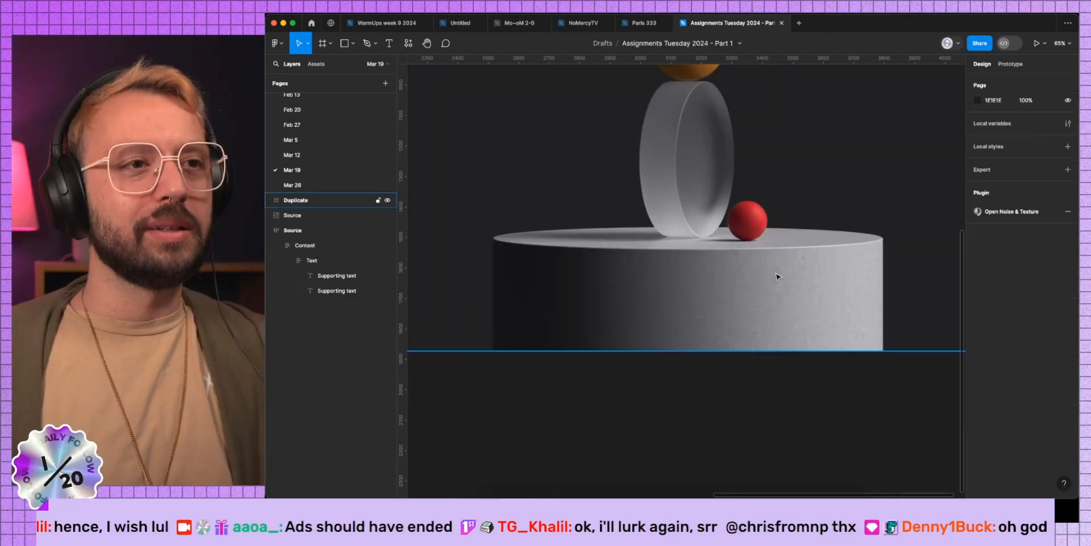
pyautogui.scroll(-4, 778, 276)
pyautogui.scroll(2, 788, 294)
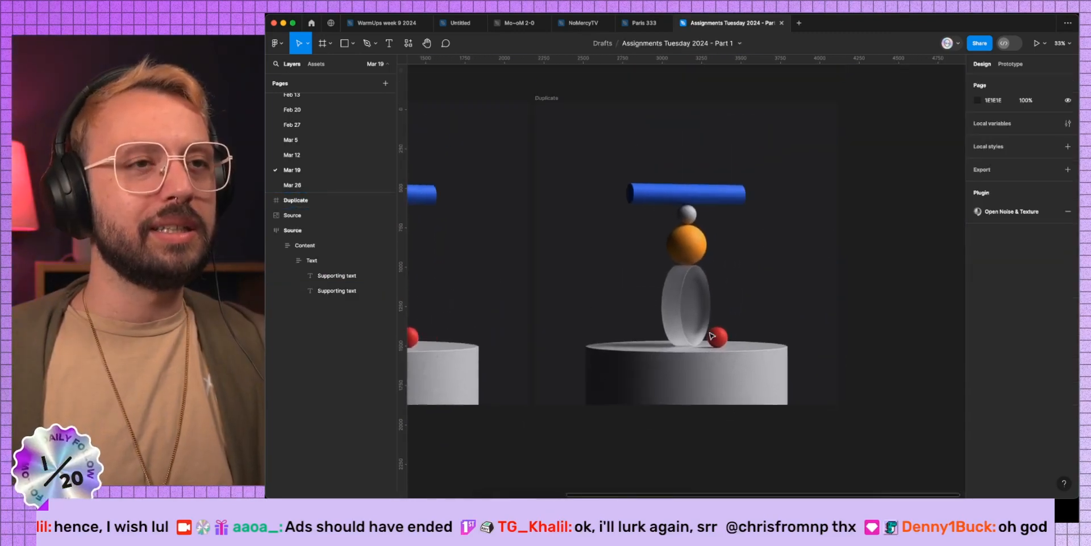
pyautogui.click(789, 295)
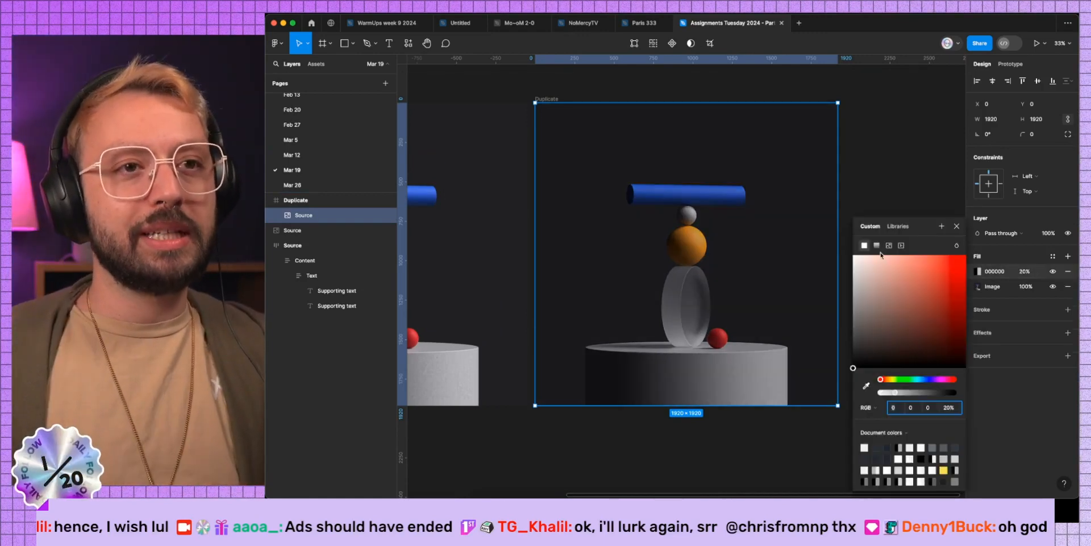
pyautogui.click(877, 245)
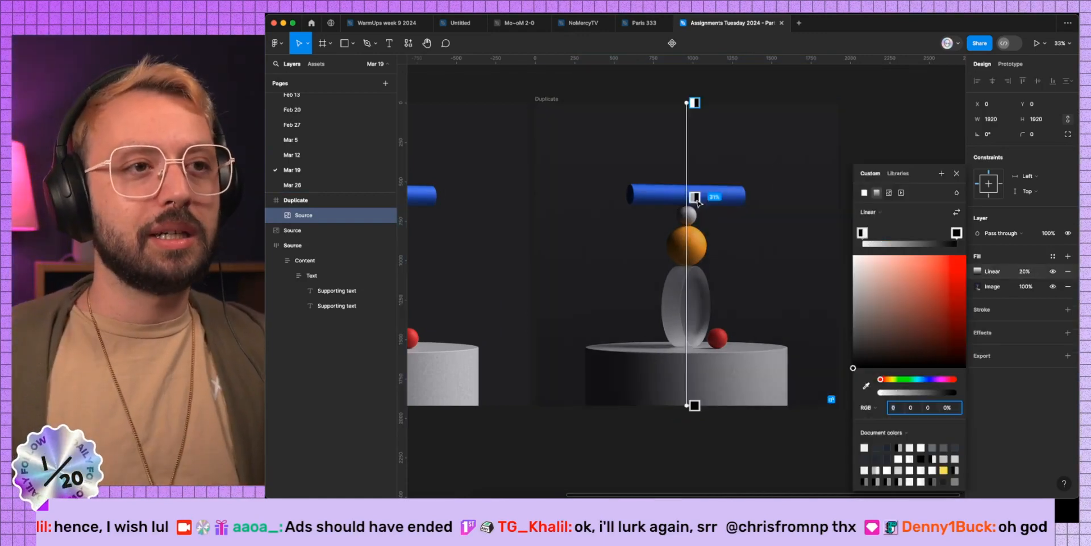
# Step: Sample the source pedestal's dark left side (RGB 23, 23, 25) and light right side (177, 176, 181) as the gradient's start and end stops
pyautogui.click(863, 234)
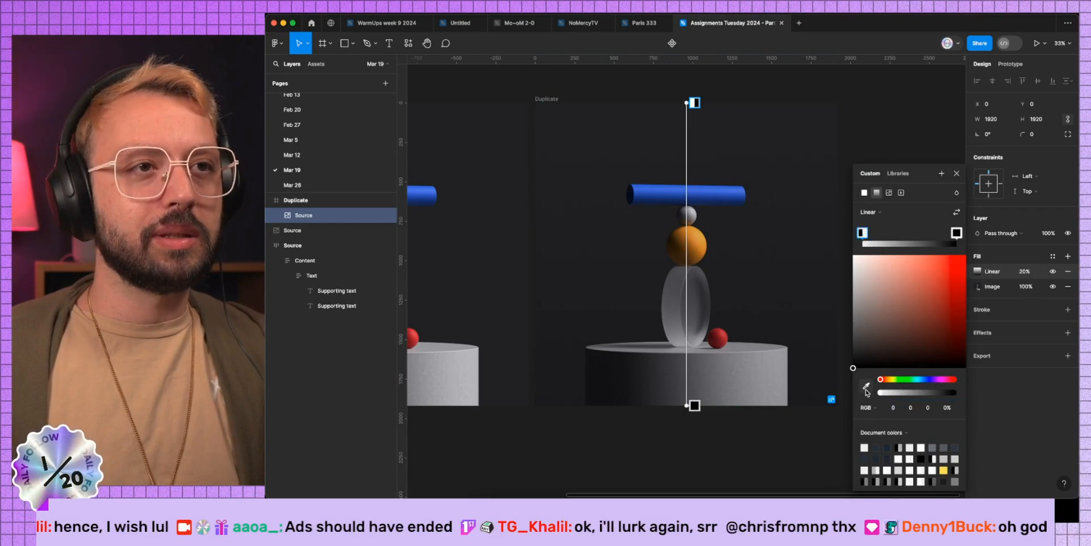
pyautogui.click(866, 387)
pyautogui.hscroll(-4, 653, 371)
pyautogui.click(921, 100)
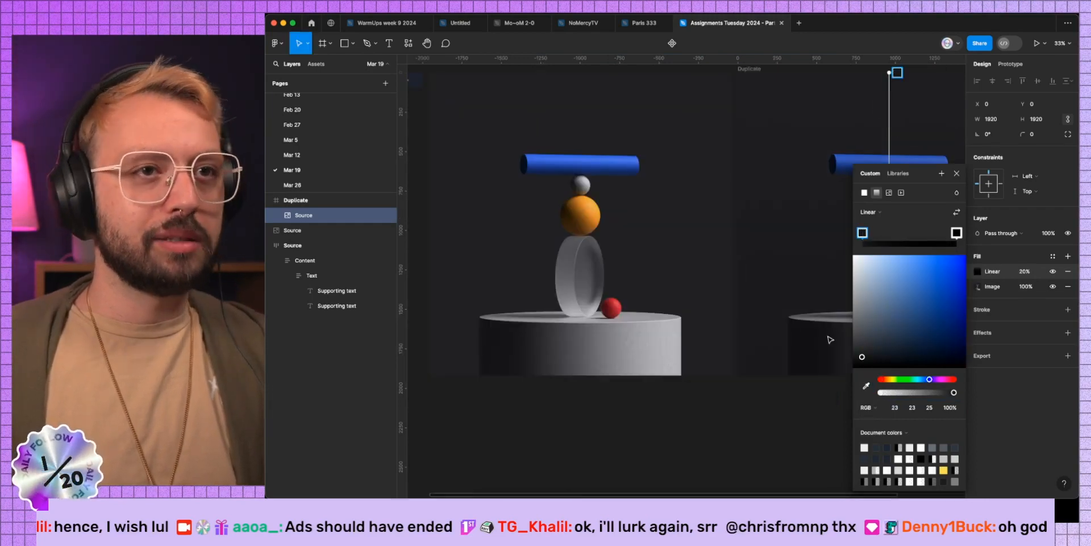
pyautogui.click(956, 233)
pyautogui.click(866, 385)
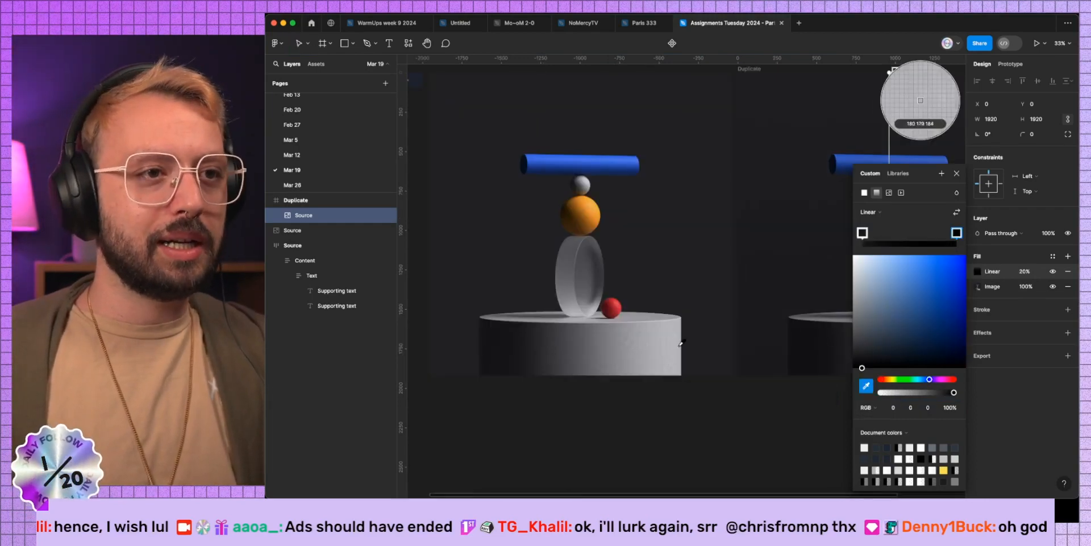
pyautogui.click(921, 101)
pyautogui.hotkey('shift', '1')
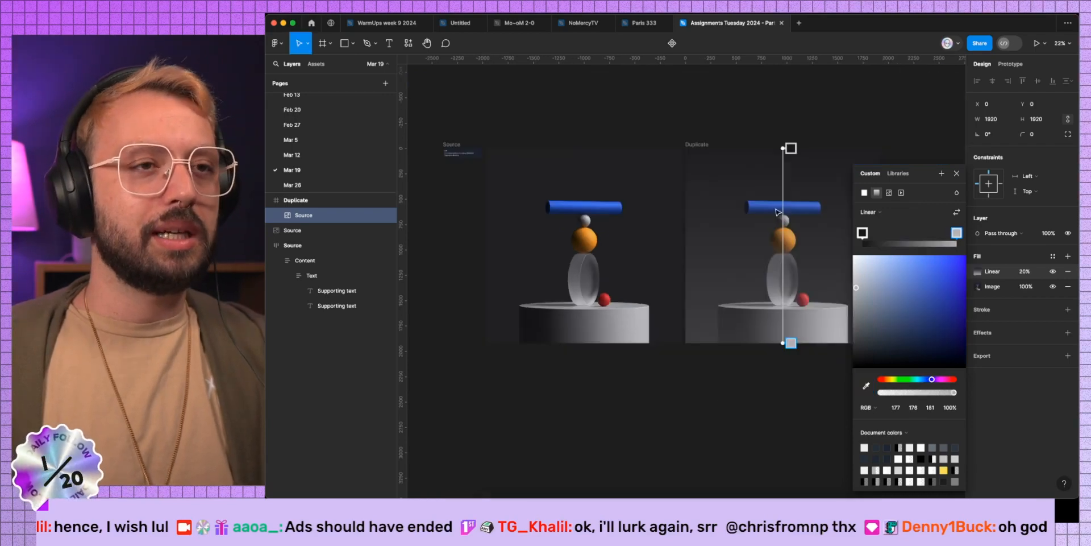
# Step: Reorient the linear gradient horizontally so it runs from the pedestal's left edge to its right edge
pyautogui.moveTo(780, 148); pyautogui.dragTo(718, 325)
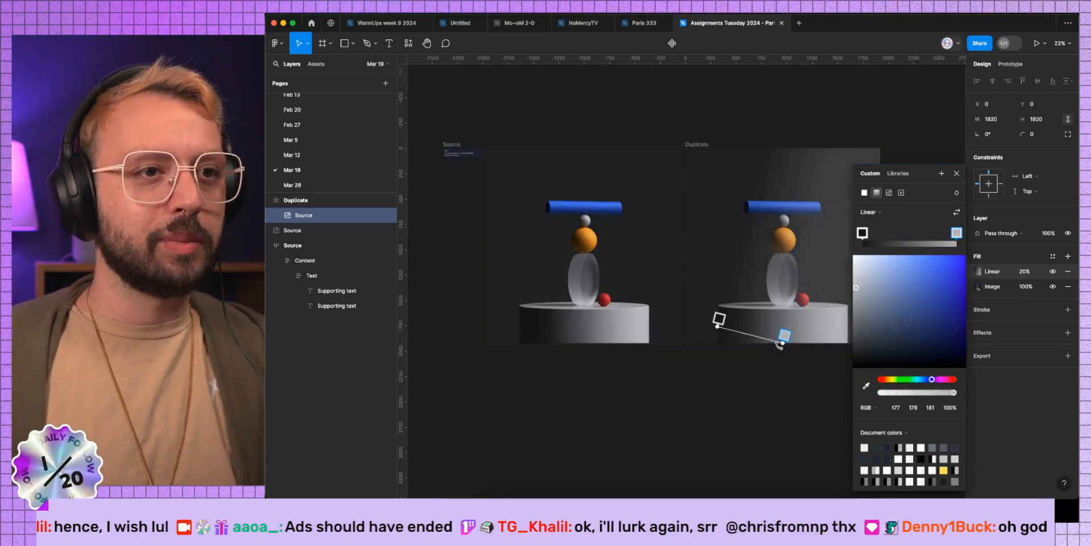
pyautogui.moveTo(785, 340); pyautogui.dragTo(841, 326)
pyautogui.scroll(10, 843, 327)
pyautogui.hscroll(-10, 721, 249)
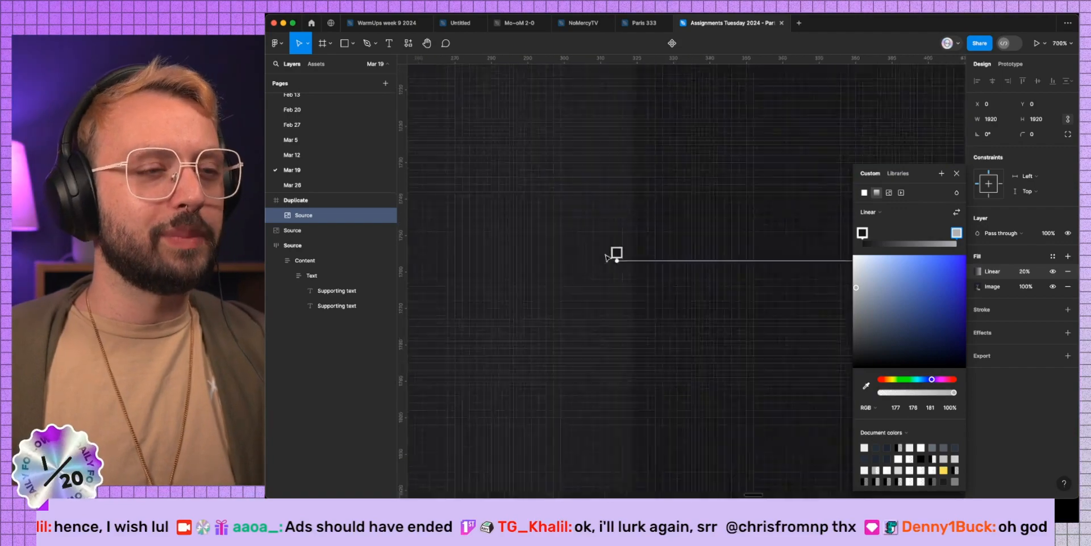
pyautogui.scroll(-15, 693, 261)
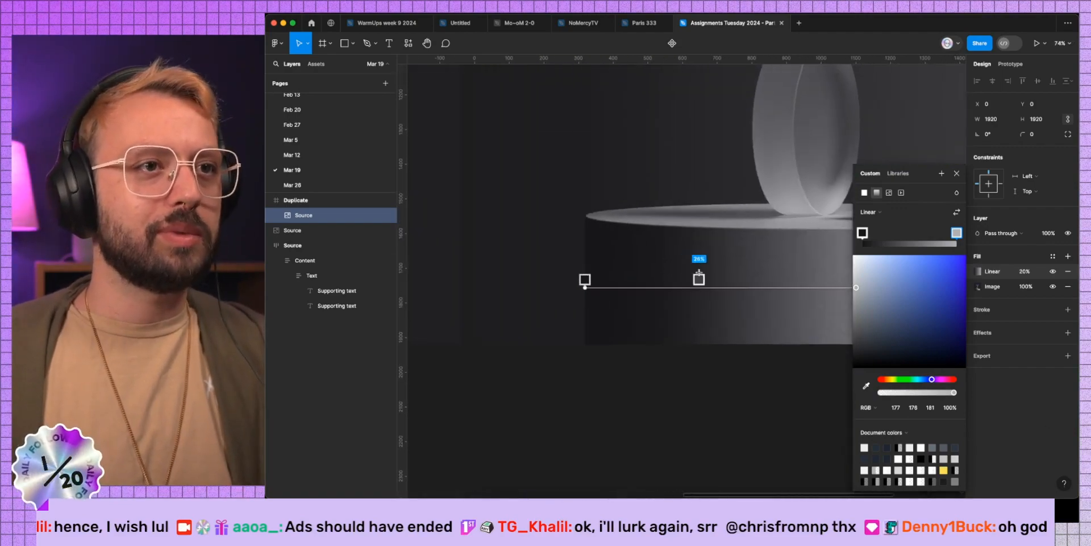
pyautogui.click(963, 175)
# Step: Add another fill above the linear gradient using the dark backdrop colour 222224 sampled from the source image at 100%
pyautogui.click(1068, 256)
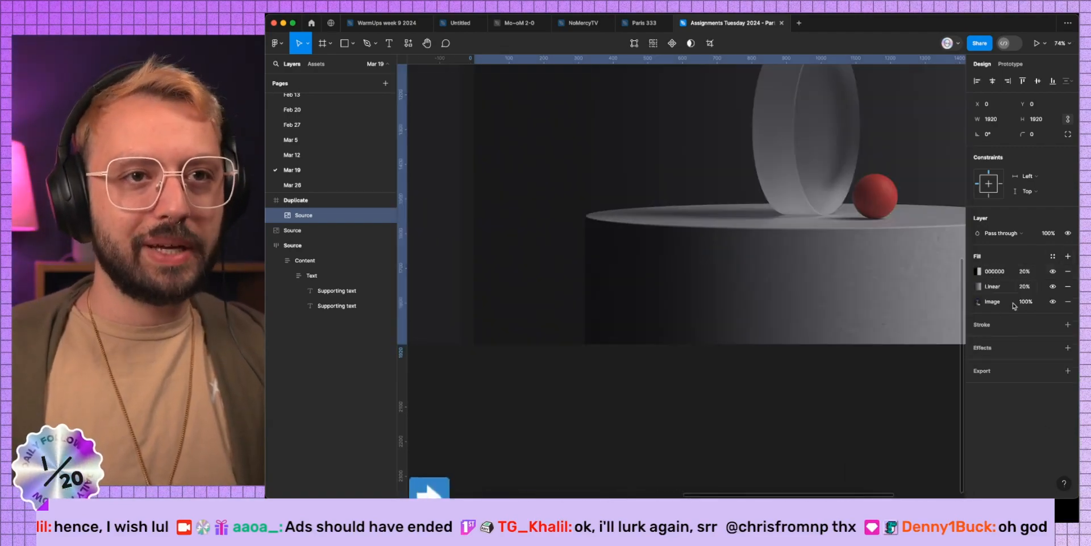
pyautogui.click(978, 271)
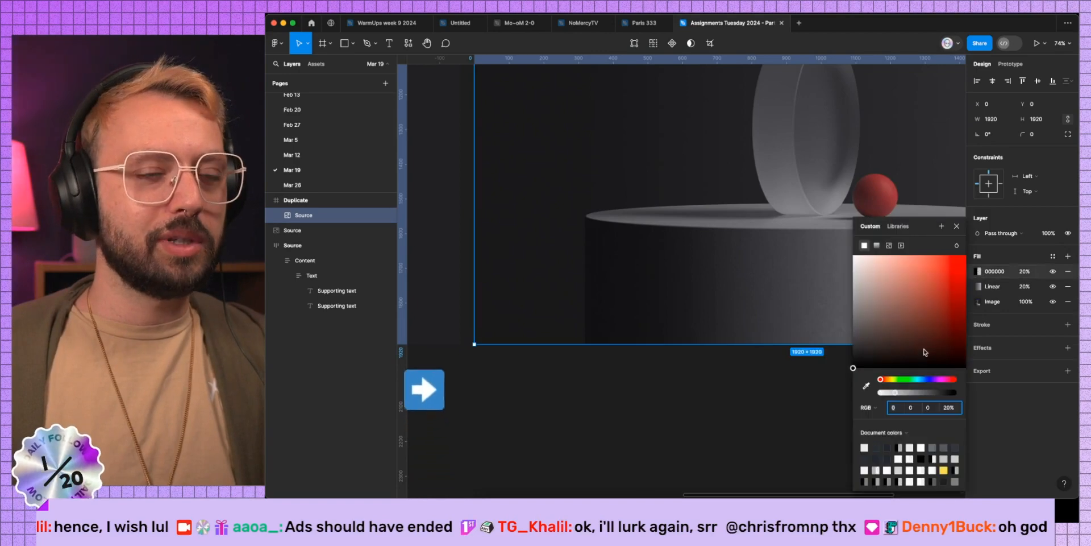
pyautogui.click(867, 386)
pyautogui.scroll(-5, 751, 320)
pyautogui.click(751, 319)
pyautogui.hscroll(4, 776, 391)
pyautogui.scroll(-1, 776, 391)
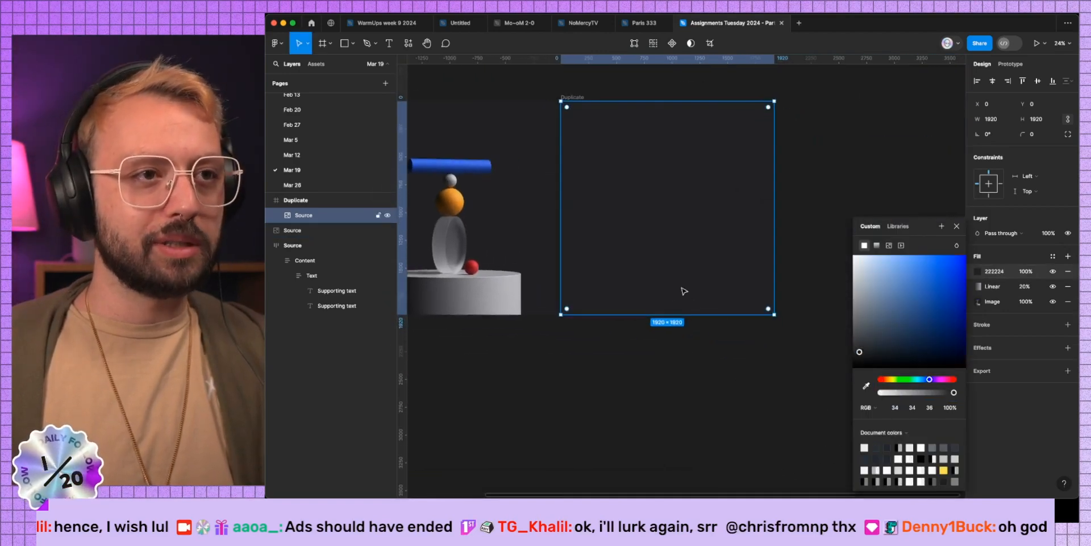
# Step: Convert the dark fill to an angular gradient centred on the pedestal's upper-left corner, masking everything above and beside it
pyautogui.click(877, 245)
pyautogui.click(871, 212)
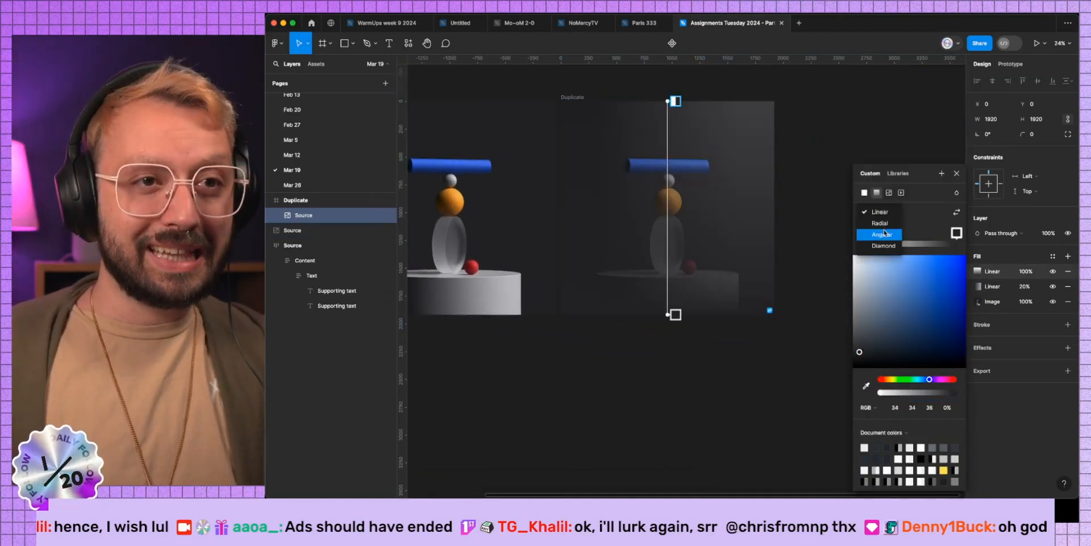
pyautogui.click(873, 236)
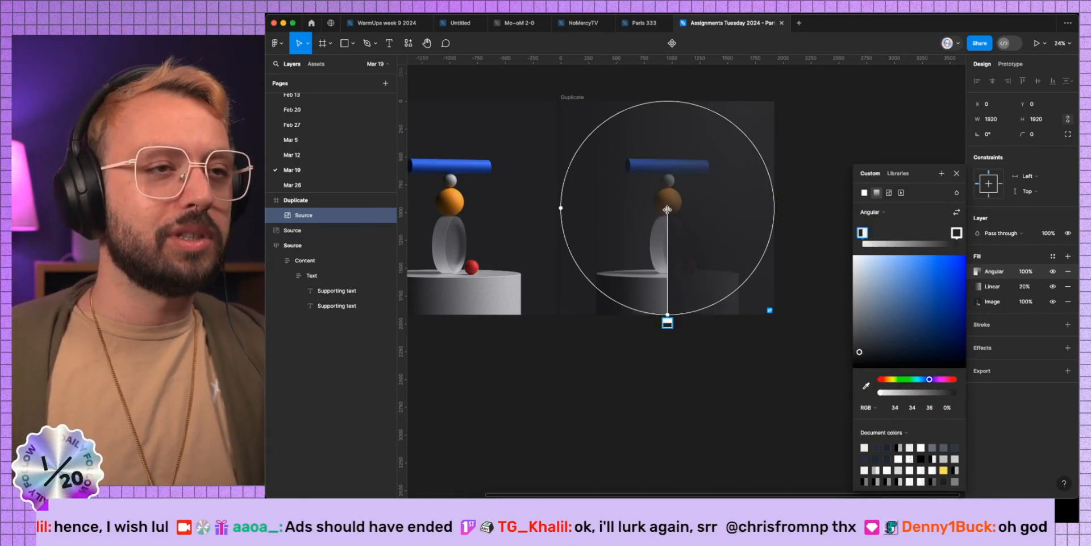
pyautogui.moveTo(666, 210); pyautogui.dragTo(597, 275)
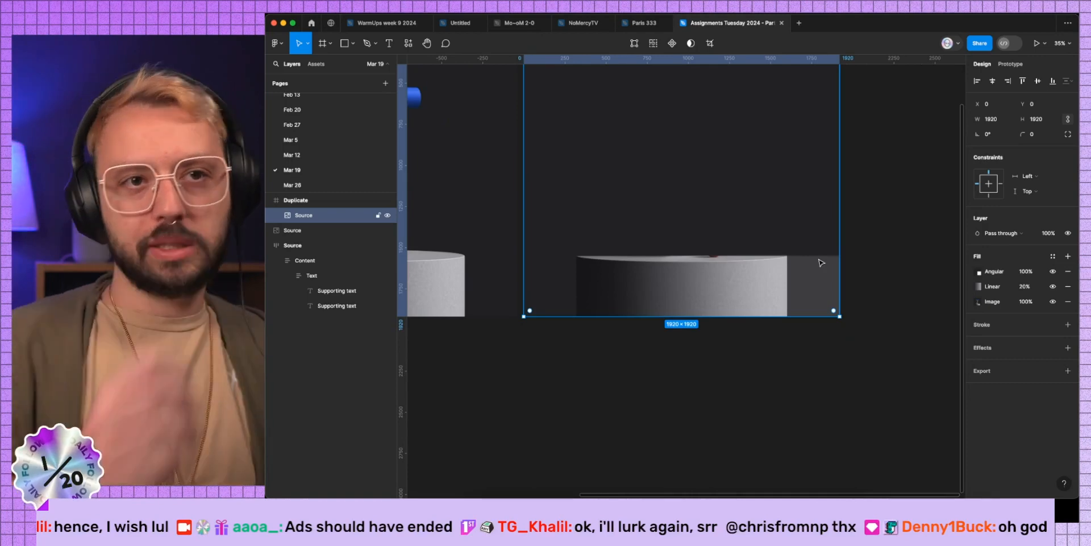
# Step: Duplicate the angular fill, rotate and centre it on the pedestal's upper-right corner, and set the linear fill's opacity to 100%
pyautogui.press('super+d')
pyautogui.click(978, 271)
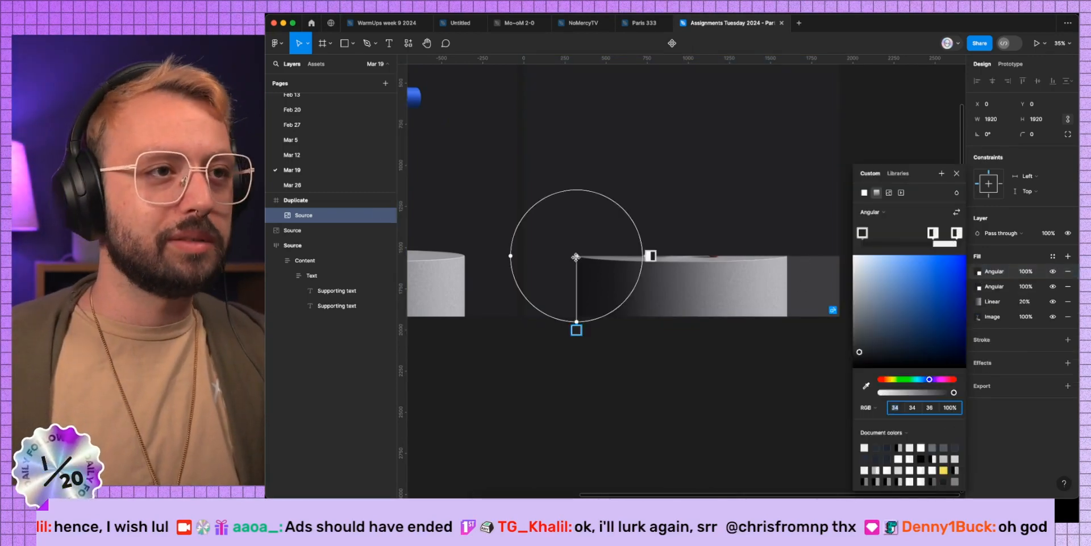
pyautogui.moveTo(576, 328); pyautogui.dragTo(498, 255)
pyautogui.moveTo(576, 256); pyautogui.dragTo(744, 232)
pyautogui.scroll(10, 788, 256)
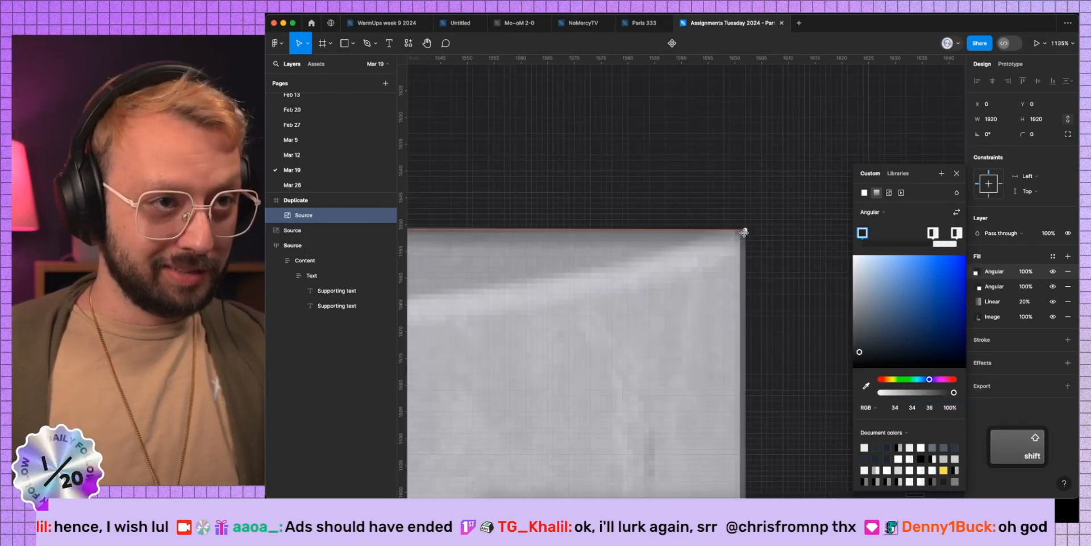
pyautogui.scroll(-10, 744, 232)
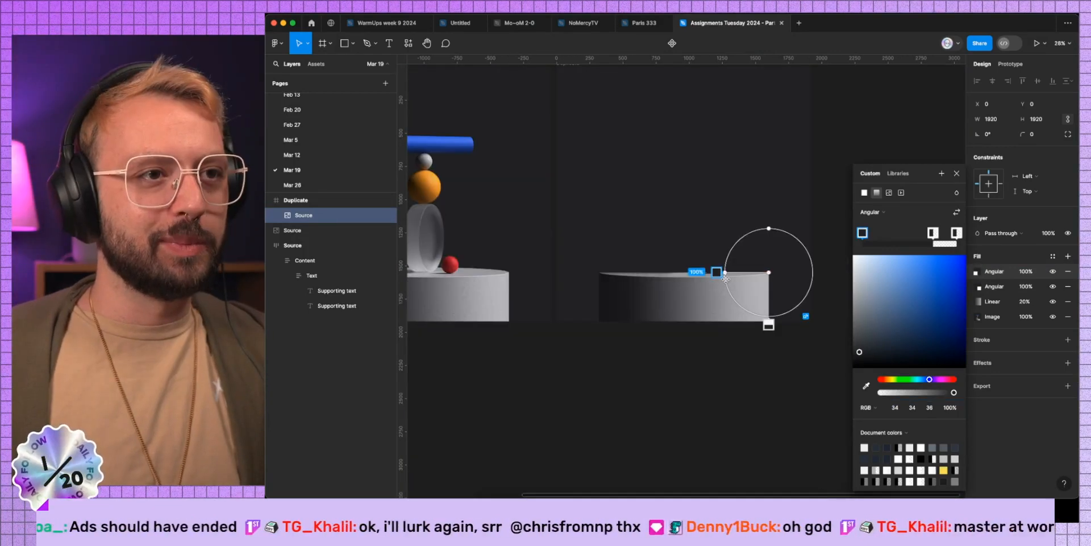
pyautogui.press('Escape')
pyautogui.moveTo(1017, 302); pyautogui.dragTo(1065, 302)
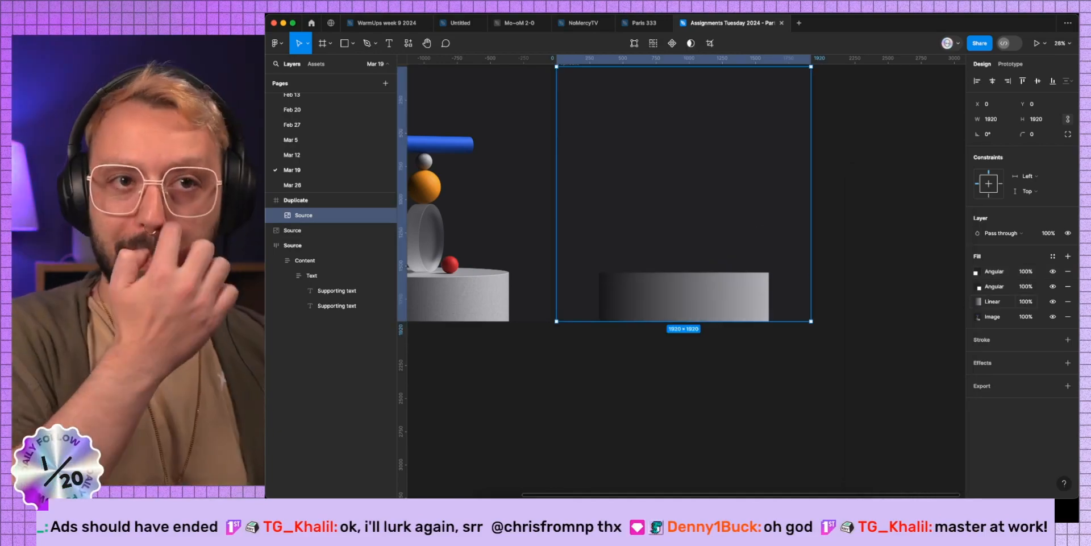
# Step: Add a new top fill with the light grey ABAAAF sampled from the source pedestal's upper surface at 100%
pyautogui.click(1068, 256)
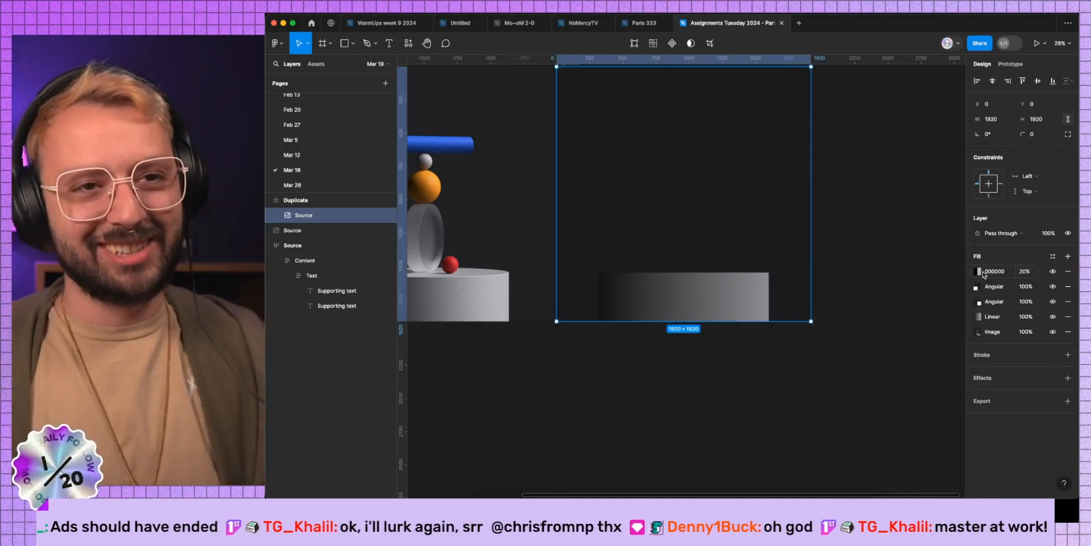
pyautogui.click(977, 271)
pyautogui.click(866, 386)
pyautogui.hscroll(-6, 703, 330)
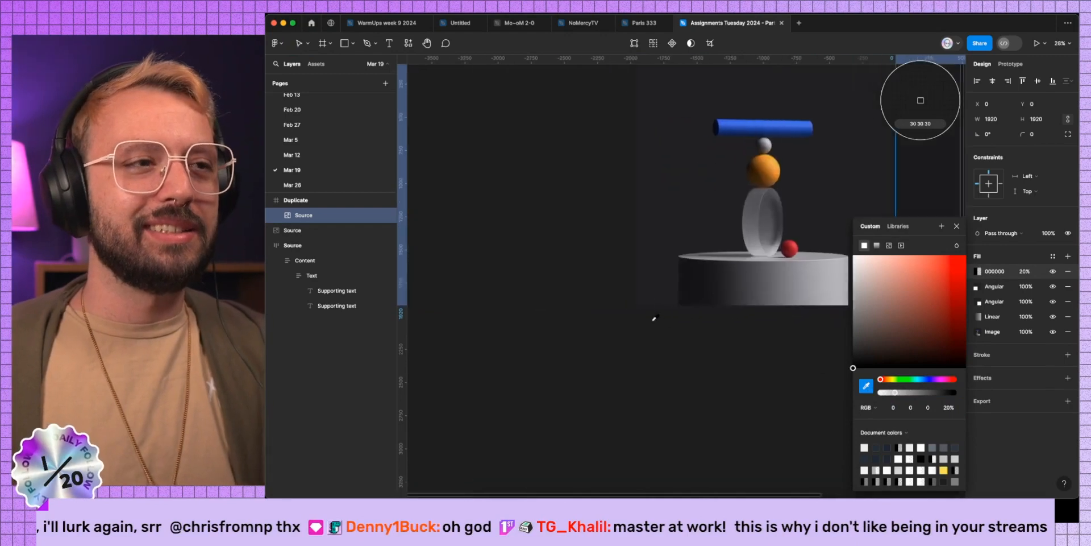
pyautogui.scroll(8, 790, 266)
pyautogui.click(690, 214)
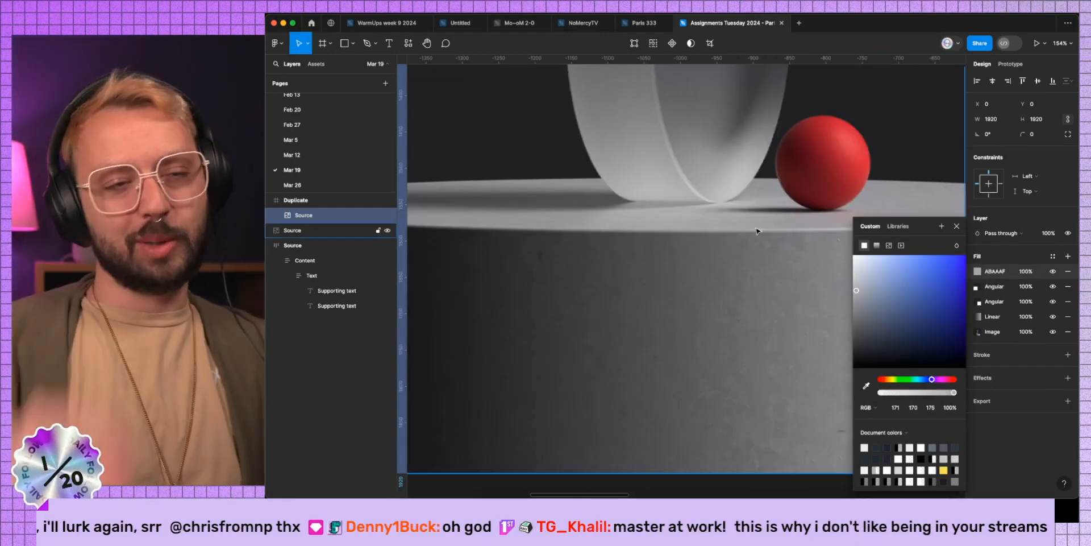
pyautogui.hotkey('shift', '1')
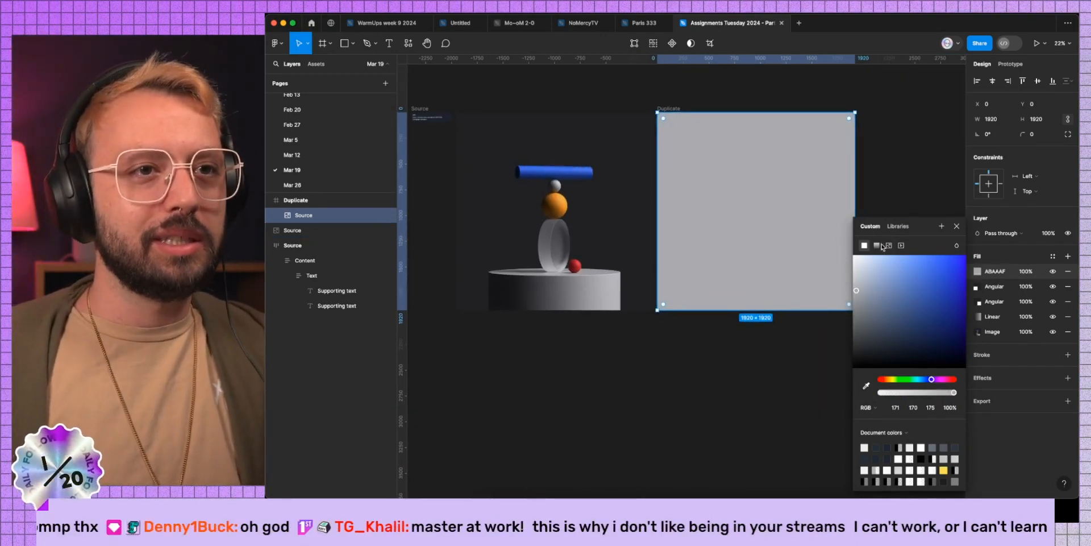
# Step: Convert the light grey fill to a radial gradient and move its centre to the middle of the pedestal's top edge
pyautogui.click(877, 245)
pyautogui.click(874, 214)
pyautogui.click(876, 221)
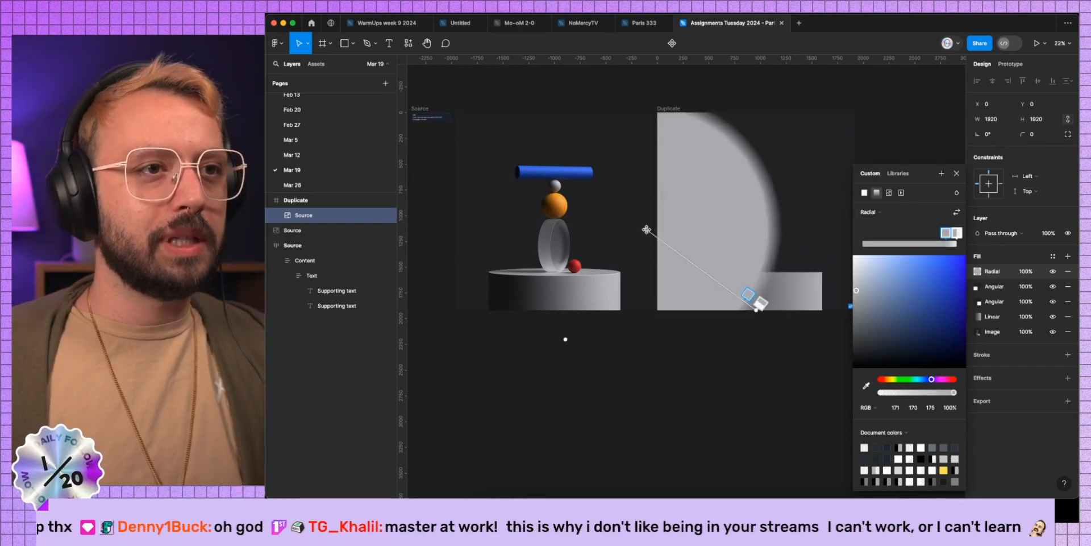
pyautogui.moveTo(646, 229); pyautogui.dragTo(758, 274)
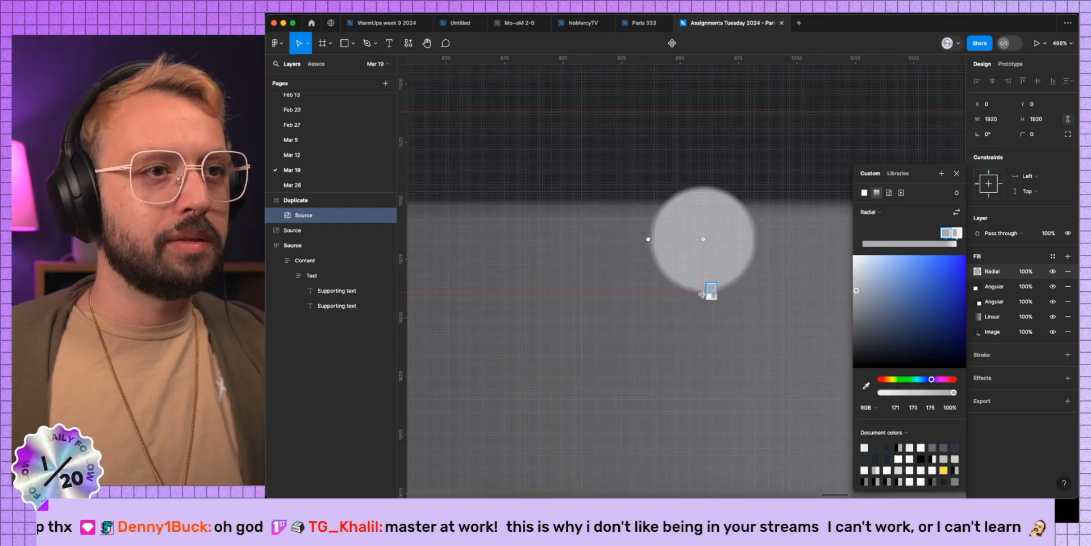
# Step: Fine-tune the radial gradient's radius and bring its two stops together to give the circle a hard edge
pyautogui.moveTo(702, 295); pyautogui.dragTo(702, 301)
pyautogui.scroll(8, 710, 299)
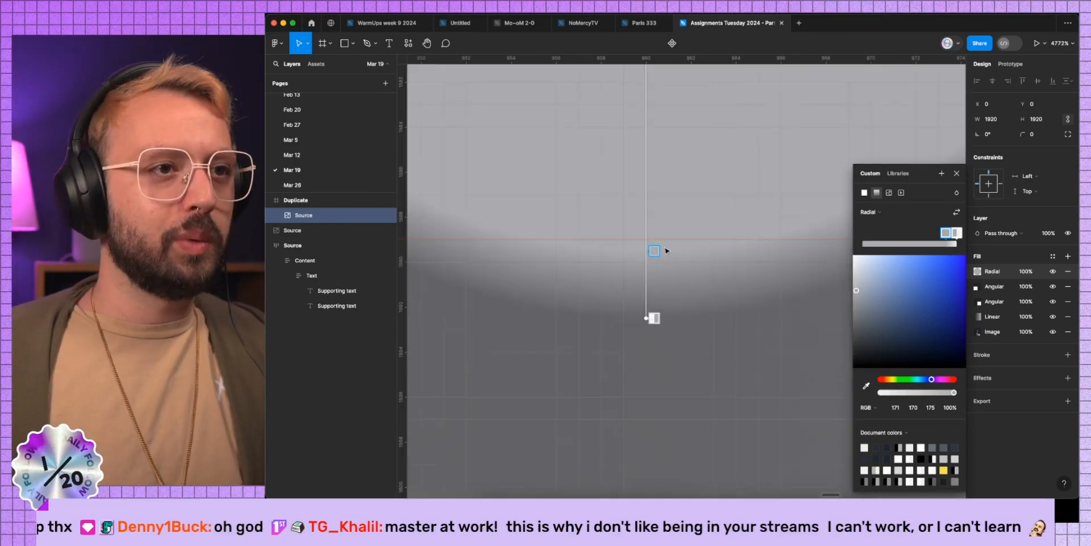
pyautogui.moveTo(655, 251); pyautogui.dragTo(654, 240)
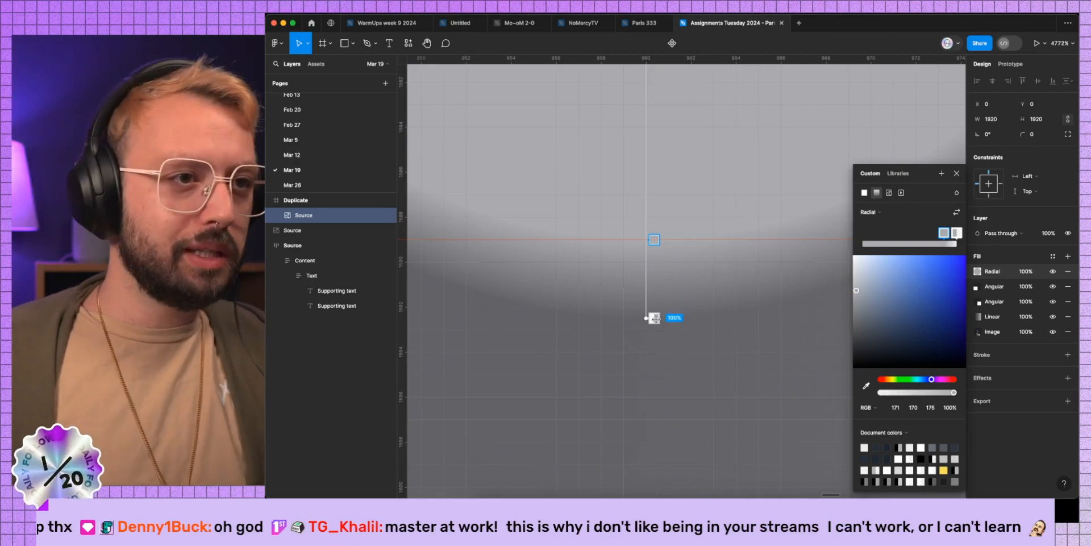
pyautogui.moveTo(655, 319); pyautogui.dragTo(656, 239)
# Step: Stretch the radial gradient into a flat ellipse spanning the pedestal's width and raise its centre to form the upper surface
pyautogui.scroll(-10, 670, 214)
pyautogui.scroll(-8, 671, 214)
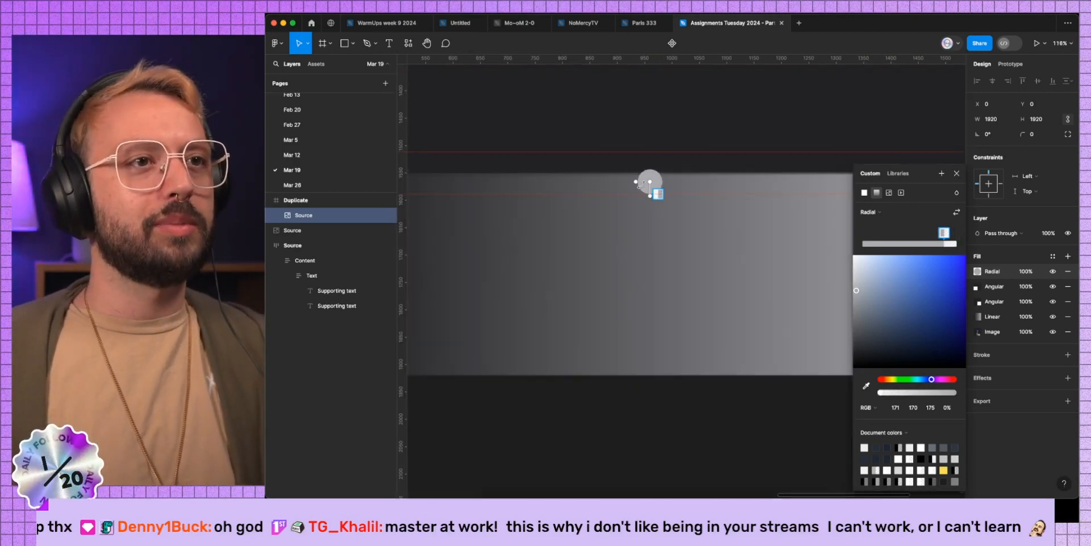
pyautogui.moveTo(636, 181); pyautogui.dragTo(422, 209)
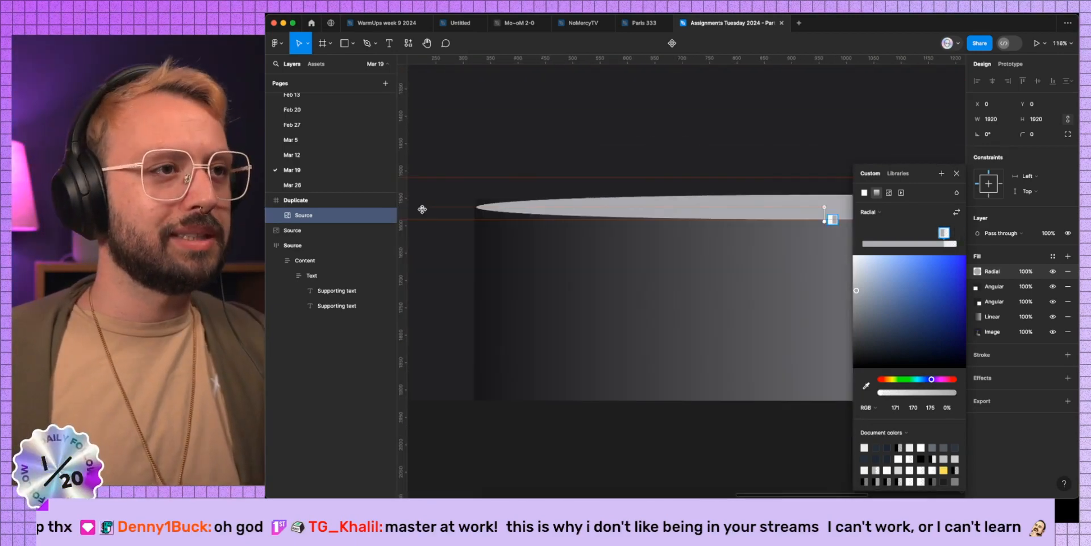
pyautogui.hscroll(2, 743, 205)
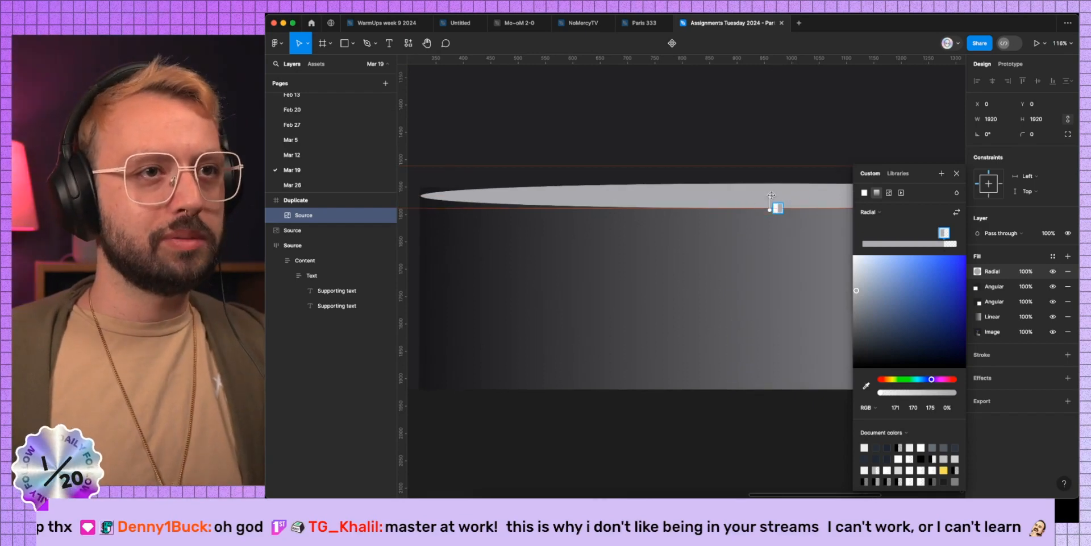
pyautogui.moveTo(771, 196); pyautogui.dragTo(772, 195)
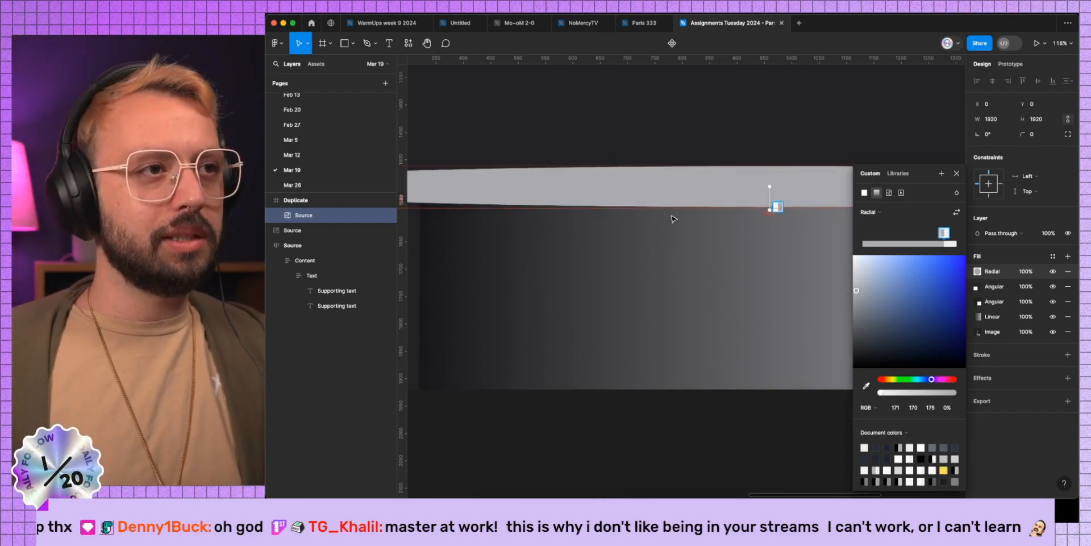
pyautogui.scroll(-5, 671, 215)
pyautogui.moveTo(427, 201); pyautogui.dragTo(540, 203)
pyautogui.scroll(8, 454, 201)
pyautogui.scroll(-10, 662, 177)
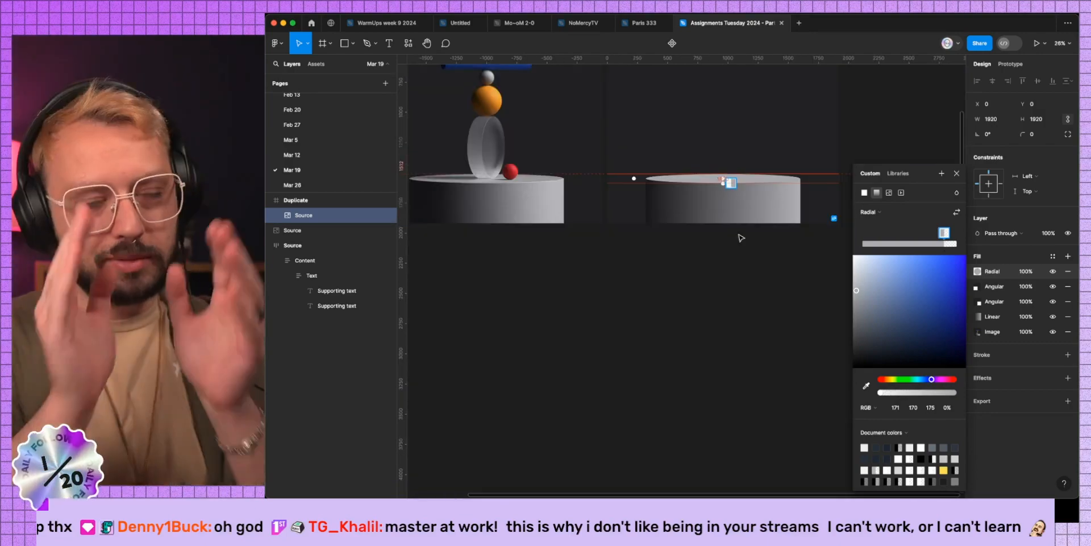
# Step: Examine the edge of the source pedestal's upper surface and compare it with the flat ellipse in the Duplicate frame
pyautogui.click(745, 243)
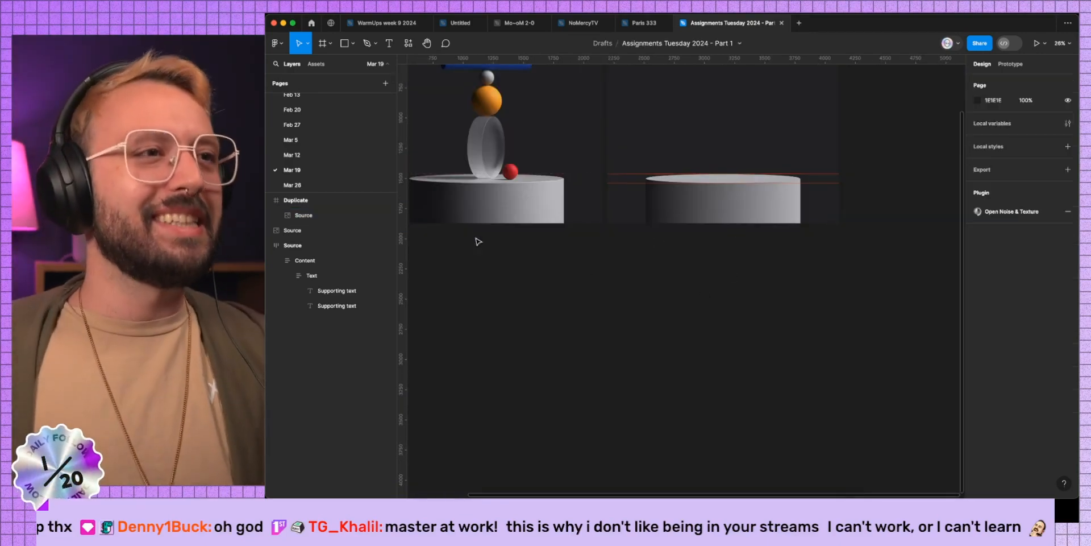
pyautogui.hscroll(-1, 618, 200)
pyautogui.scroll(1, 618, 201)
pyautogui.scroll(10, 704, 119)
pyautogui.scroll(-5, 703, 119)
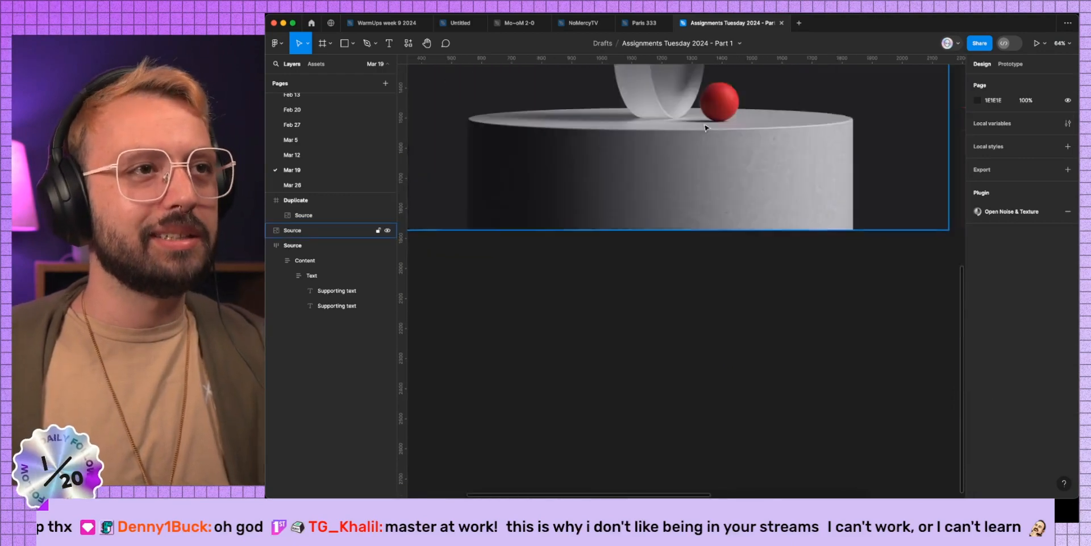
pyautogui.hscroll(2, 789, 152)
pyautogui.scroll(1, 790, 152)
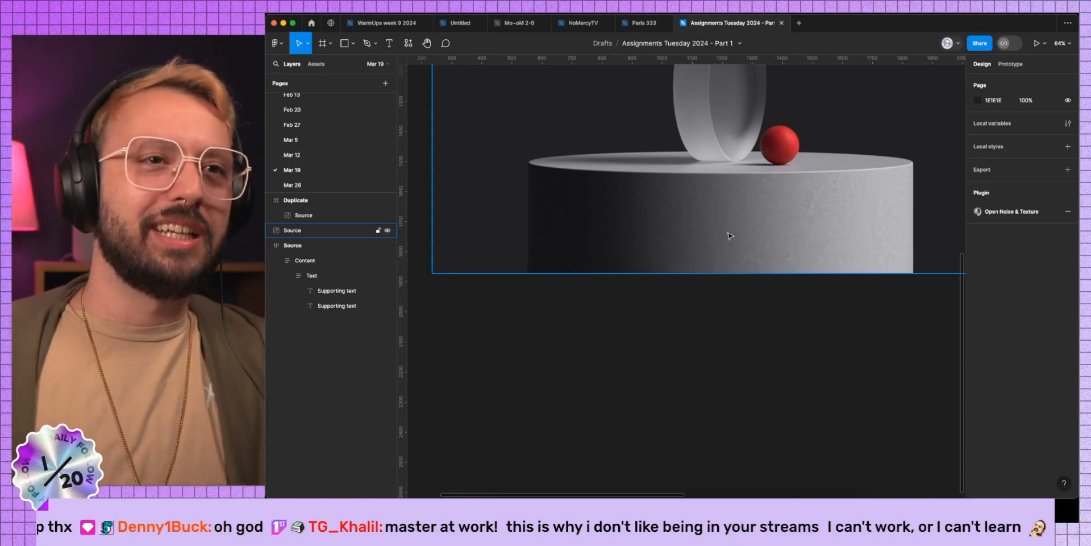
pyautogui.scroll(-5, 729, 233)
pyautogui.scroll(5, 620, 177)
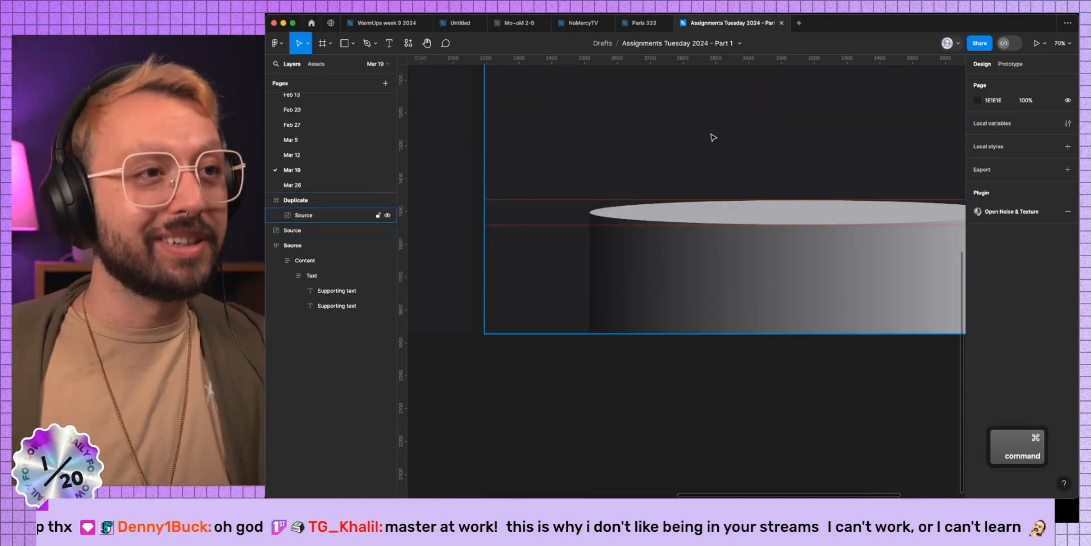
# Step: Duplicate the top radial fill of the Duplicate frame's Source layer and open the lower copy for editing
pyautogui.click(318, 213)
pyautogui.click(970, 272)
pyautogui.press('super+d')
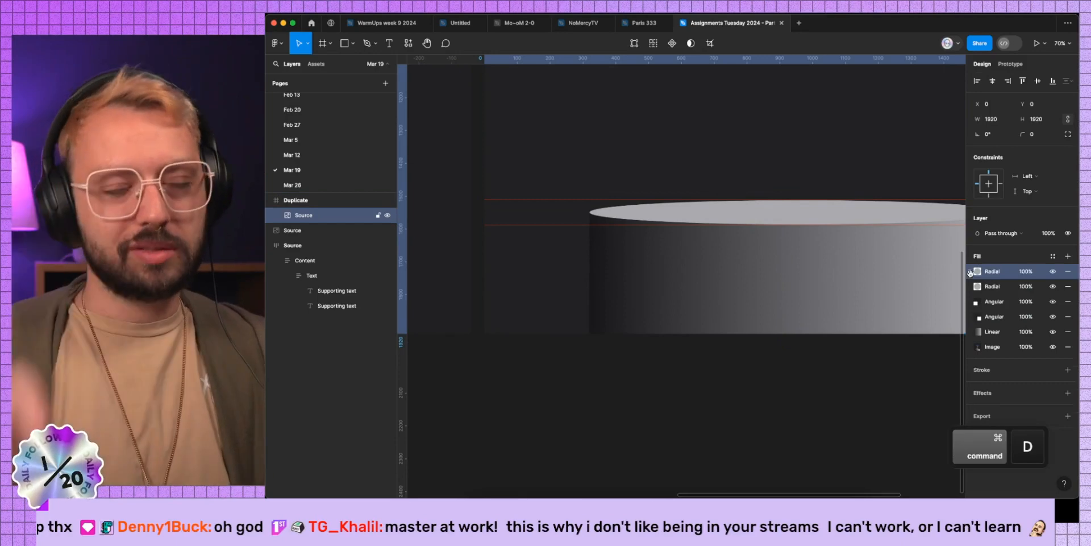
pyautogui.hscroll(2, 782, 227)
pyautogui.click(979, 287)
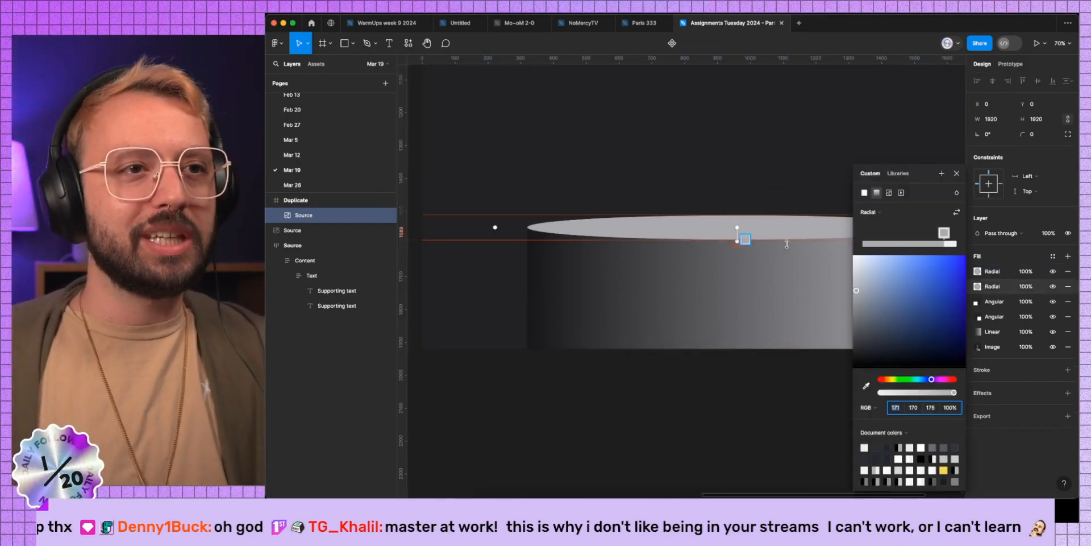
# Step: Nudge the short-radius handle of the lower radial copy at the front edge of the pedestal's upper surface
pyautogui.scroll(10, 693, 216)
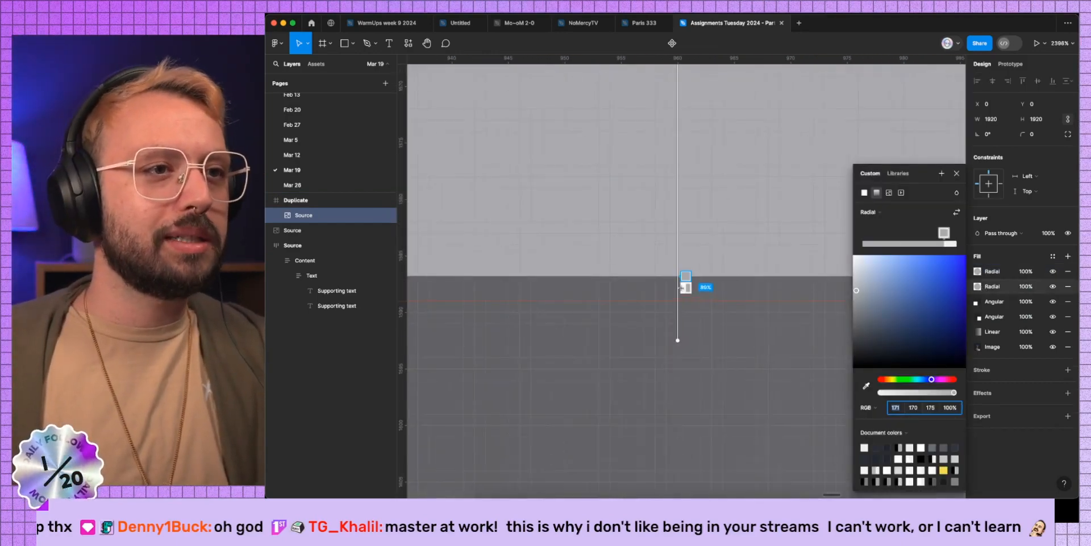
pyautogui.scroll(6, 681, 284)
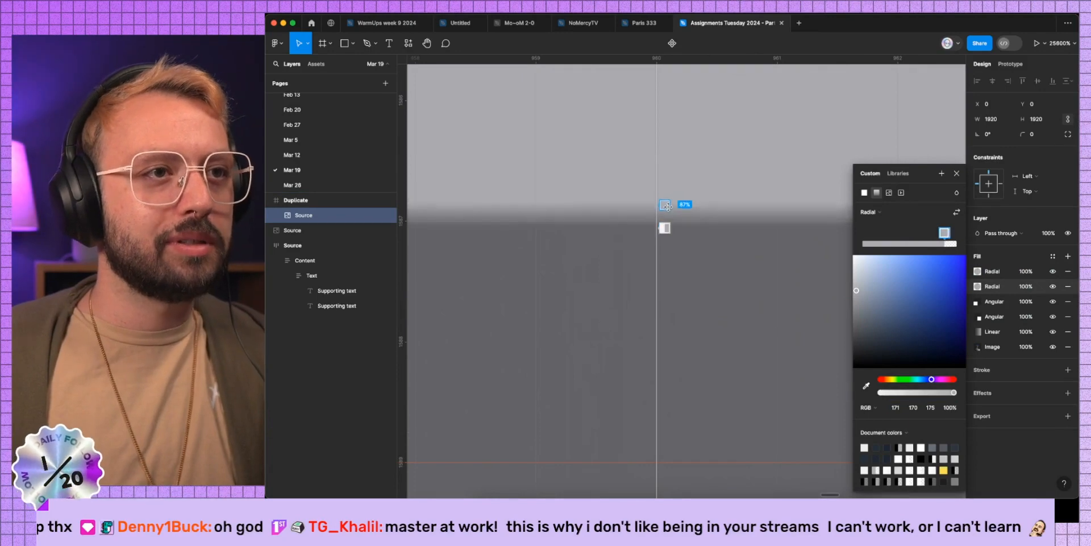
pyautogui.scroll(-5, 674, 227)
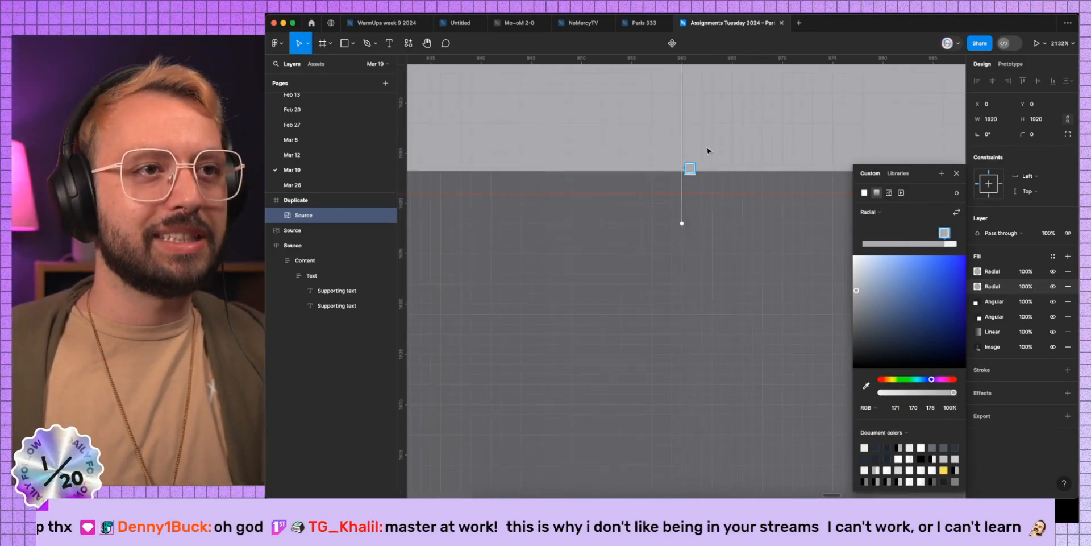
pyautogui.scroll(-3, 706, 147)
pyautogui.scroll(5, 695, 183)
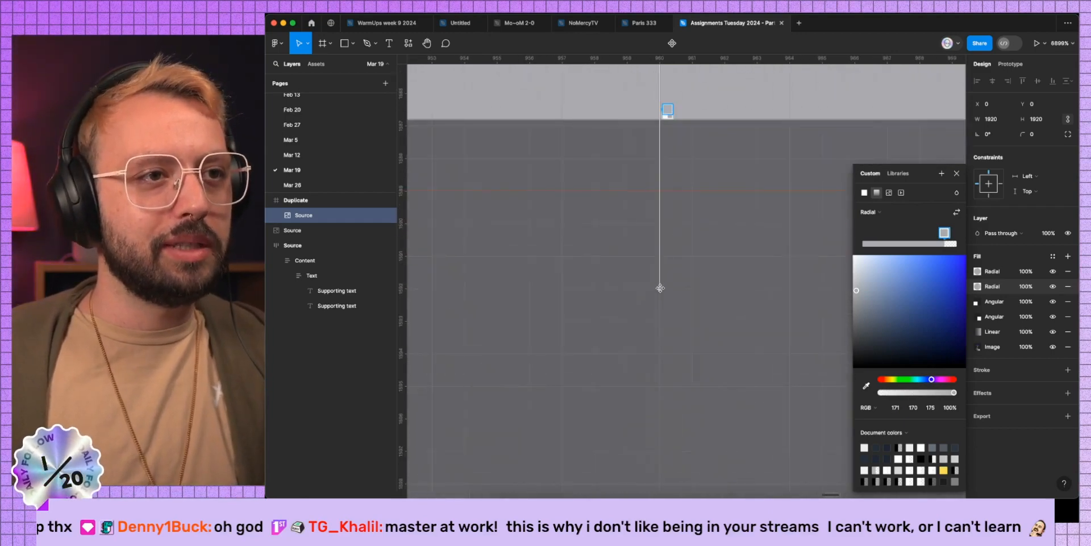
pyautogui.moveTo(660, 288); pyautogui.dragTo(690, 288)
# Step: Recolour the lower radial copy's stop to RGB 245, 245, 245 and slightly narrow its ellipse to form a light rim
pyautogui.scroll(15, 699, 274)
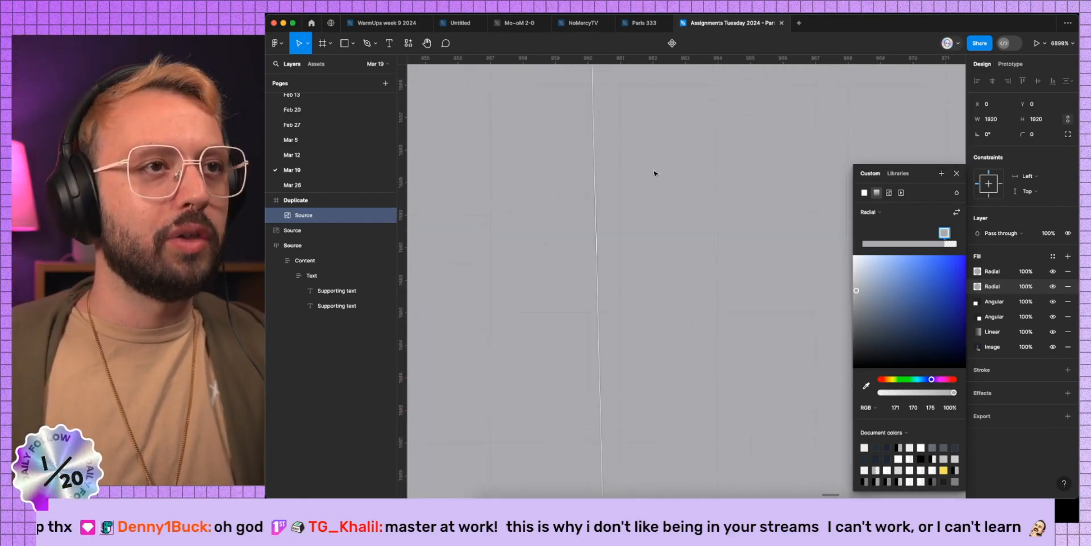
pyautogui.scroll(6, 654, 173)
pyautogui.scroll(-10, 796, 250)
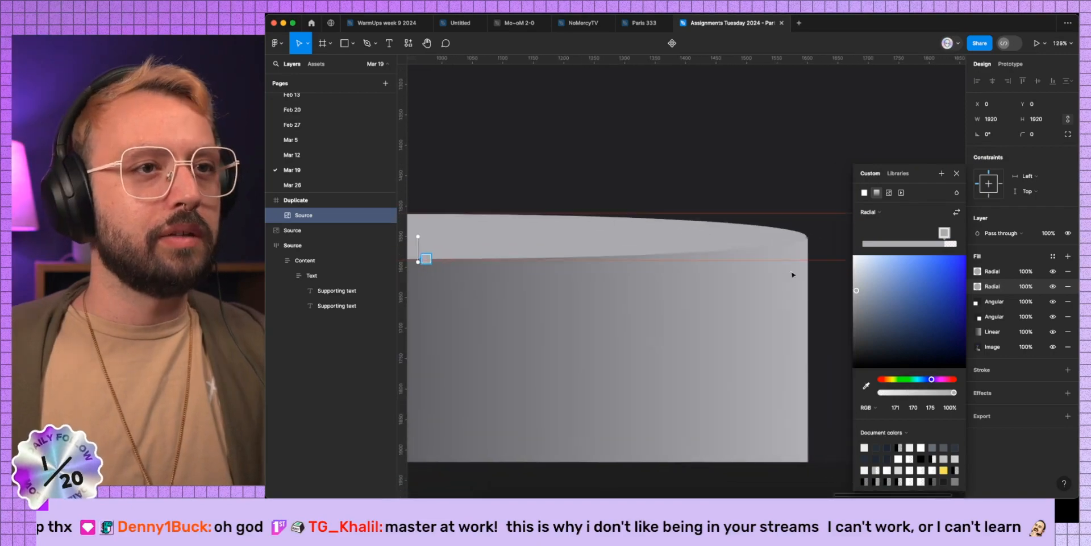
pyautogui.scroll(-8, 836, 240)
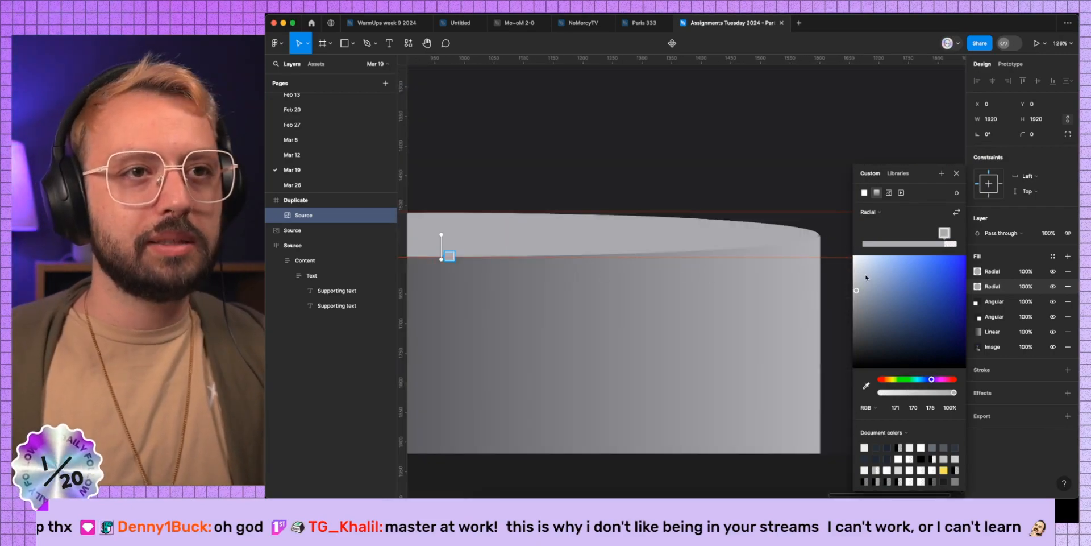
pyautogui.moveTo(866, 277); pyautogui.dragTo(852, 259)
pyautogui.scroll(4, 842, 267)
pyautogui.scroll(-6, 748, 169)
pyautogui.hscroll(-4, 654, 142)
pyautogui.moveTo(563, 125); pyautogui.dragTo(570, 125)
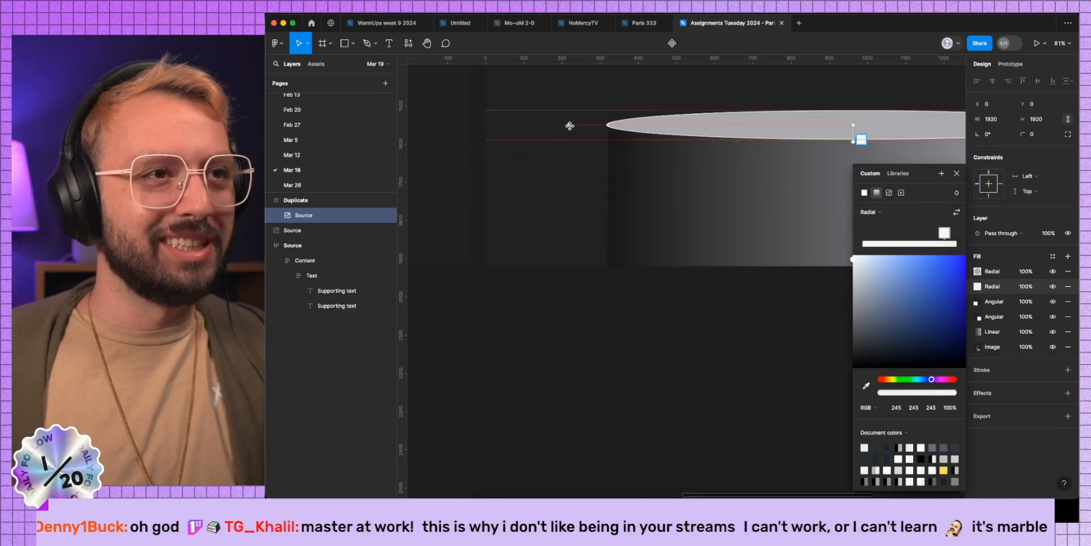
# Step: Inspect the light rim around the pedestal's upper surface up close and beside the source image
pyautogui.hscroll(5, 574, 123)
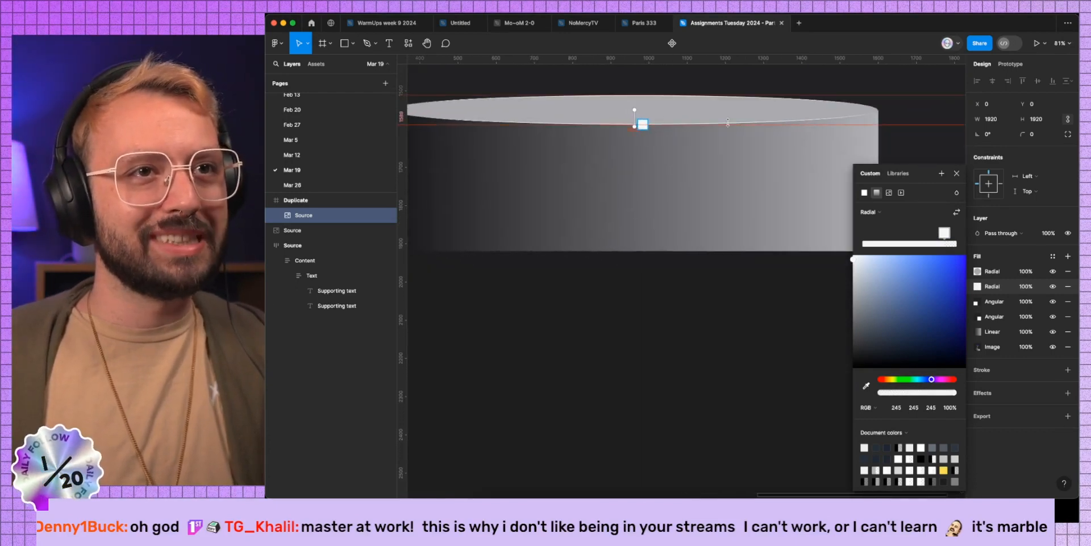
pyautogui.scroll(-3, 589, 245)
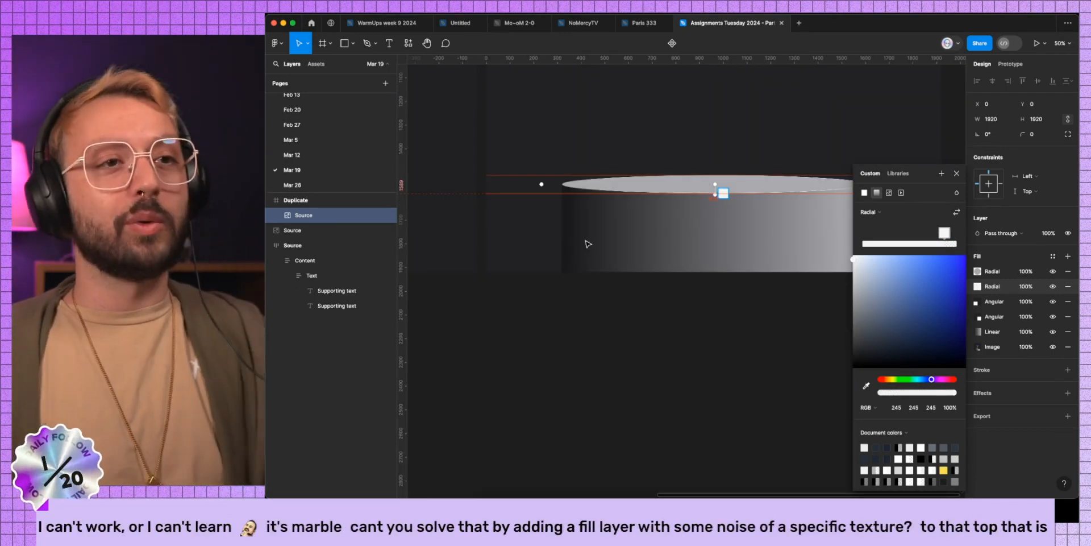
pyautogui.press('Escape')
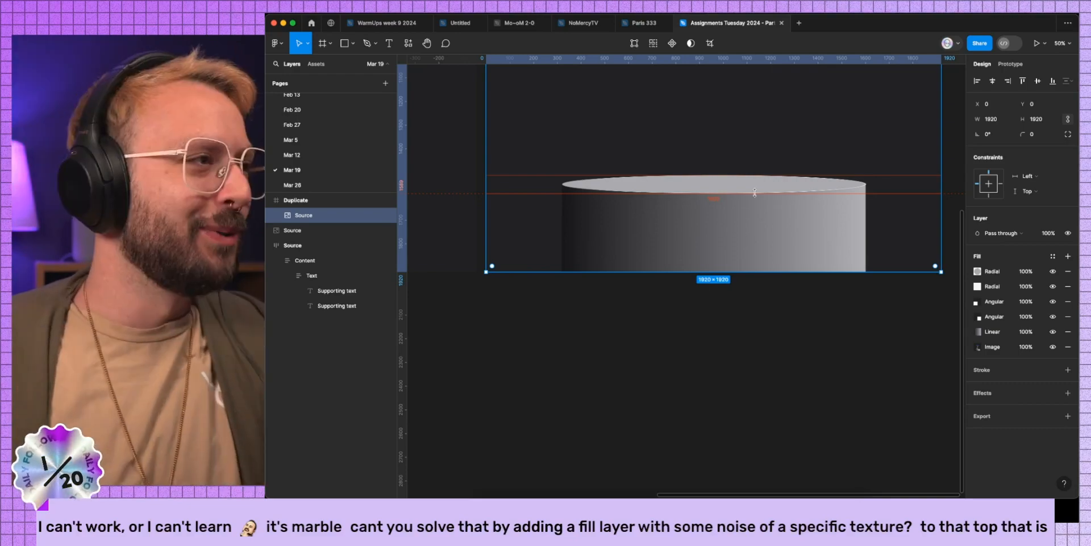
pyautogui.scroll(5, 755, 193)
pyautogui.scroll(-4, 575, 281)
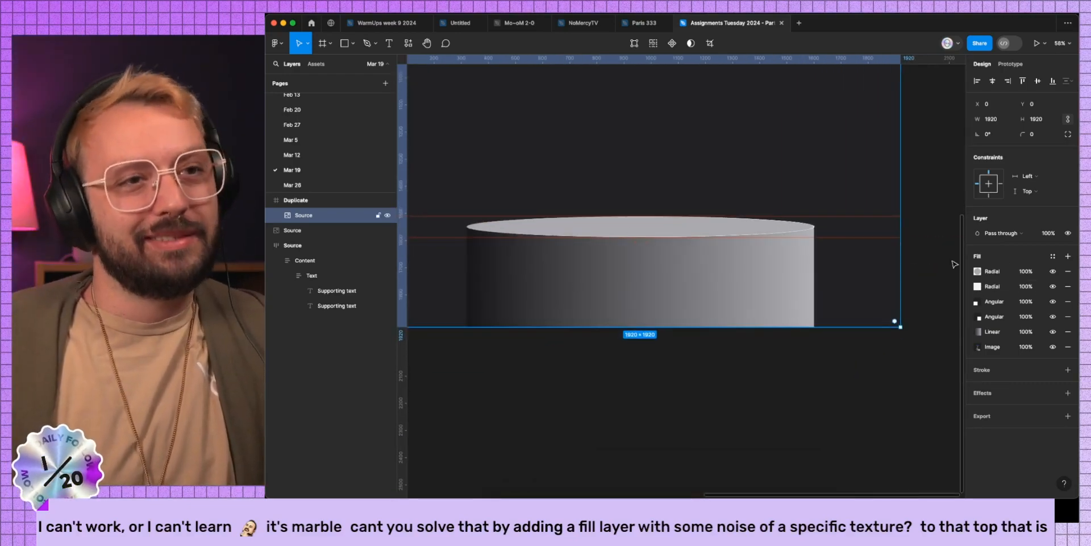
pyautogui.click(978, 287)
pyautogui.scroll(15, 642, 237)
pyautogui.scroll(-20, 784, 239)
pyautogui.click(981, 288)
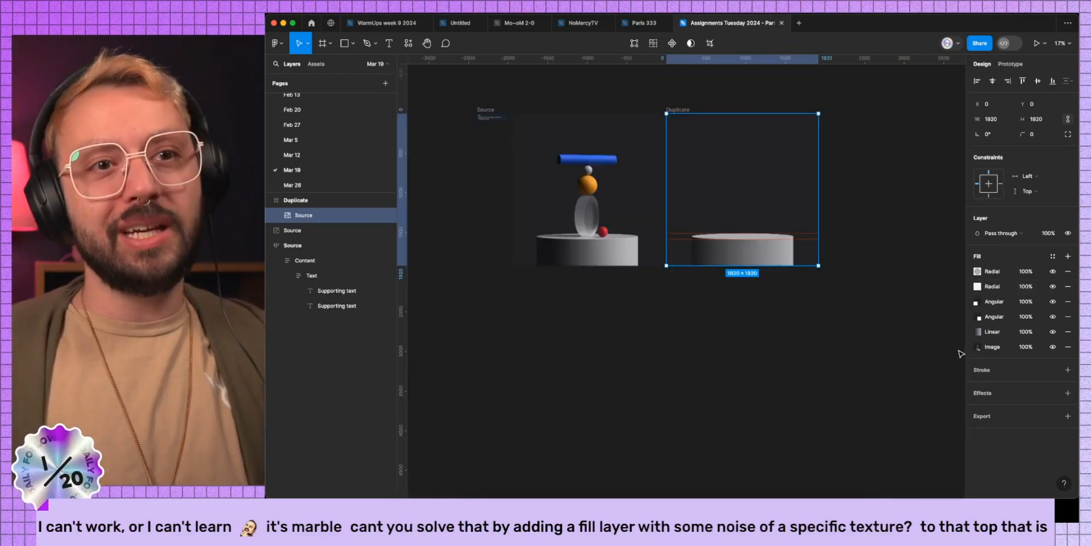
# Step: Move the five gradient fills from the Source image layer to the Duplicate frame, leaving only the image fill on the layer
pyautogui.keyDown('shift'); pyautogui.click(969, 331); pyautogui.keyUp('shift')
pyautogui.press('super+x')
pyautogui.click(676, 105)
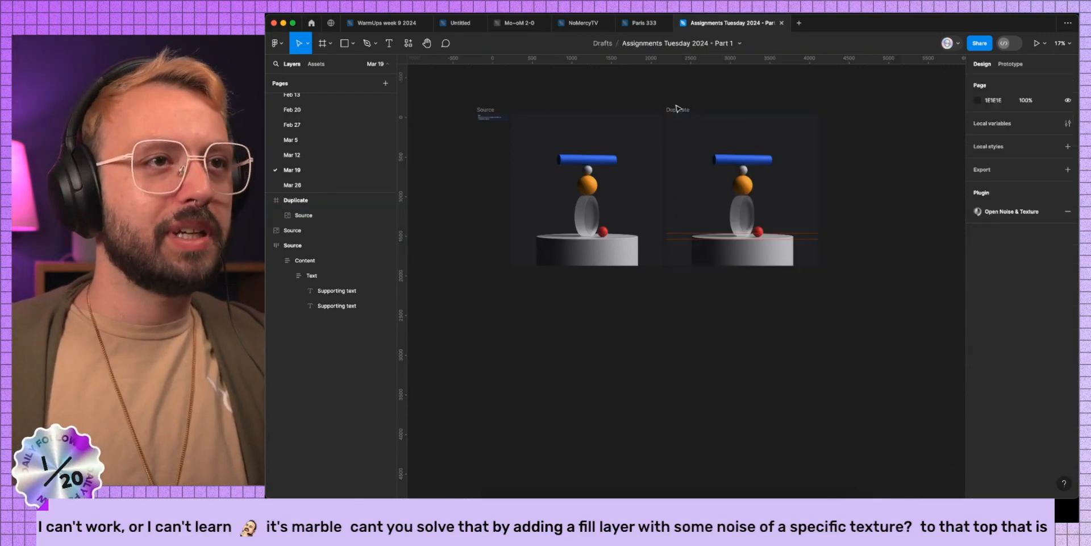
pyautogui.click(678, 109)
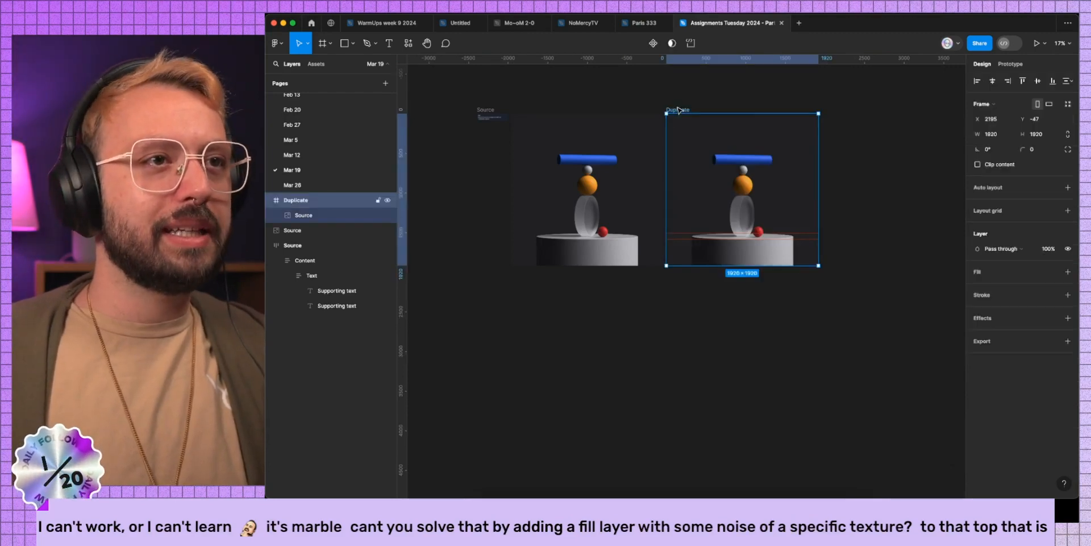
# Step: Toggle the visibility of the Source image inside the Duplicate frame to compare it with the gradients, and leave it shown
pyautogui.keyDown('super'); pyautogui.click(761, 176); pyautogui.keyUp('super')
pyautogui.click(1069, 233)
pyautogui.click(1069, 234)
pyautogui.click(1069, 233)
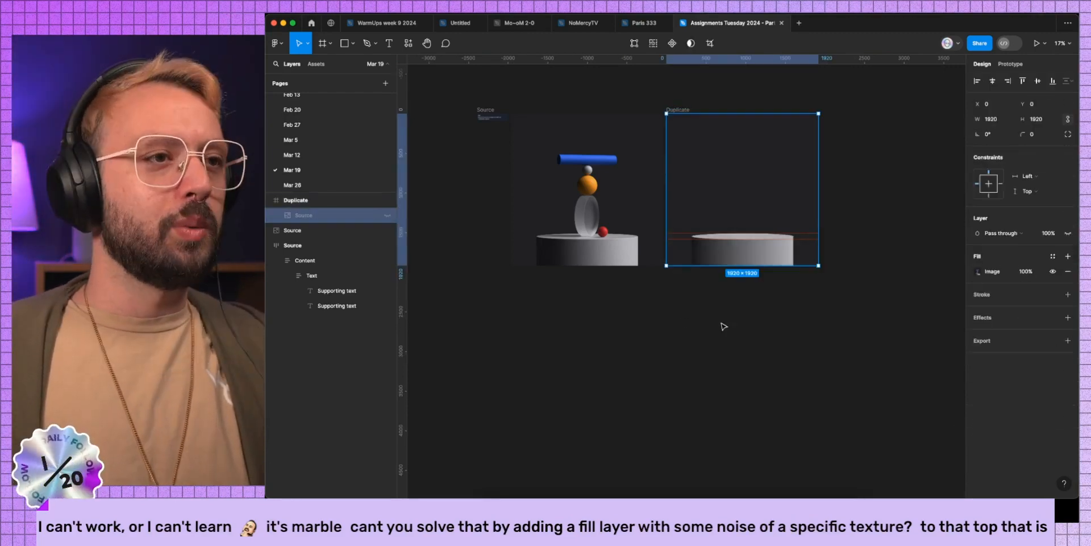
pyautogui.press('super+shift+h')
pyautogui.click(758, 293)
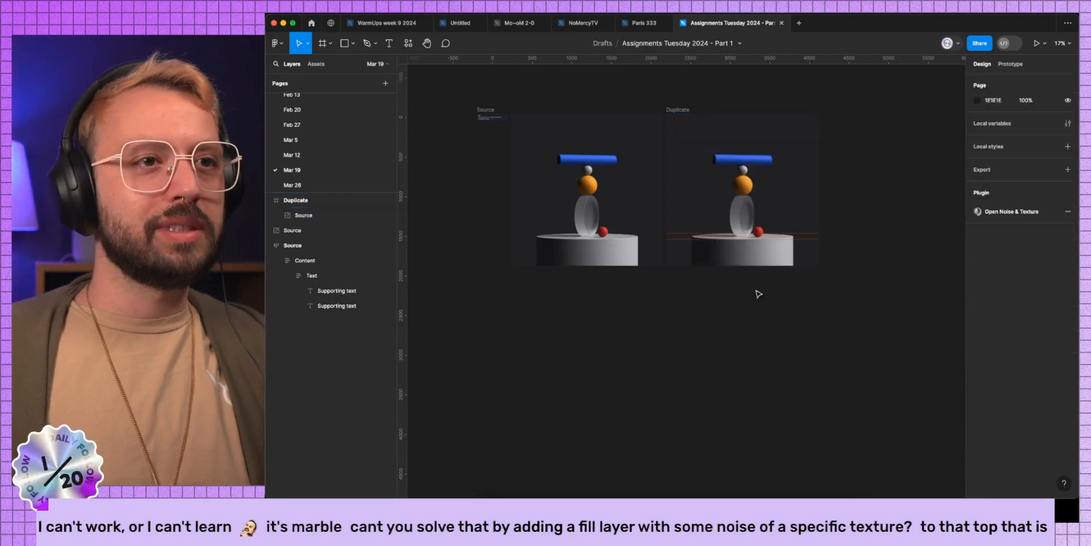
# Step: Delete the two horizontal guides at the pedestal's upper surface in the Duplicate frame
pyautogui.press('BackSpace')
pyautogui.click(803, 241)
pyautogui.press('BackSpace')
pyautogui.click(775, 332)
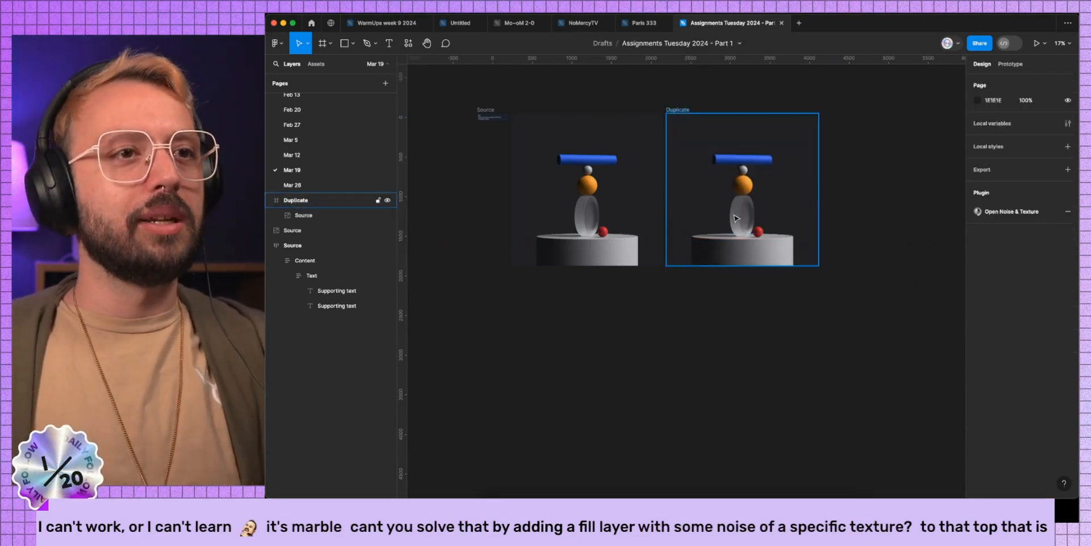
# Step: Examine the shapes and shading of the pedestal, disc, balls and blue cylinder in the Duplicate frame's image
pyautogui.keyDown('super'); pyautogui.scroll(5, 731, 225); pyautogui.keyUp('super')
pyautogui.hscroll(2, 797, 309)
pyautogui.keyDown('super'); pyautogui.scroll(3, 733, 317); pyautogui.keyUp('super')
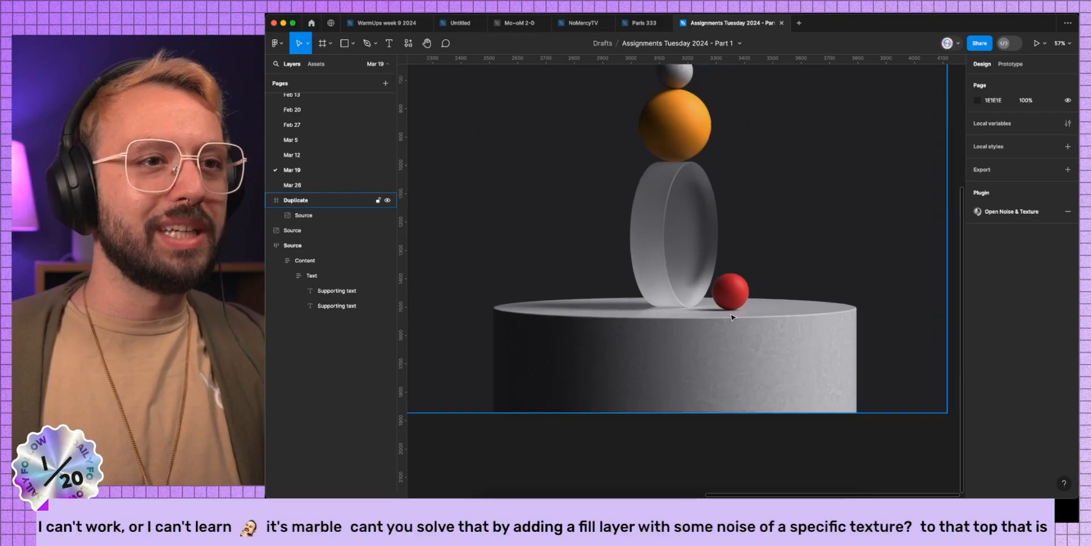
pyautogui.keyDown('super'); pyautogui.scroll(-4, 729, 319); pyautogui.keyUp('super')
pyautogui.scroll(2, 704, 296)
pyautogui.hscroll(1, 704, 295)
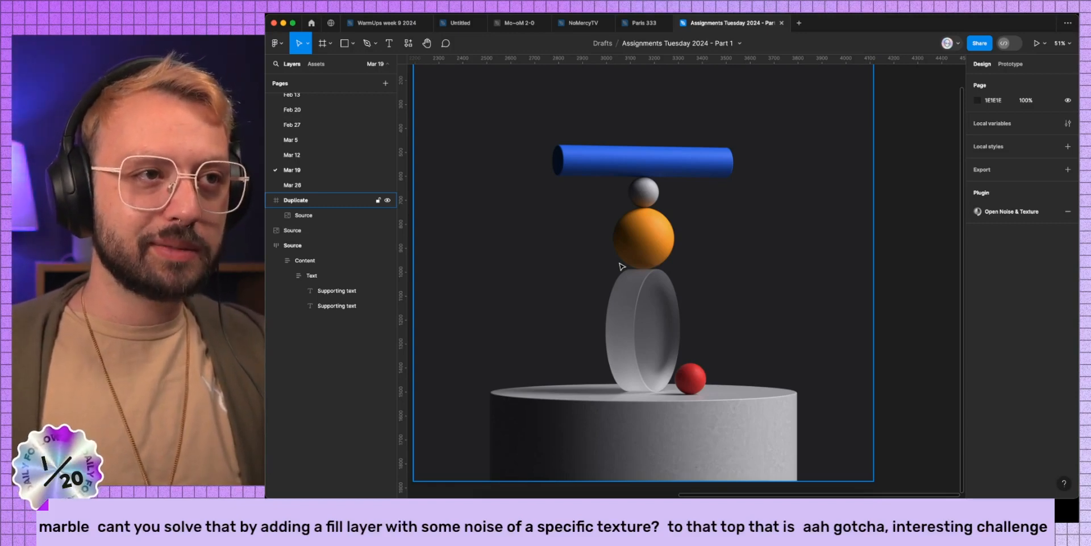
pyautogui.scroll(10, 666, 277)
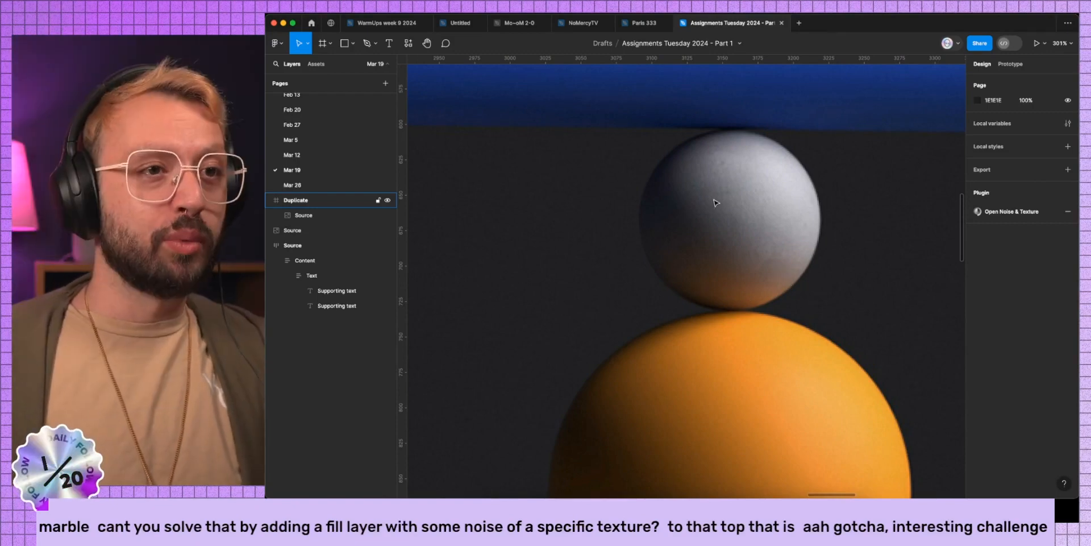
pyautogui.scroll(-5, 692, 176)
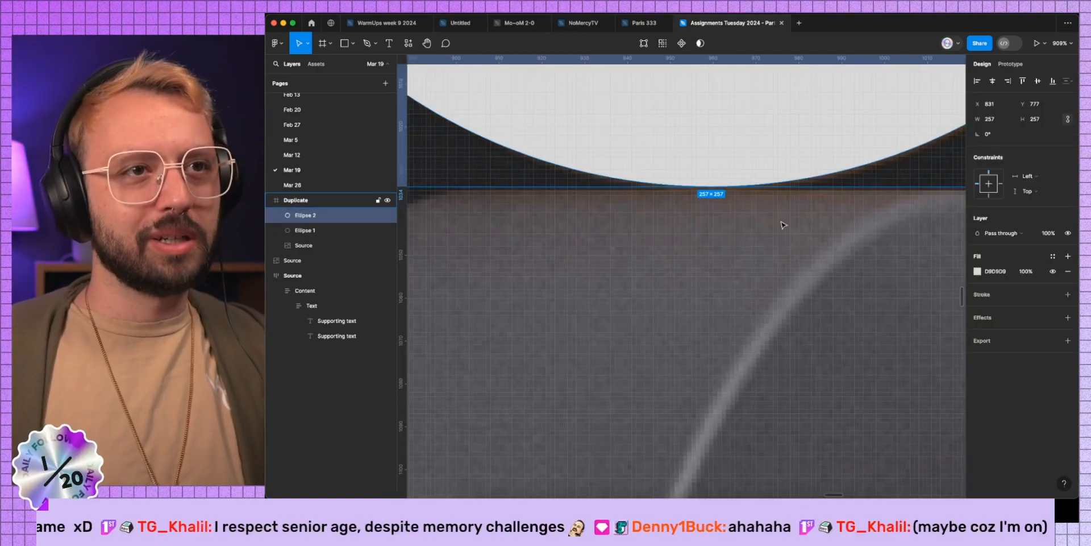
# Step: Resize the circle covering the orange ball to 255 × 255 so it matches the ball's outline
pyautogui.scroll(-8, 834, 215)
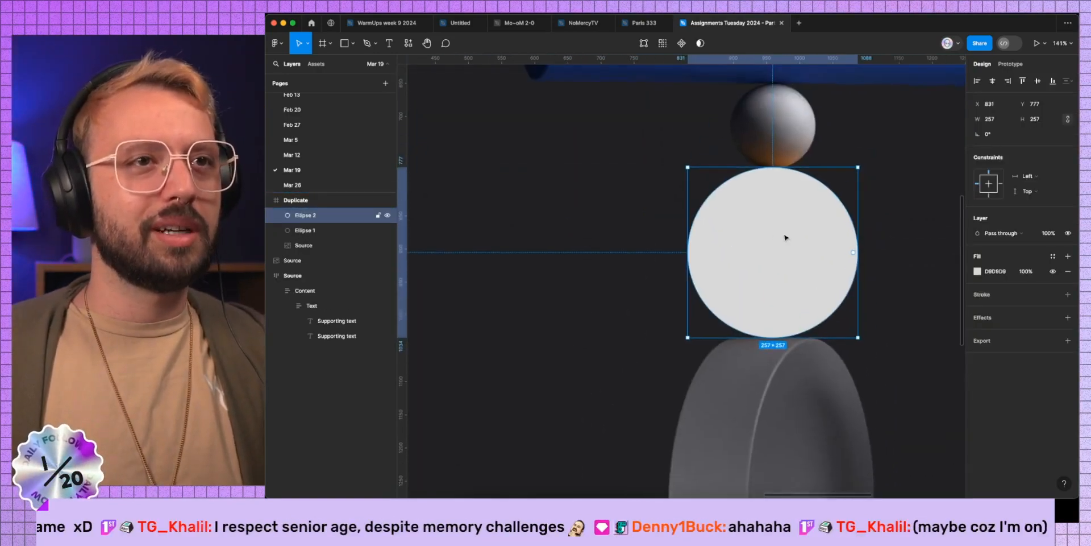
pyautogui.scroll(5, 790, 193)
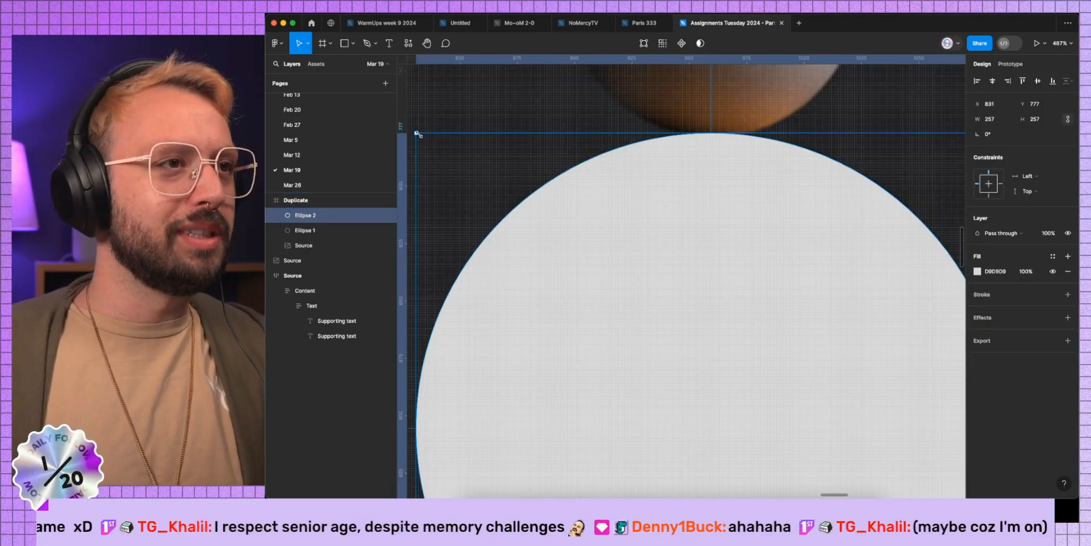
pyautogui.moveTo(417, 135); pyautogui.dragTo(422, 140)
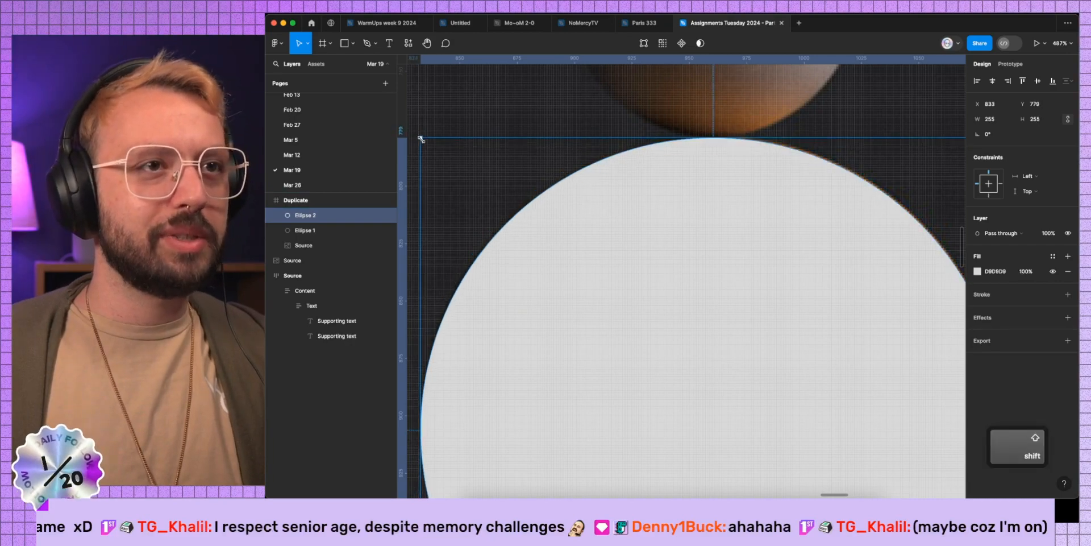
pyautogui.scroll(-6, 585, 207)
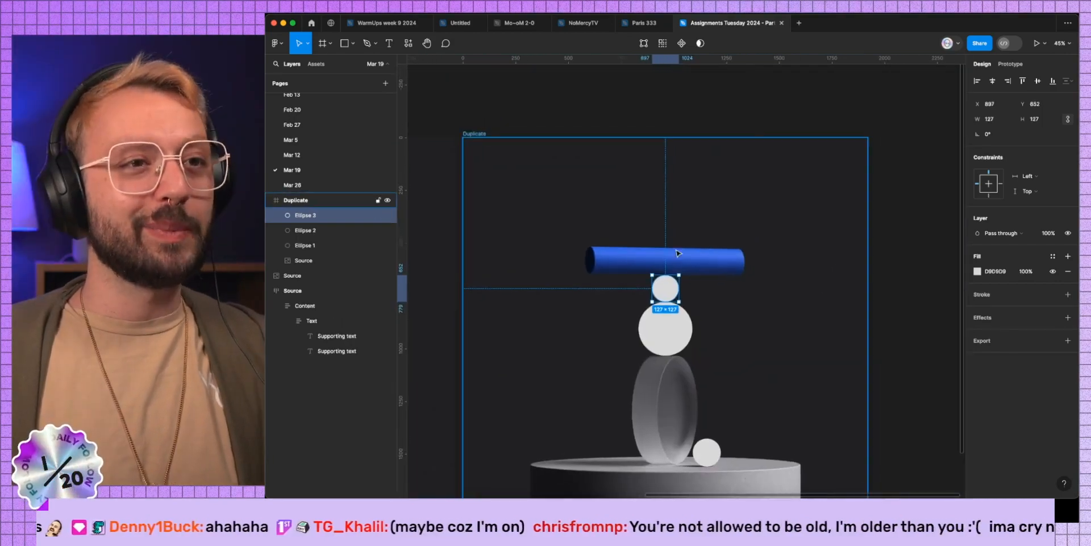
pyautogui.scroll(4, 719, 278)
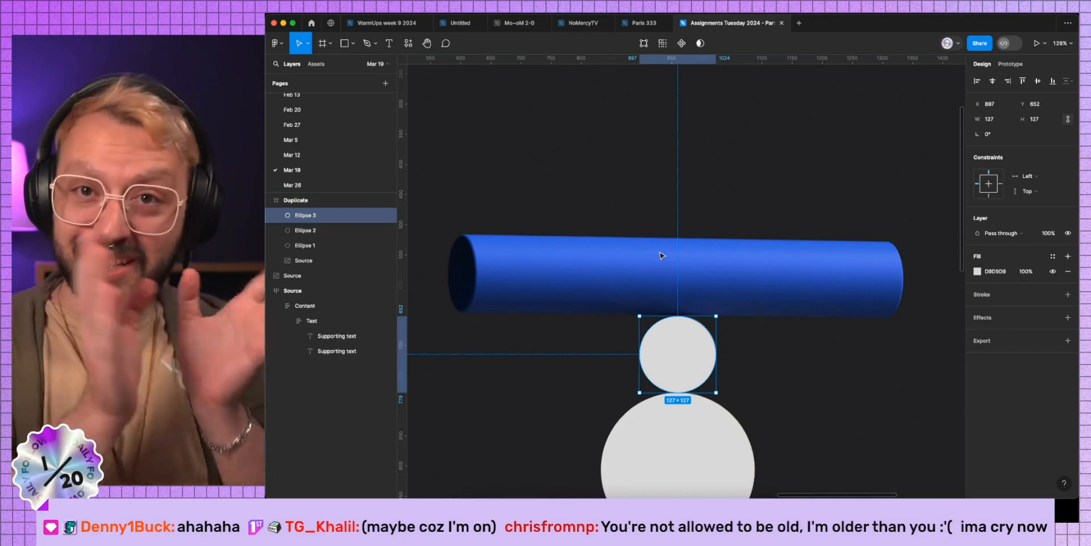
pyautogui.hscroll(-2, 558, 250)
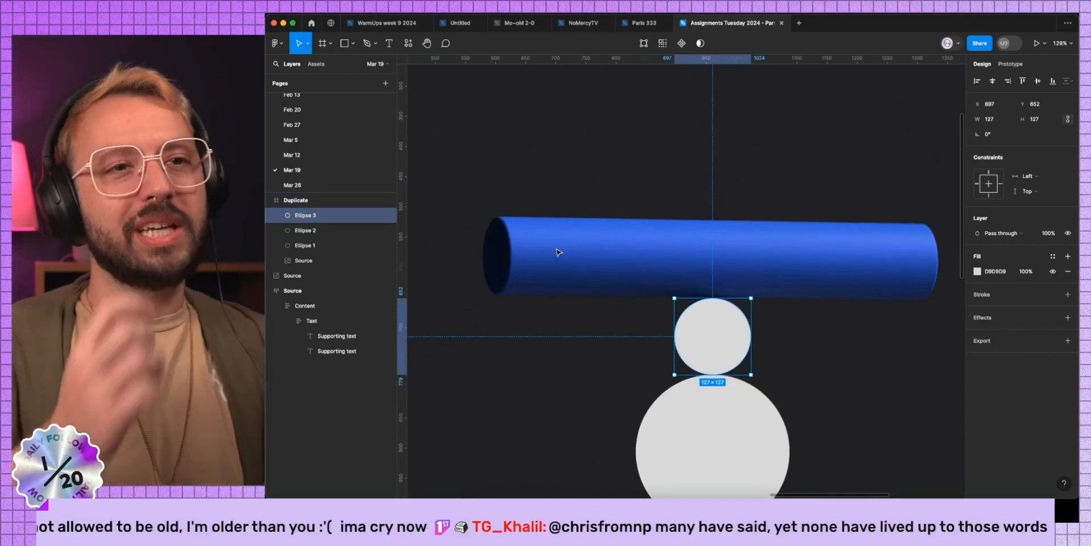
pyautogui.scroll(-6, 558, 252)
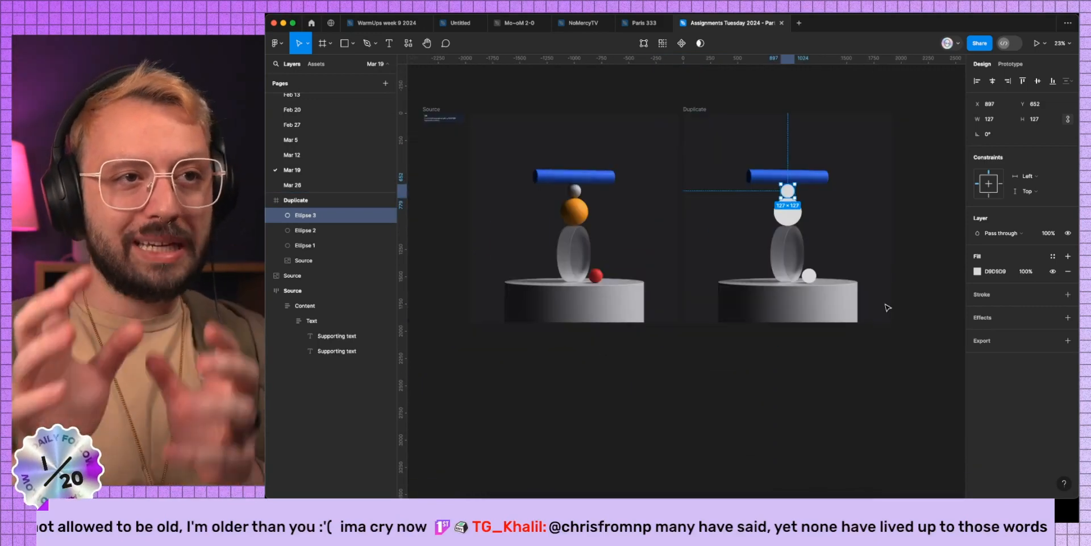
# Step: Draw an ellipse of about 47 × 129 over the dark left end face of the blue cylinder
pyautogui.scroll(6, 772, 177)
pyautogui.hscroll(2, 769, 178)
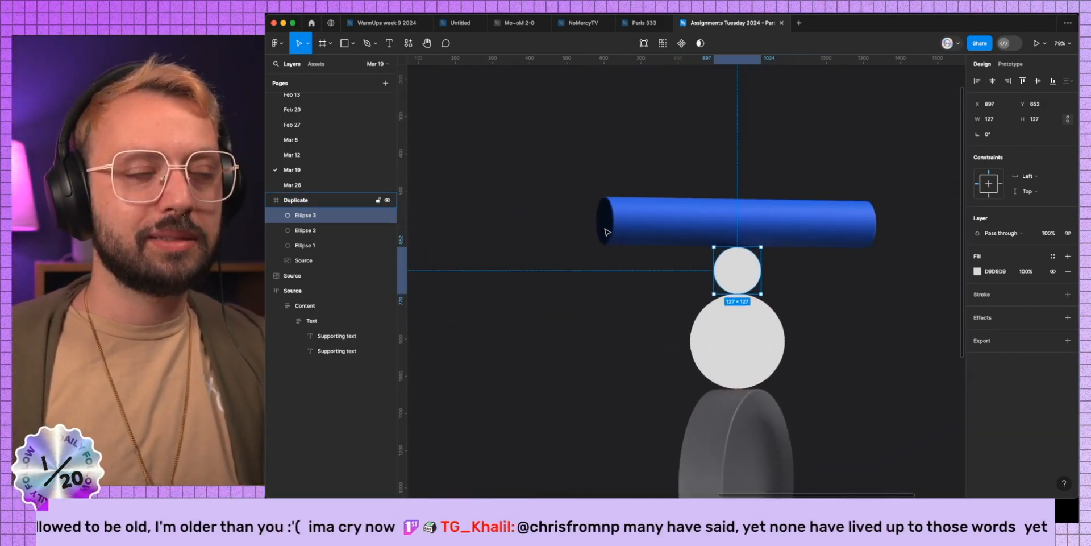
pyautogui.scroll(5, 603, 227)
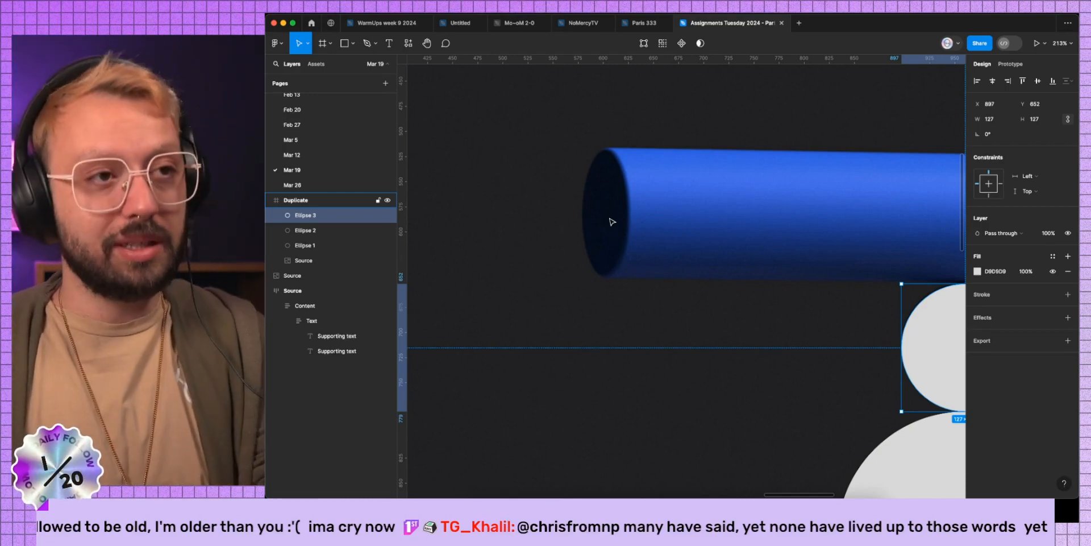
pyautogui.press('o')
pyautogui.moveTo(605, 208)
pyautogui.mouseDown()
pyautogui.moveTo(613, 267)
pyautogui.moveTo(626, 277)
pyautogui.mouseUp()
pyautogui.scroll(5, 622, 275)
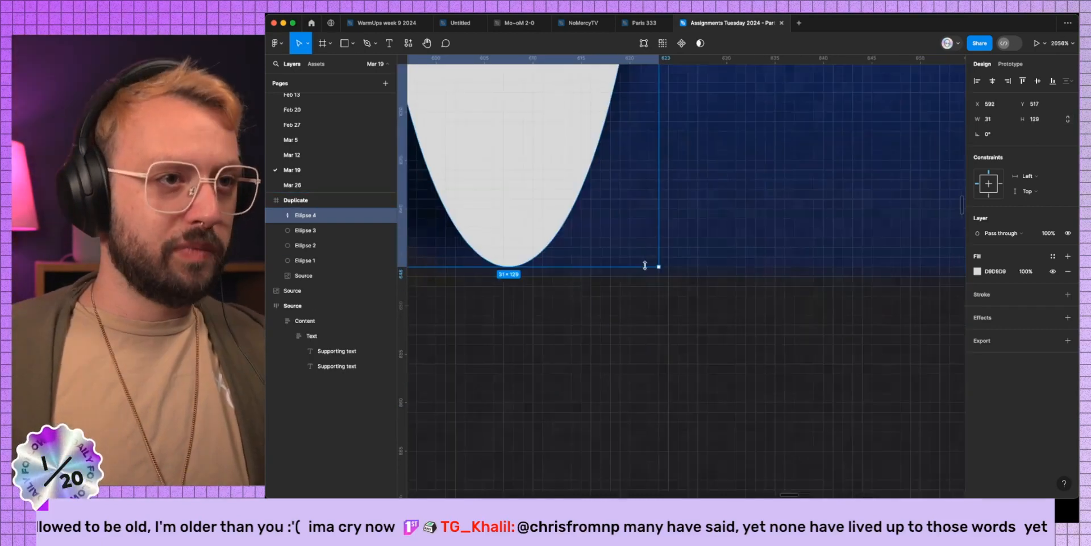
pyautogui.scroll(-5, 599, 259)
pyautogui.moveTo(739, 102); pyautogui.dragTo(746, 102)
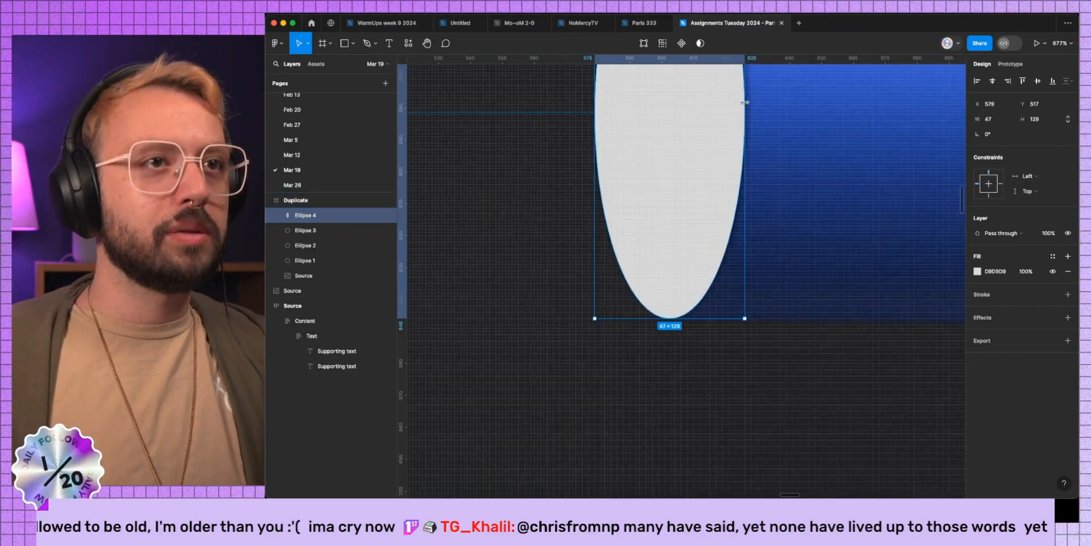
# Step: Reduce the end-face ellipse's width to 46 by moving its left edge in to the cylinder's outline
pyautogui.scroll(-4, 698, 189)
pyautogui.scroll(3, 698, 189)
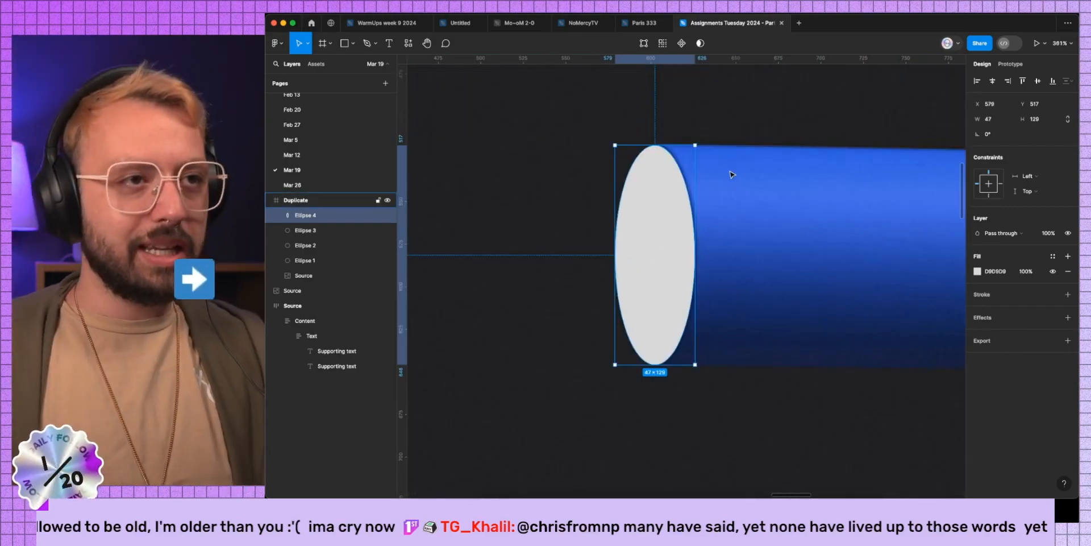
pyautogui.scroll(5, 617, 256)
pyautogui.moveTo(607, 261); pyautogui.dragTo(610, 261)
pyautogui.scroll(4, 612, 197)
pyautogui.scroll(-3, 738, 141)
pyautogui.scroll(1, 738, 140)
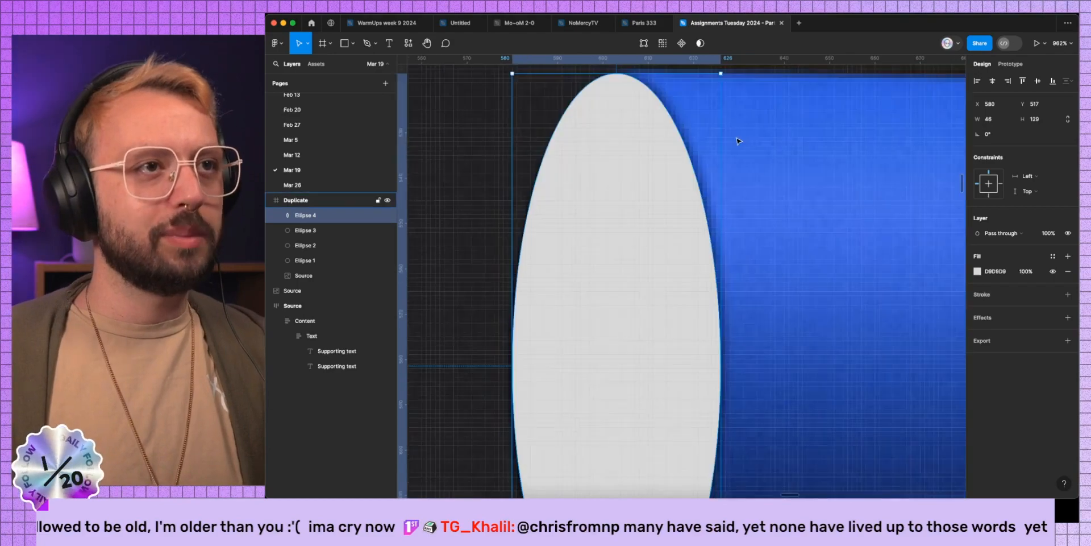
# Step: Copy the end-face ellipse's right half as a separate arc, and delete the original ellipse's rightmost anchor point
pyautogui.press('Return')
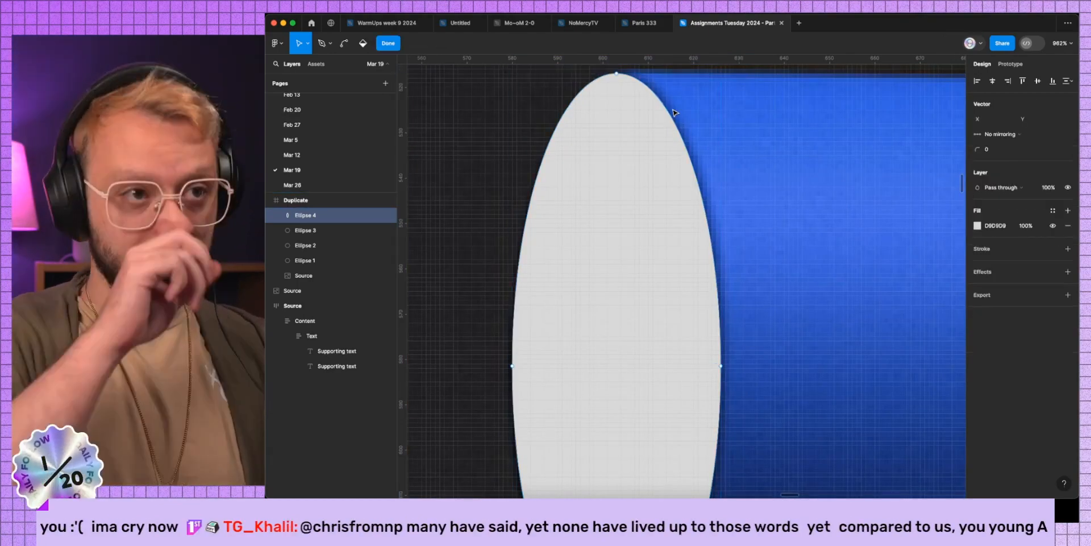
pyautogui.scroll(-3, 675, 113)
pyautogui.moveTo(721, 245); pyautogui.dragTo(899, 263)
pyautogui.scroll(-4, 733, 251)
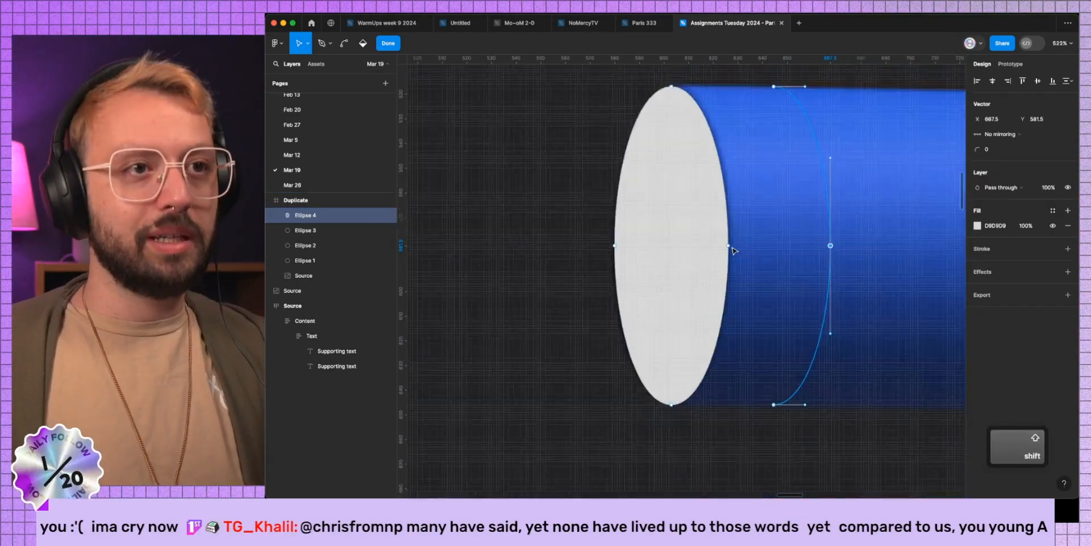
pyautogui.press('BackSpace')
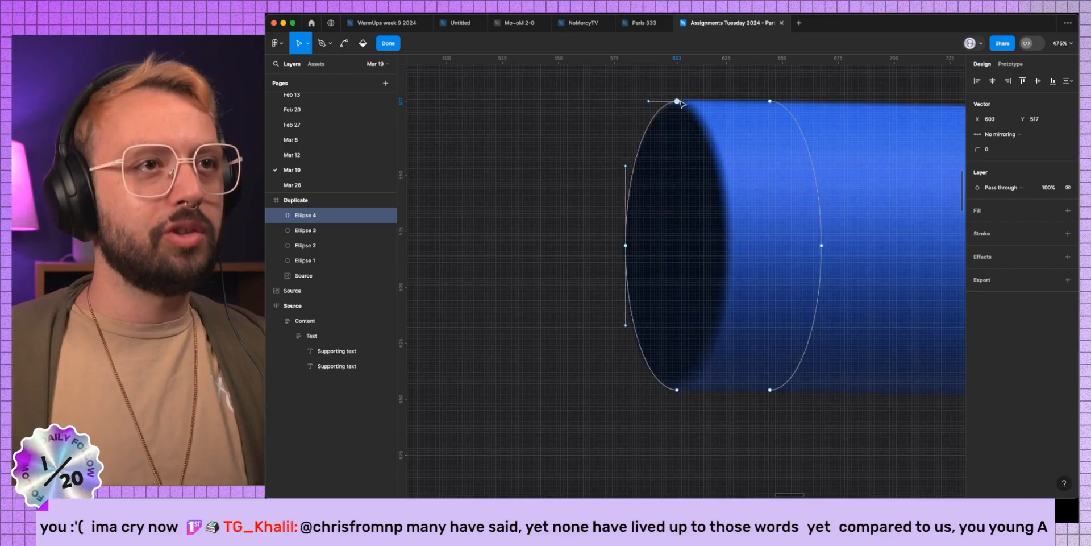
# Step: Join the two arcs with straight edges and move the right arc onto the blue cylinder's rounded right end
pyautogui.press('p')
pyautogui.scroll(-5, 782, 288)
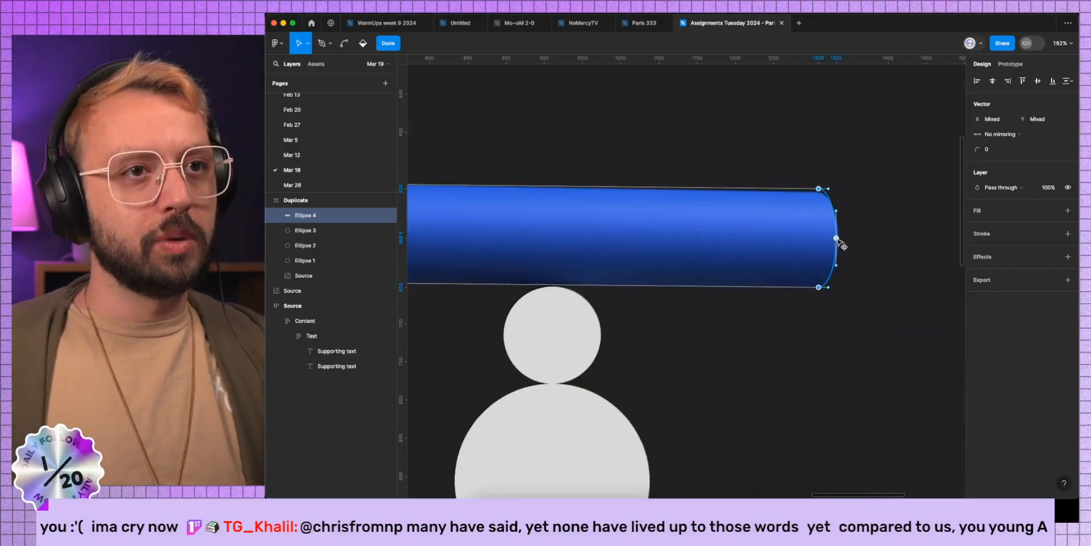
pyautogui.moveTo(837, 244); pyautogui.dragTo(841, 244)
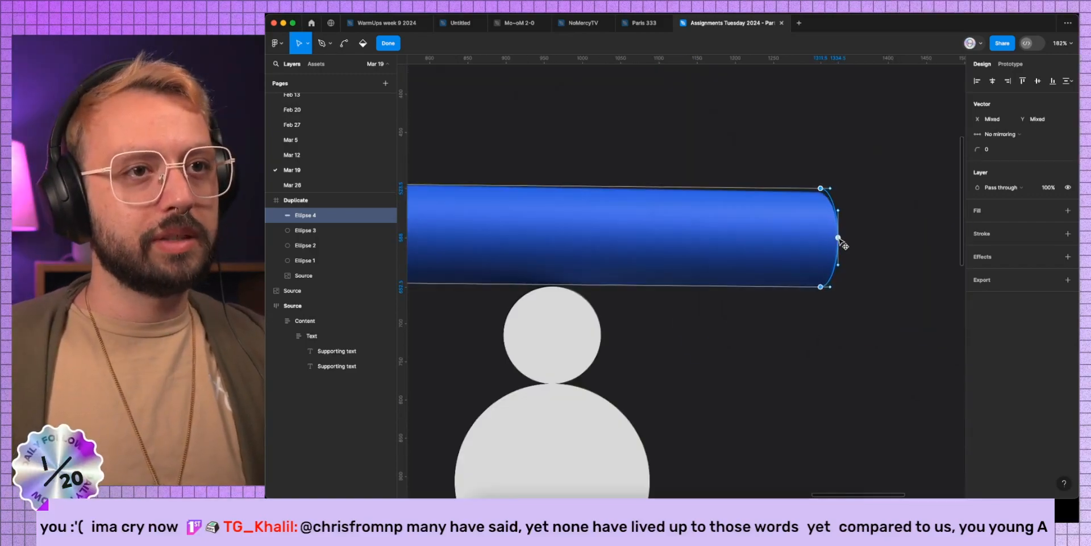
pyautogui.scroll(6, 815, 205)
pyautogui.moveTo(883, 306); pyautogui.dragTo(889, 320)
pyautogui.scroll(-3, 842, 344)
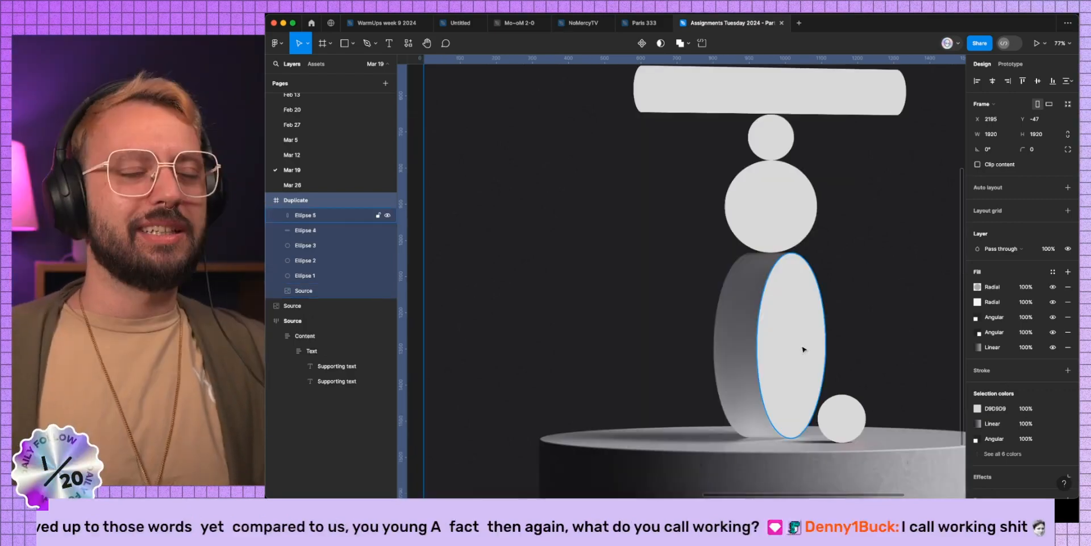
# Step: Duplicate the disc's front ellipse and shift the copy's left half to the disc's rear outline, making it 310.5 wide
pyautogui.click(804, 348)
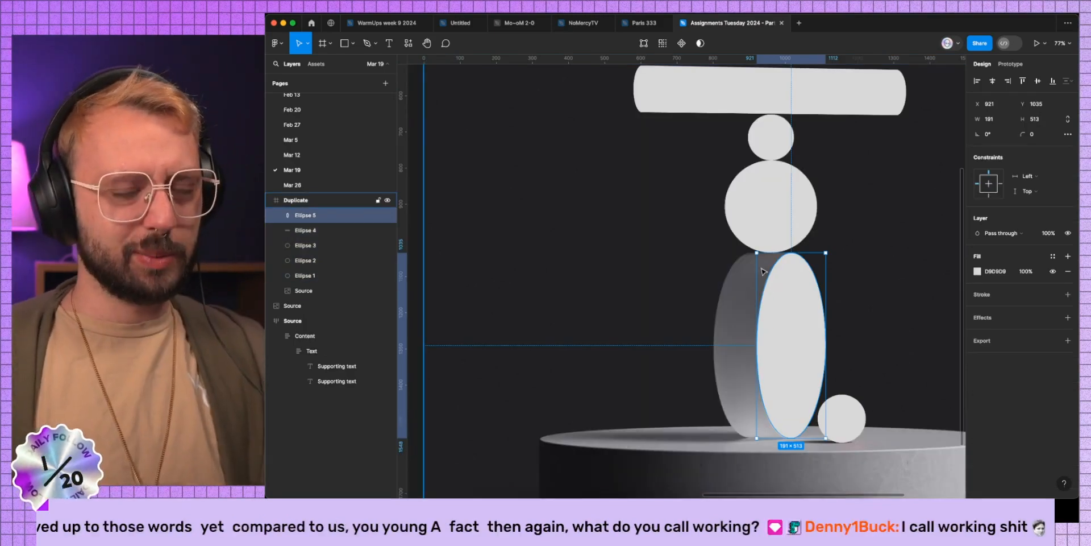
pyautogui.press('super+d')
pyautogui.press('Return')
pyautogui.click(760, 305)
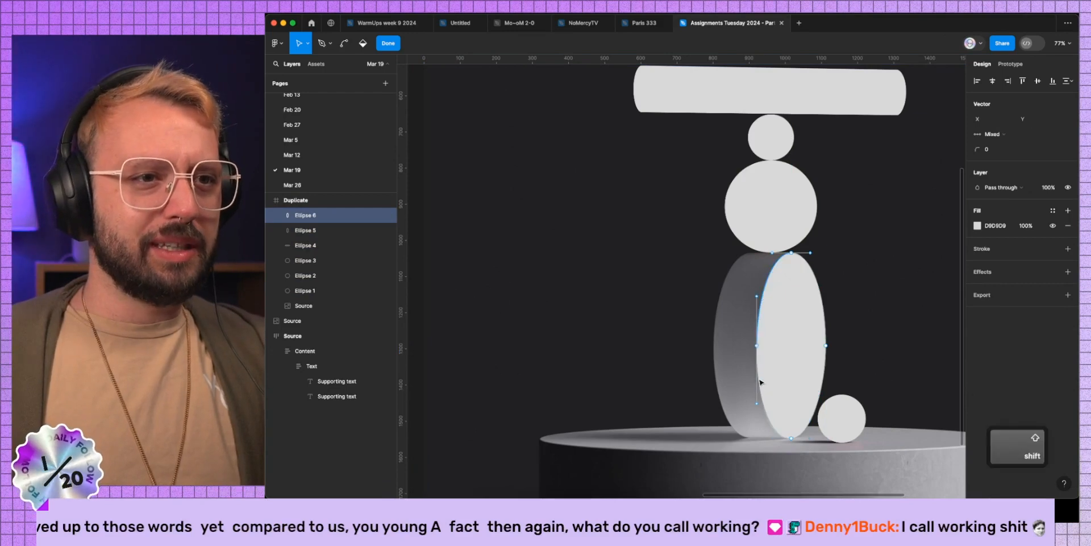
pyautogui.keyDown('shift'); pyautogui.click(760, 382); pyautogui.keyUp('shift')
pyautogui.moveTo(757, 346); pyautogui.dragTo(716, 347)
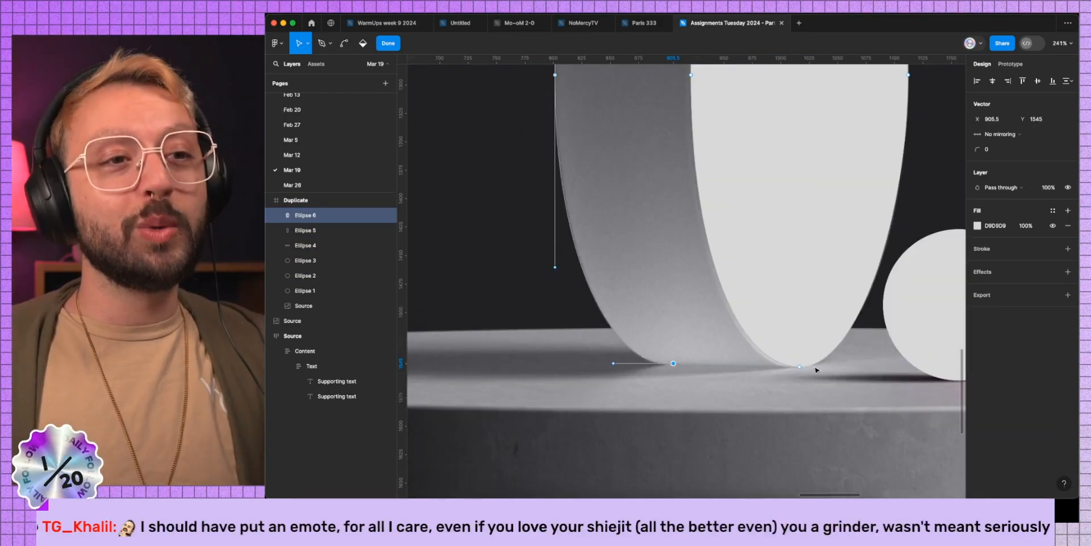
pyautogui.click(800, 366)
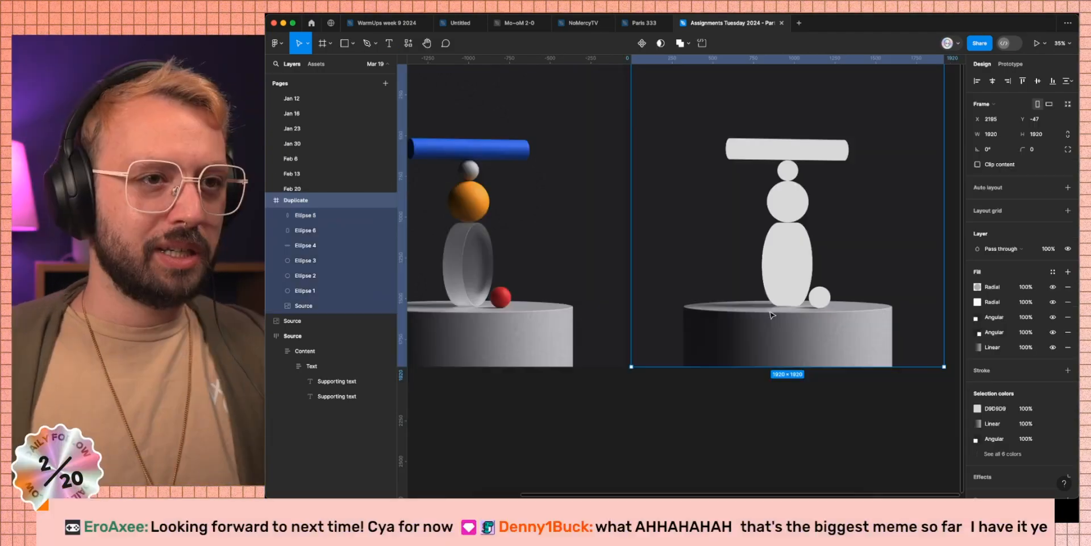
# Step: Shorten the curve handle at the lower-left anchor of the disc's rear shape to follow the disc's bottom edge
pyautogui.scroll(8, 807, 314)
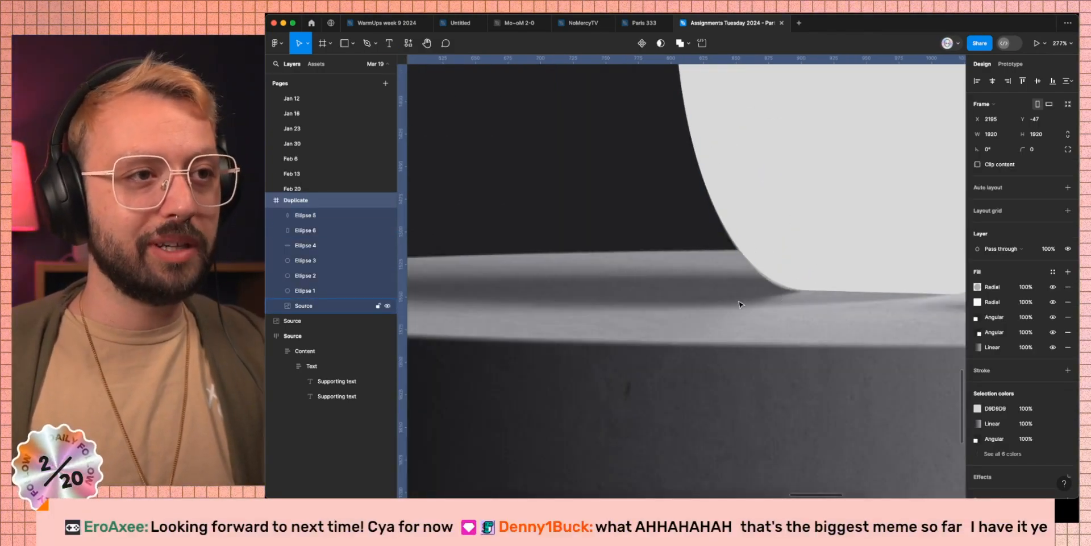
pyautogui.scroll(-4, 739, 304)
pyautogui.click(808, 281)
pyautogui.scroll(6, 807, 282)
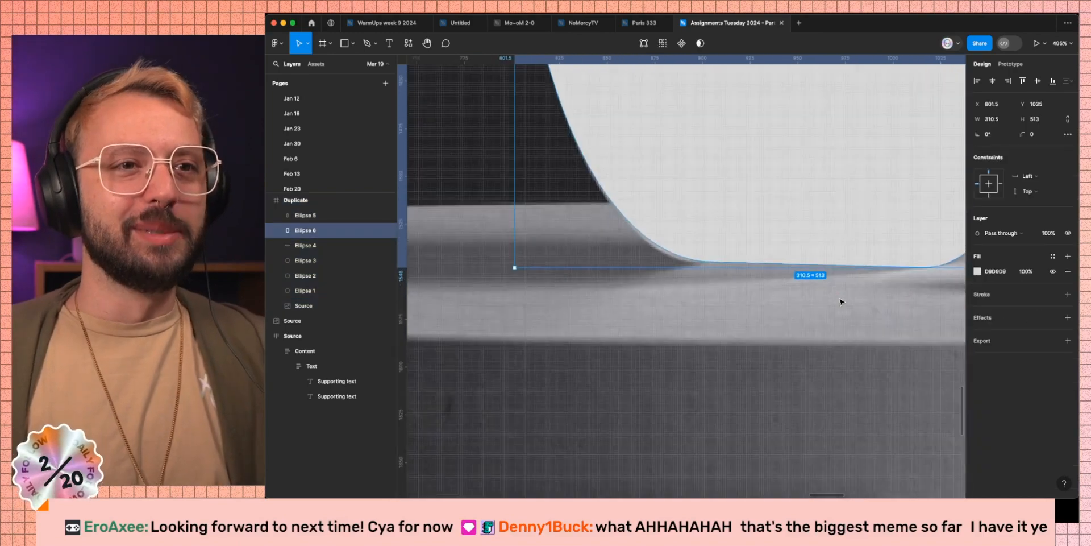
pyautogui.press('Return')
pyautogui.scroll(2, 840, 300)
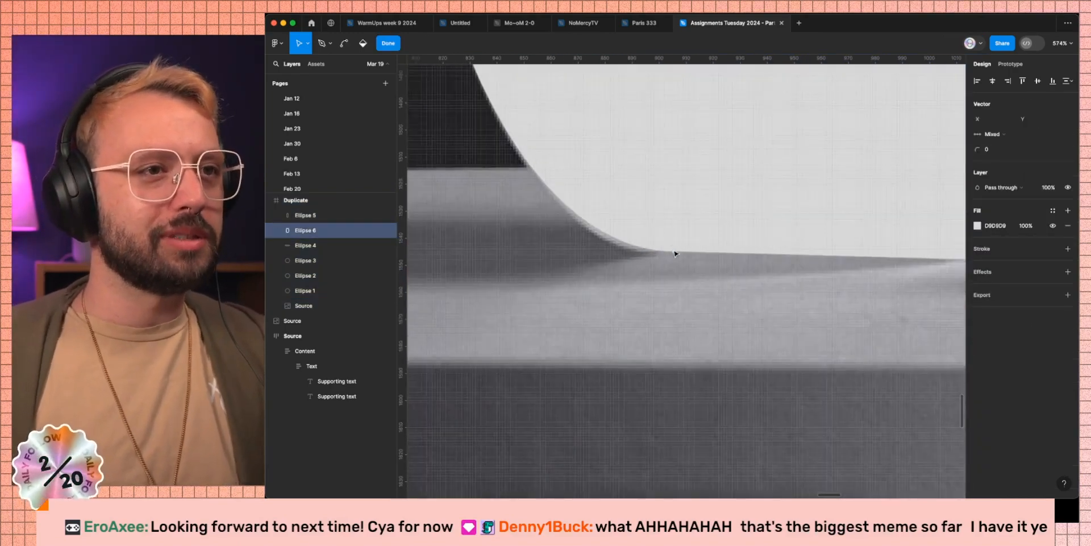
pyautogui.click(650, 251)
pyautogui.moveTo(506, 251); pyautogui.dragTo(540, 254)
pyautogui.press('Escape')
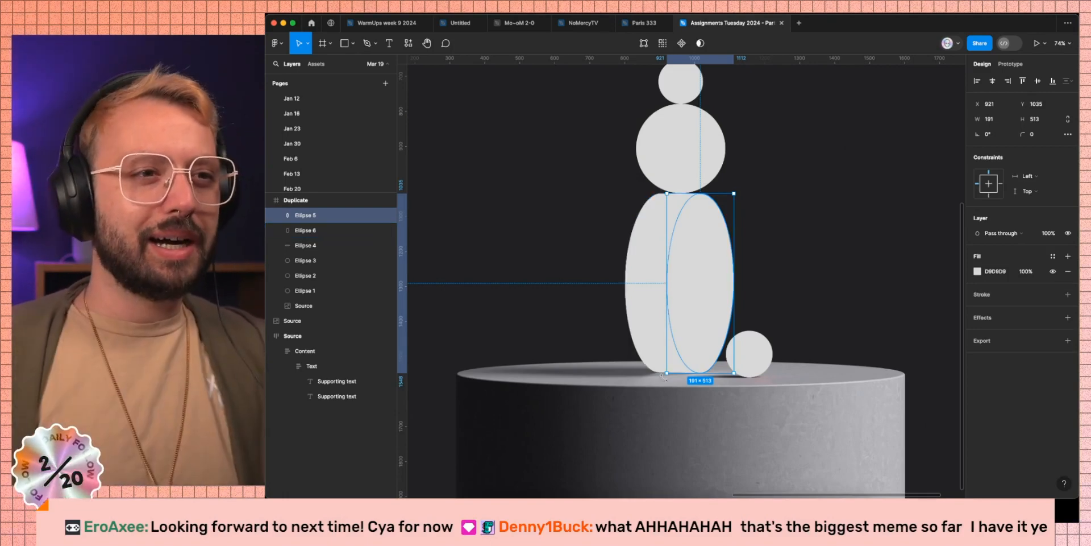
# Step: Delete the Source image from the Duplicate frame, keeping the traced shapes and gradient fills
pyautogui.scroll(5, 660, 377)
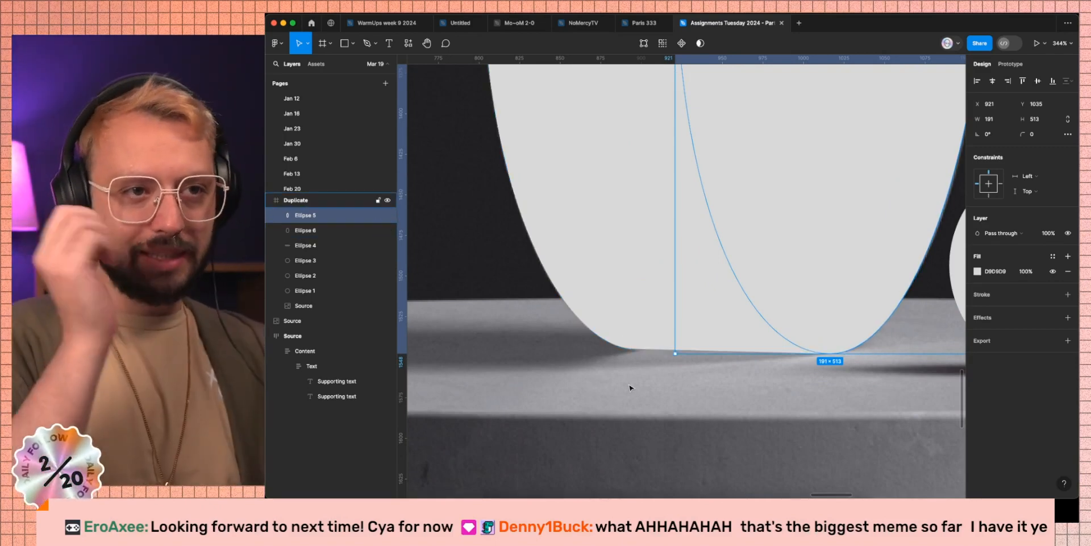
pyautogui.scroll(-10, 630, 388)
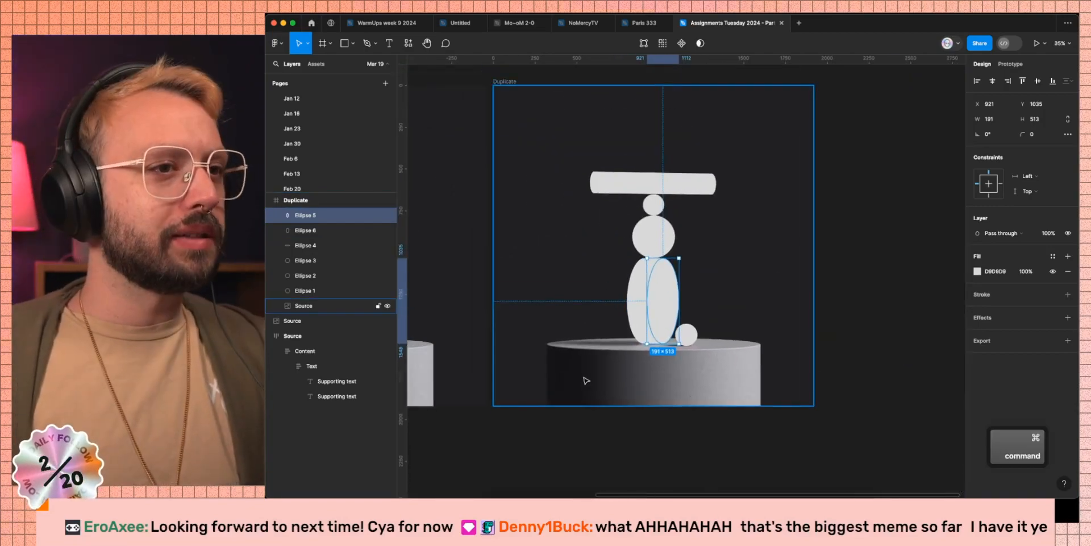
pyautogui.click(586, 380)
pyautogui.press('BackSpace')
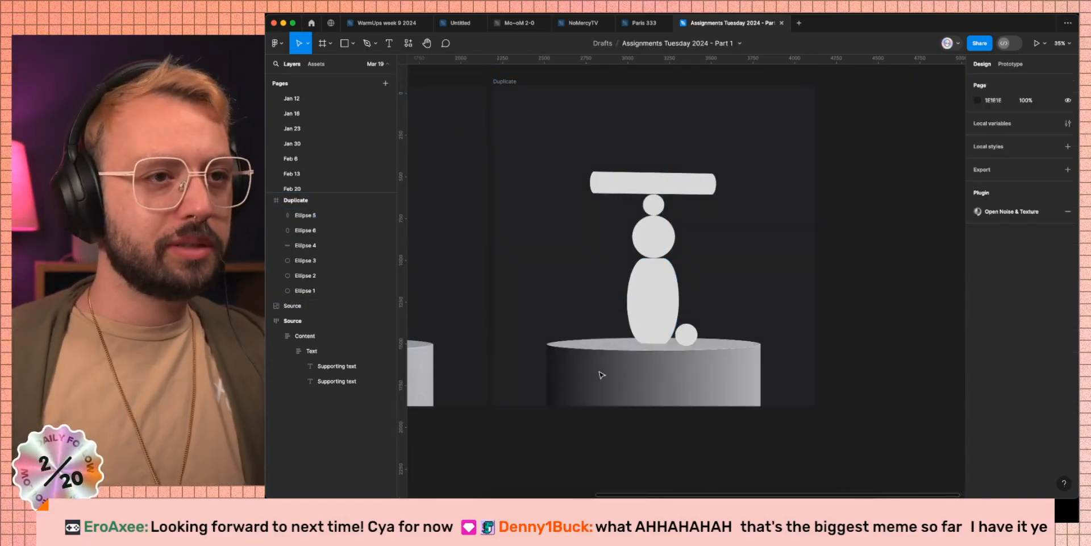
# Step: Add two middle stops to the pedestal's linear gradient, coloured RGB 34, 34, 36 and 127, 126, 131
pyautogui.hscroll(-5, 788, 381)
pyautogui.hscroll(-2, 791, 394)
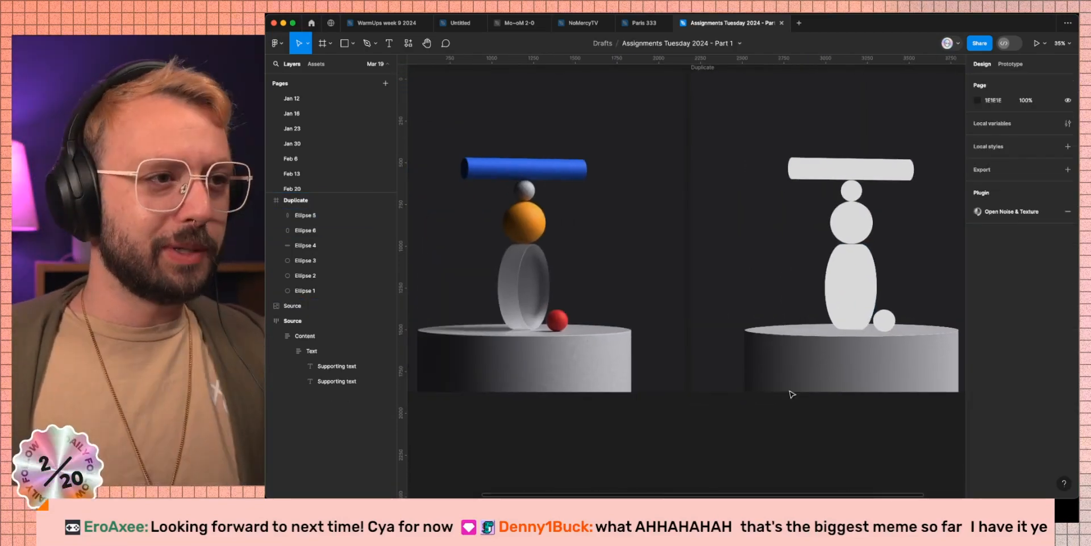
pyautogui.keyDown('super'); pyautogui.click(824, 369); pyautogui.keyUp('super')
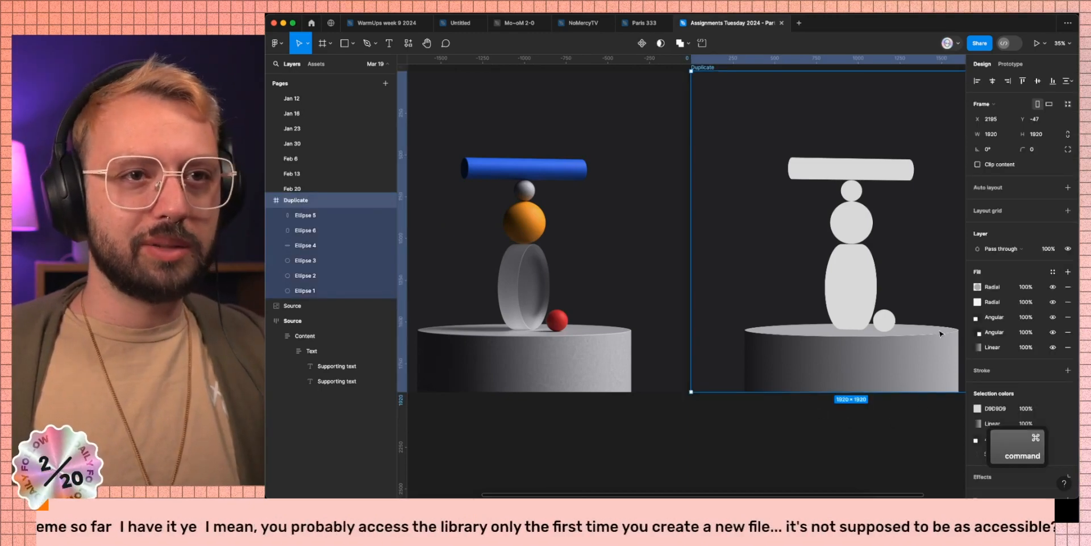
pyautogui.click(977, 347)
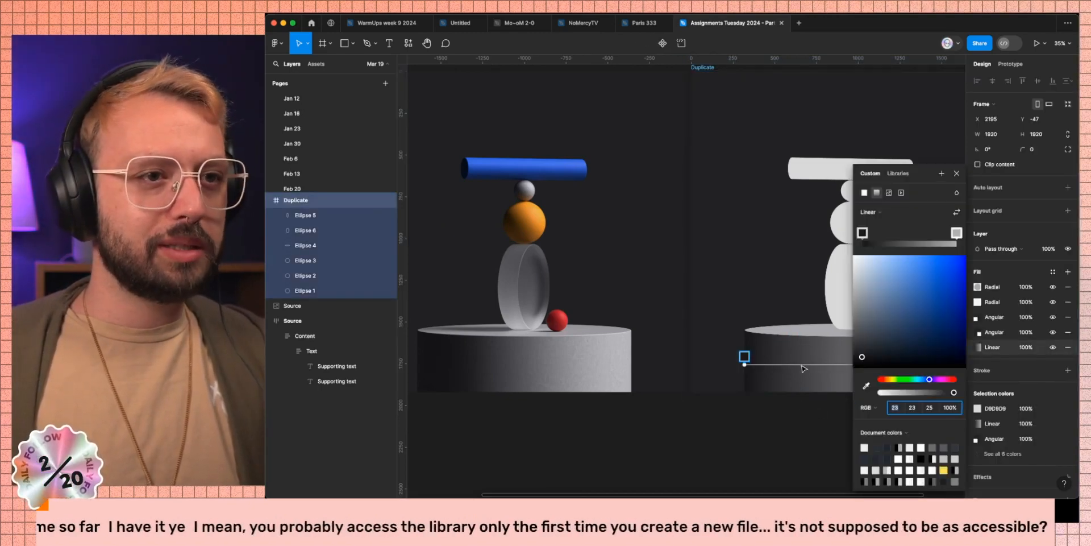
pyautogui.click(817, 359)
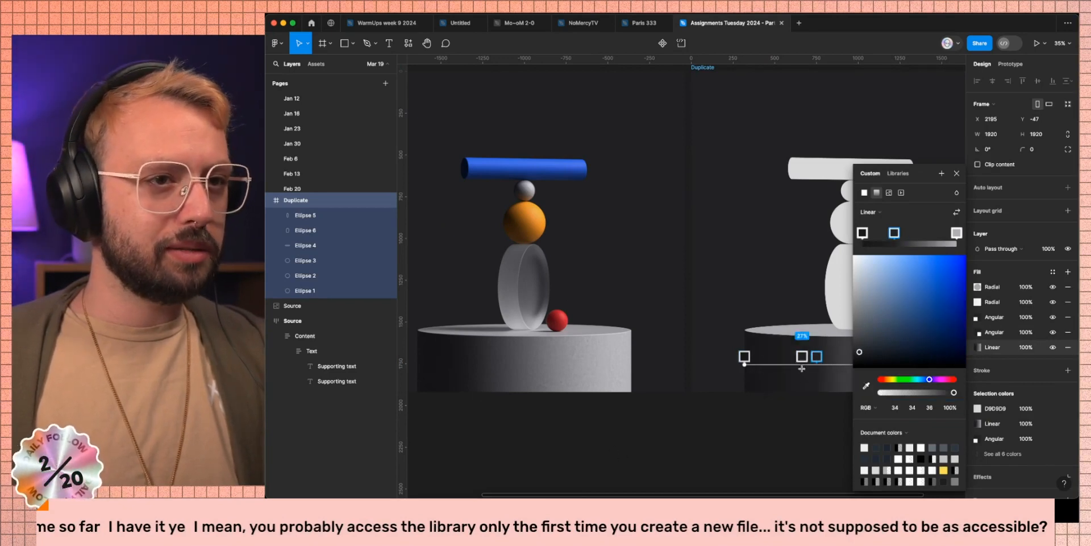
pyautogui.moveTo(817, 357); pyautogui.dragTo(812, 356)
pyautogui.hscroll(3, 804, 400)
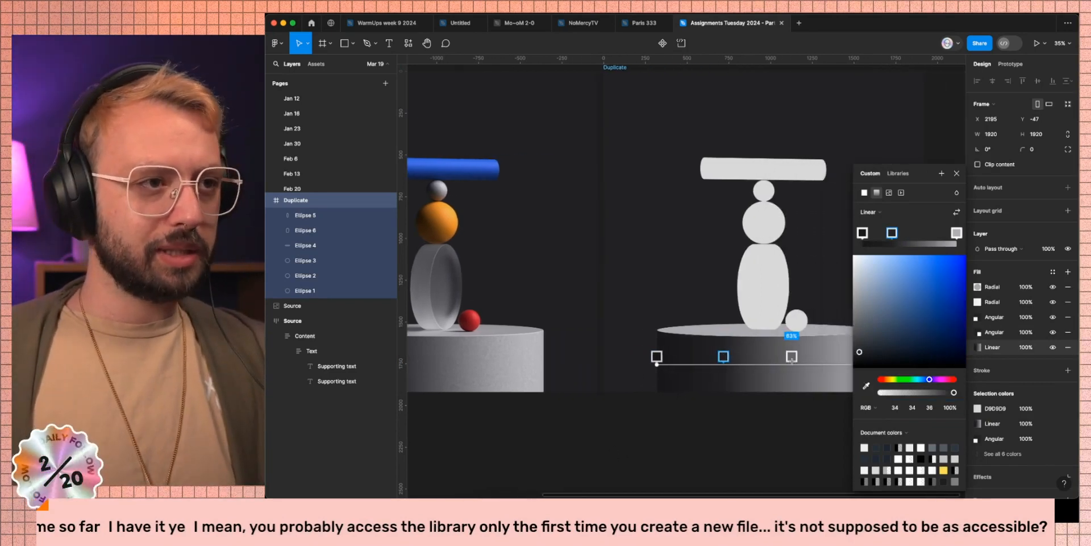
pyautogui.click(798, 359)
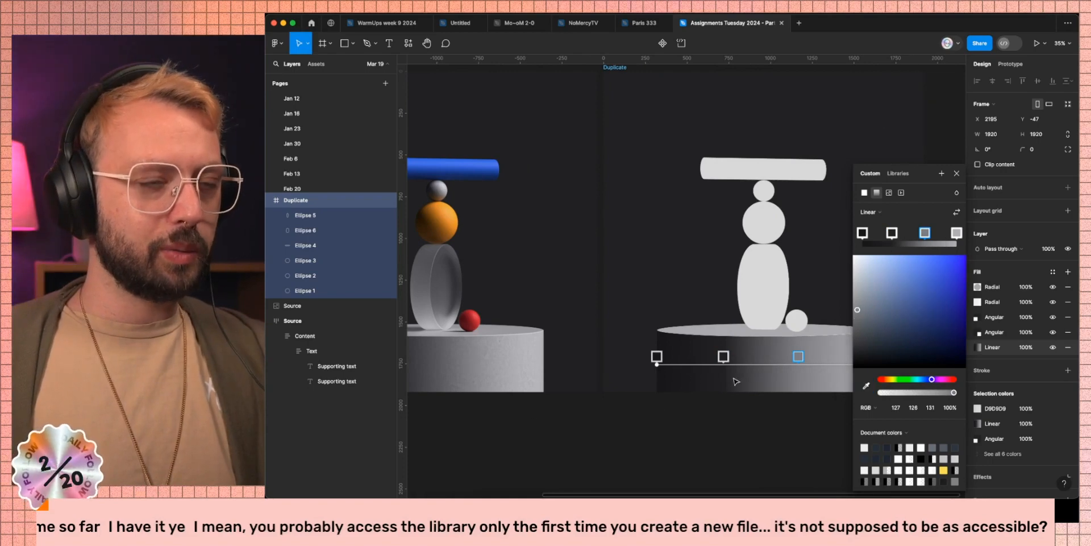
pyautogui.hscroll(3, 787, 363)
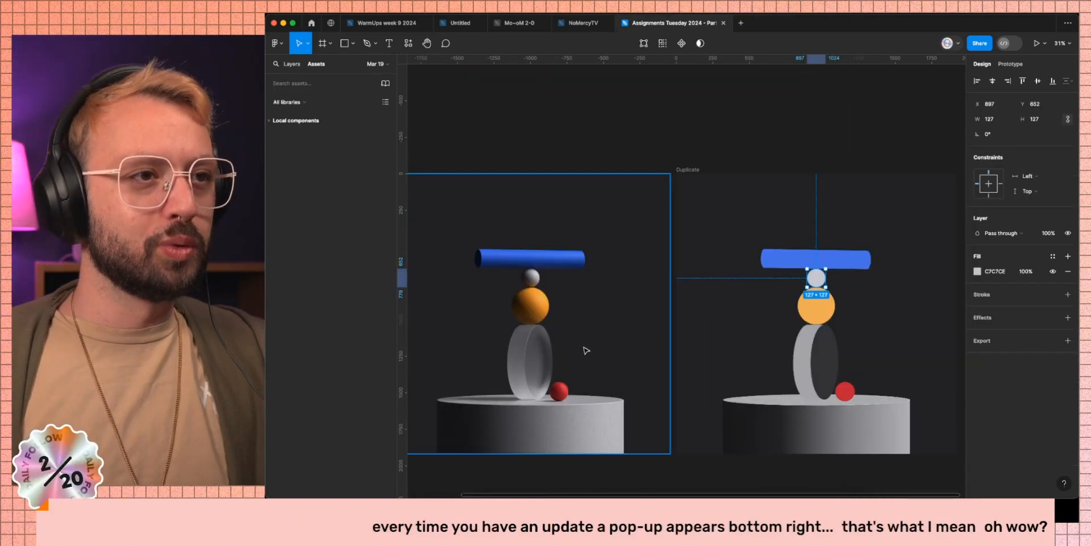
# Step: Set the fill of the disc's rear shape to 525158, sampled from the disc in the source image
pyautogui.click(801, 359)
pyautogui.hotkey('ctrl', 'c')
pyautogui.click(534, 341)
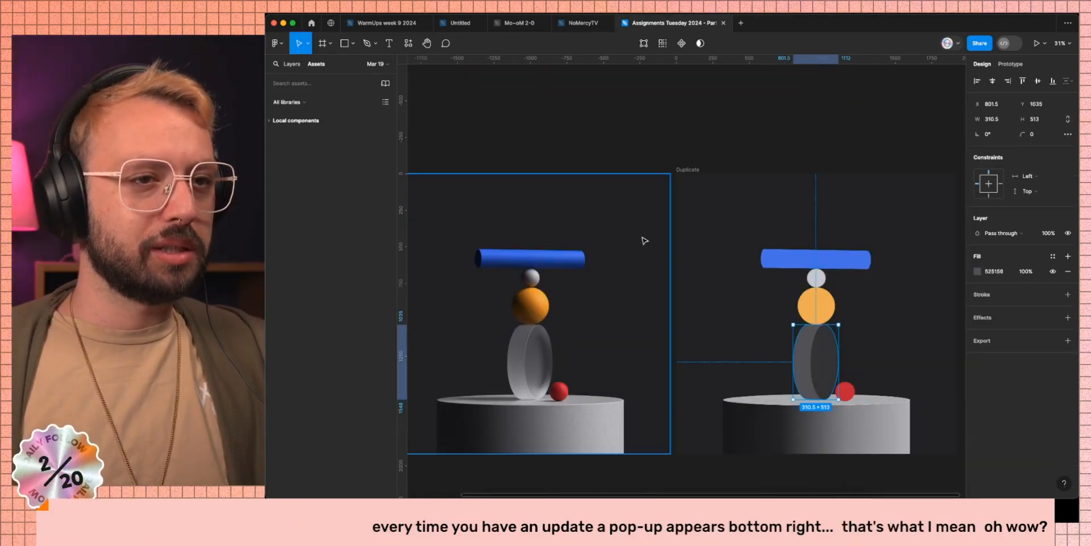
# Step: Give the disc's rear shape a linear gradient fill with four grey stops sampled from the source disc, including RGB 83, 82, 87
pyautogui.click(831, 368)
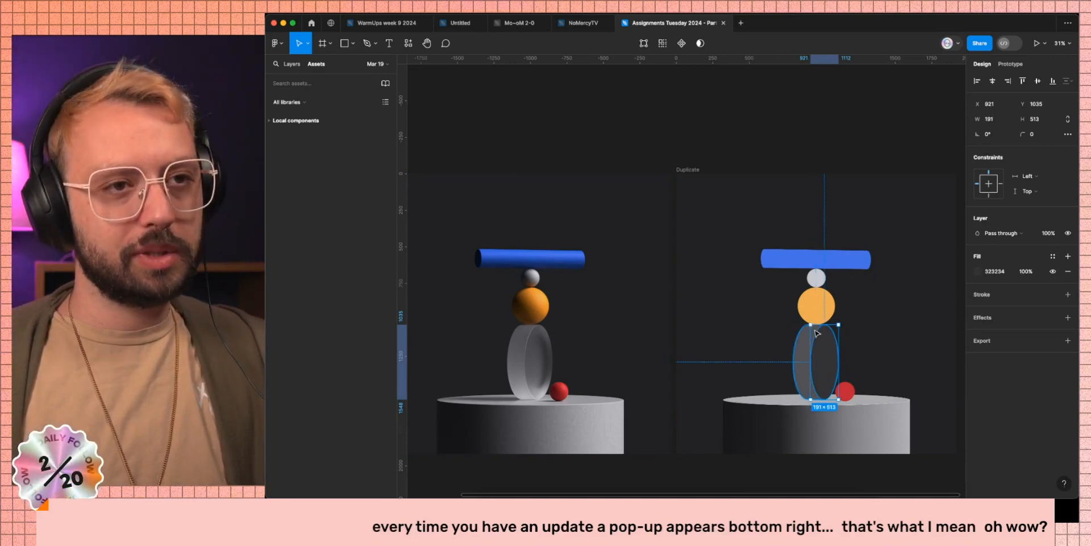
pyautogui.press('ctrl')
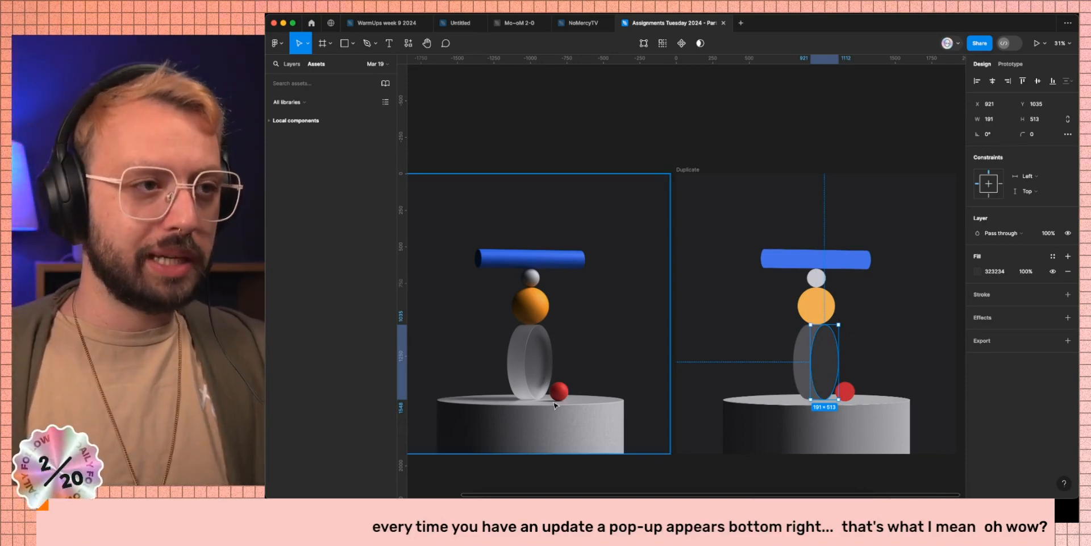
pyautogui.press('Tab')
pyautogui.click(977, 271)
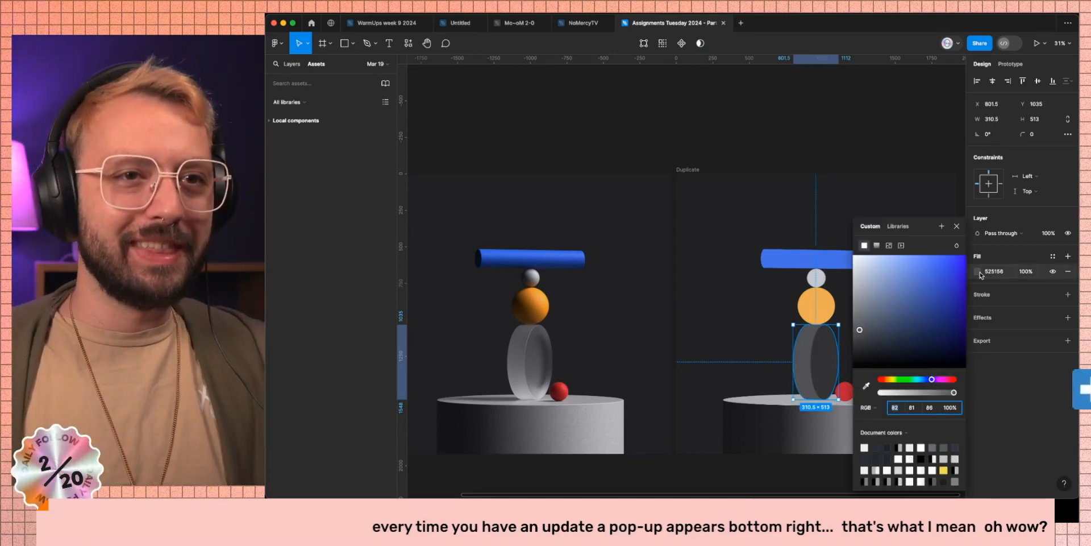
pyautogui.click(877, 245)
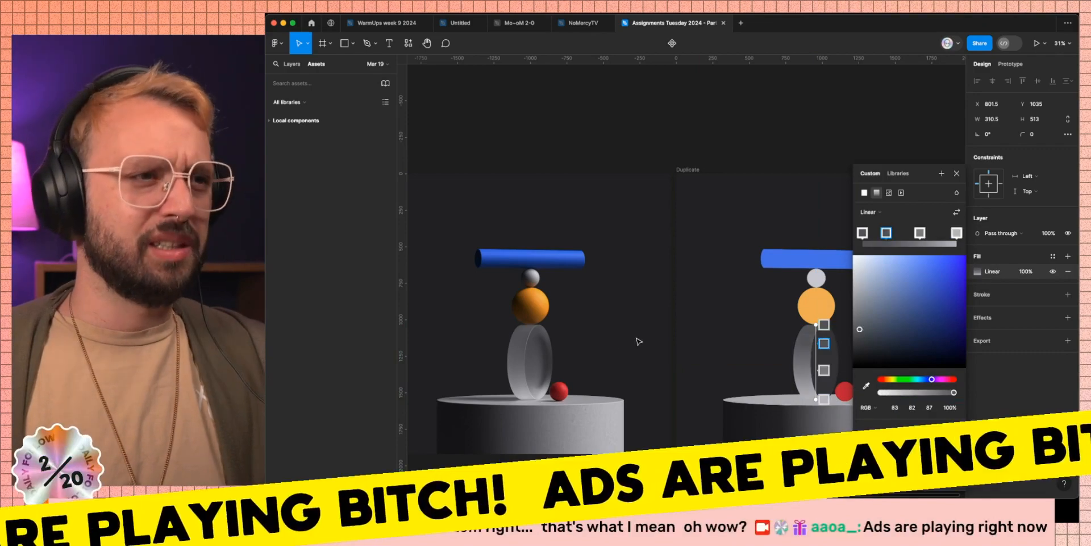
pyautogui.click(866, 386)
pyautogui.click(529, 330)
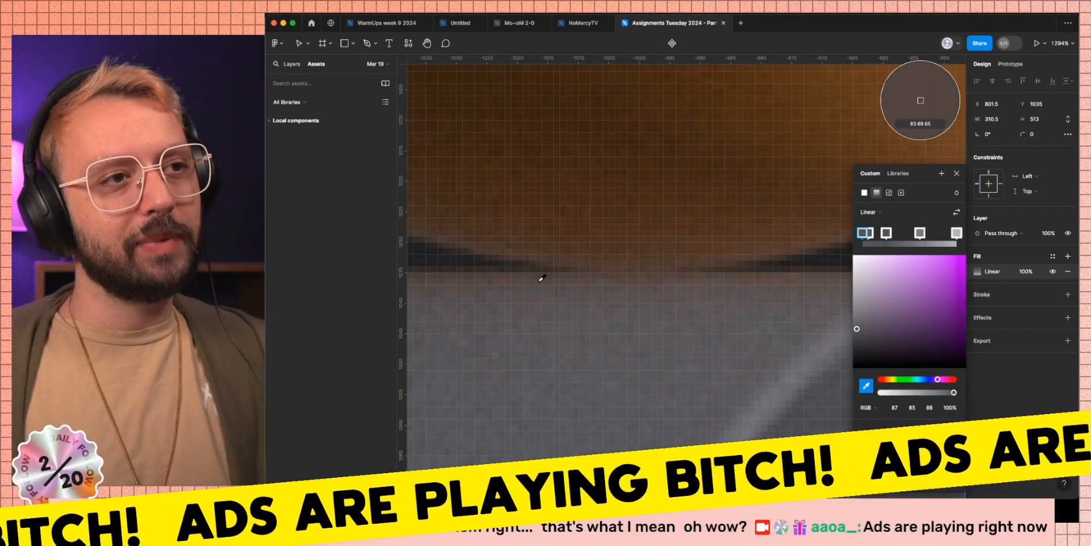
# Step: Move the first gradient stop to the start and resample its colour from the top edge of the source disc
pyautogui.scroll(-8, 543, 278)
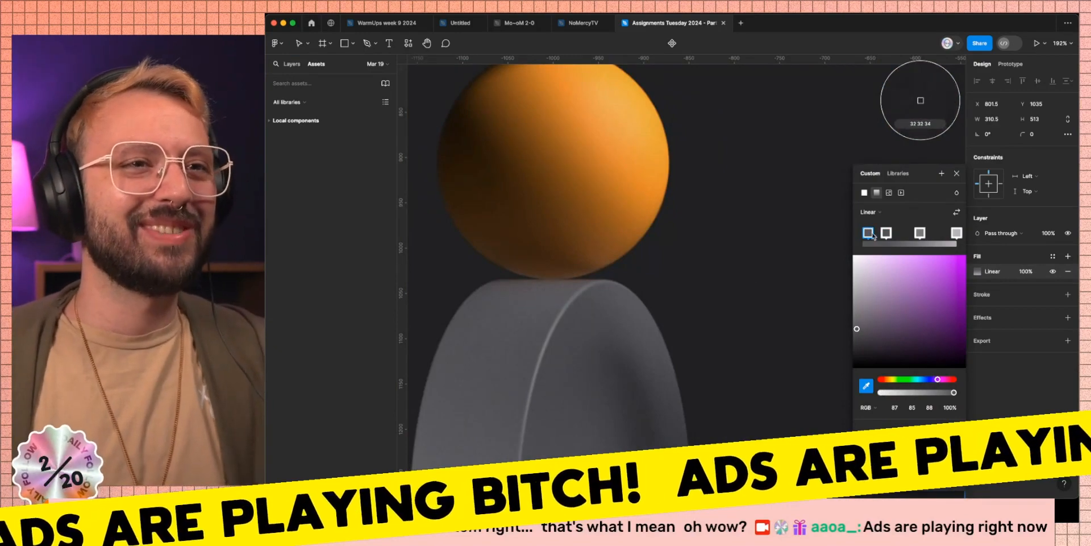
pyautogui.moveTo(867, 233); pyautogui.dragTo(862, 233)
pyautogui.press('i')
pyautogui.click(548, 282)
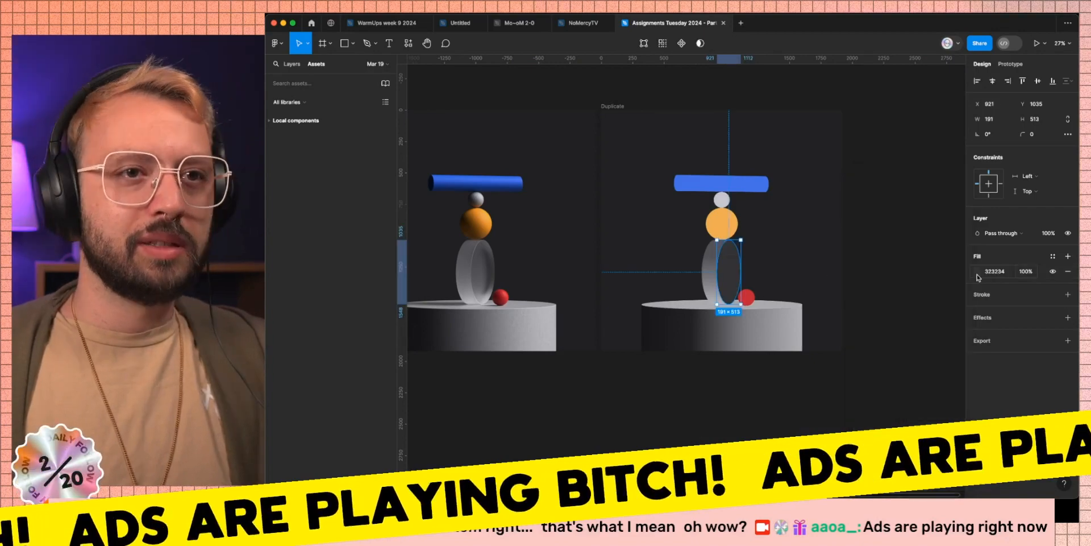
# Step: Give the disc's front shape a linear gradient fill with its end stop at RGB 187, 186, 191, sampled from the source image
pyautogui.click(977, 271)
pyautogui.click(878, 248)
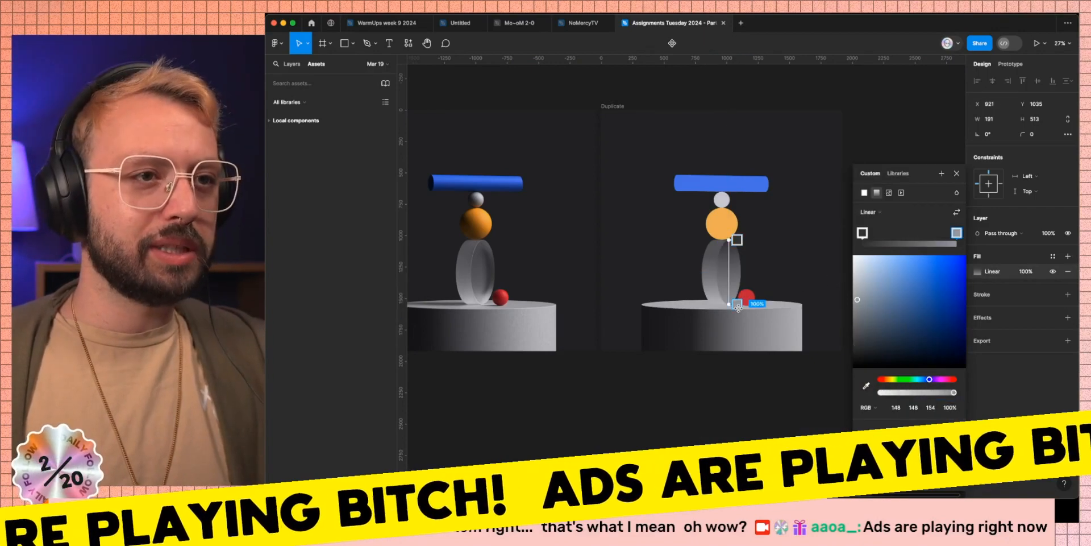
pyautogui.click(866, 385)
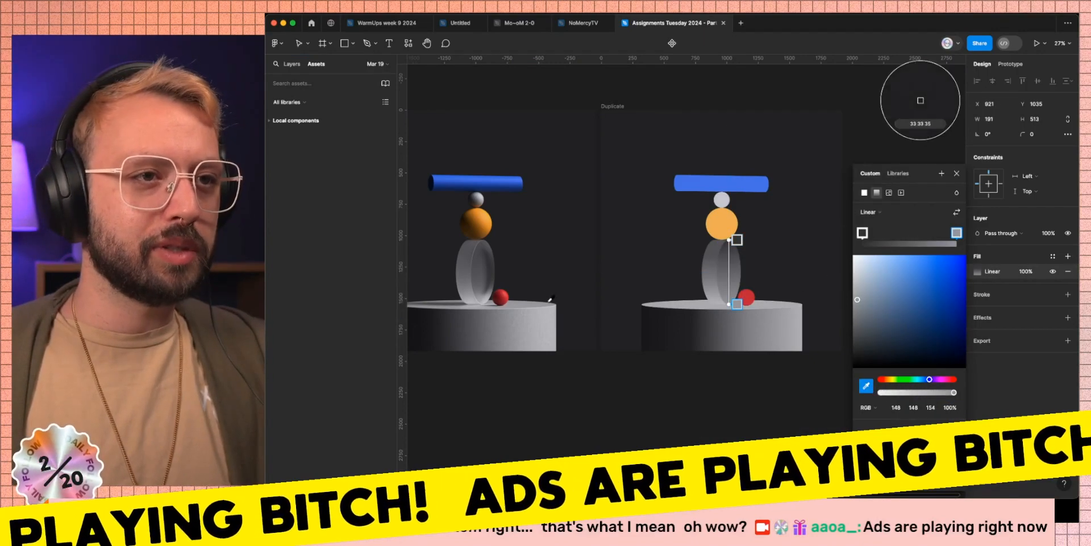
pyautogui.click(485, 298)
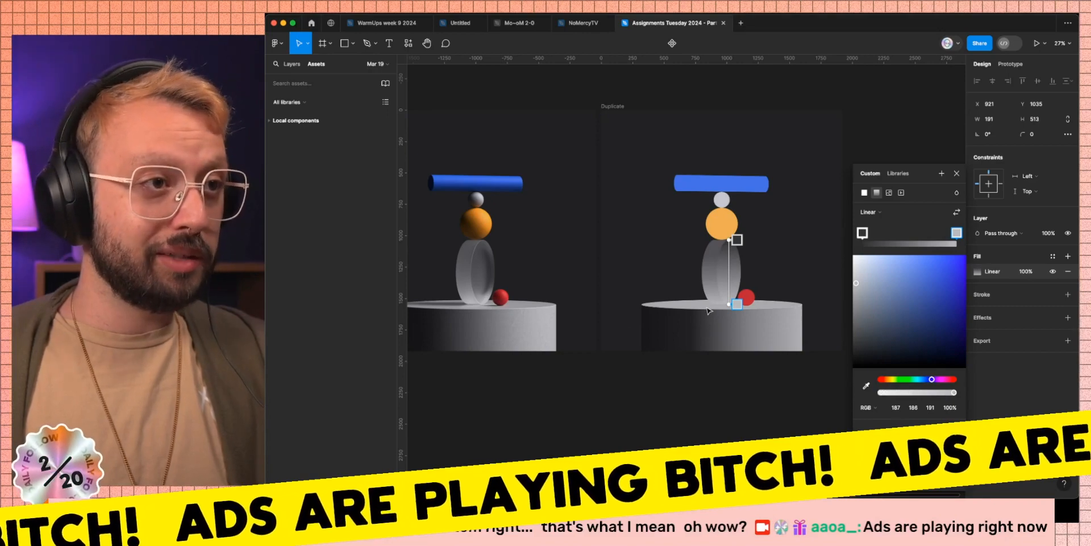
# Step: Add two middle stops to the front shape's gradient and set its first stop to RGB 80, 79, 84 from the source disc
pyautogui.click(729, 279)
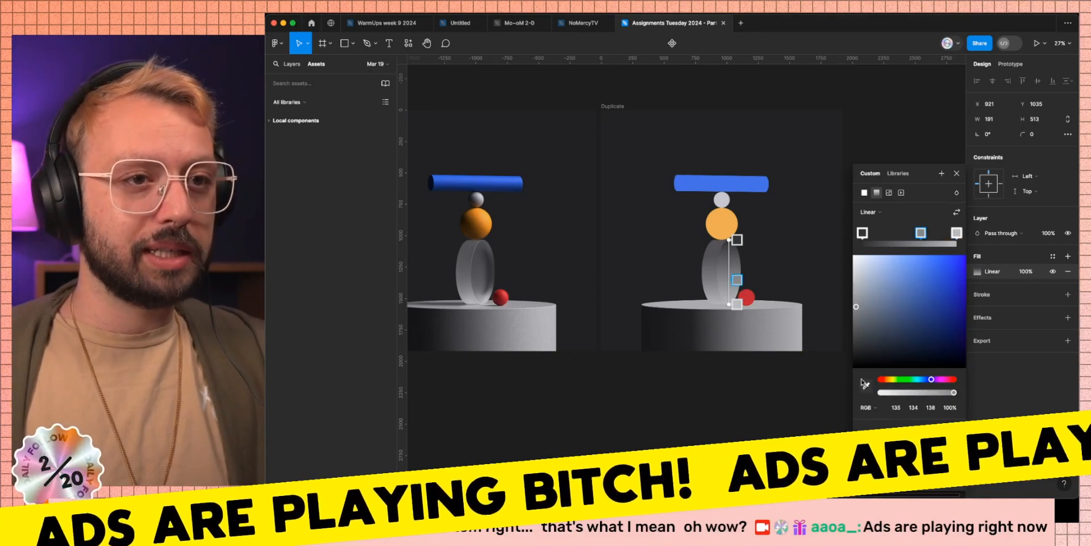
pyautogui.click(866, 385)
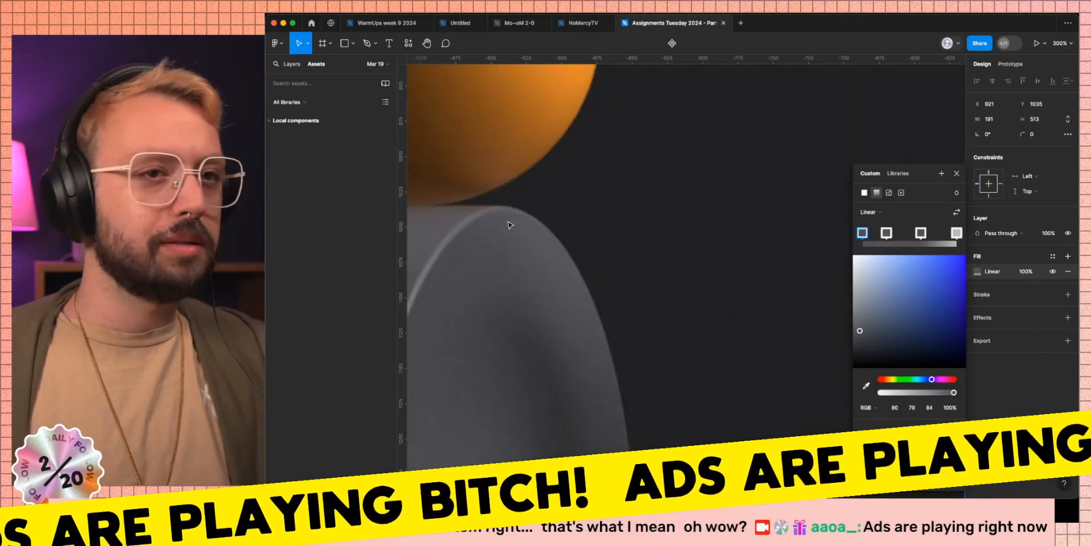
pyautogui.scroll(-5, 538, 281)
pyautogui.scroll(-3, 641, 343)
pyautogui.hscroll(2, 641, 342)
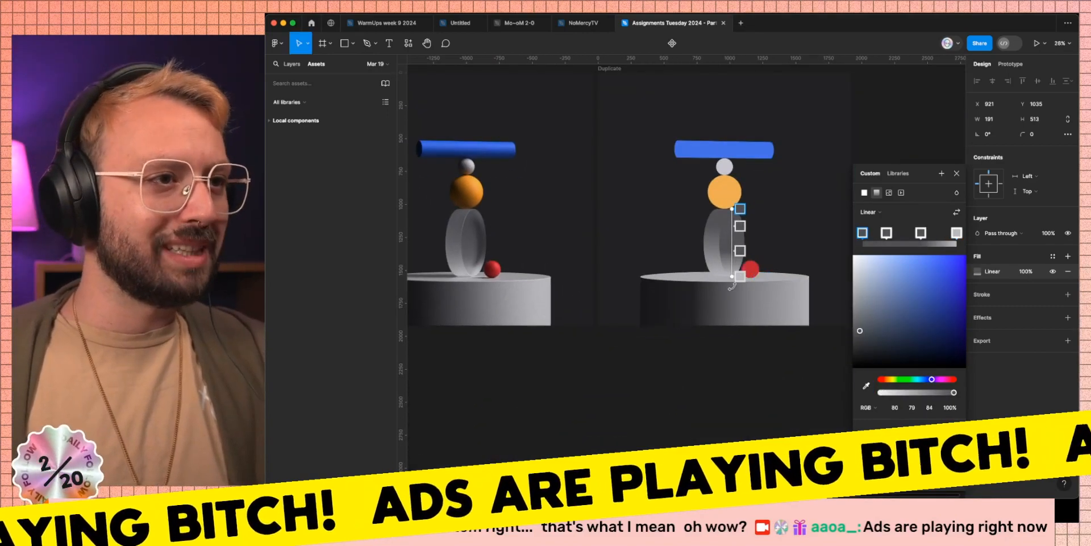
# Step: Set the third stop of the front shape's gradient to RGB 75, 74, 79, sampled from the source disc, and finish editing the fill
pyautogui.click(741, 252)
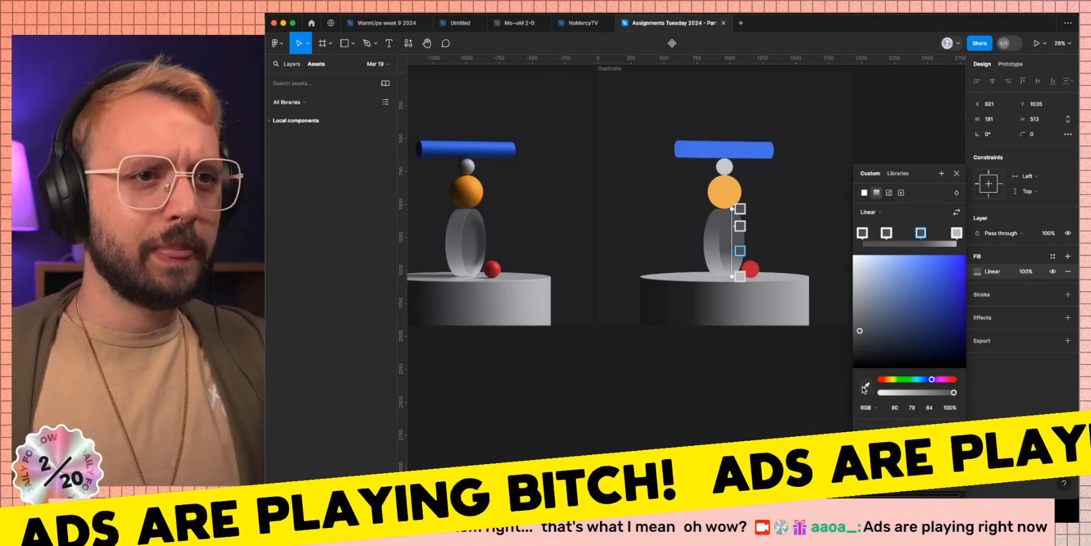
pyautogui.click(867, 387)
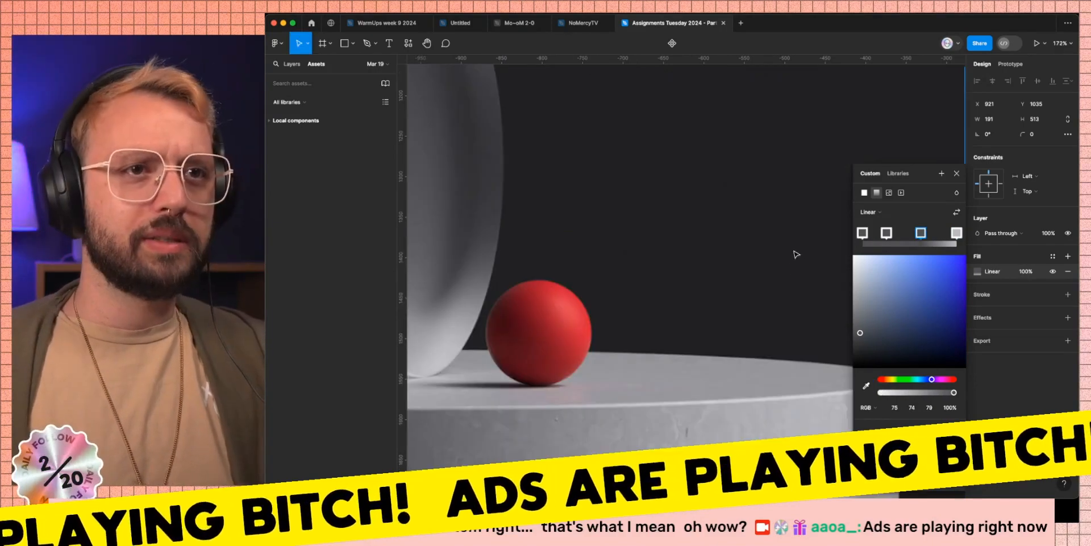
pyautogui.scroll(-10, 796, 254)
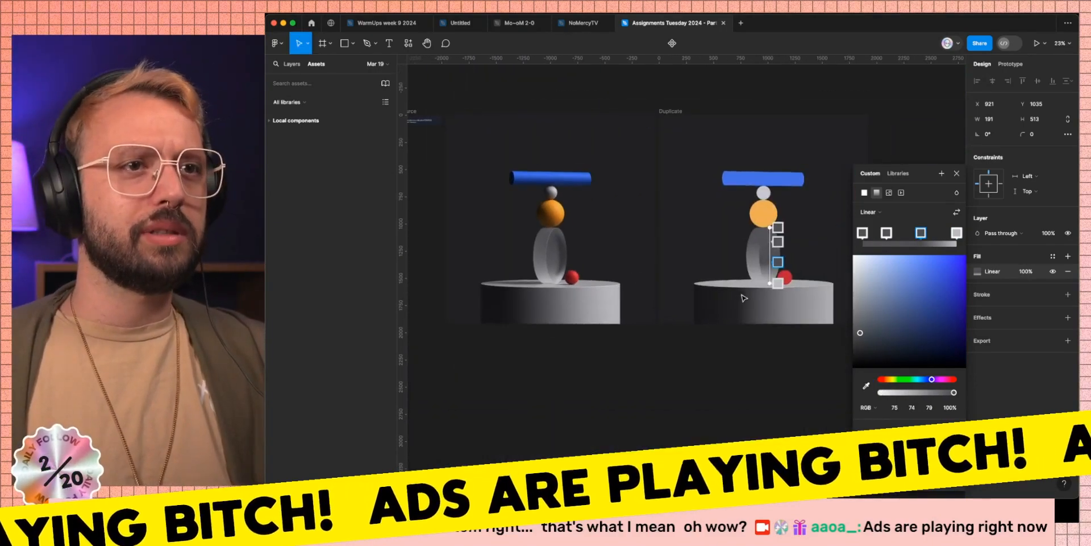
pyautogui.click(959, 174)
pyautogui.click(682, 384)
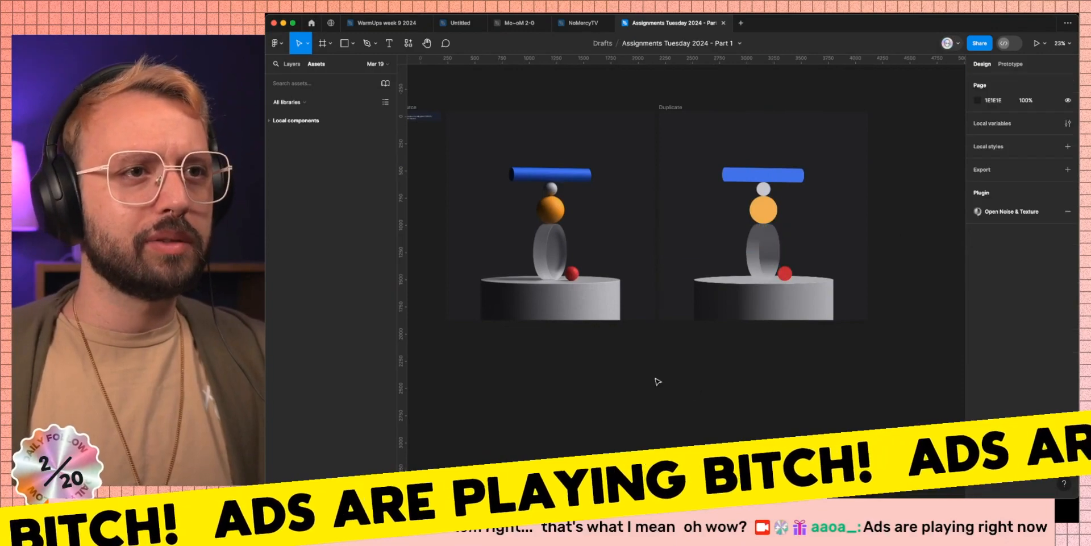
# Step: Set the large orange ball's fill to BC7A39, sampled from the source ball
pyautogui.click(745, 213)
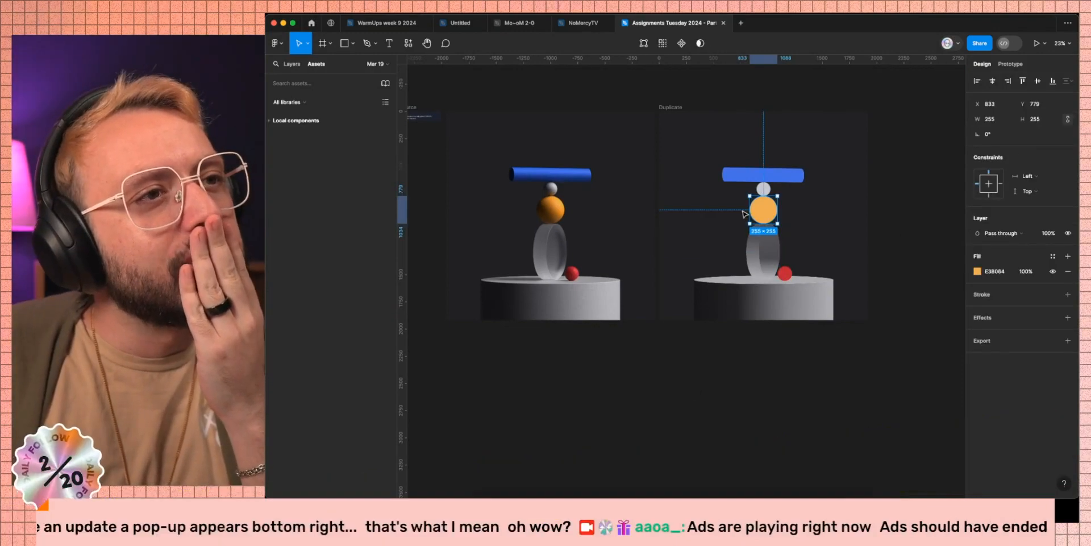
pyautogui.click(978, 271)
pyautogui.click(866, 385)
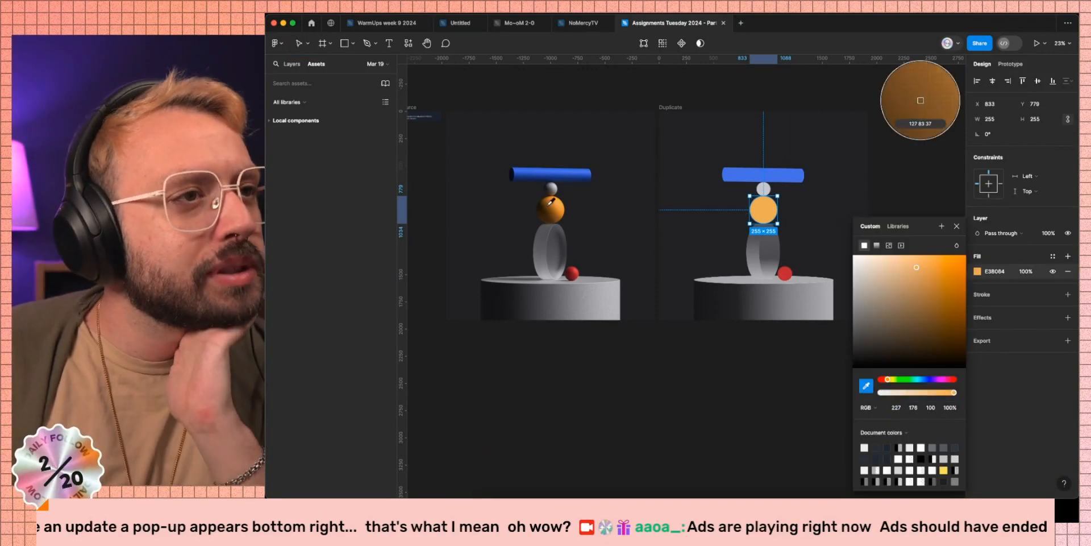
pyautogui.click(553, 207)
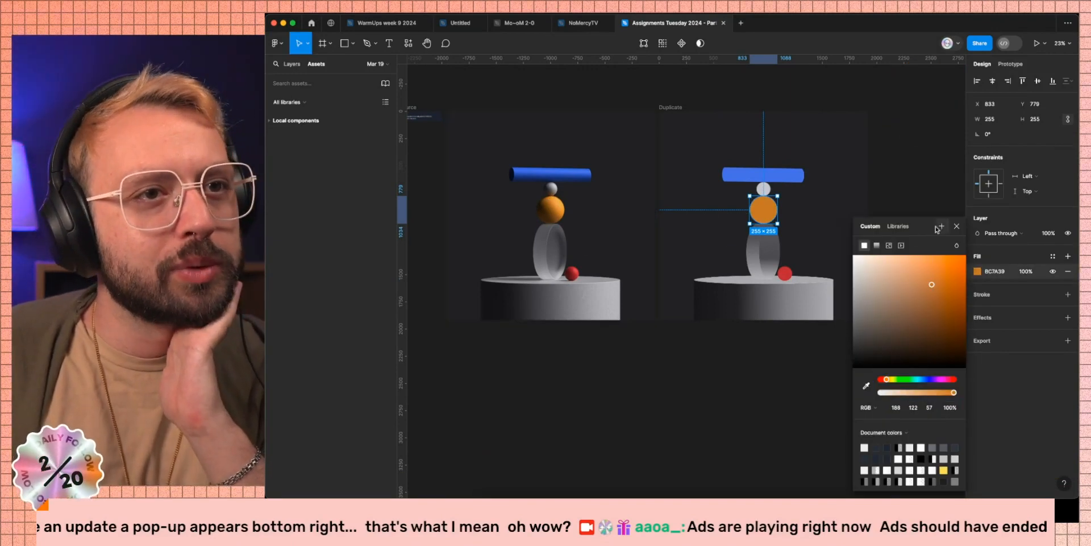
# Step: Convert the orange ball's fill to a radial gradient running from upper right to lower left, with an RGB 229, 178, 101 highlight stop
pyautogui.click(877, 245)
pyautogui.click(868, 212)
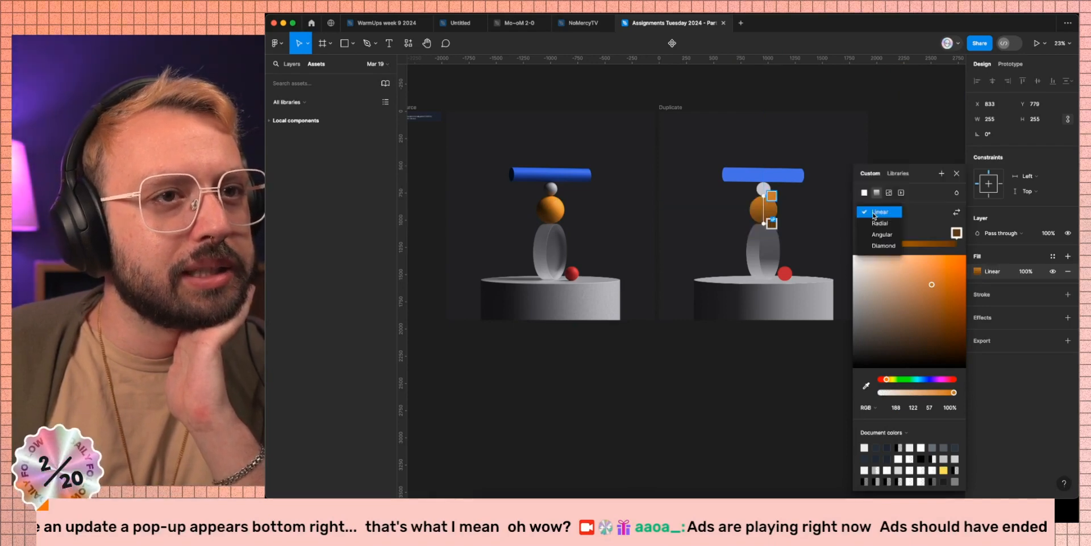
pyautogui.click(869, 220)
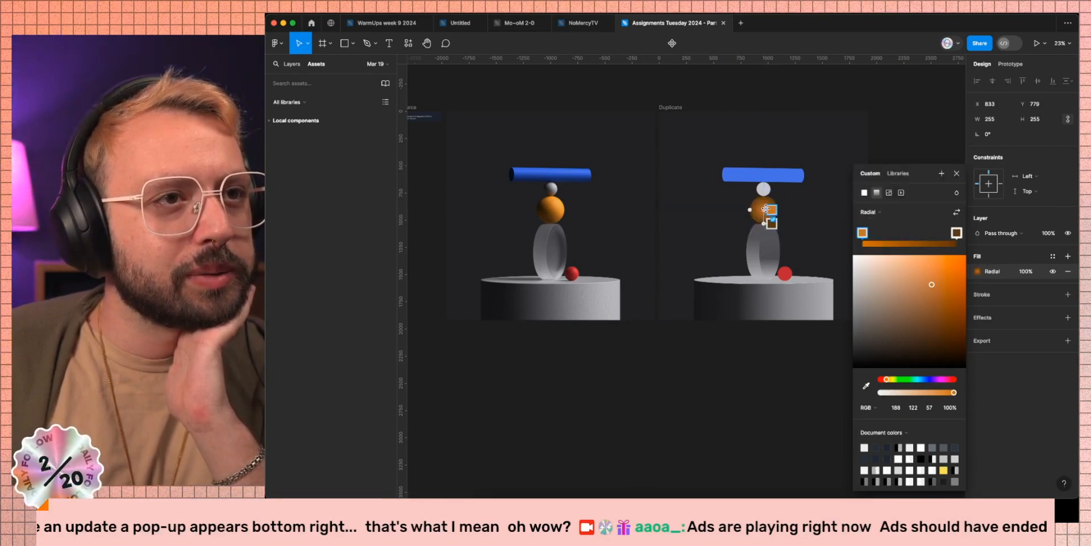
pyautogui.moveTo(766, 209); pyautogui.dragTo(756, 220)
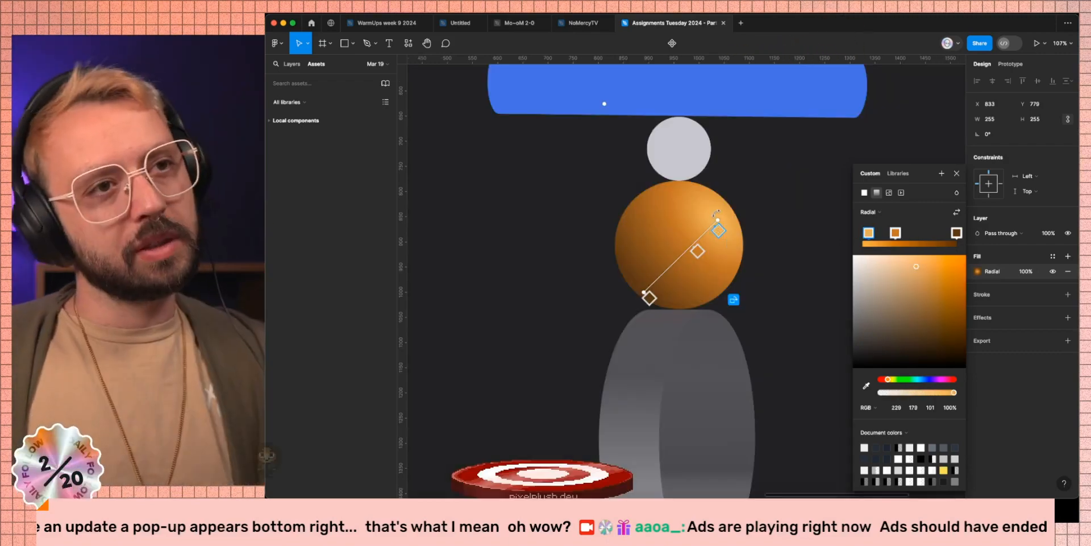
pyautogui.moveTo(717, 213); pyautogui.dragTo(721, 213)
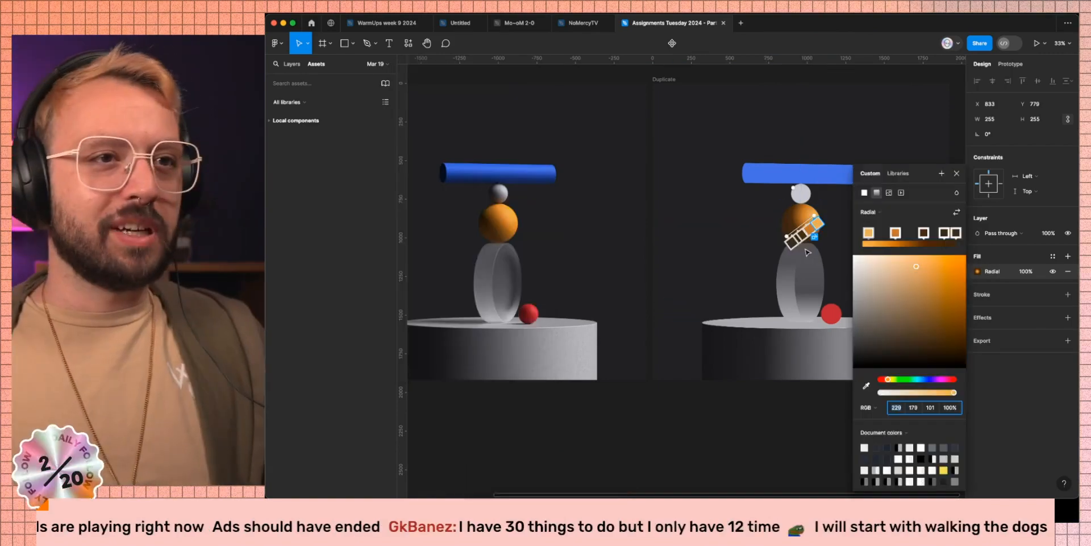
# Step: Place the gradient-filled ball beside the source ball for comparison and widen the spread of its radial gradient
pyautogui.scroll(10, 492, 224)
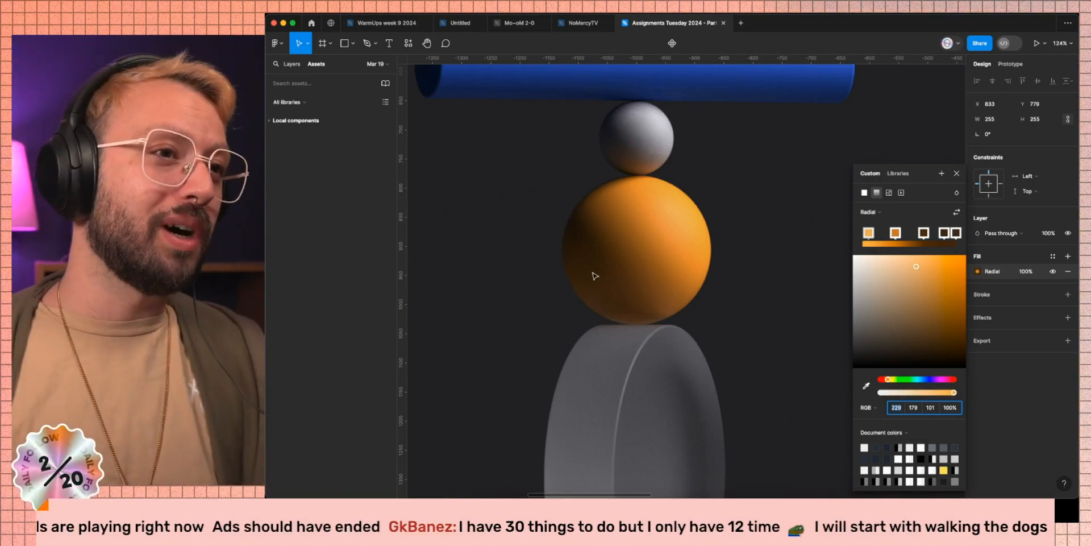
pyautogui.click(956, 174)
pyautogui.scroll(-5, 676, 341)
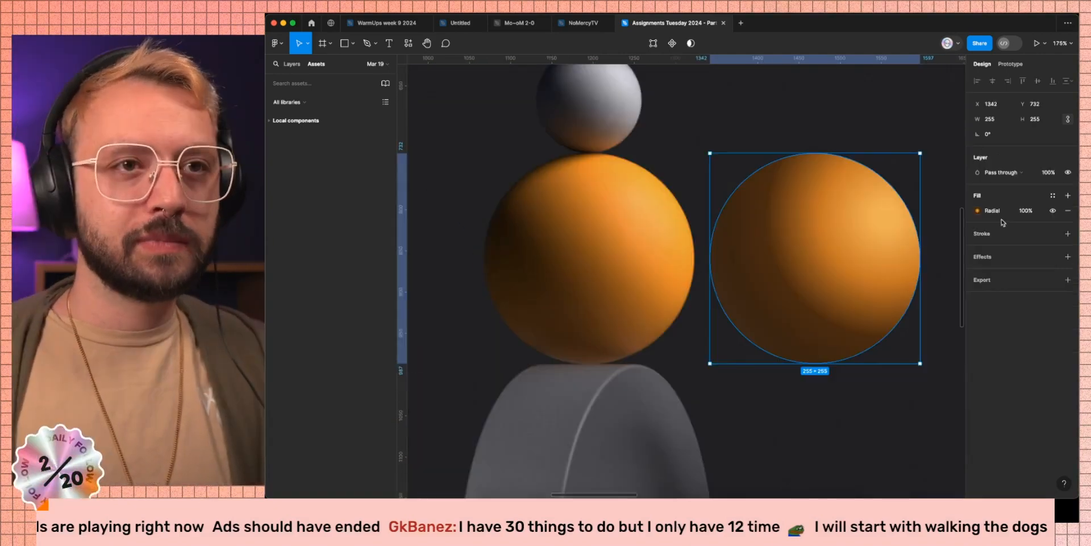
pyautogui.click(977, 211)
pyautogui.scroll(-5, 746, 168)
pyautogui.moveTo(743, 176); pyautogui.dragTo(671, 82)
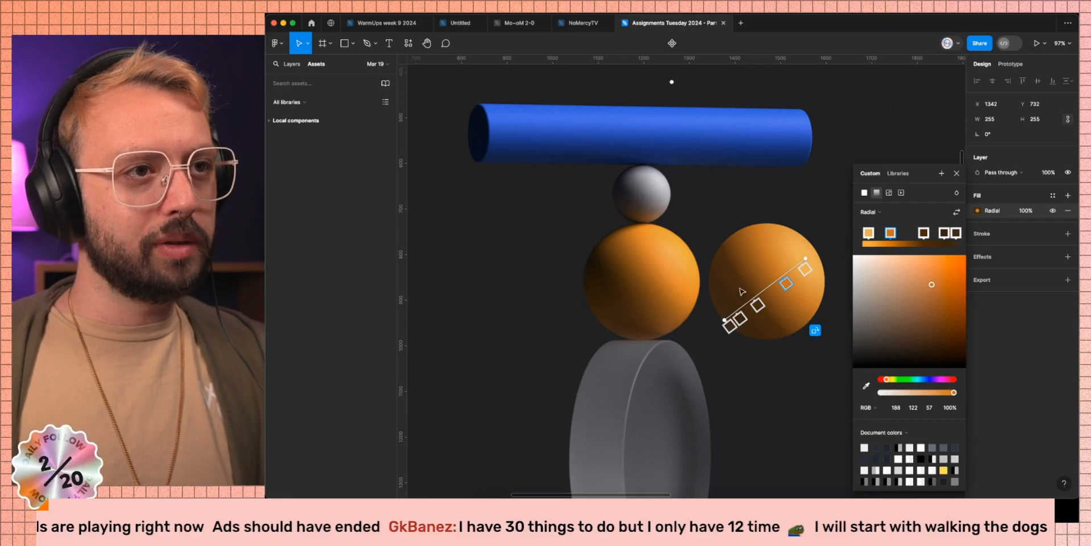
# Step: Resample the second and third stops of the ball's radial gradient from the source ball, nudging the third slightly toward the highlight
pyautogui.click(866, 385)
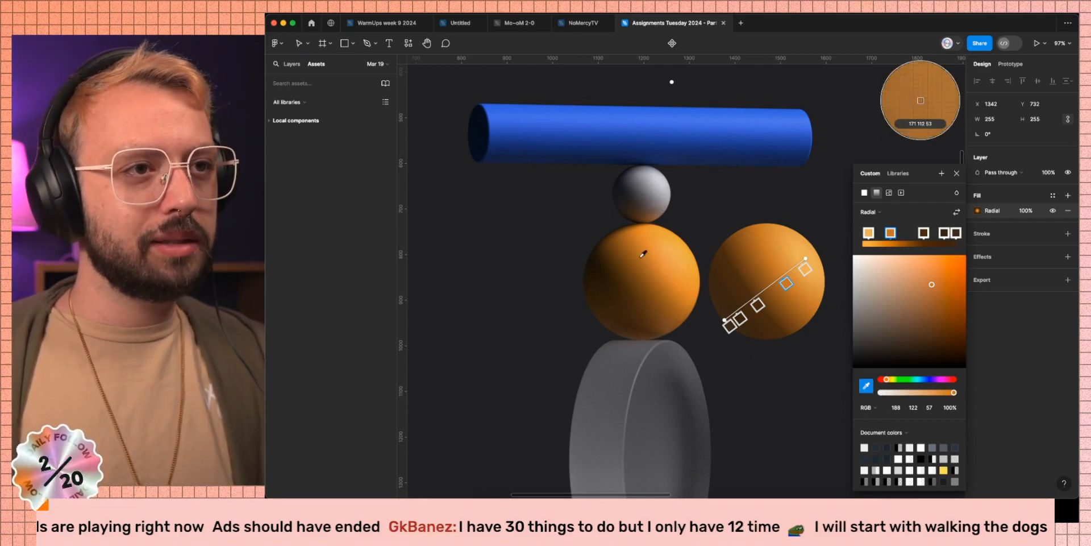
pyautogui.click(672, 273)
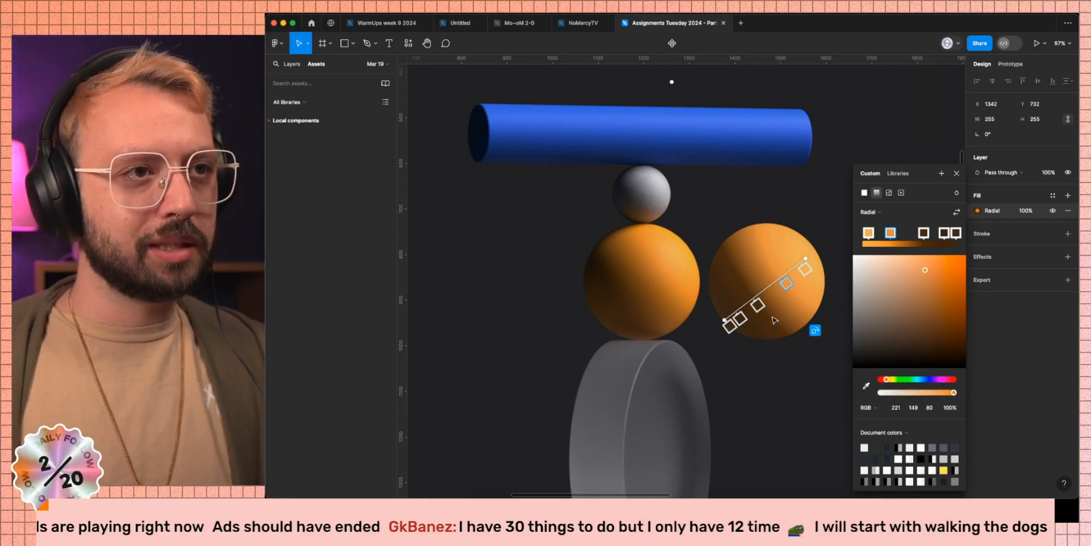
pyautogui.moveTo(737, 328); pyautogui.dragTo(761, 302)
pyautogui.click(866, 385)
pyautogui.click(638, 281)
pyautogui.press('i')
pyautogui.click(629, 288)
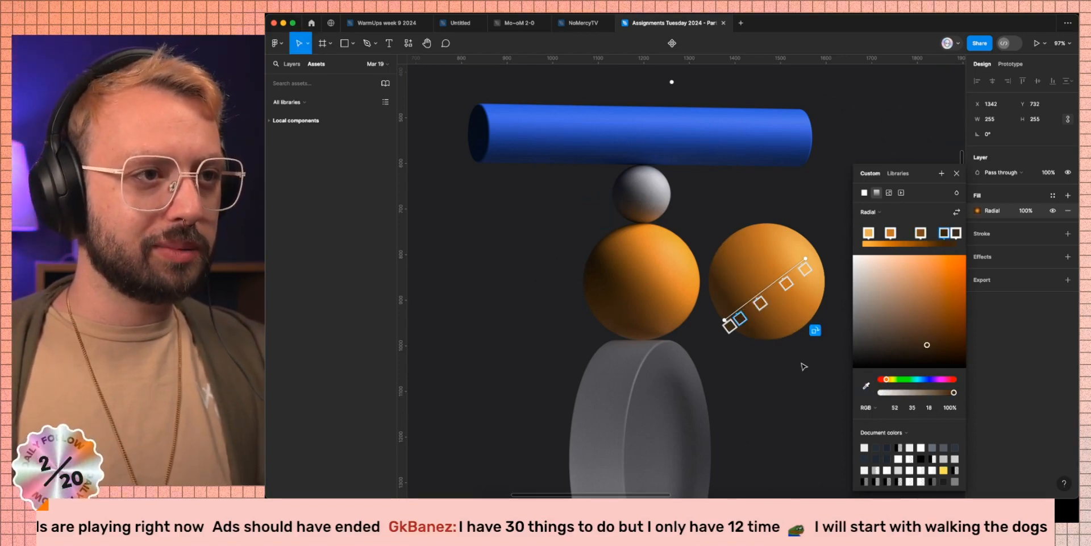
# Step: Resample the dark fourth stop from the shaded lower left of the source ball and move it slightly toward the highlight
pyautogui.click(867, 387)
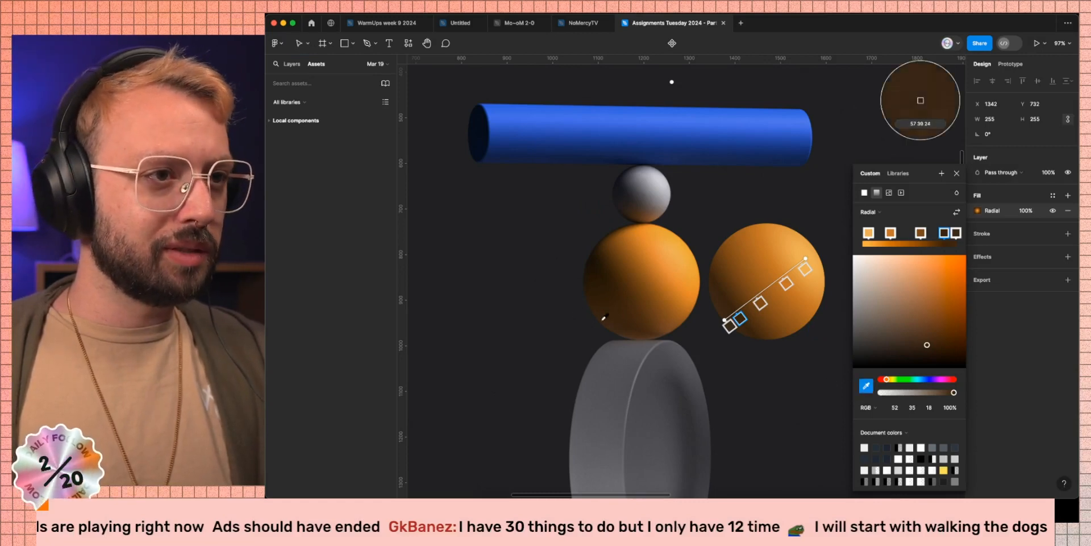
pyautogui.click(604, 317)
pyautogui.moveTo(740, 318); pyautogui.dragTo(746, 315)
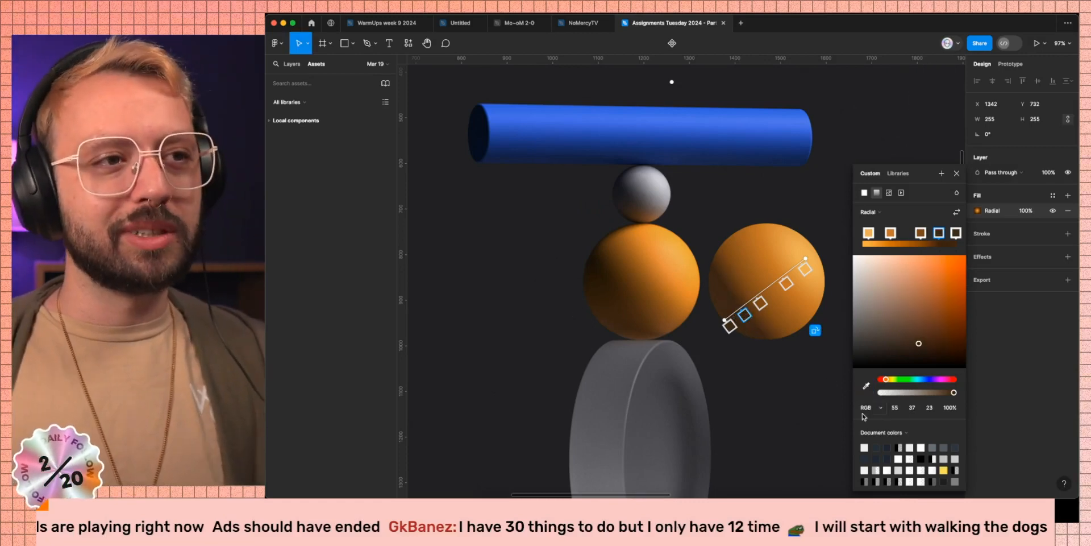
pyautogui.click(867, 387)
pyautogui.click(615, 316)
pyautogui.press('Escape')
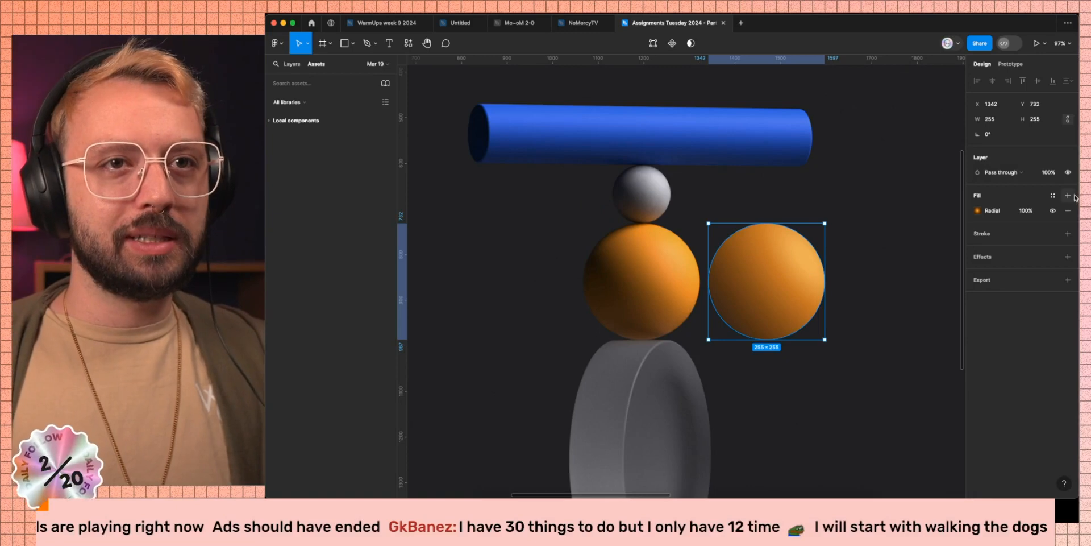
# Step: Add a second fill to the ball, coloured 3C291B from the source ball's lower-left shadow
pyautogui.click(1068, 195)
pyautogui.click(978, 211)
pyautogui.press('i')
pyautogui.click(610, 325)
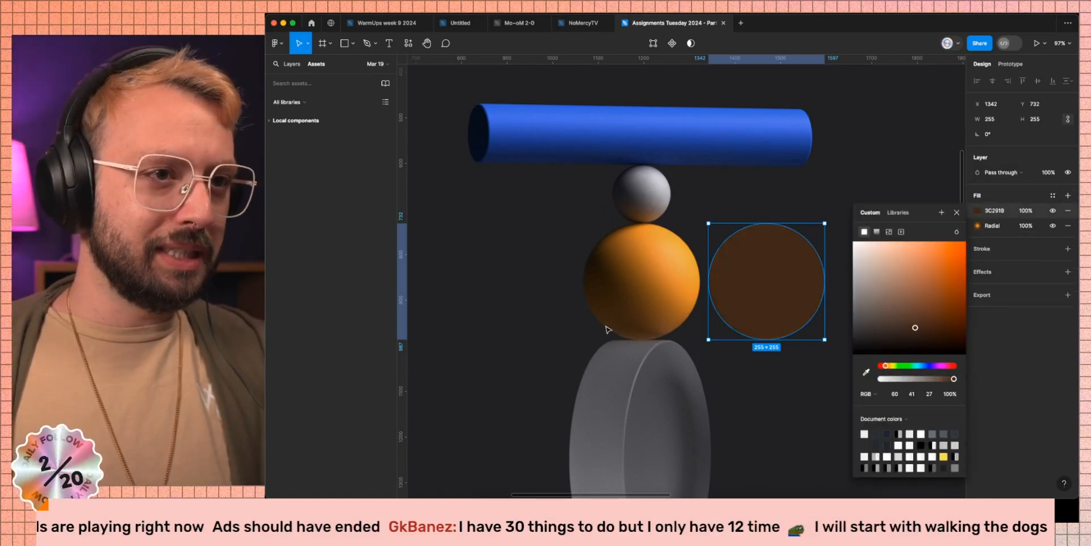
# Step: Convert the ball's new brown fill to a radial gradient and reverse its direction
pyautogui.click(877, 232)
pyautogui.click(871, 212)
pyautogui.click(883, 224)
pyautogui.click(957, 211)
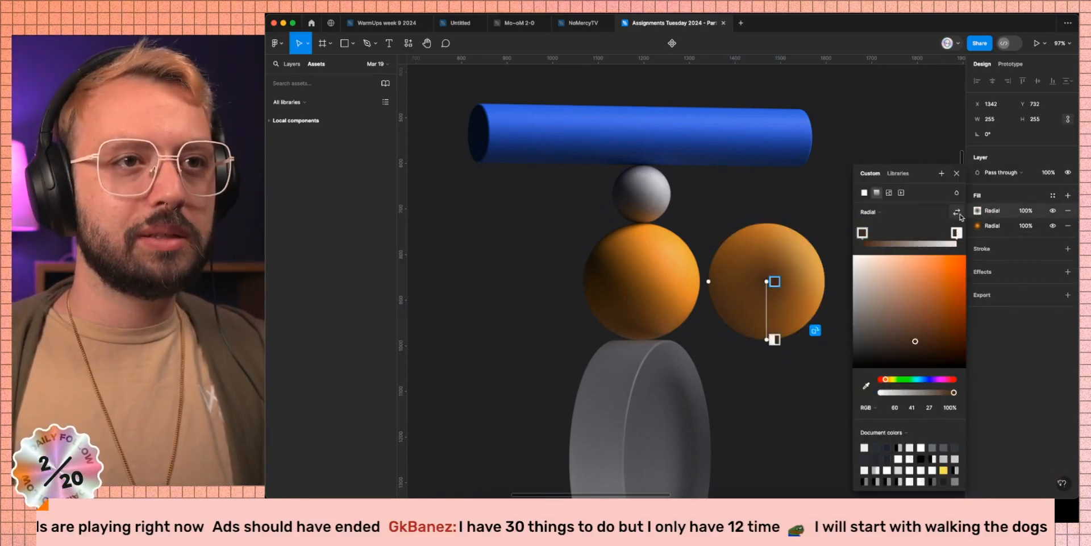
# Step: Move the centre of the ball's brown radial gradient to the lower-left edge and resample its solid stop from the source ball's shadow
pyautogui.moveTo(766, 282); pyautogui.dragTo(731, 315)
pyautogui.scroll(5, 594, 324)
pyautogui.press('i')
pyautogui.click(612, 305)
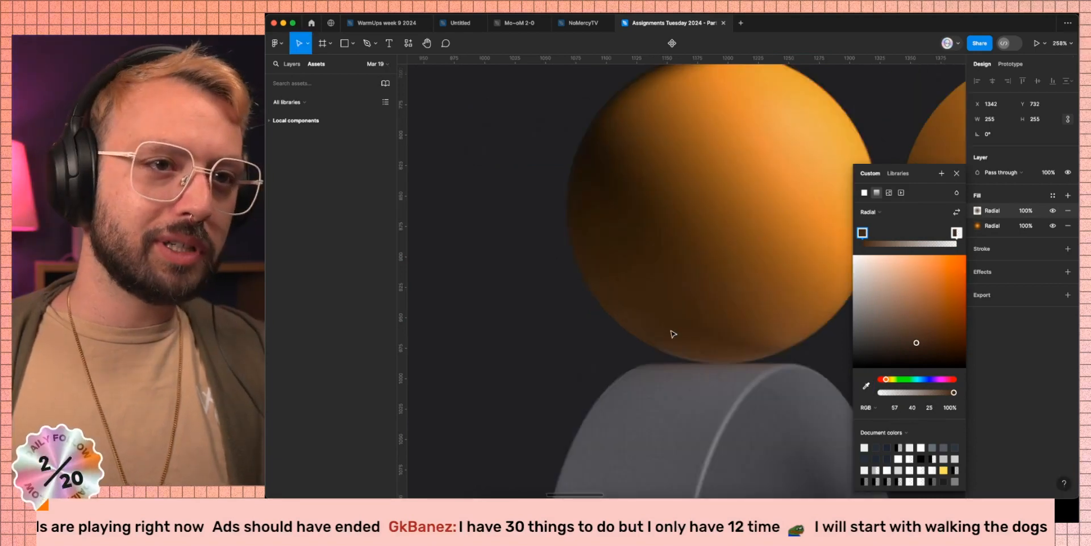
# Step: Tighten the gradient along the ball's lower-left rim, with its solid stop set to RGB 77, 53, 31 and shifted slightly toward the transparent end
pyautogui.scroll(-5, 672, 332)
pyautogui.moveTo(915, 341); pyautogui.dragTo(917, 342)
pyautogui.click(819, 341)
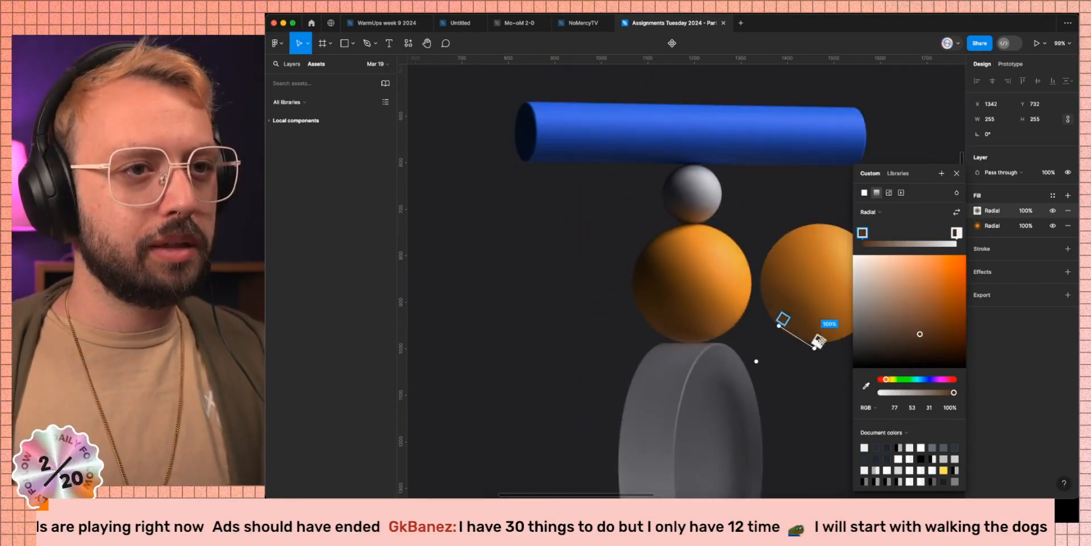
pyautogui.moveTo(862, 232); pyautogui.dragTo(876, 232)
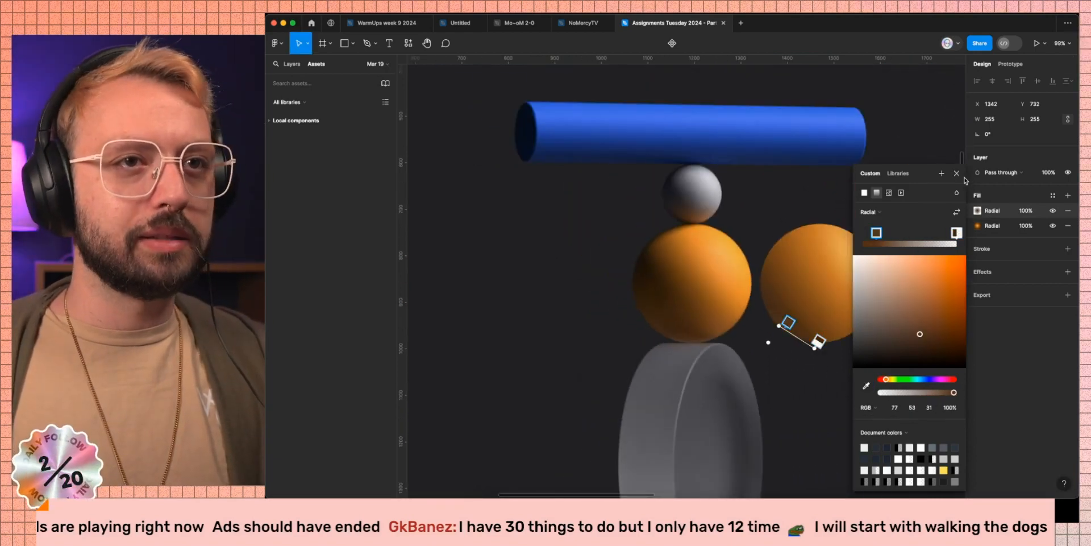
pyautogui.press('Escape')
# Step: Duplicate the ball's top radial fill and resample the copy's solid stop from the lower edge of the source ball
pyautogui.scroll(5, 704, 344)
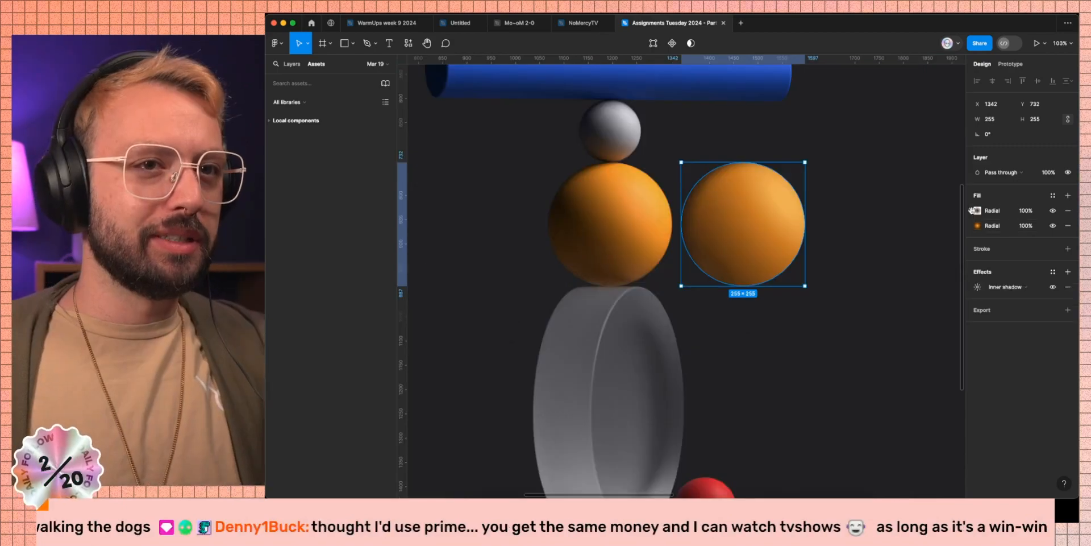
pyautogui.click(970, 211)
pyautogui.press('super+d')
pyautogui.click(977, 211)
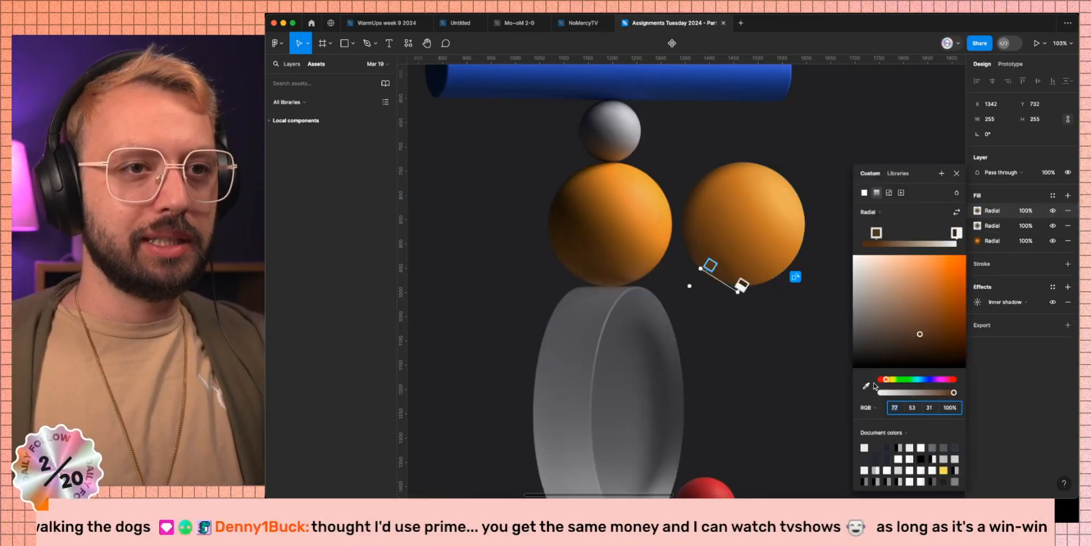
pyautogui.click(876, 233)
pyautogui.click(866, 385)
pyautogui.scroll(10, 583, 267)
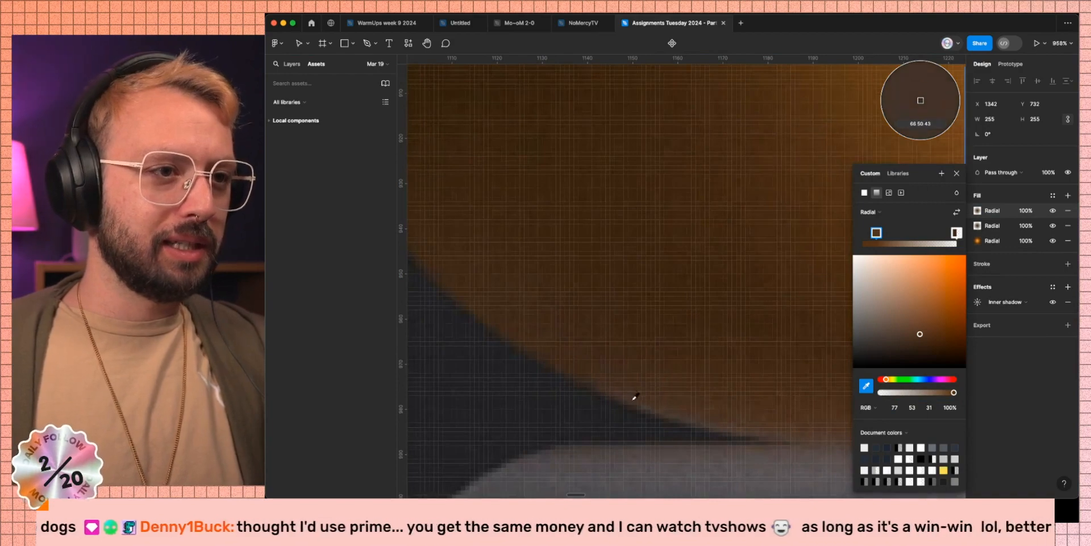
pyautogui.click(645, 403)
# Step: Resample the copied gradient's transparent stop as RGB 126, 82, 38 from the source ball's underside and lay the gradient along the ball's bottom edge
pyautogui.scroll(-10, 642, 362)
pyautogui.hscroll(4, 650, 356)
pyautogui.click(957, 232)
pyautogui.click(867, 385)
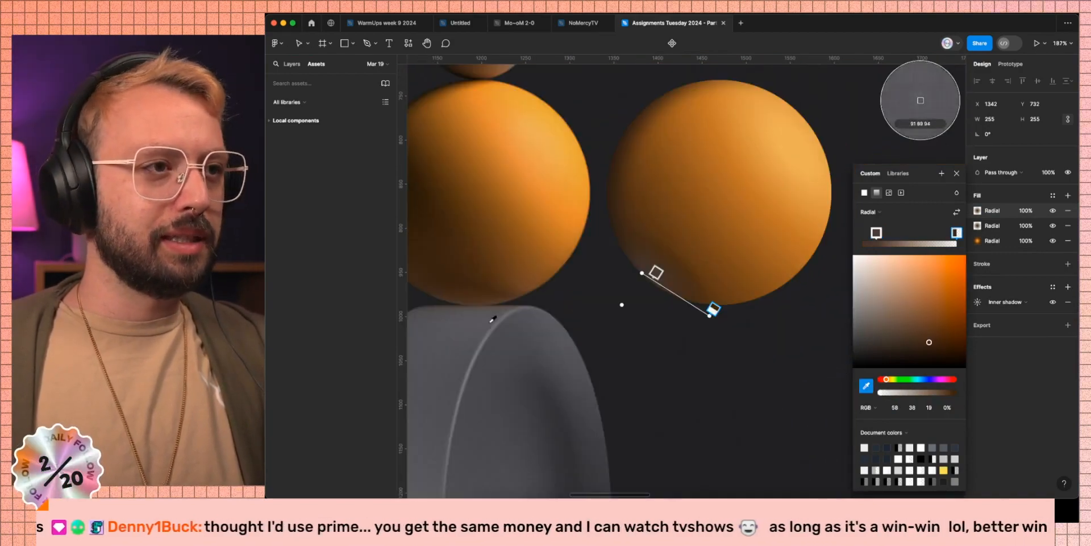
pyautogui.click(494, 305)
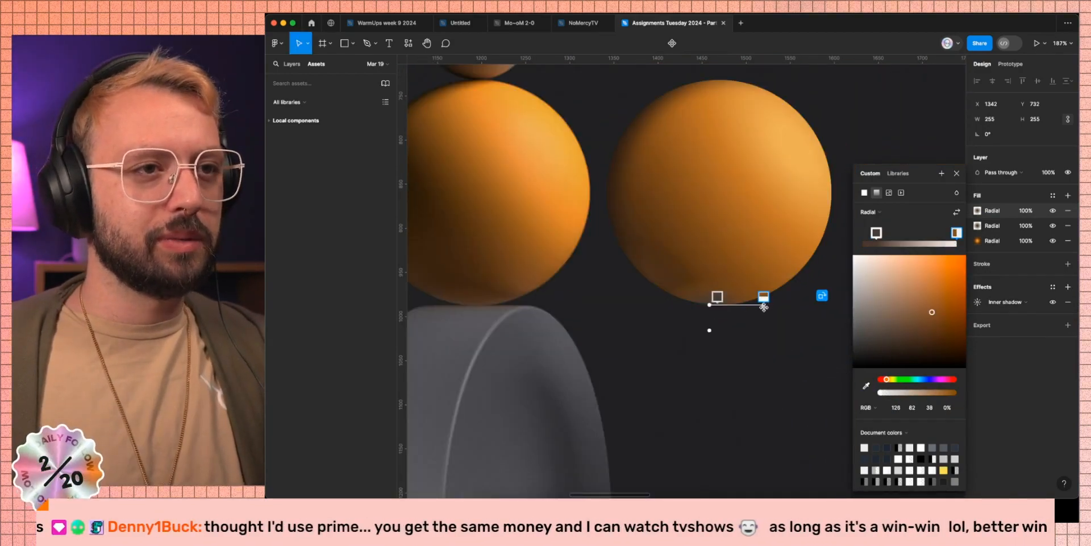
# Step: Make the centre stop of the bottom-edge gradient white at 10% opacity
pyautogui.click(717, 297)
pyautogui.moveTo(865, 352); pyautogui.dragTo(853, 255)
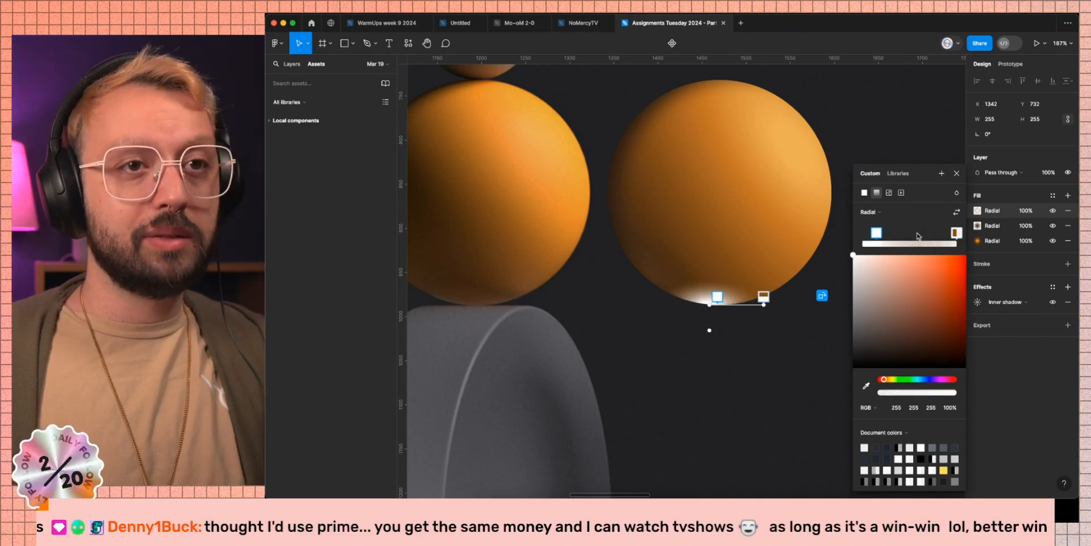
pyautogui.click(949, 407)
pyautogui.write('10')
pyautogui.press('Return')
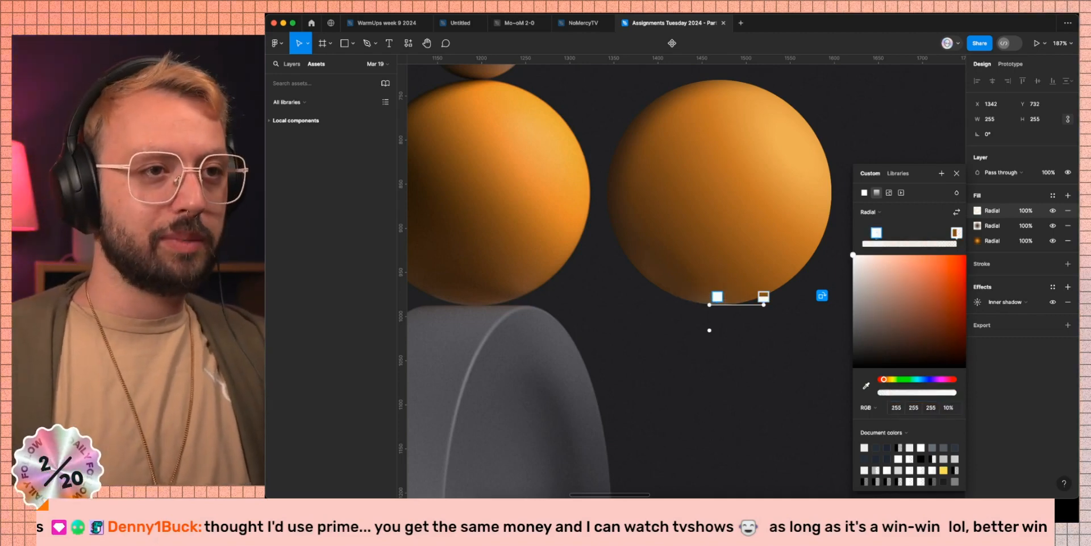
# Step: Move the white stop to the gradient's centre, widen the gradient along the ball's bottom edge and lighten its outer stop to white
pyautogui.moveTo(877, 232); pyautogui.dragTo(863, 232)
pyautogui.moveTo(763, 305); pyautogui.dragTo(796, 305)
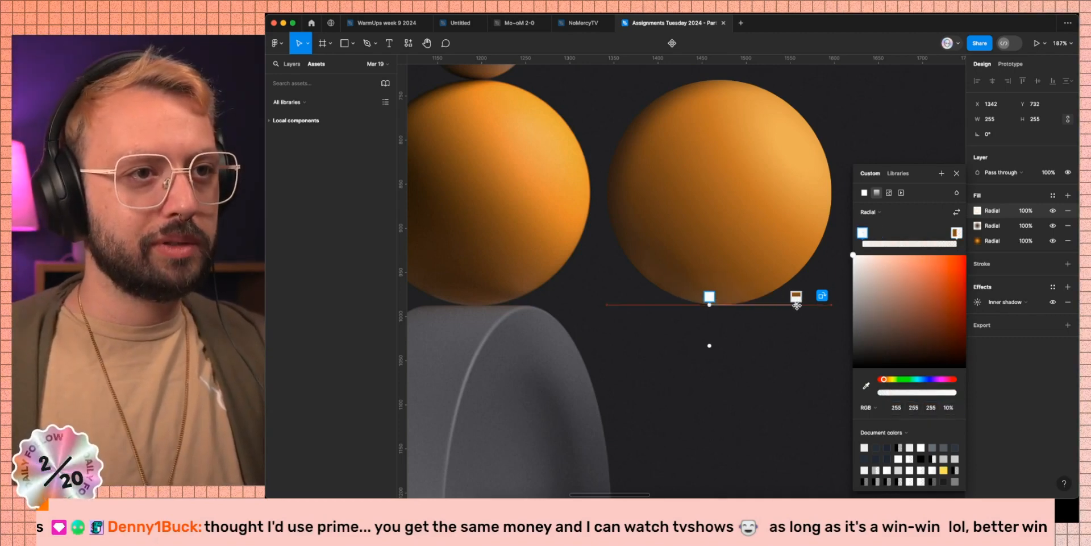
pyautogui.click(797, 297)
pyautogui.moveTo(870, 341); pyautogui.dragTo(853, 255)
pyautogui.click(865, 384)
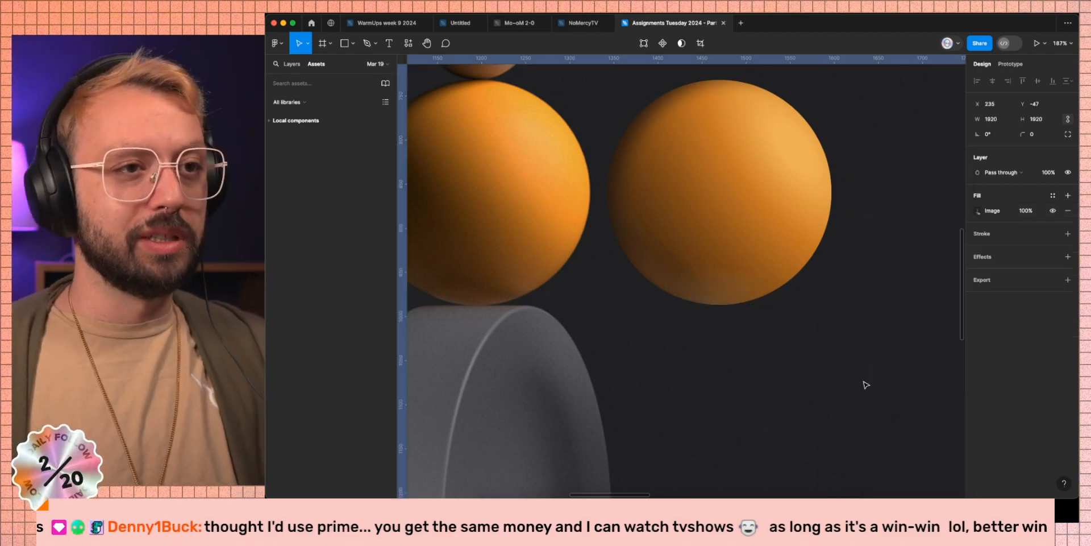
# Step: Add another fill to the ball in 18110C at 100% and convert it to a radial gradient with the dark stop at the centre
pyautogui.hscroll(-3, 720, 353)
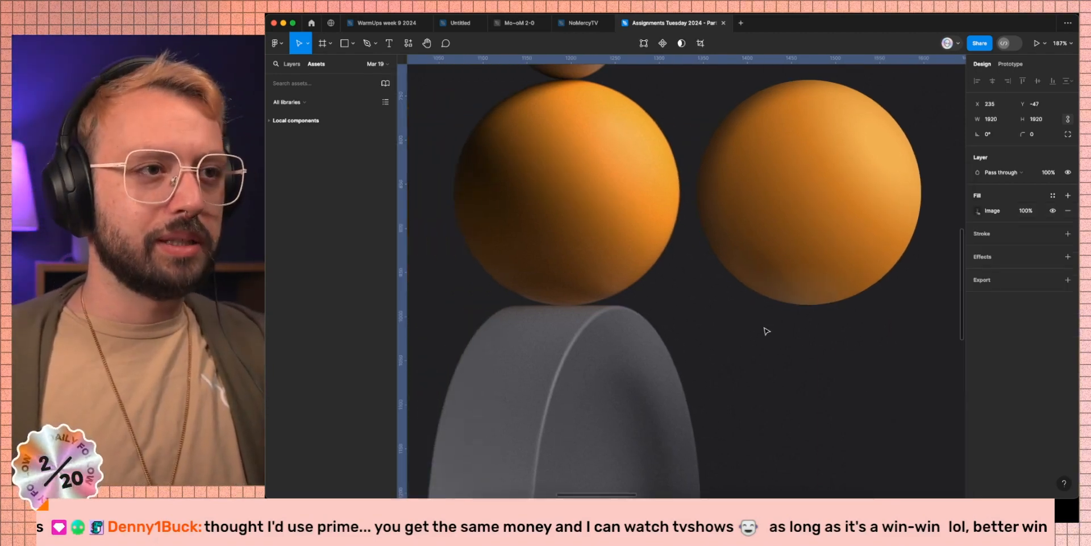
pyautogui.click(864, 267)
pyautogui.click(1068, 195)
pyautogui.click(978, 211)
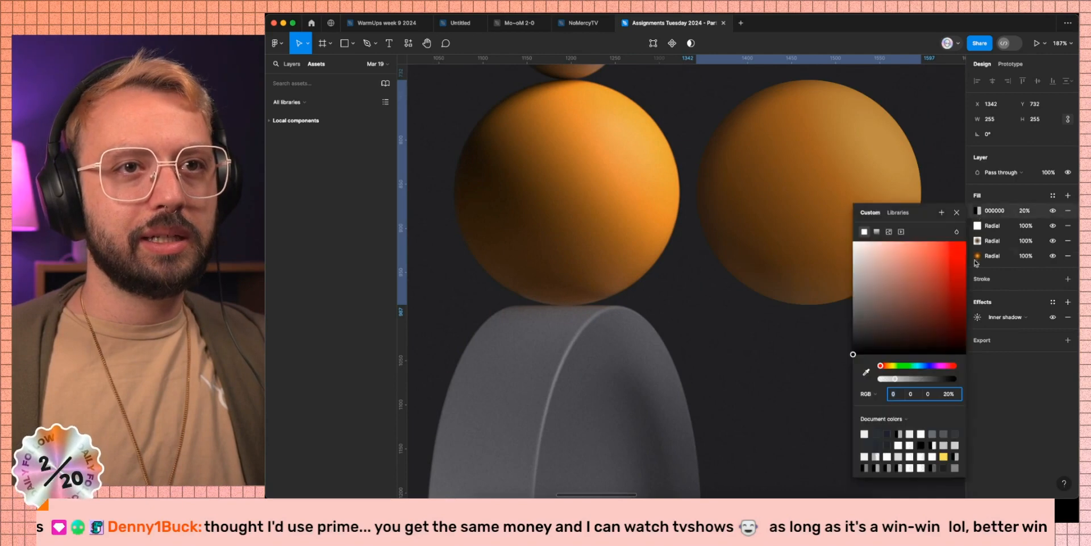
pyautogui.click(910, 344)
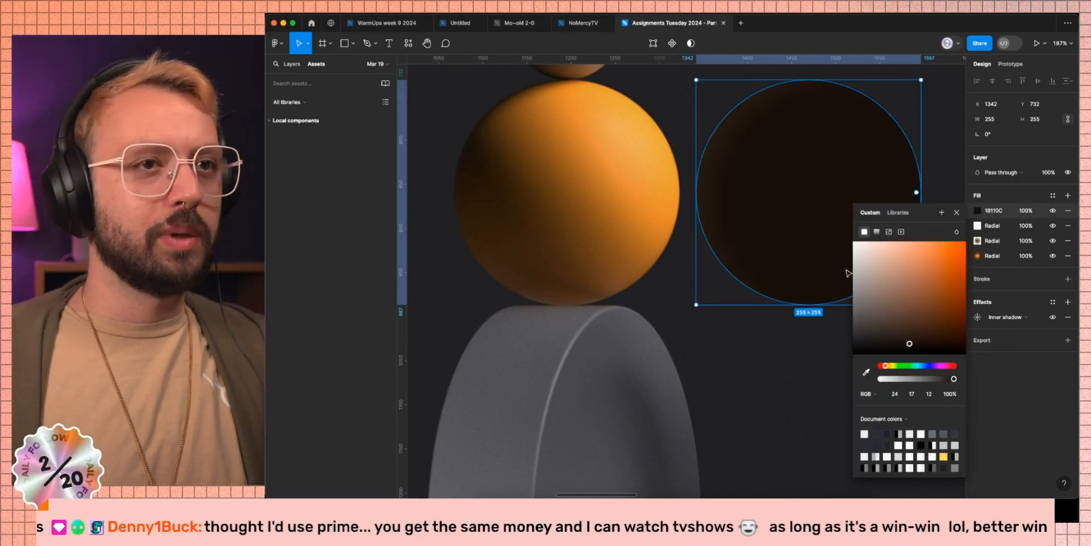
pyautogui.click(878, 232)
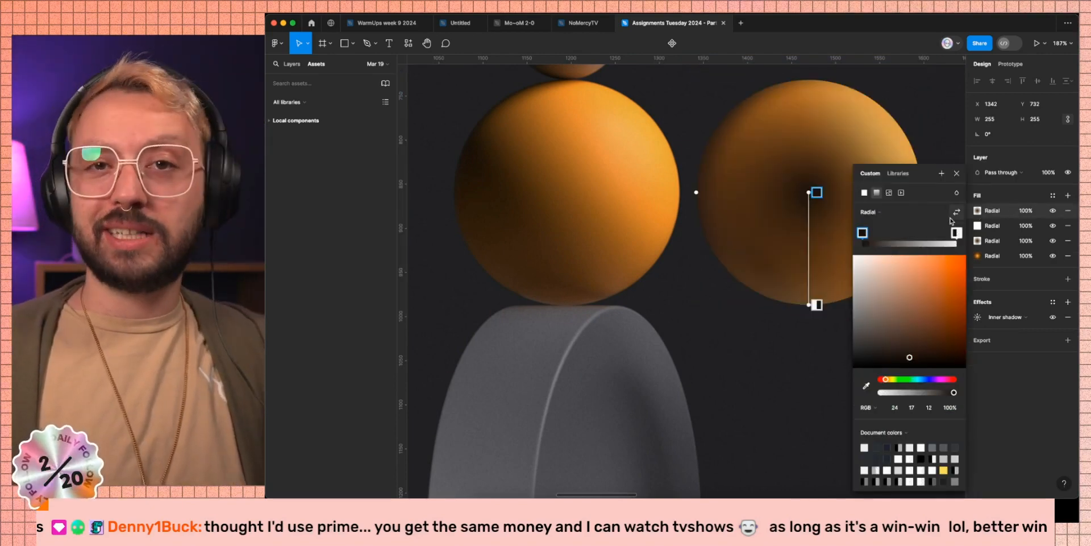
pyautogui.click(955, 213)
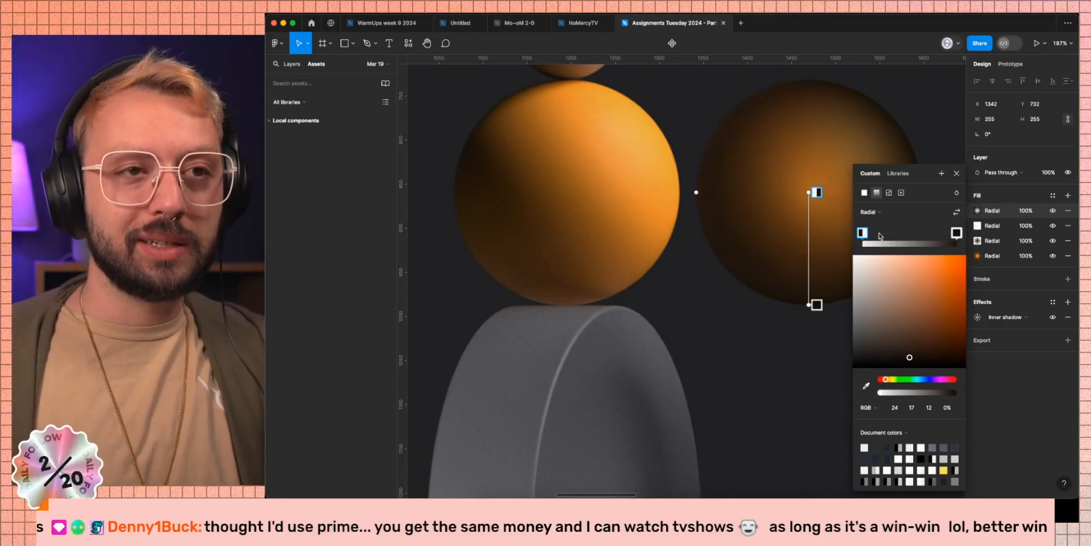
pyautogui.click(957, 214)
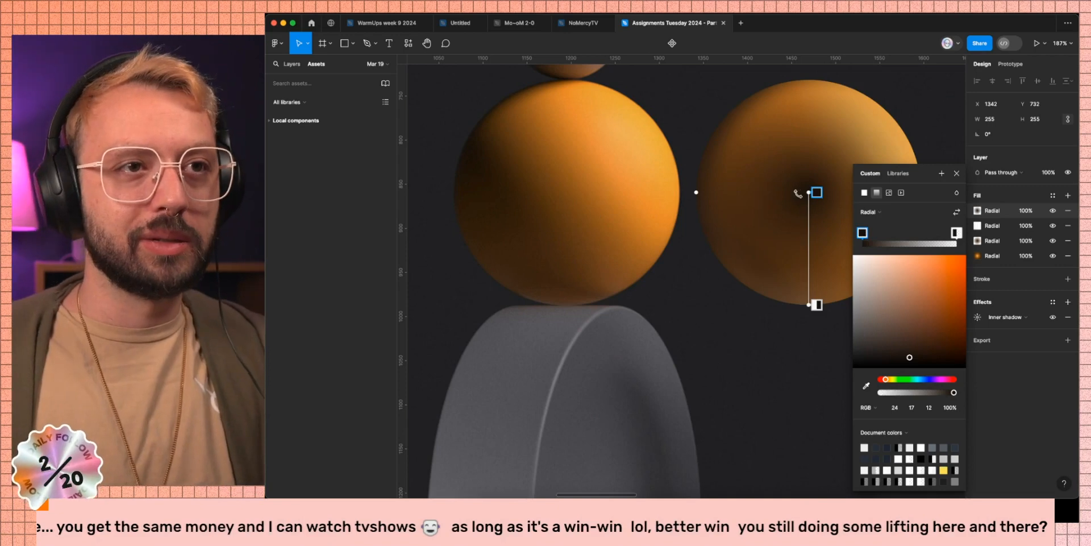
# Step: Place the dark gradient's centre on the ball's upper-left edge and angle it toward the lower right with a narrower spread
pyautogui.moveTo(809, 192); pyautogui.dragTo(713, 147)
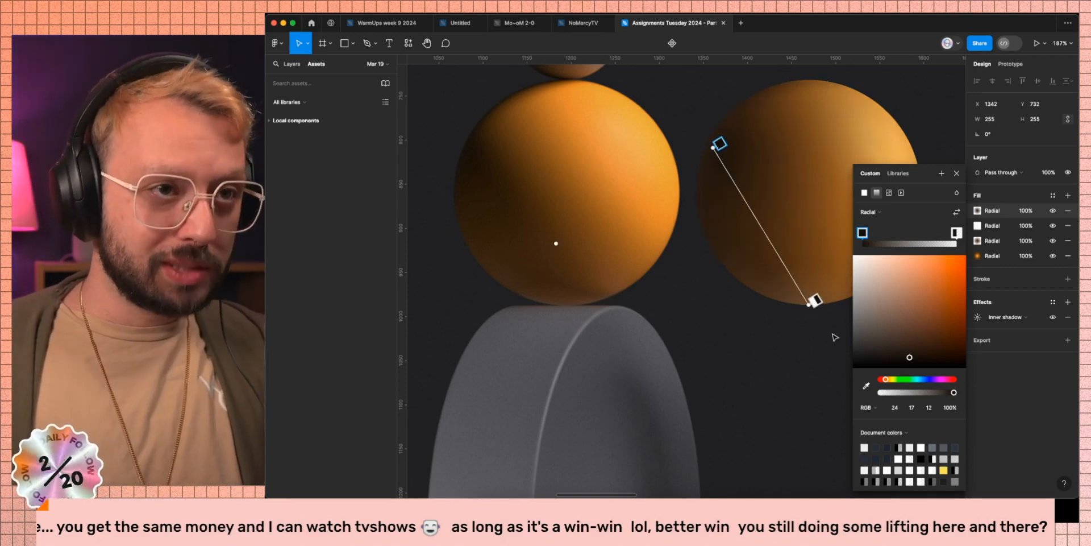
pyautogui.moveTo(815, 301); pyautogui.dragTo(816, 244)
pyautogui.moveTo(602, 249); pyautogui.dragTo(681, 178)
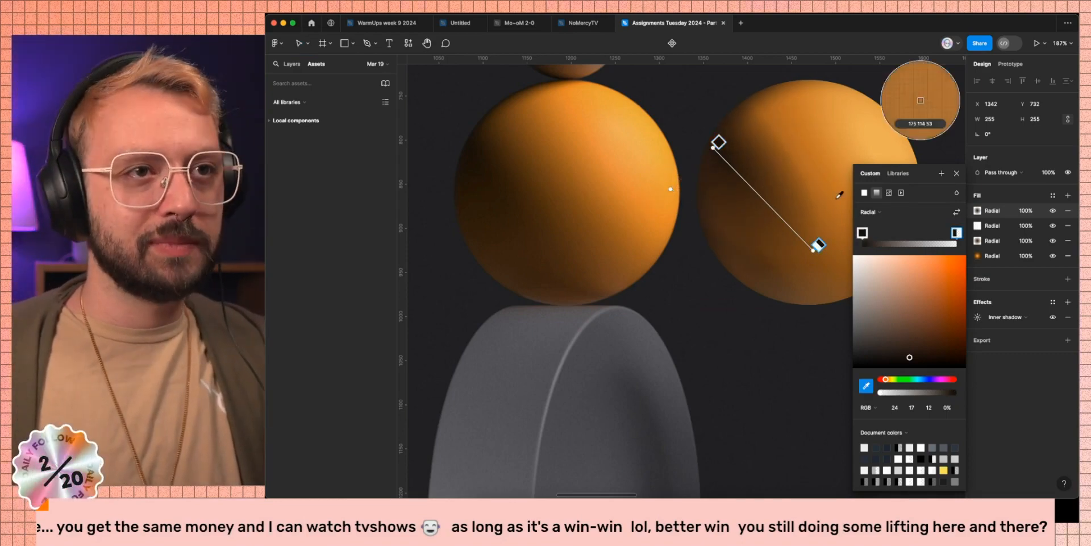
# Step: Resample the dark gradient's transparent stop from the ball's orange surface and change the fill's blend mode
pyautogui.click(921, 100)
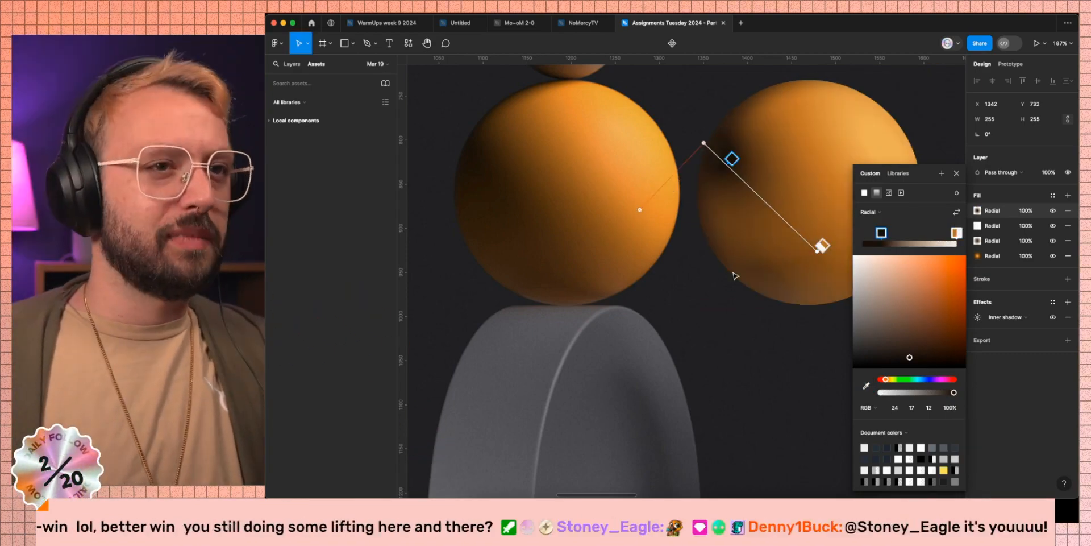
pyautogui.click(956, 192)
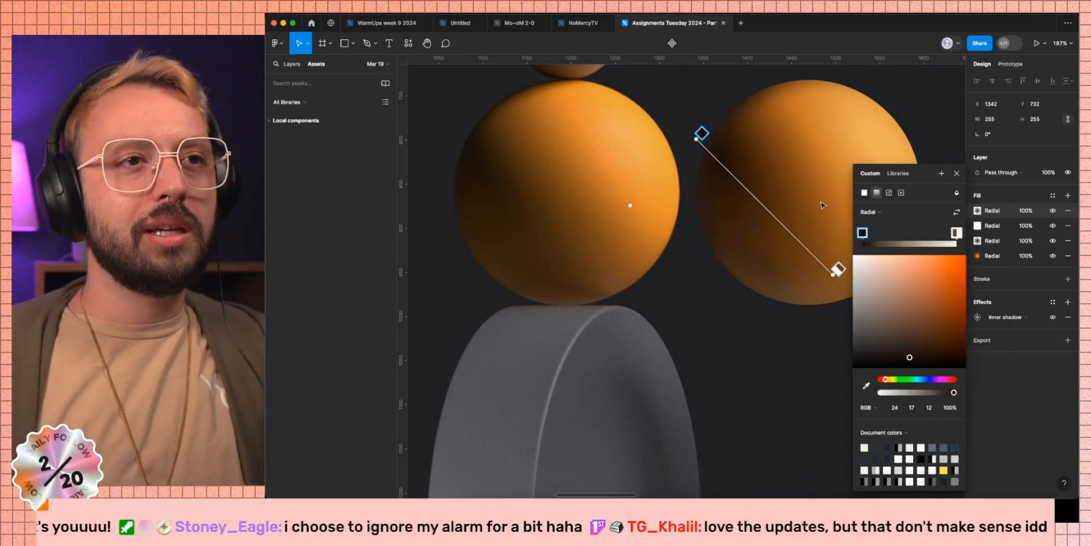
pyautogui.click(787, 190)
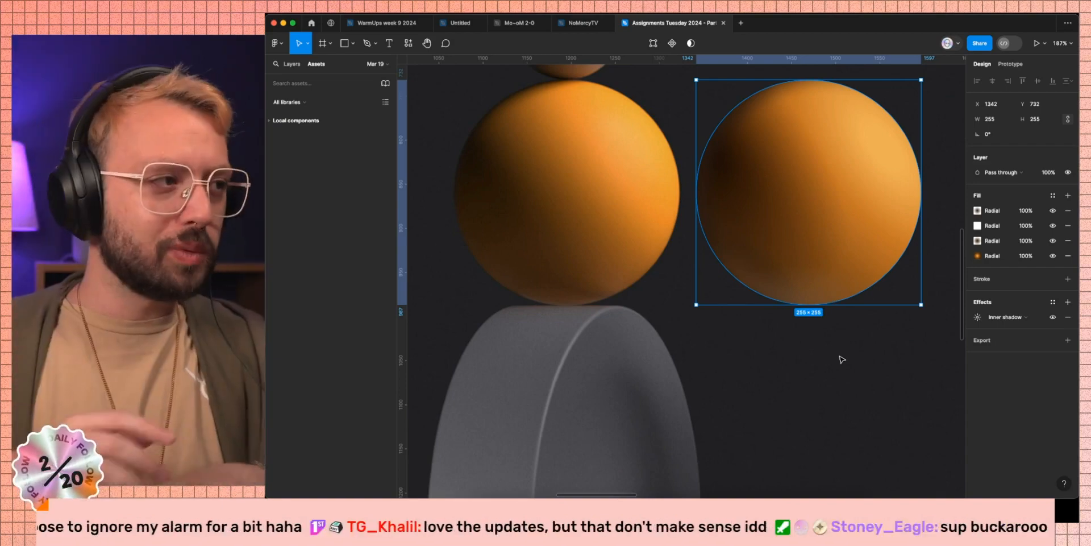
# Step: Duplicate the ball's topmost dark radial fill and open the copy for editing
pyautogui.hscroll(2, 842, 359)
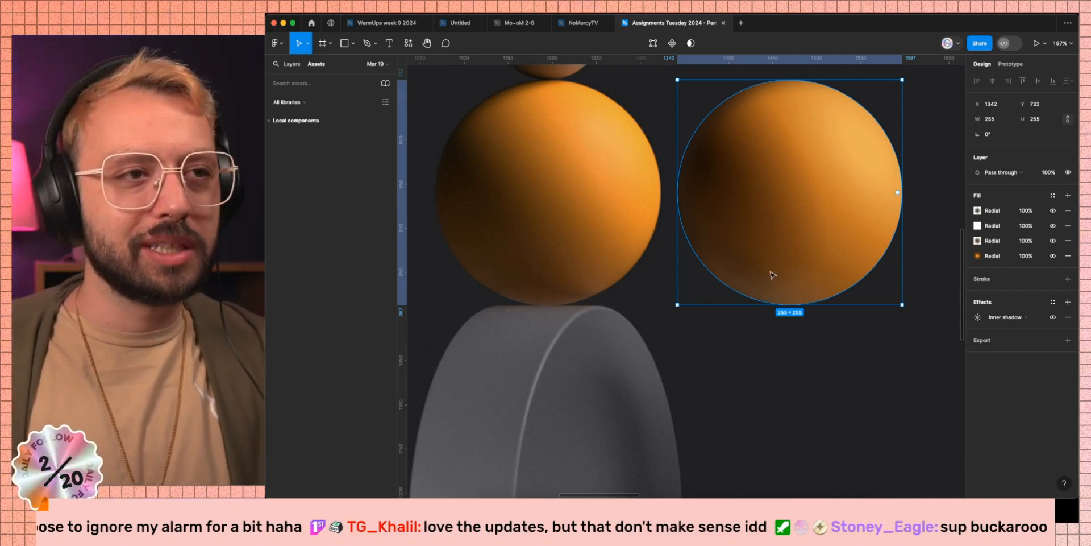
pyautogui.click(970, 210)
pyautogui.press('super+c')
pyautogui.press('super+v')
pyautogui.click(977, 211)
# Step: Reposition the copied dark gradient so it starts at the ball's lower-right edge and fades toward the centre
pyautogui.moveTo(676, 137); pyautogui.dragTo(777, 265)
pyautogui.hscroll(4, 805, 279)
pyautogui.scroll(-2, 805, 279)
pyautogui.moveTo(735, 200); pyautogui.dragTo(727, 222)
pyautogui.hscroll(-5, 728, 222)
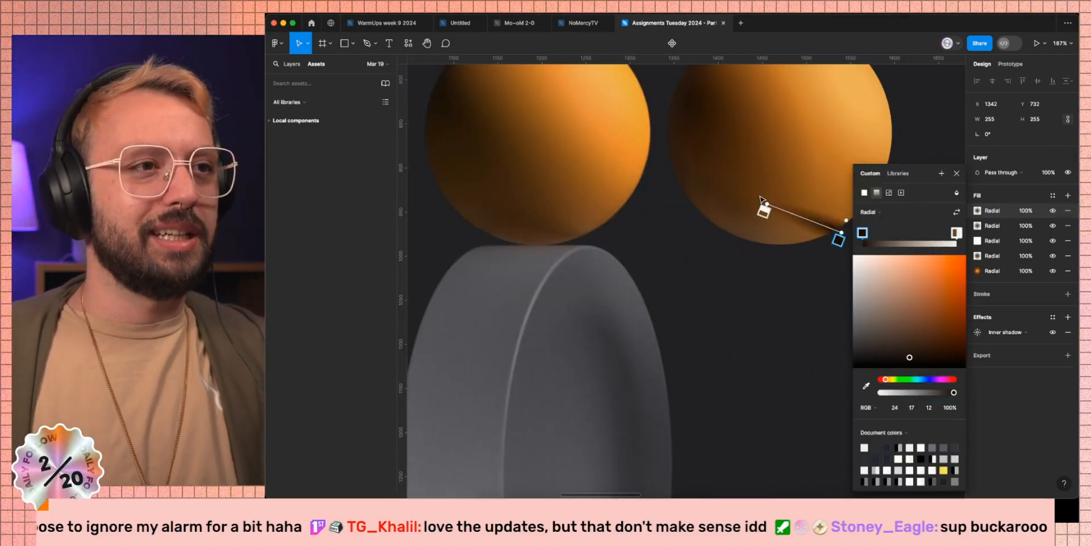
pyautogui.click(907, 311)
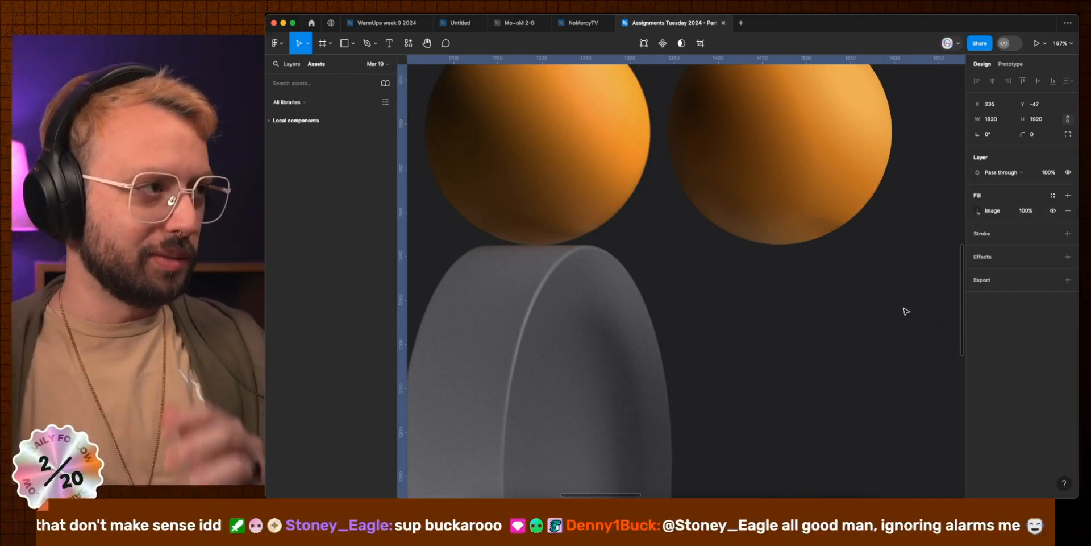
# Step: Try to angle the linear gradient on the upright disc in the Duplicate frame by moving its start and end points, undoing each change
pyautogui.hotkey('shift', '2')
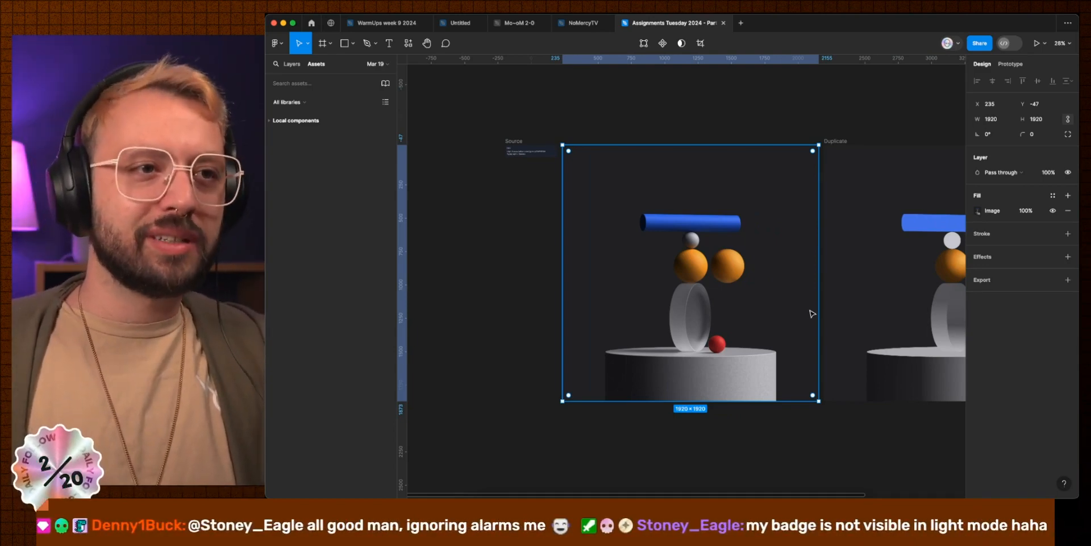
pyautogui.press('super')
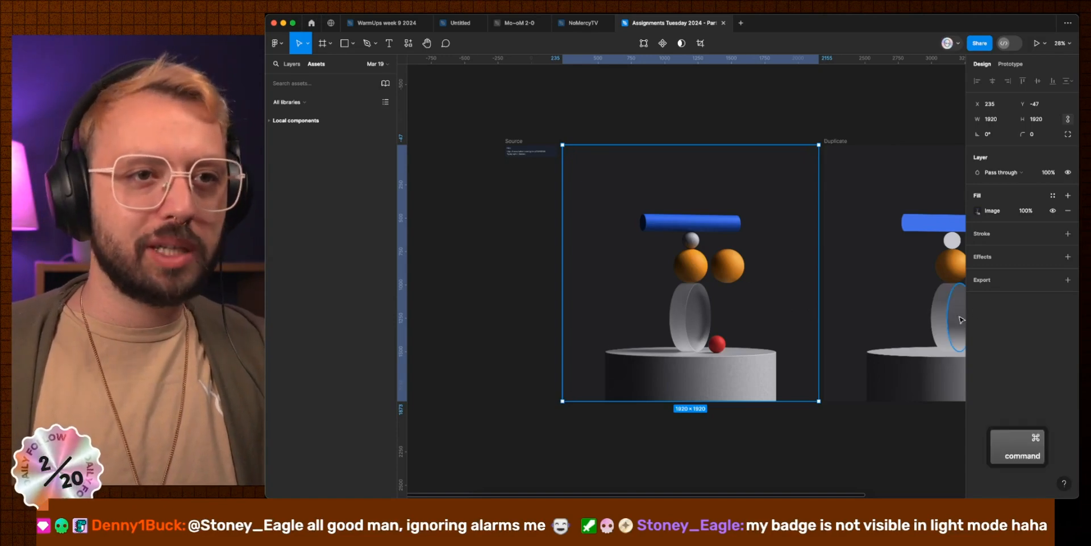
pyautogui.keyDown('super'); pyautogui.click(940, 306); pyautogui.keyUp('super')
pyautogui.hscroll(4, 942, 305)
pyautogui.click(977, 272)
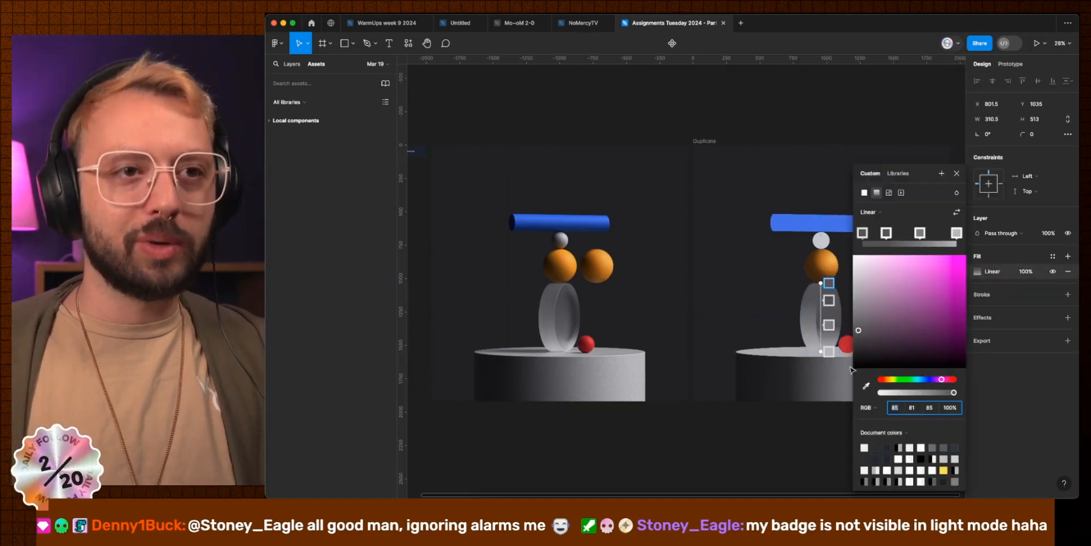
pyautogui.scroll(5, 739, 366)
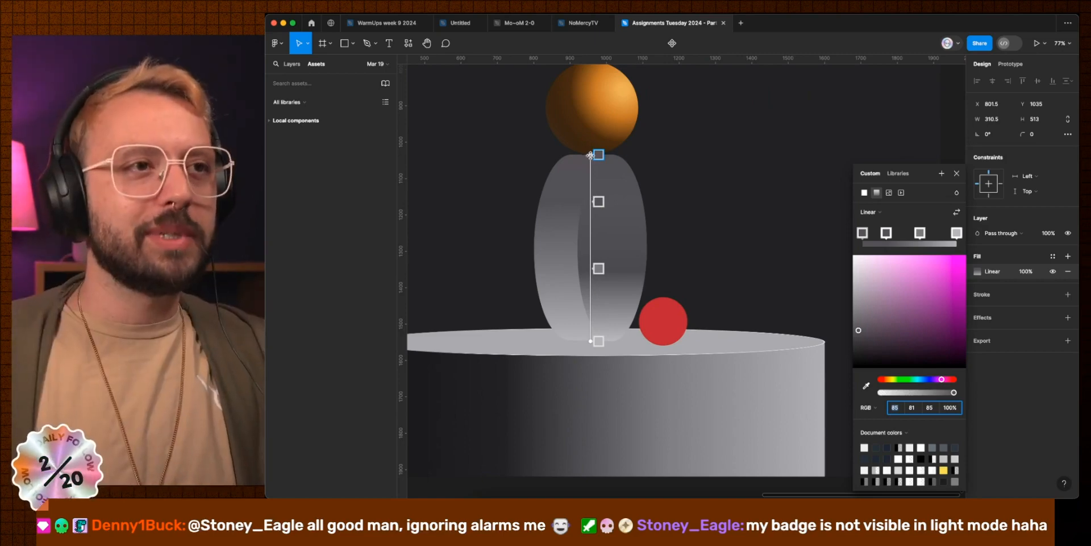
pyautogui.moveTo(590, 155); pyautogui.dragTo(521, 190)
pyautogui.press('super+z')
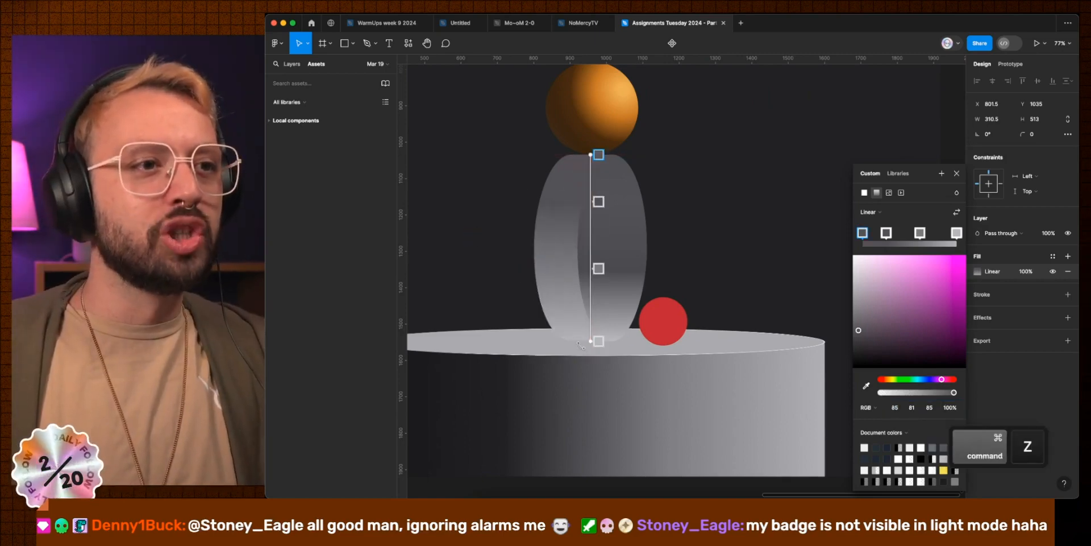
pyautogui.moveTo(581, 345); pyautogui.dragTo(718, 264)
pyautogui.press('super+z')
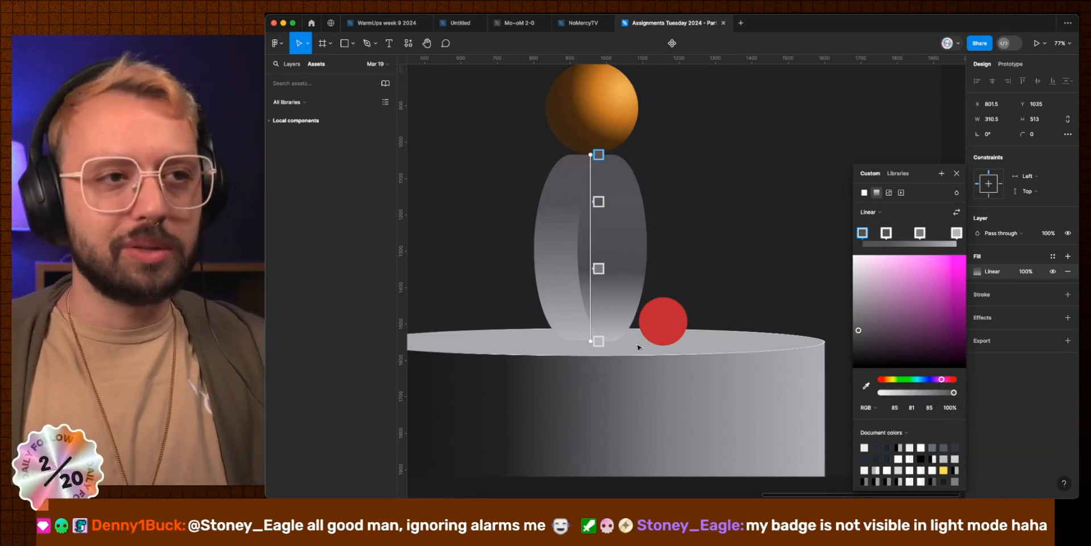
pyautogui.press('Escape')
# Step: Copy the properties of the shaded orange ball beside the source image and paste them onto the orange ball in the Duplicate frame
pyautogui.scroll(4, 606, 152)
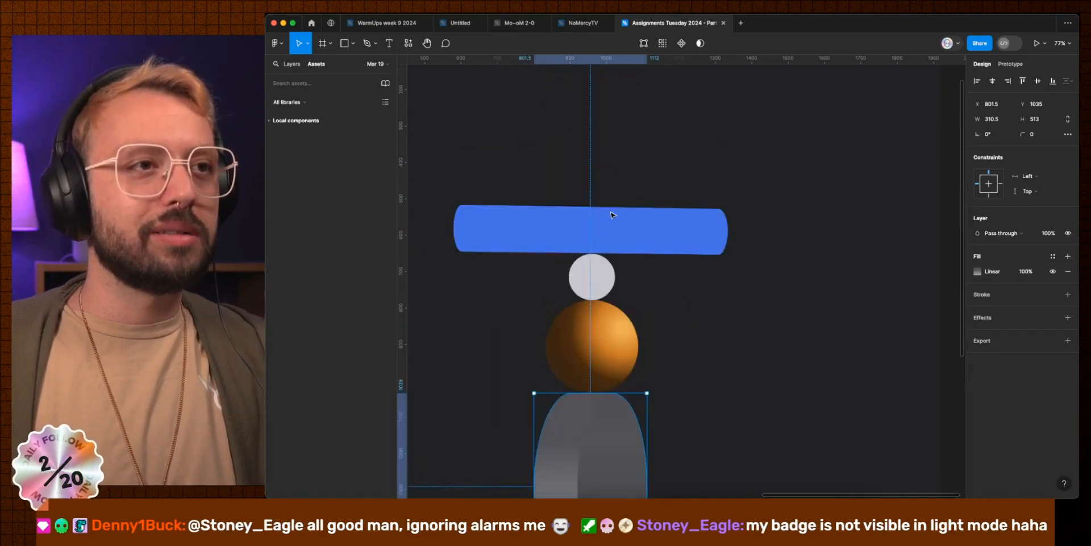
pyautogui.scroll(-5, 611, 205)
pyautogui.scroll(-2, 631, 251)
pyautogui.scroll(-1, 661, 271)
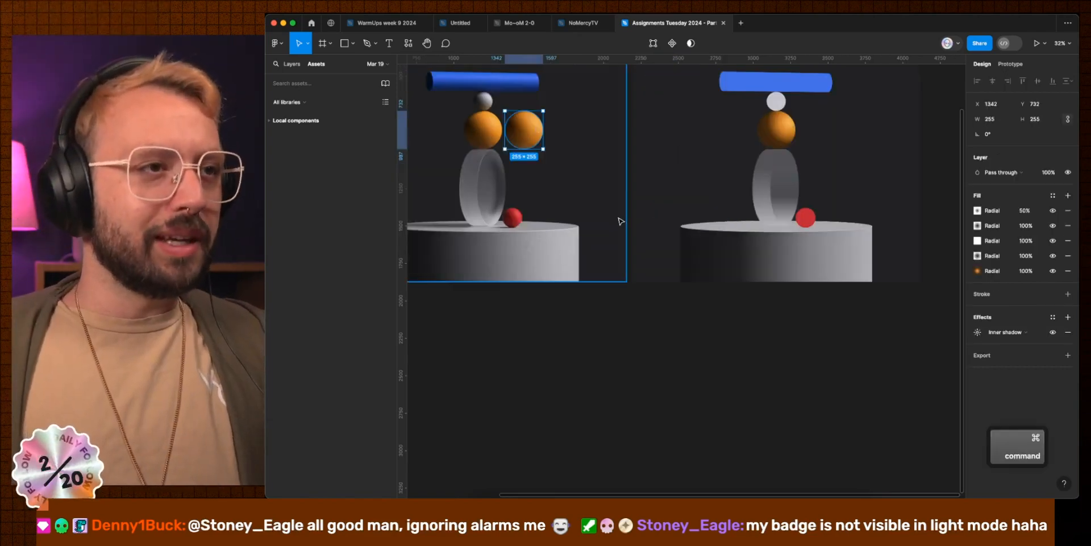
pyautogui.press('alt+super+c')
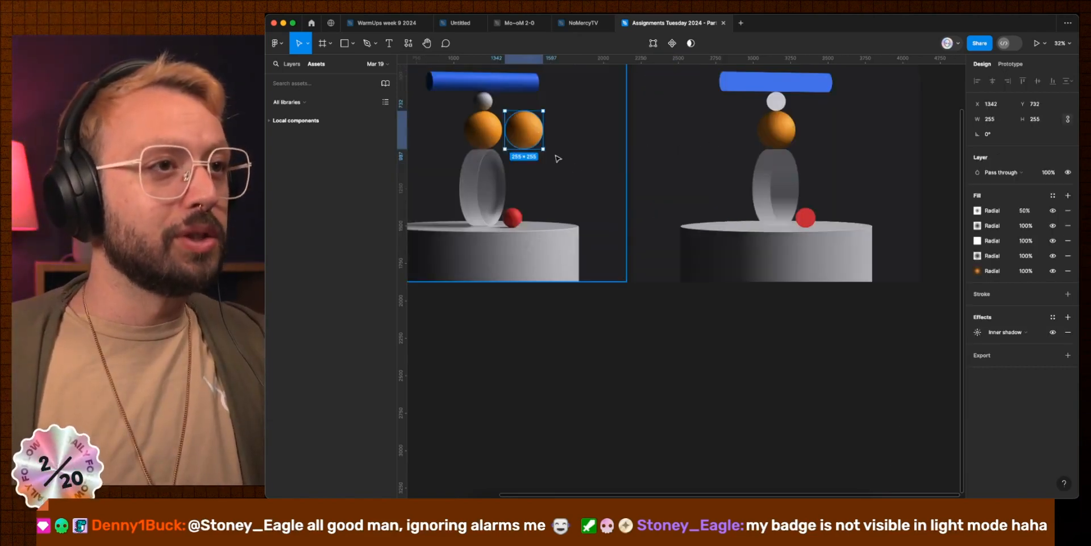
pyautogui.click(778, 131)
pyautogui.press('alt+super+v')
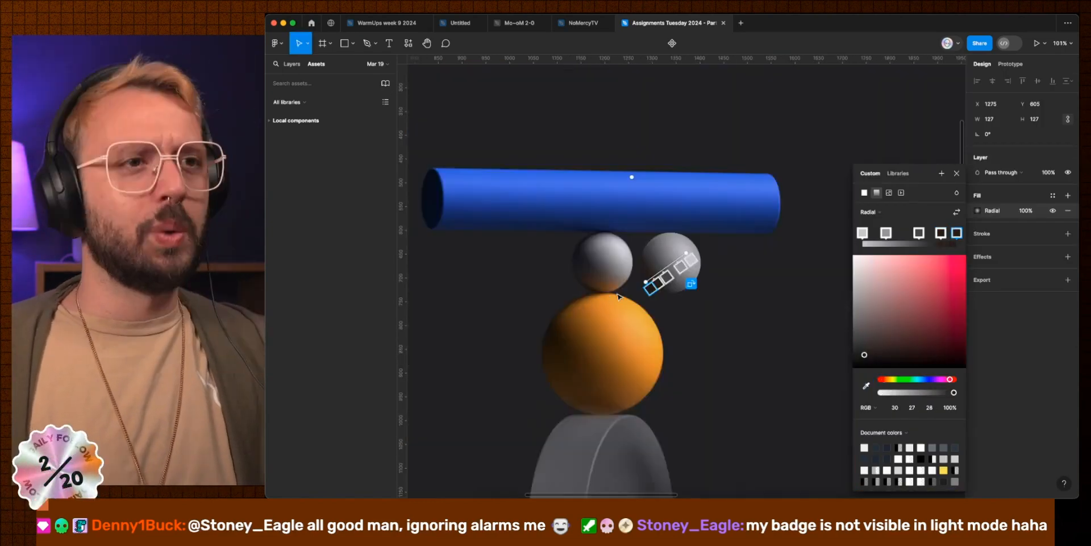
# Step: Recolour the grey ball's second-darkest radial gradient stop by sampling the source ball's lower-right shading, and shift a gradient stop toward the highlight
pyautogui.scroll(5, 663, 265)
pyautogui.click(644, 301)
pyautogui.press('i')
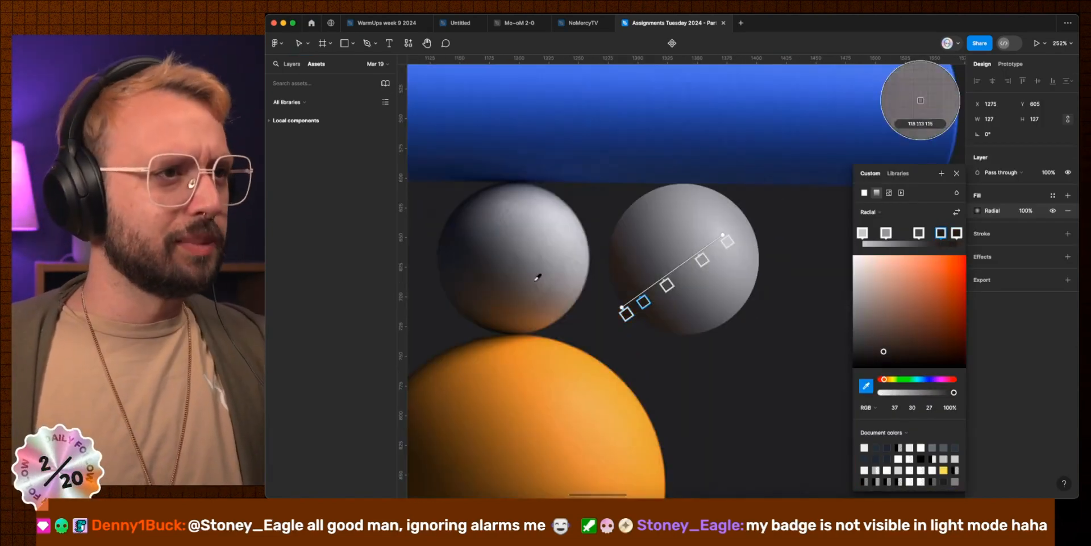
pyautogui.click(600, 290)
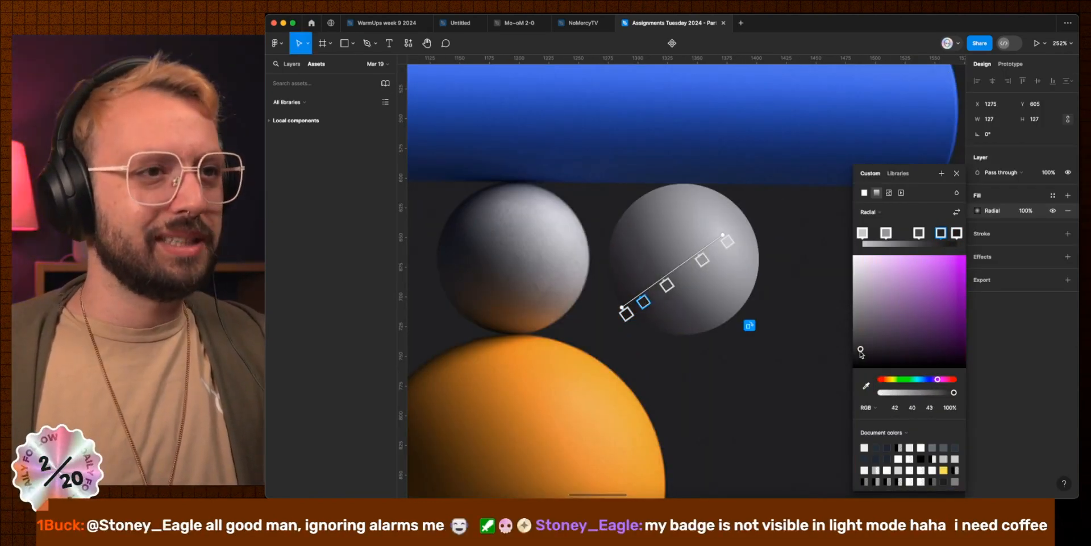
pyautogui.moveTo(667, 285); pyautogui.dragTo(721, 234)
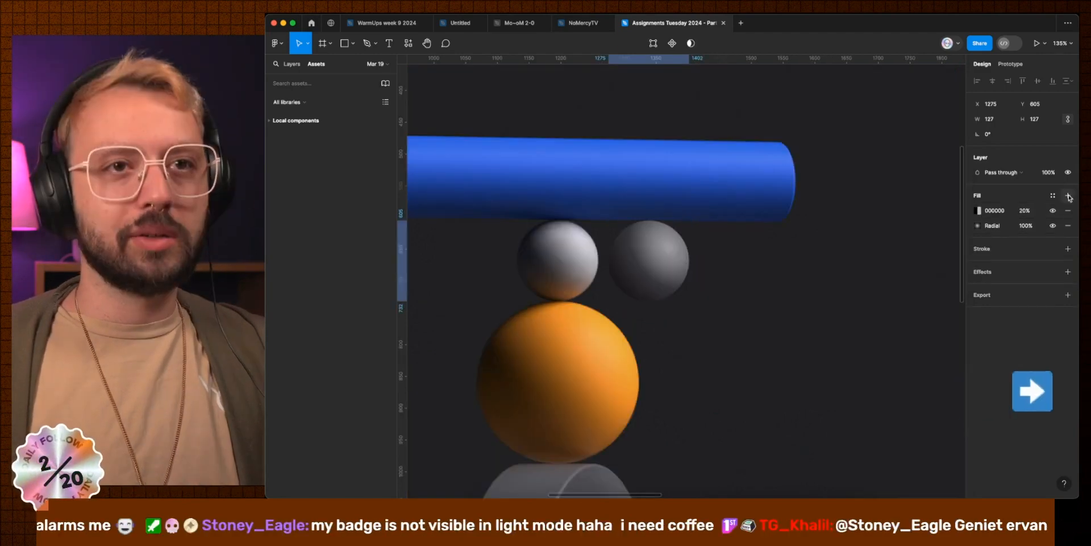
# Step: Colour the grey ball's new top fill with orange sampled from the ball below and convert it to a gradient
pyautogui.click(977, 210)
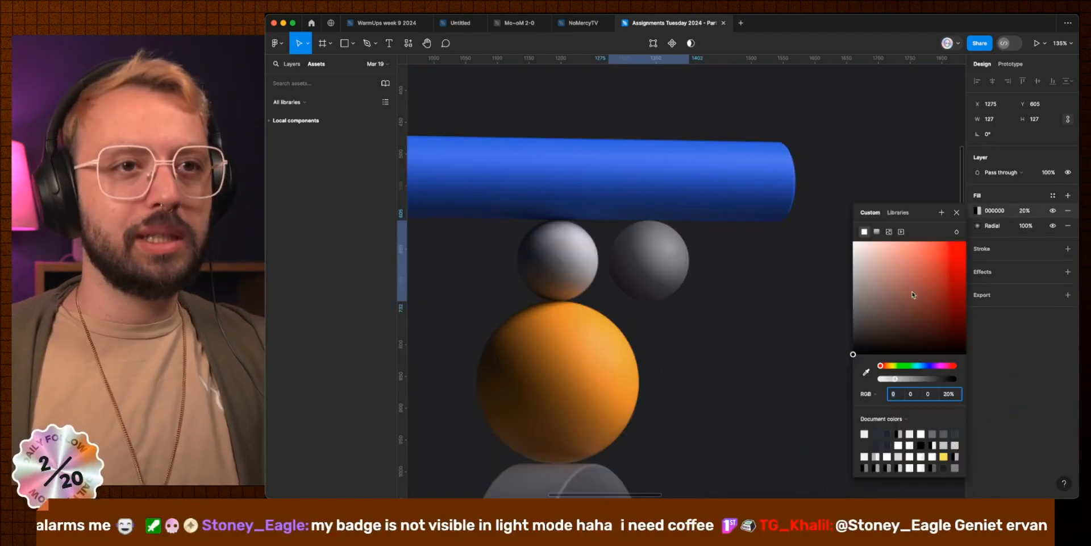
pyautogui.click(866, 371)
pyautogui.click(573, 335)
pyautogui.click(575, 333)
pyautogui.click(877, 231)
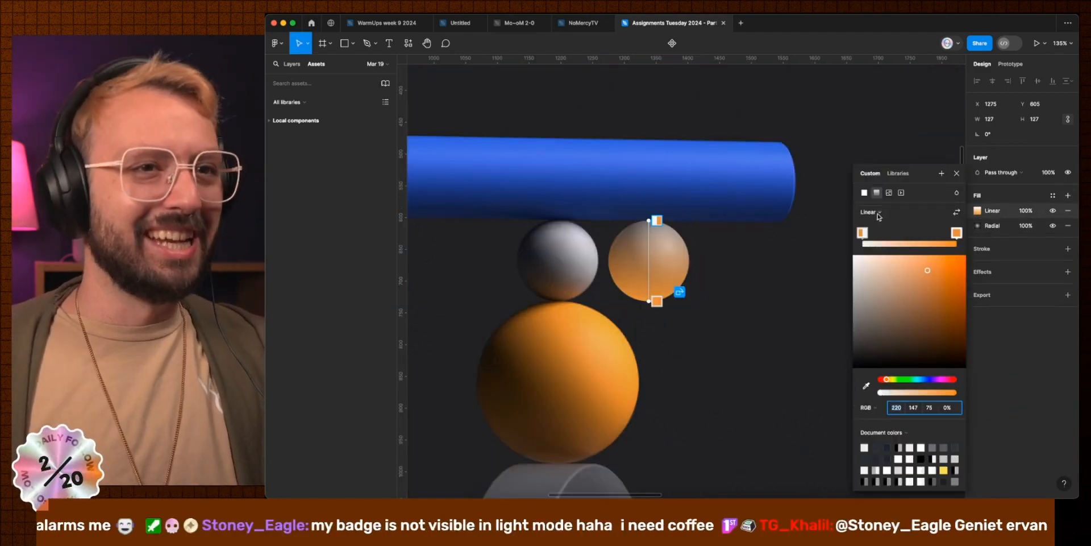
# Step: Keep the orange gradient linear and move its transparent start down so the tint covers only the ball's lower edge
pyautogui.click(883, 216)
pyautogui.click(874, 273)
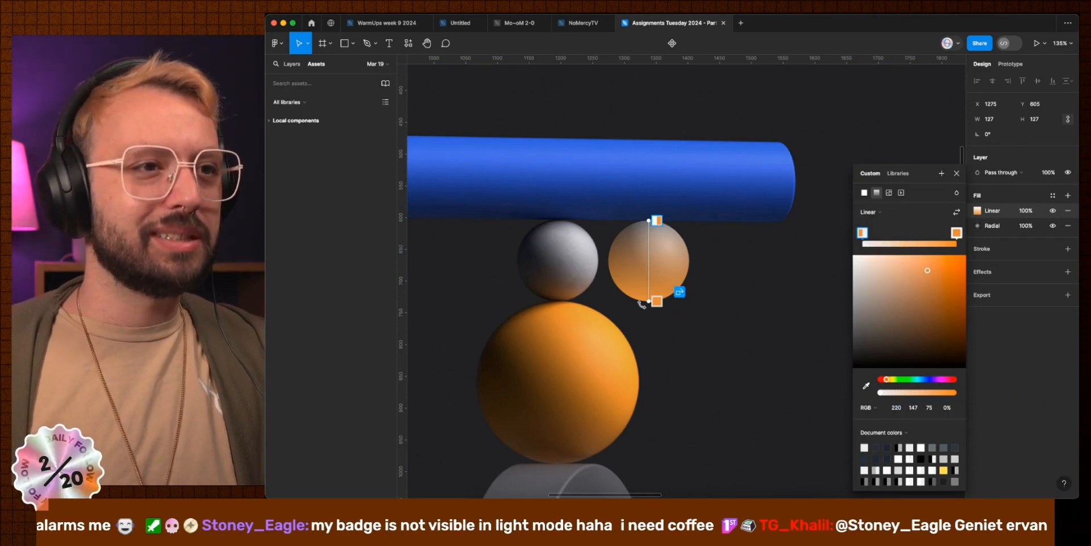
pyautogui.moveTo(654, 221); pyautogui.dragTo(649, 281)
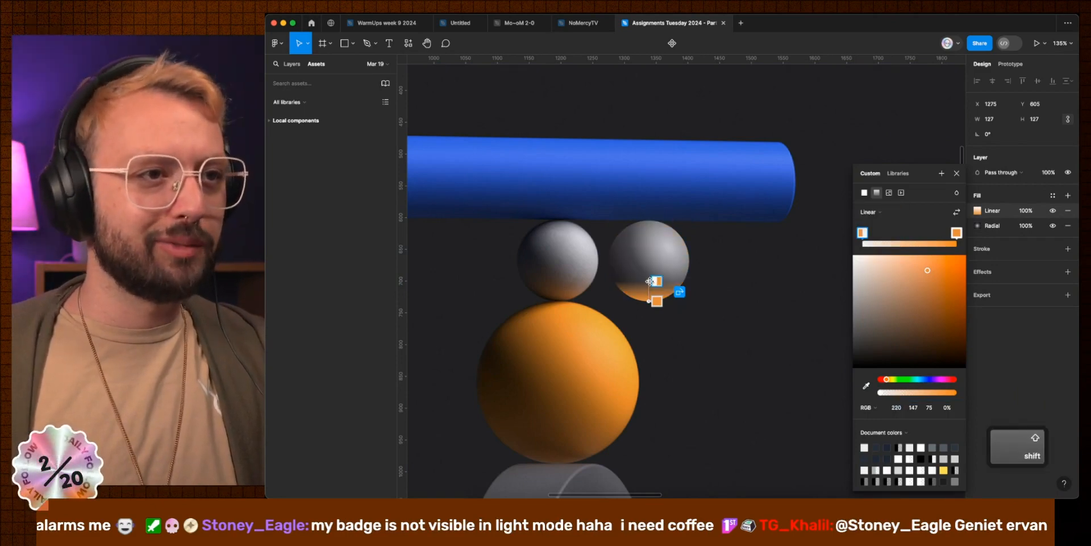
# Step: Set the orange gradient fill's blend mode to Overlay and its opacity to 50%
pyautogui.click(958, 194)
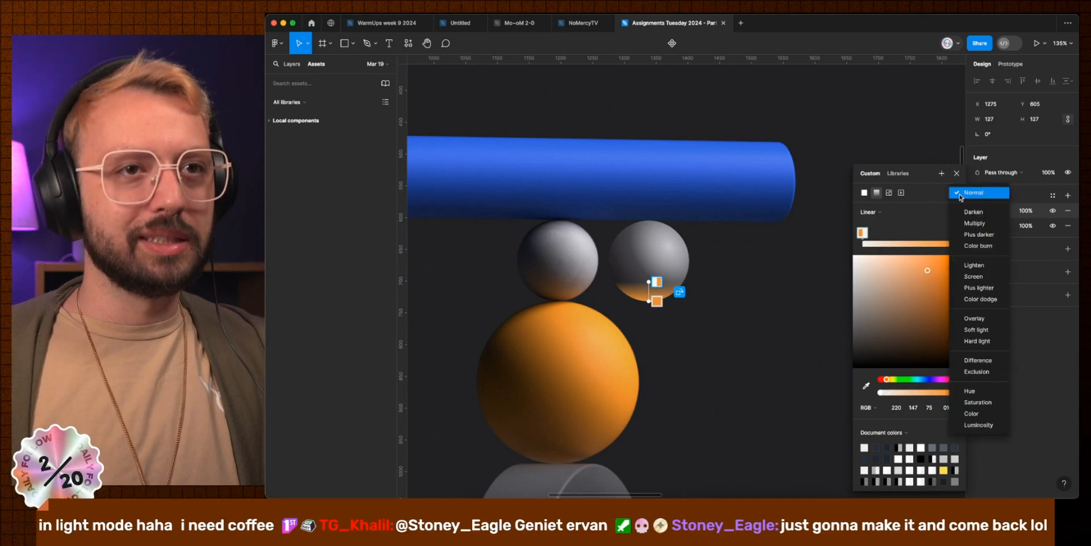
pyautogui.click(975, 319)
pyautogui.click(1026, 210)
pyautogui.hotkey('shift', 'Down')
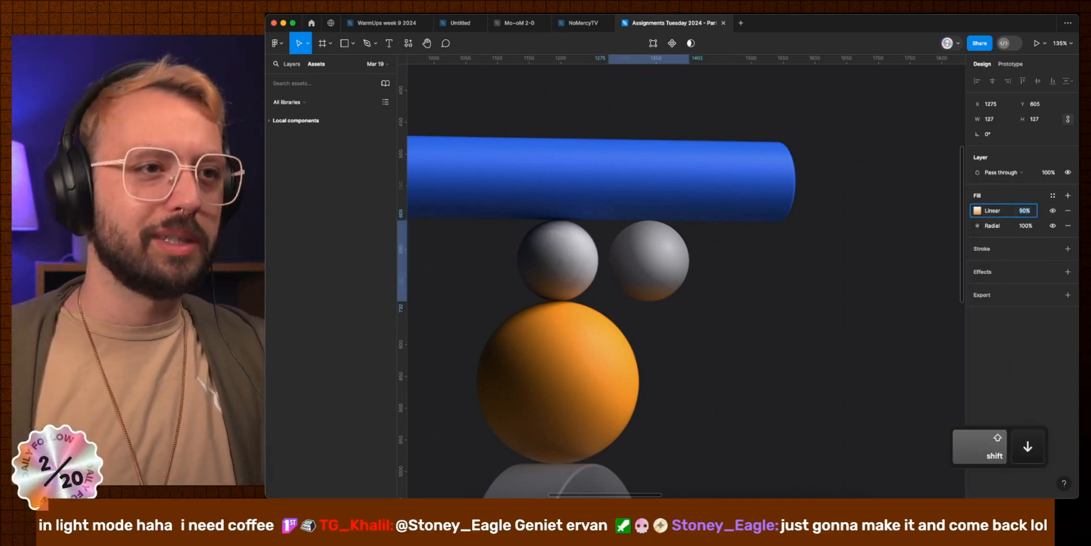
pyautogui.hotkey('shift', 'Down')
pyautogui.hotkey('shift', 'Down')
pyautogui.hotkey('shift', 'Down')
pyautogui.hotkey('shift', 'Down')
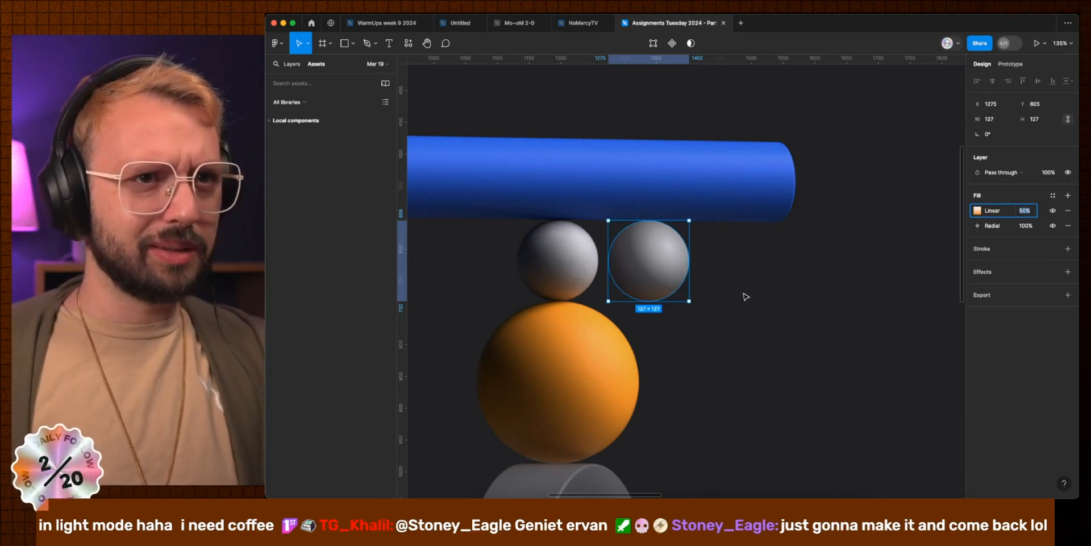
# Step: Raise the orange gradient's transparent start slightly so the tint reaches further up the grey ball
pyautogui.click(977, 211)
pyautogui.press('shift')
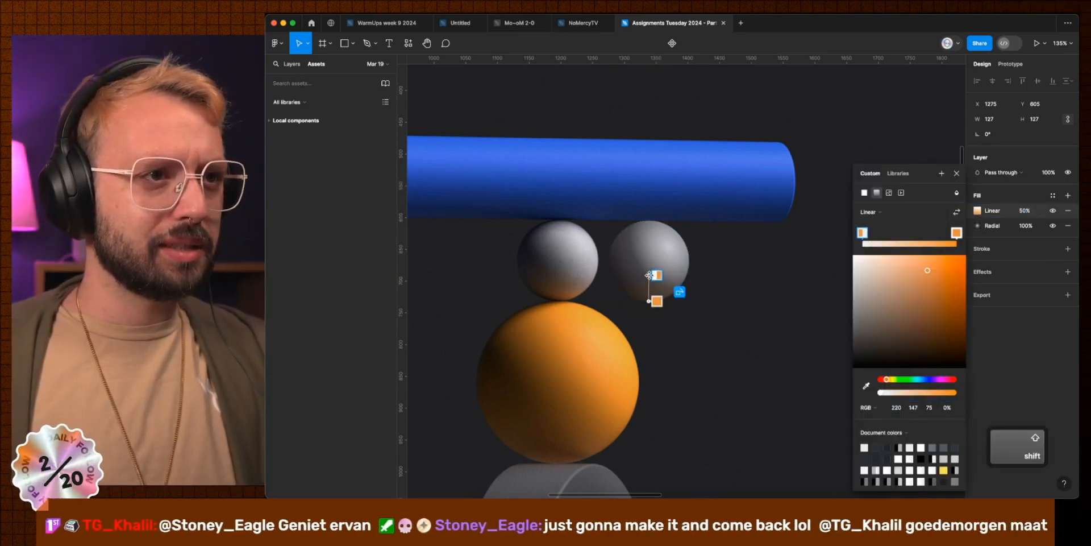
pyautogui.click(957, 174)
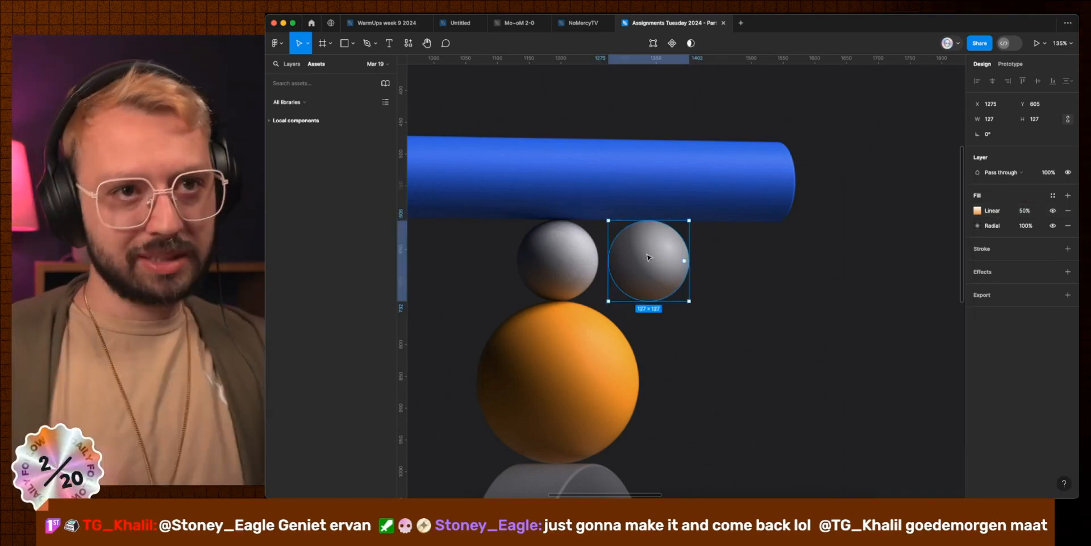
# Step: Add an inner shadow effect to the grey ball copy
pyautogui.click(982, 272)
pyautogui.click(1016, 287)
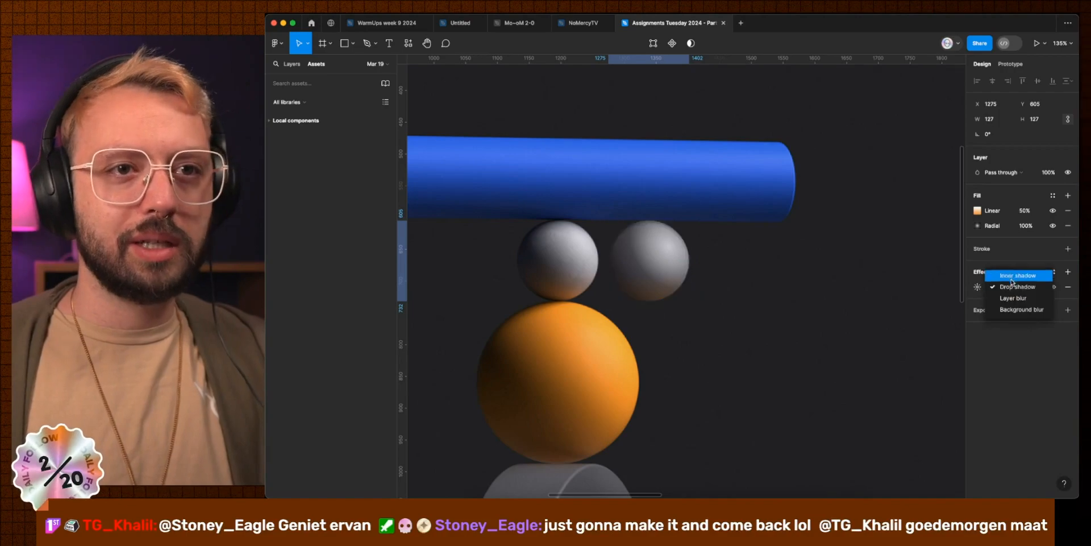
pyautogui.click(1011, 275)
# Step: Set the inner shadow's colour to 151722 at 100% by sampling the dark upper-left edge of the source image's grey ball
pyautogui.click(978, 286)
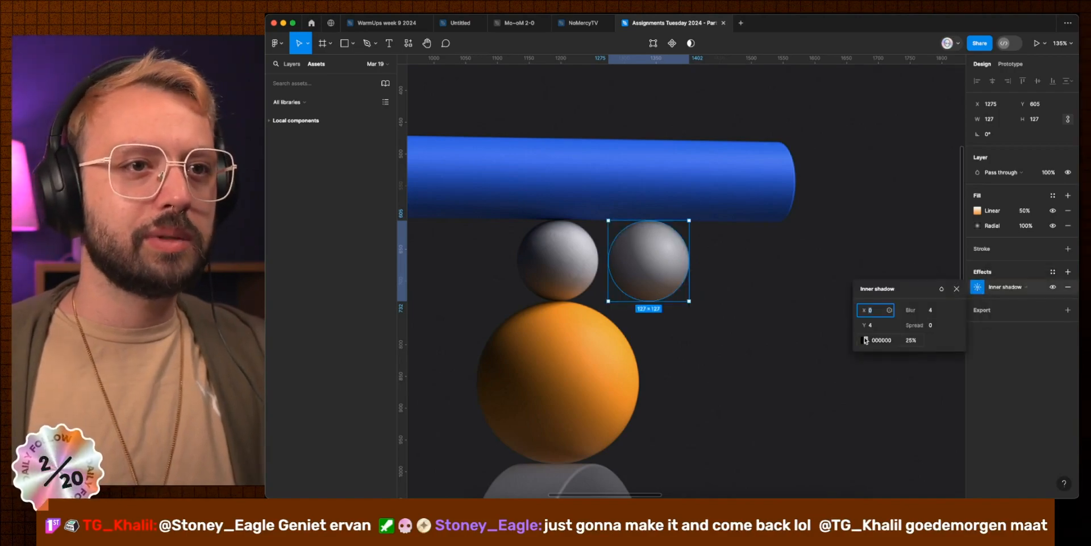
pyautogui.click(865, 340)
pyautogui.click(754, 387)
pyautogui.scroll(10, 531, 224)
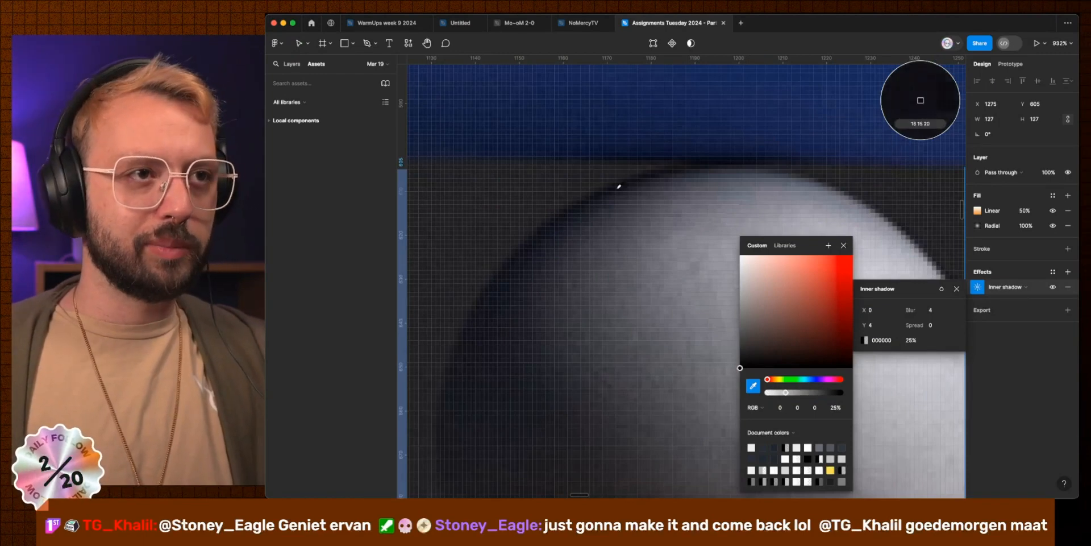
pyautogui.scroll(-6, 577, 219)
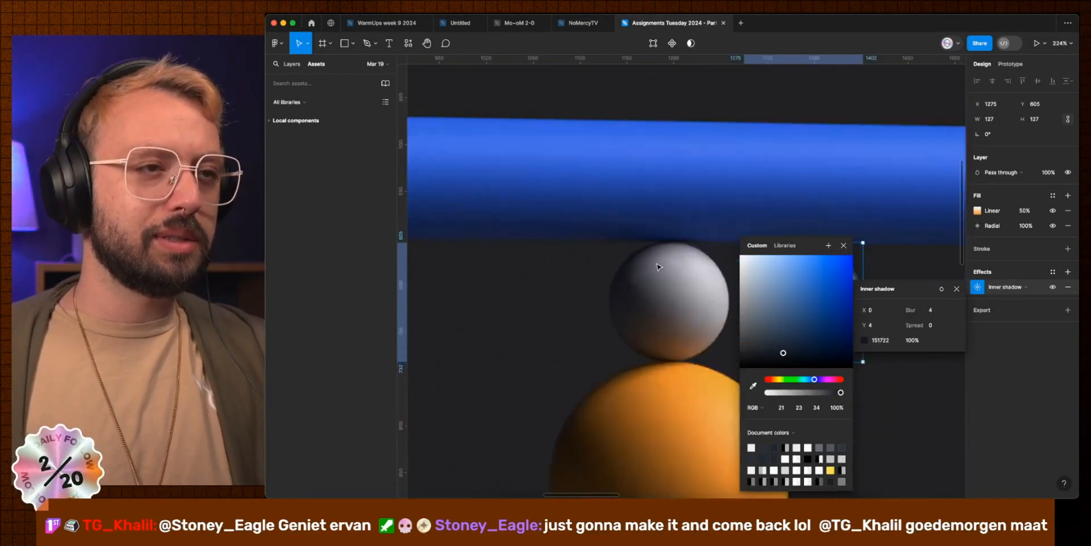
pyautogui.hscroll(-2, 619, 277)
pyautogui.scroll(-2, 619, 277)
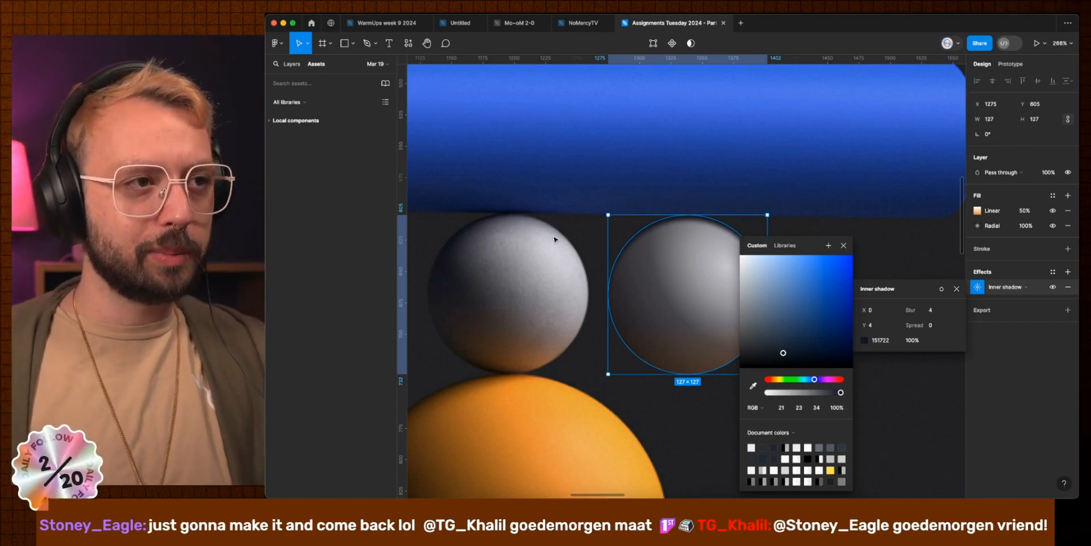
# Step: Set the inner shadow's offset to X 8 and Y 3, and its spread to -8
pyautogui.click(879, 311)
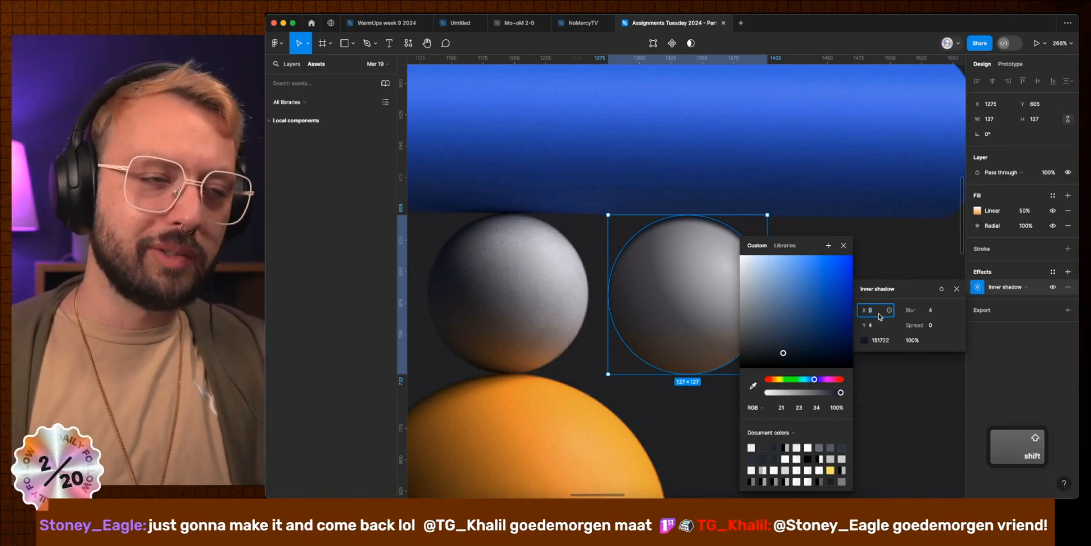
pyautogui.write('8')
pyautogui.click(880, 325)
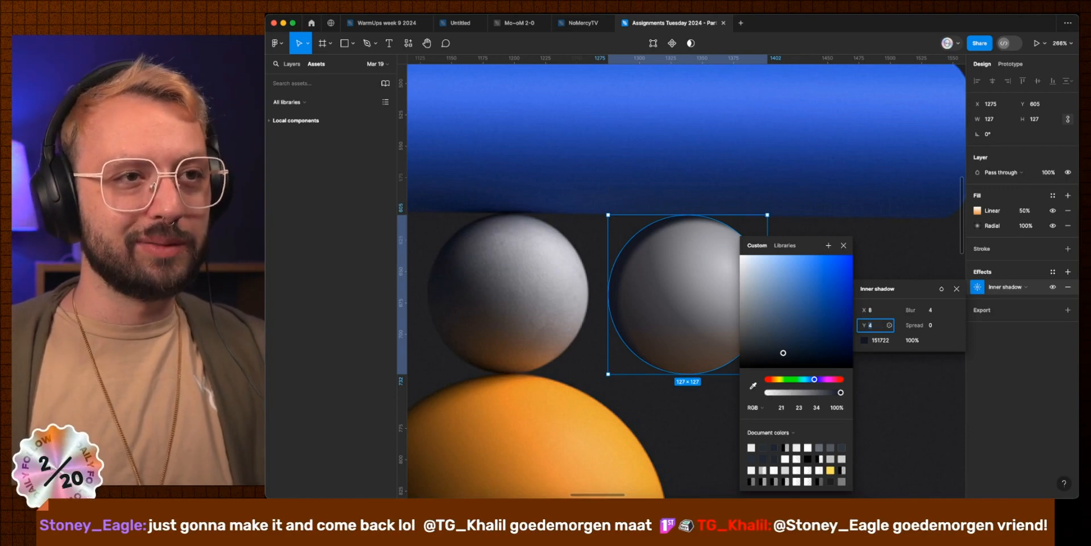
pyautogui.write('3')
pyautogui.click(940, 331)
pyautogui.hotkey('shift', 'Up')
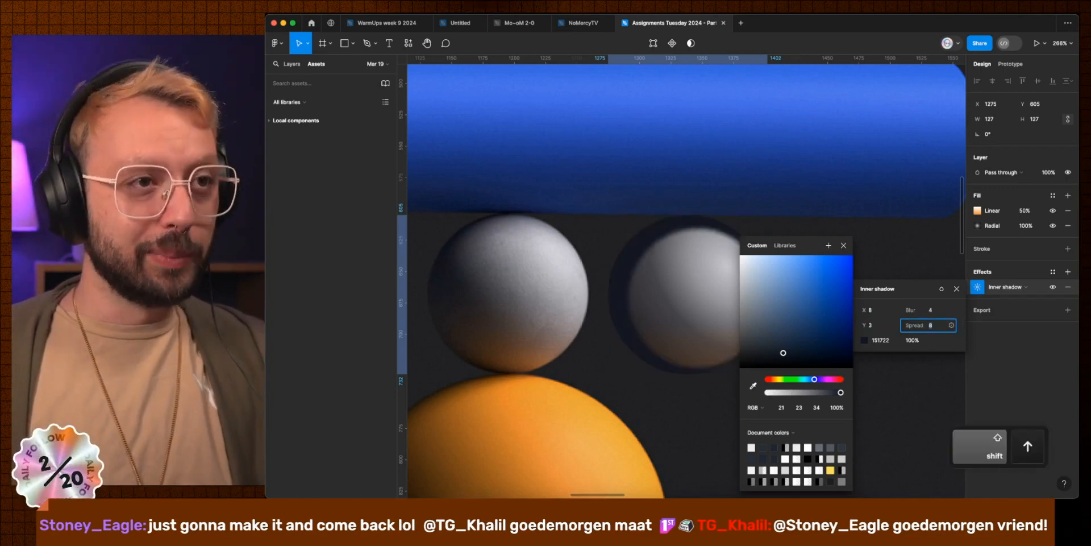
pyautogui.hotkey('shift', 'Down')
pyautogui.hotkey('shift', 'Down')
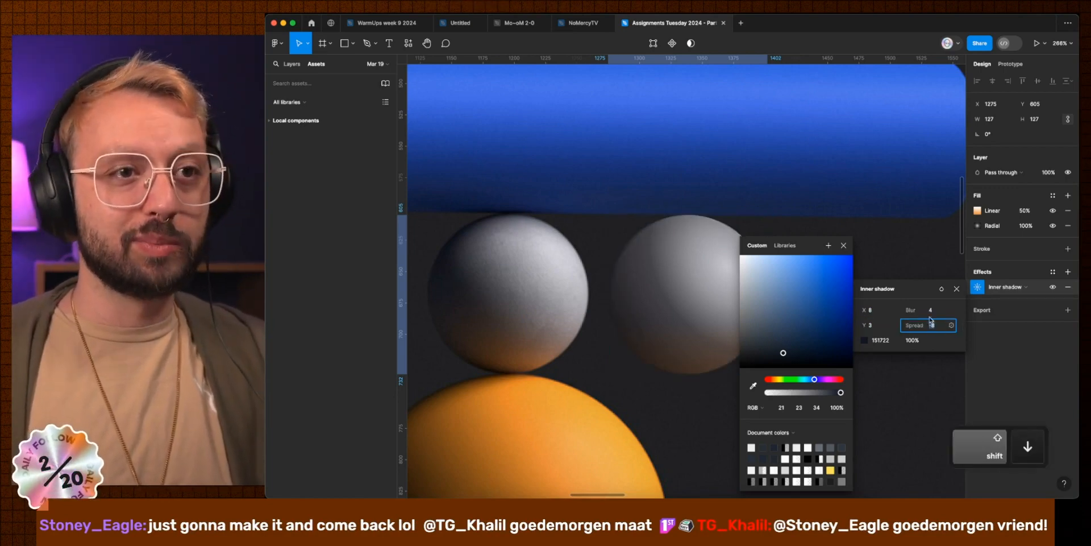
# Step: Change the inner shadow's offset to X 11 and Y 8, with a blur of 10
pyautogui.click(883, 325)
pyautogui.hotkey('shift', 'Up')
pyautogui.click(876, 310)
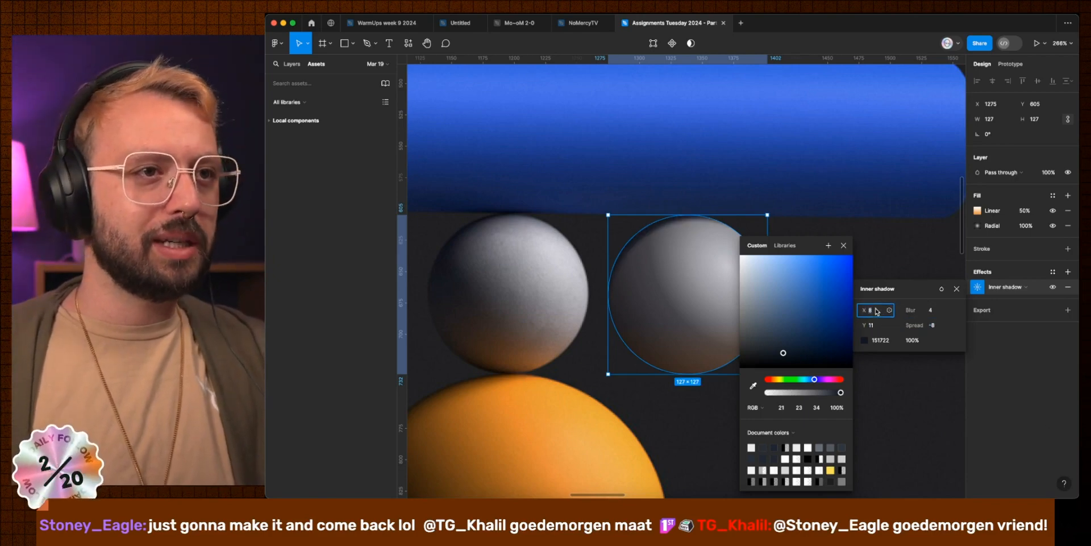
pyautogui.write('11')
pyautogui.click(879, 326)
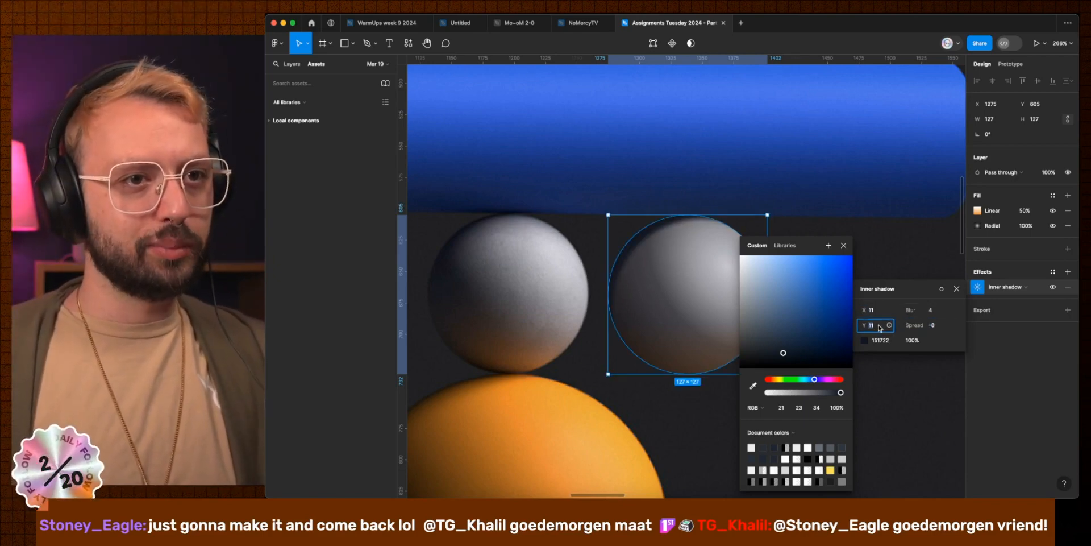
pyautogui.write('8')
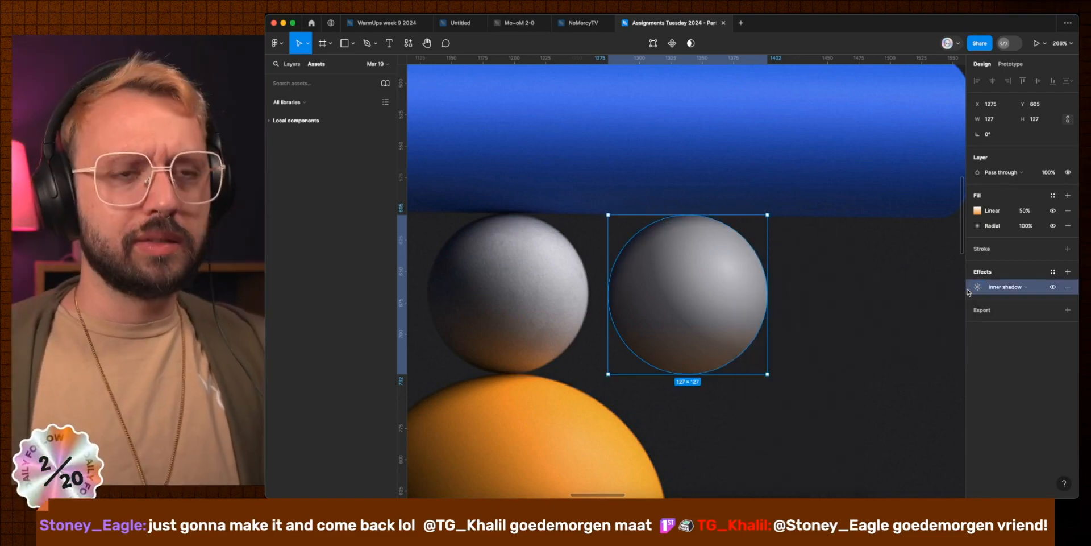
# Step: Duplicate the grey ball's inner shadow and give the copy a smaller X offset, a tighter blur and a resampled colour
pyautogui.press('super+d')
pyautogui.click(979, 288)
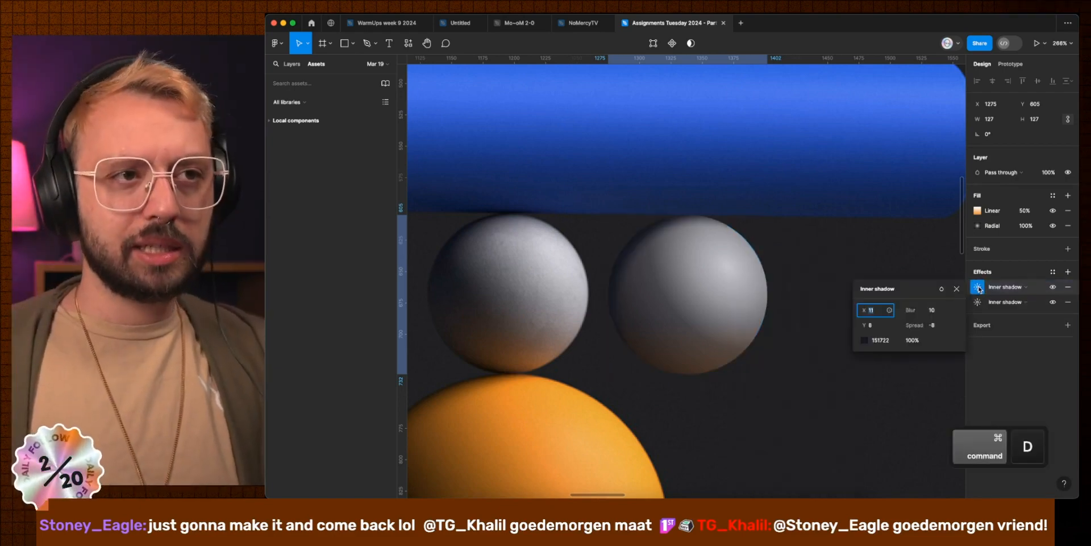
pyautogui.press('Down')
pyautogui.press('Down')
pyautogui.press('Down')
pyautogui.press('Down')
pyautogui.press('Down')
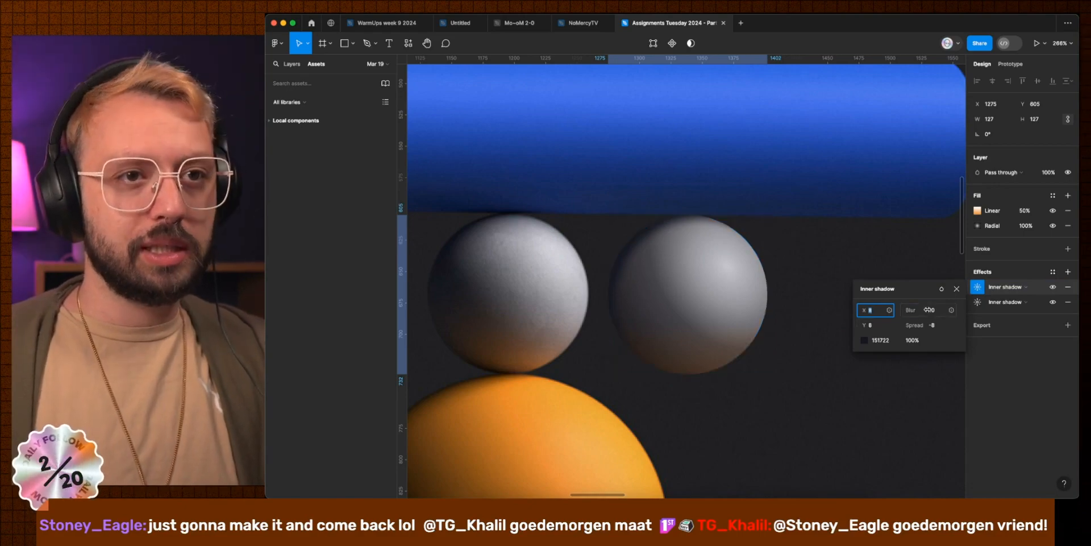
pyautogui.press('Tab')
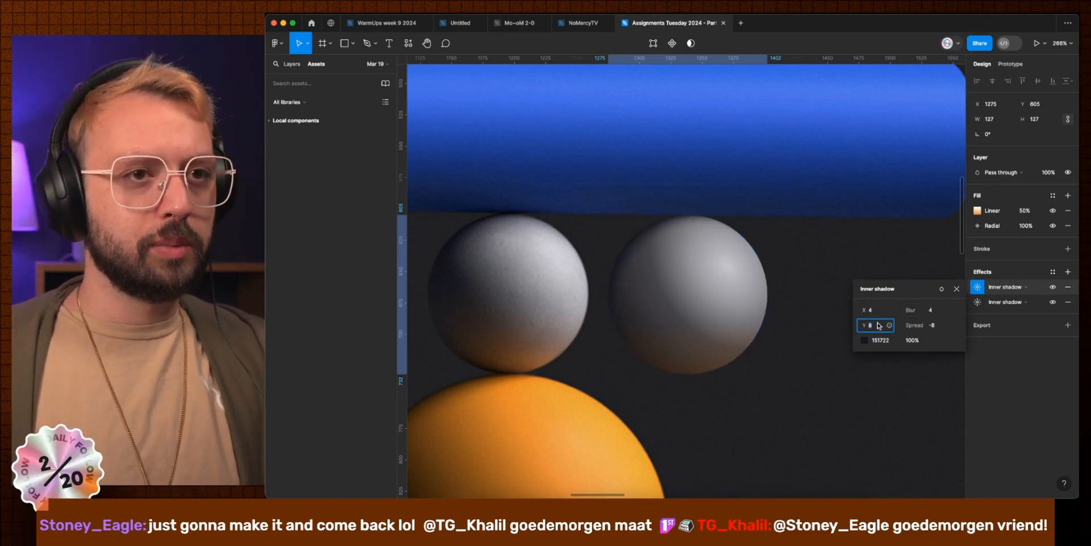
pyautogui.press('Tab')
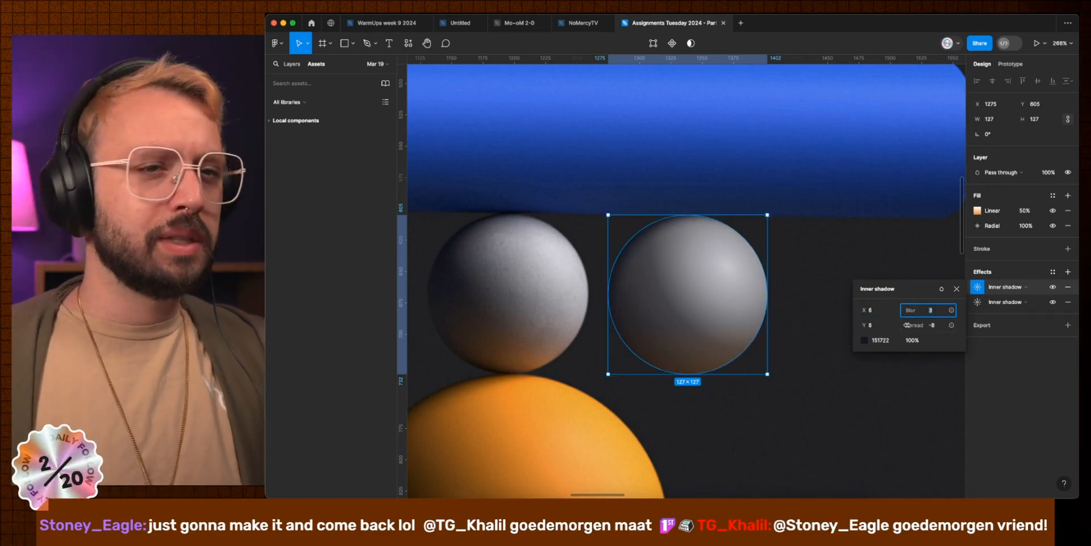
pyautogui.click(865, 341)
pyautogui.click(753, 385)
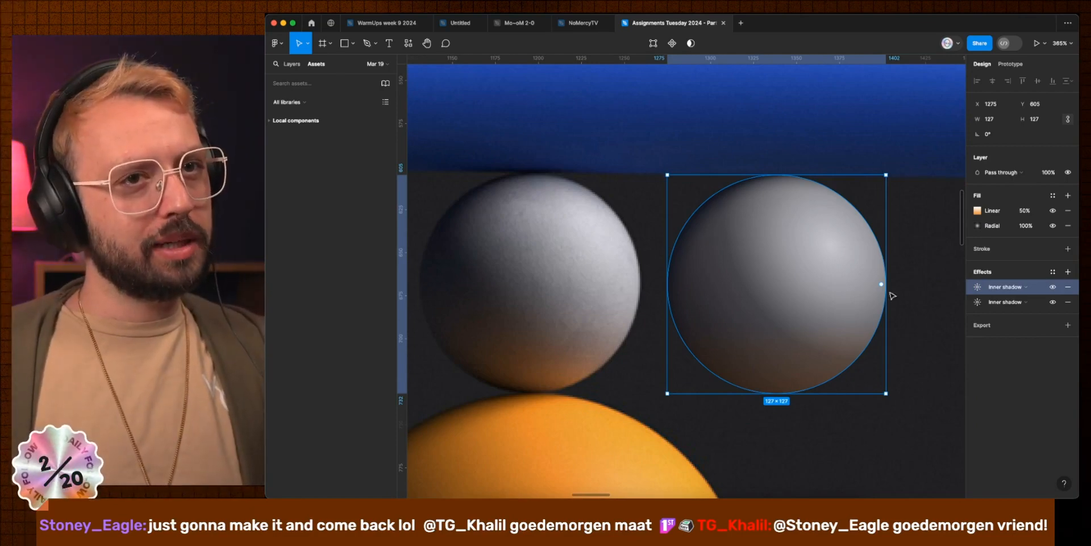
# Step: Add a solid 15151C fill between the grey ball's linear and radial fills, sampled from the source ball's dark left side
pyautogui.click(985, 212)
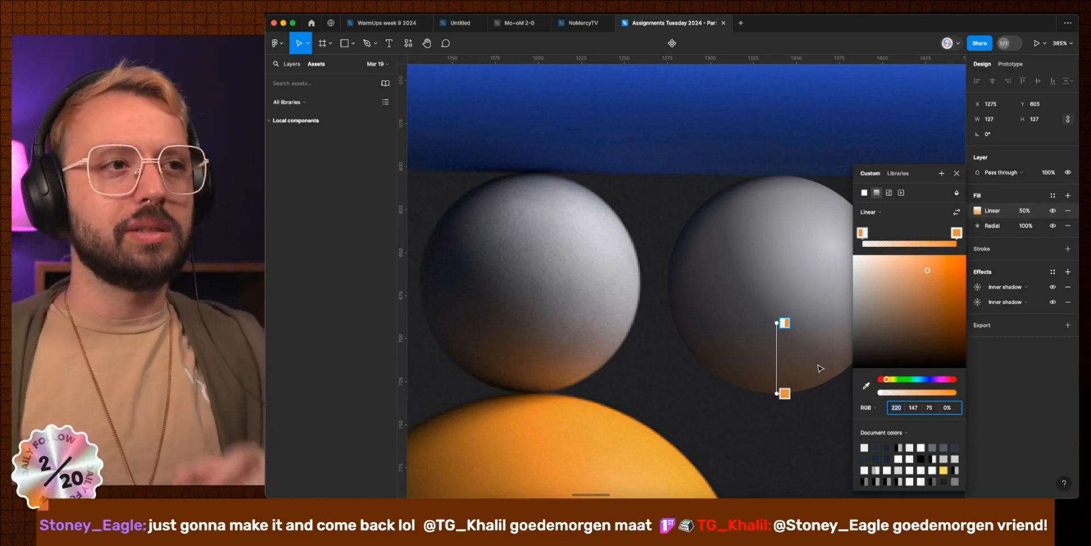
pyautogui.click(1068, 195)
pyautogui.moveTo(971, 211); pyautogui.dragTo(973, 232)
pyautogui.click(977, 226)
pyautogui.press('i')
pyautogui.click(449, 242)
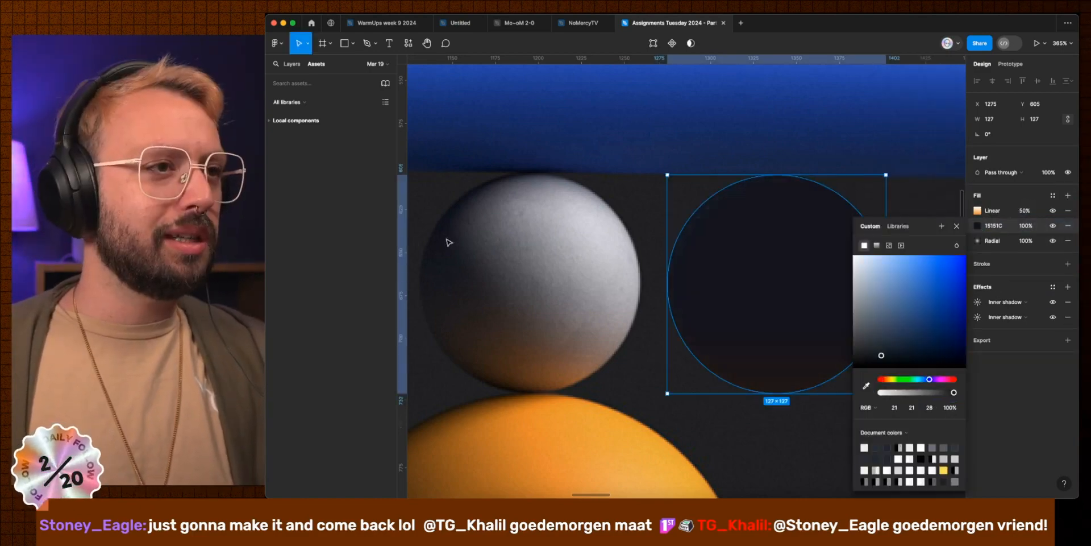
# Step: Turn the grey ball's 15151C fill into a radial gradient running from its bright upper-right area toward its lower-left edge, dark at the outside
pyautogui.click(877, 246)
pyautogui.click(878, 213)
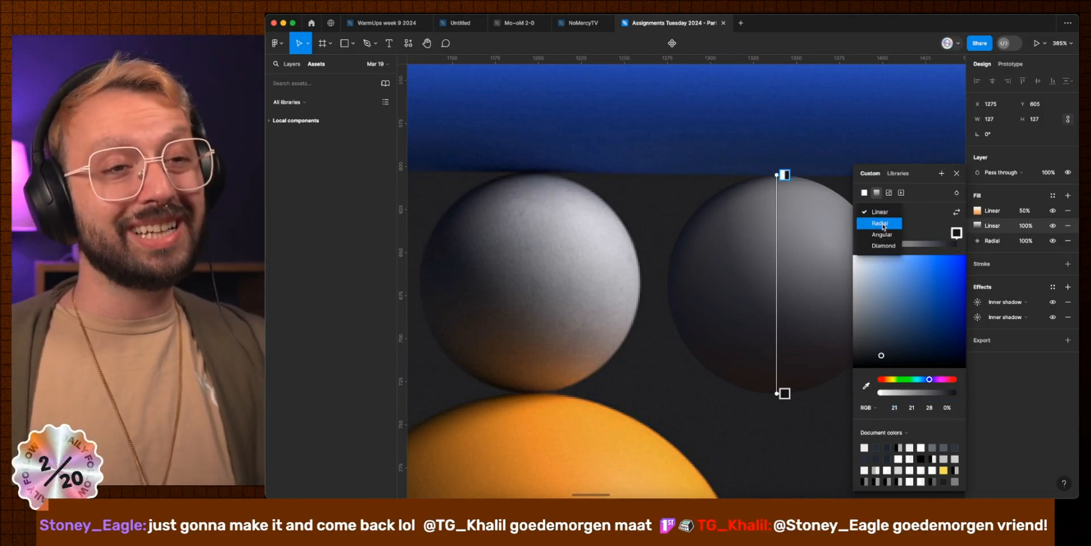
pyautogui.click(881, 223)
pyautogui.moveTo(776, 285); pyautogui.dragTo(843, 200)
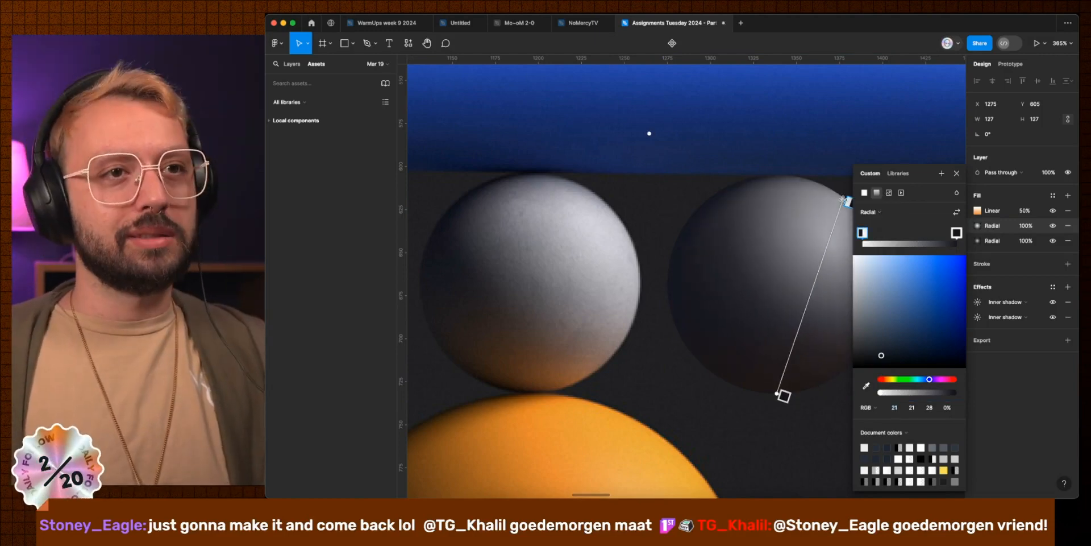
pyautogui.moveTo(777, 393); pyautogui.dragTo(693, 349)
pyautogui.scroll(-5, 693, 348)
pyautogui.moveTo(775, 280); pyautogui.dragTo(744, 338)
pyautogui.moveTo(769, 275); pyautogui.dragTo(774, 286)
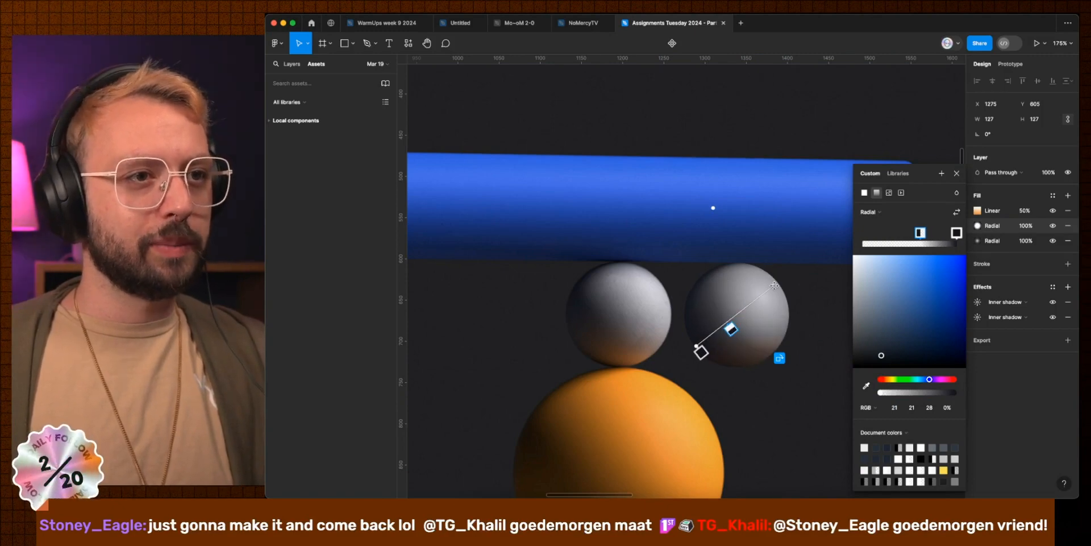
# Step: Add a 10% opacity stop before the overlay gradient's dark end and move the transparent stop to 58%
pyautogui.moveTo(956, 233); pyautogui.dragTo(952, 233)
pyautogui.moveTo(731, 330)
pyautogui.mouseDown()
pyautogui.moveTo(748, 316)
pyautogui.moveTo(723, 336)
pyautogui.mouseUp()
pyautogui.click(730, 331)
pyautogui.click(948, 409)
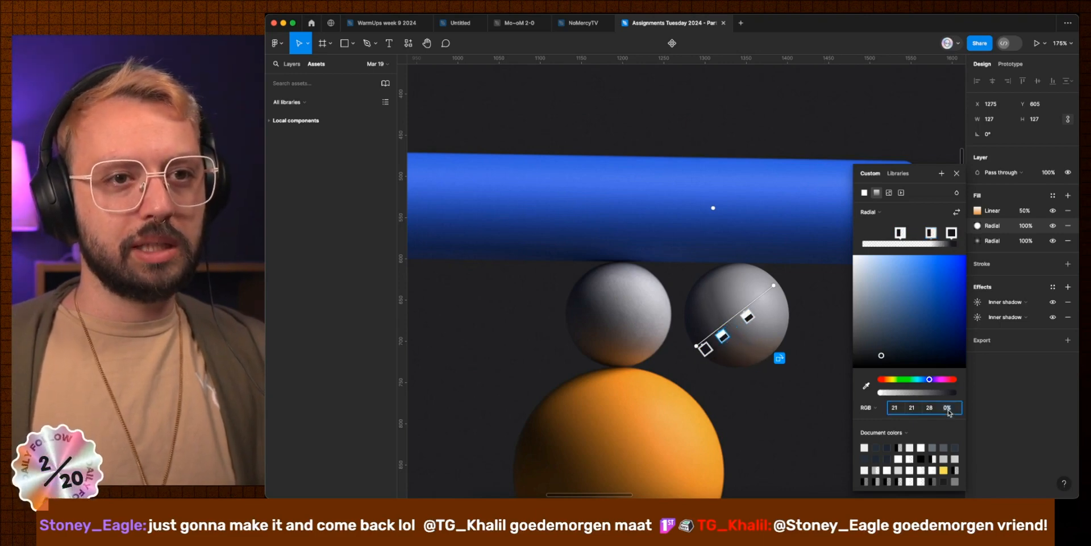
pyautogui.hotkey('shift', 'Up')
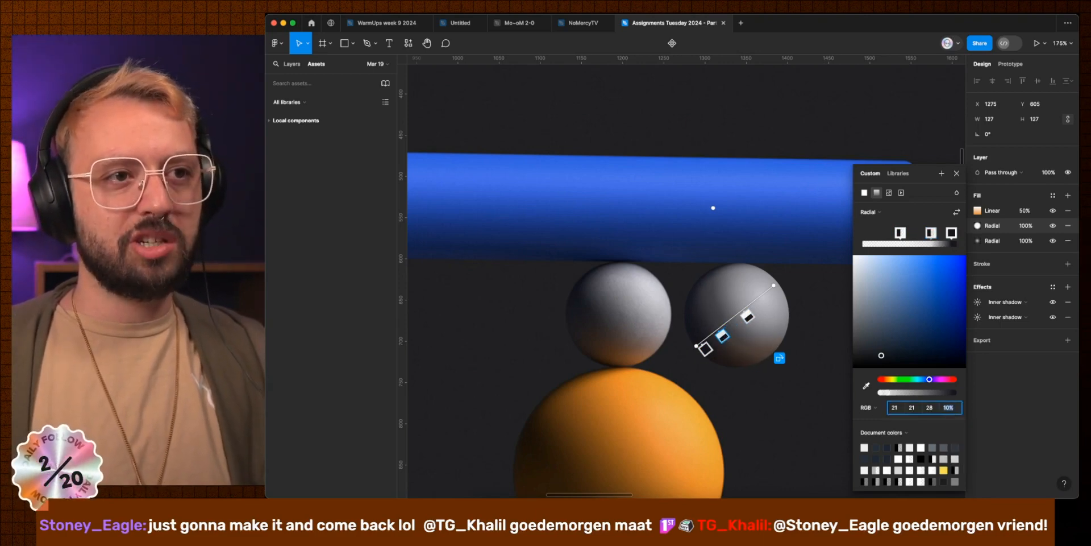
pyautogui.moveTo(748, 316); pyautogui.dragTo(737, 327)
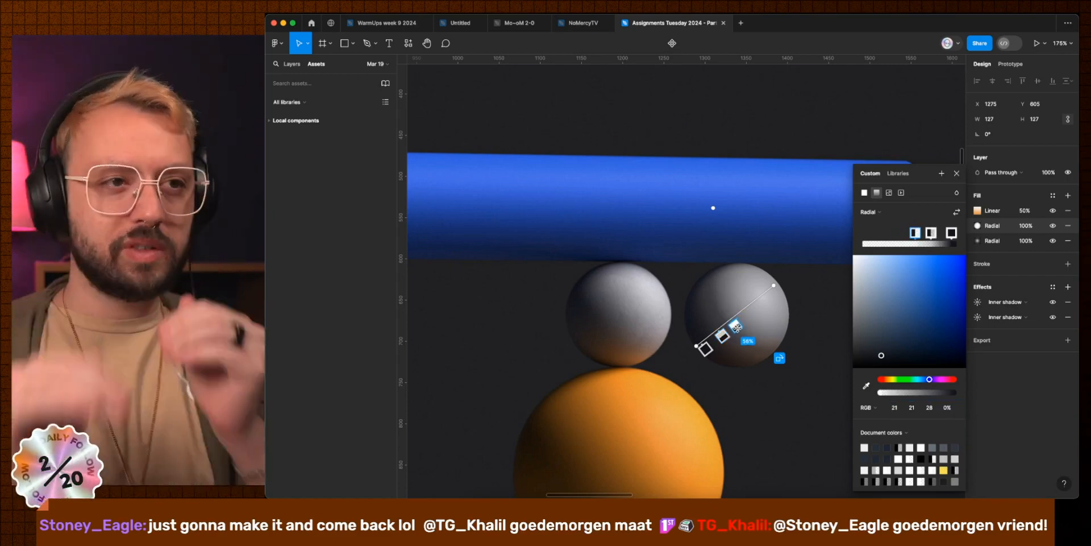
# Step: Resample the middle stop of the grey ball's base radial fill as a lighter grey and show its colour values in HSL
pyautogui.click(978, 241)
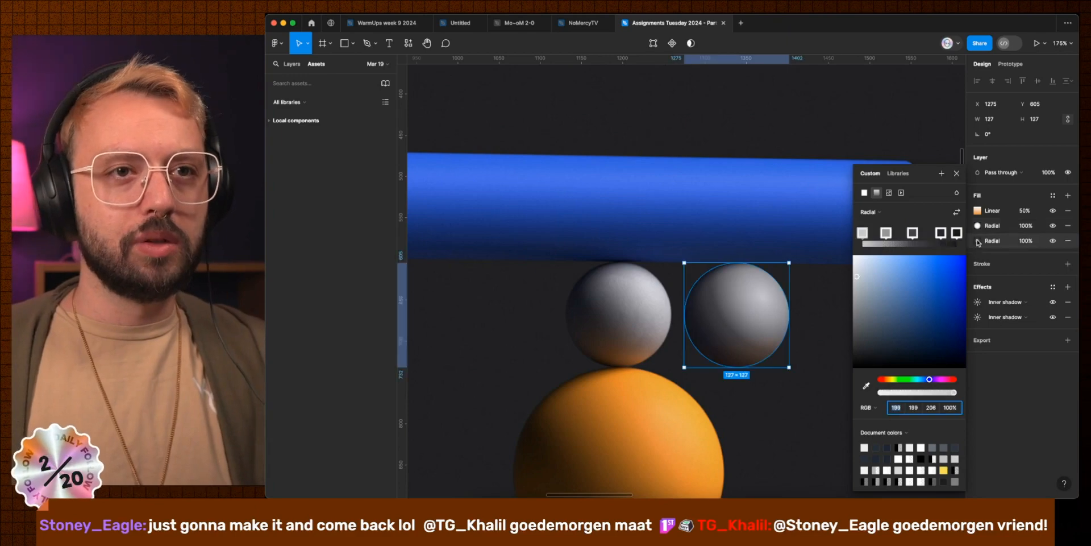
pyautogui.click(913, 233)
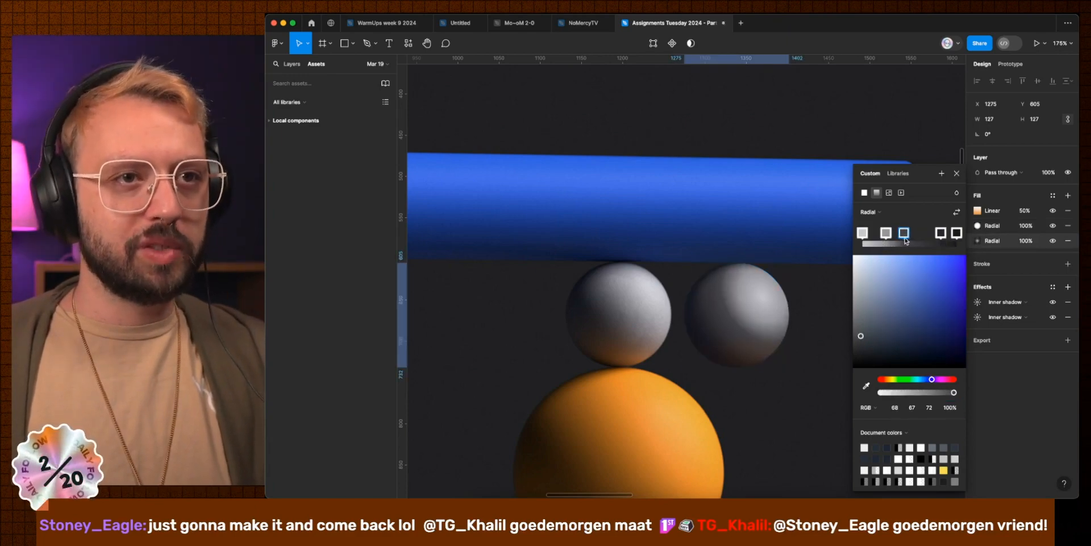
pyautogui.press('i')
pyautogui.click(738, 313)
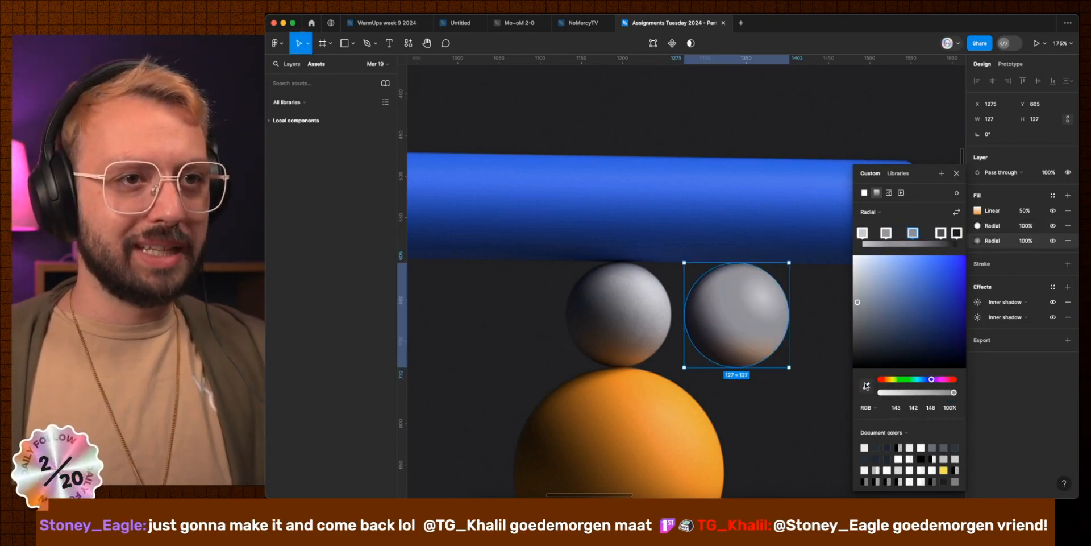
pyautogui.click(873, 408)
pyautogui.click(877, 430)
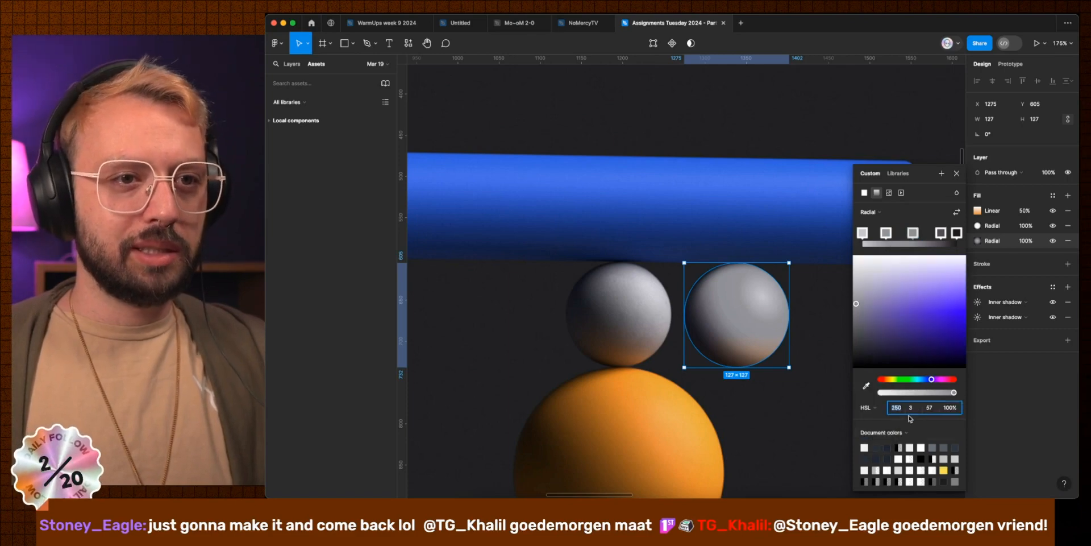
# Step: Lower the lightness of the base radial fill's middle stop to 46
pyautogui.click(929, 407)
pyautogui.press('Down')
pyautogui.press('Down')
pyautogui.press('Down')
pyautogui.press('Down')
pyautogui.press('Down')
pyautogui.press('Down')
pyautogui.press('Down')
pyautogui.press('Down')
pyautogui.press('Down')
pyautogui.press('Down')
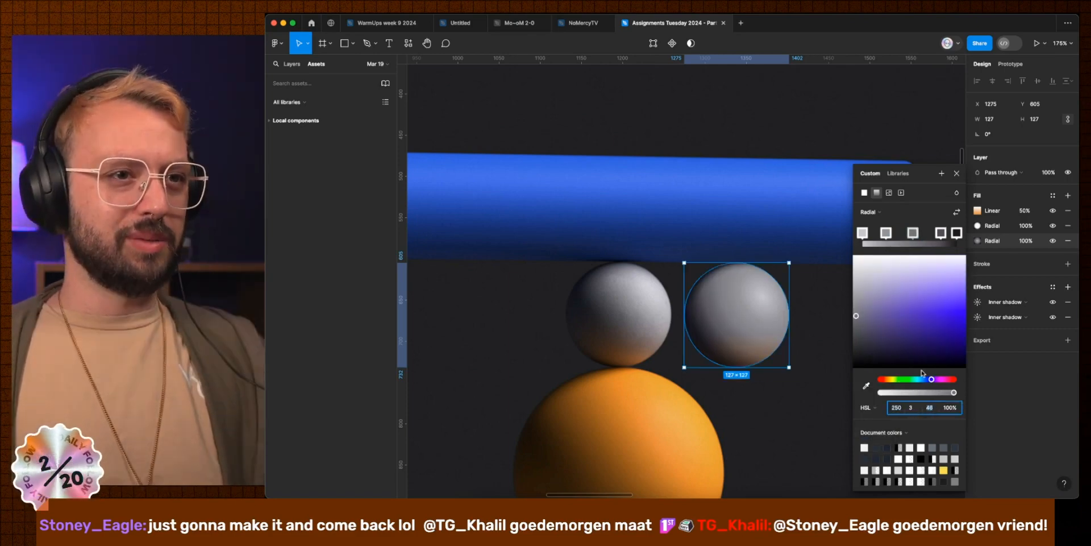
pyautogui.click(942, 233)
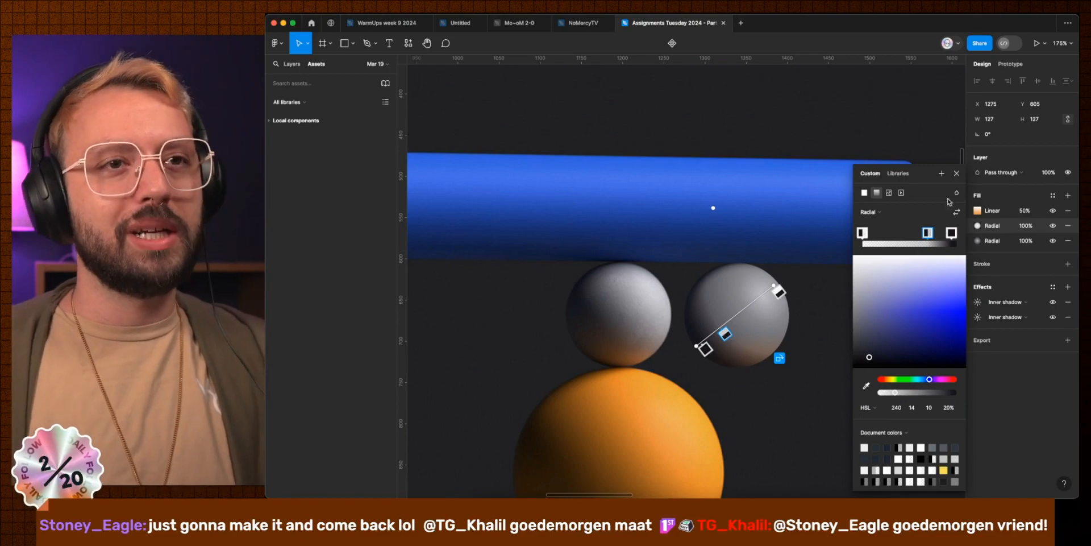
# Step: Copy the shaded grey ball's properties and apply them to the grey ball in the Duplicate frame
pyautogui.press('alt+super+c')
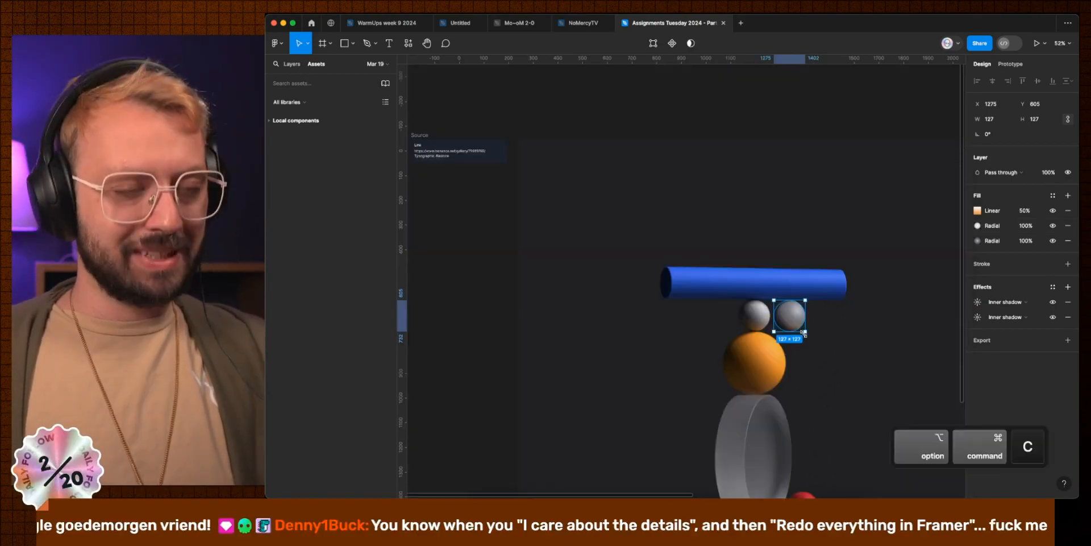
pyautogui.hscroll(5, 804, 329)
pyautogui.hscroll(2, 703, 392)
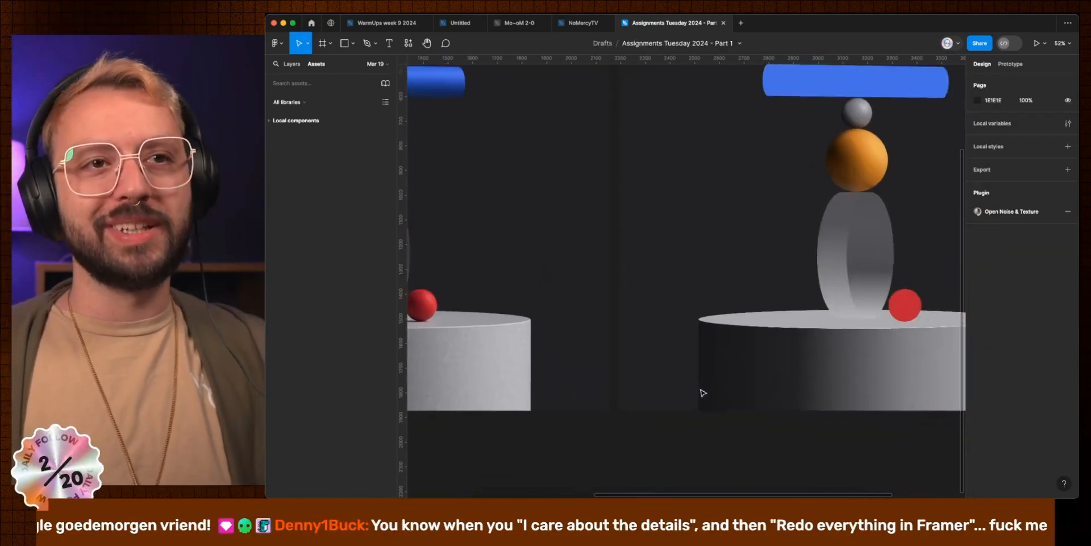
pyautogui.hscroll(2, 703, 393)
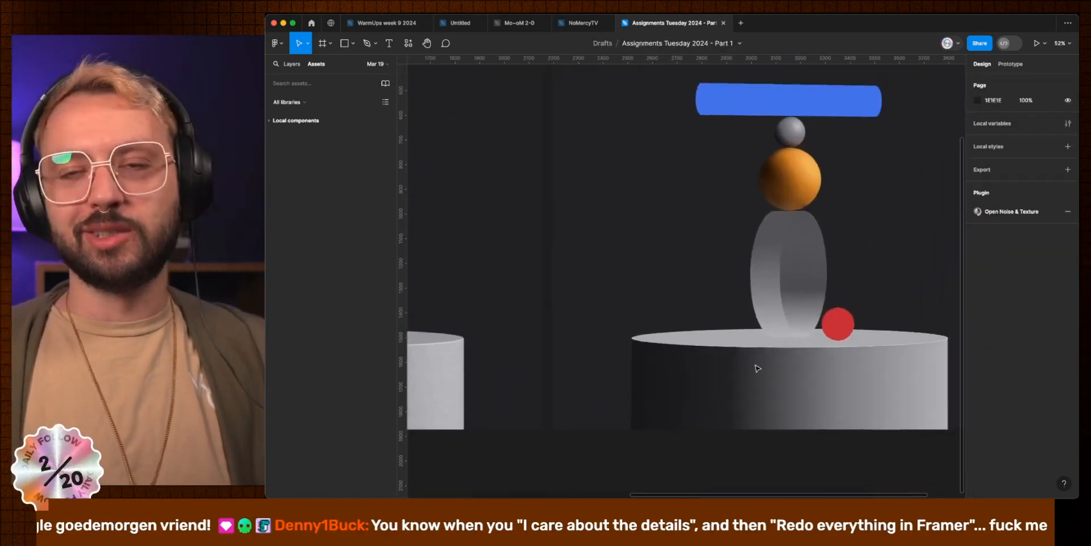
# Step: Add a layer blur of 2 to the blur overlays covering the grey and orange balls in the Duplicate frame
pyautogui.click(1017, 371)
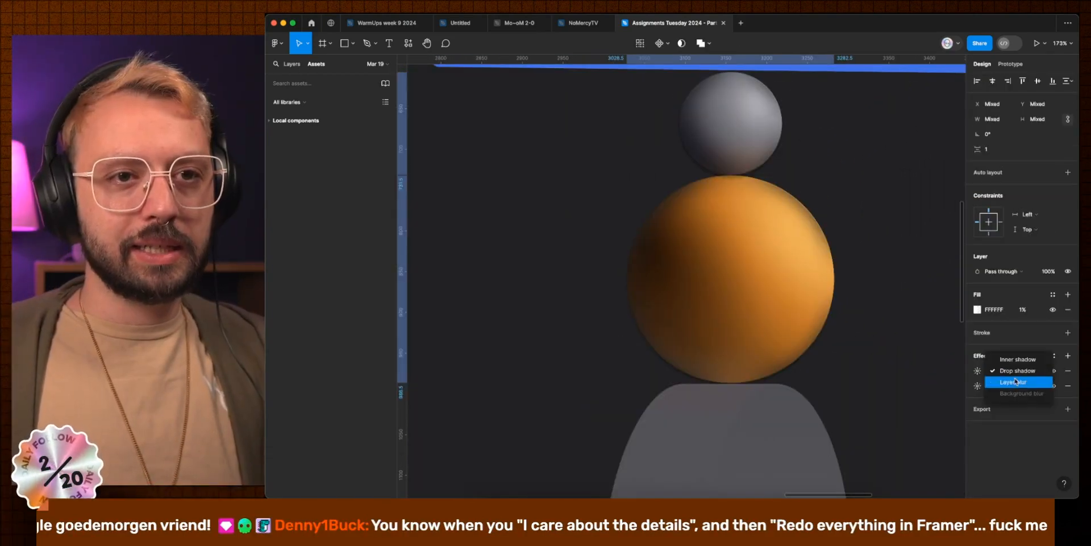
pyautogui.click(1016, 381)
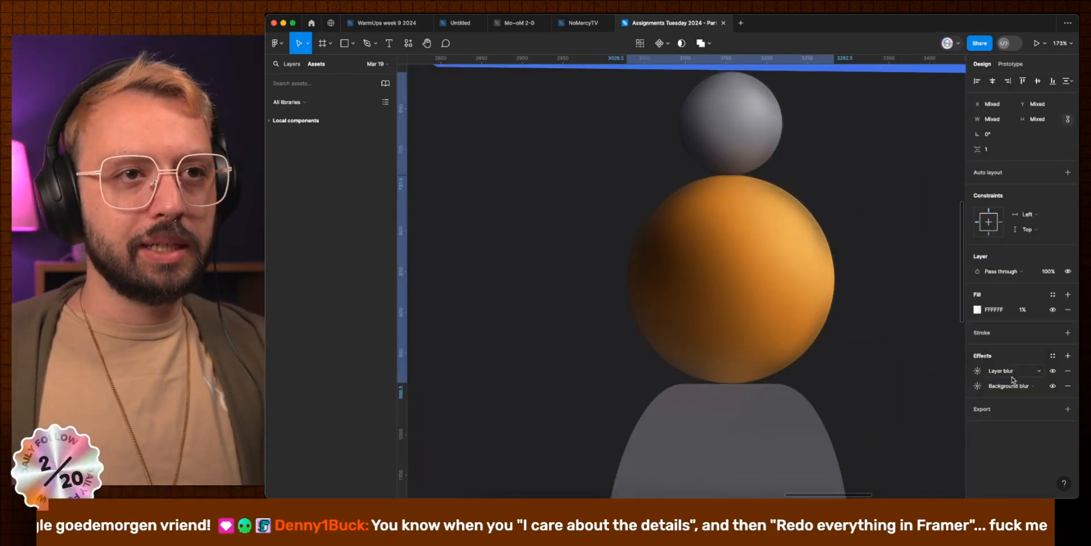
pyautogui.click(978, 371)
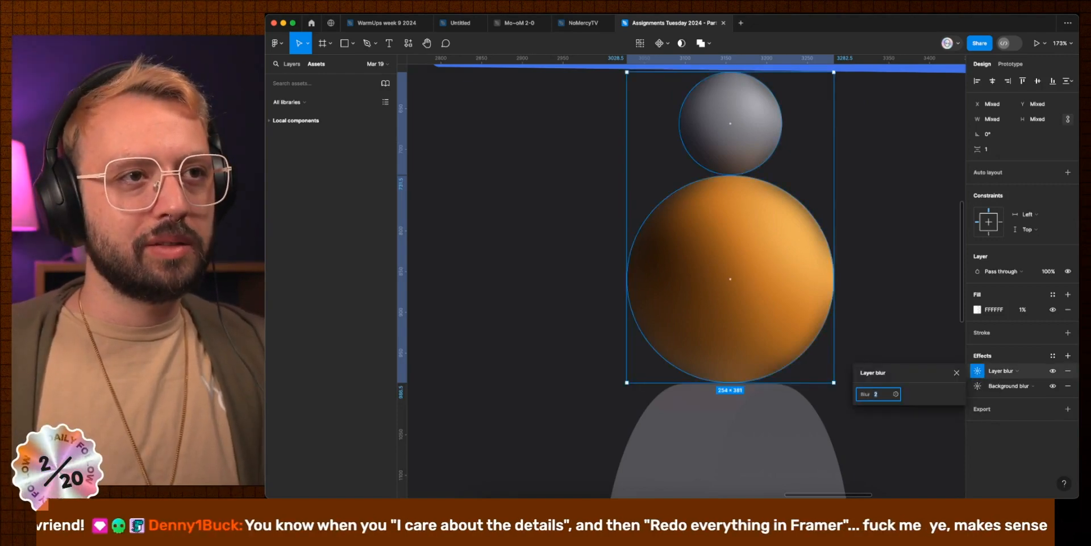
pyautogui.click(846, 293)
pyautogui.scroll(-8, 846, 293)
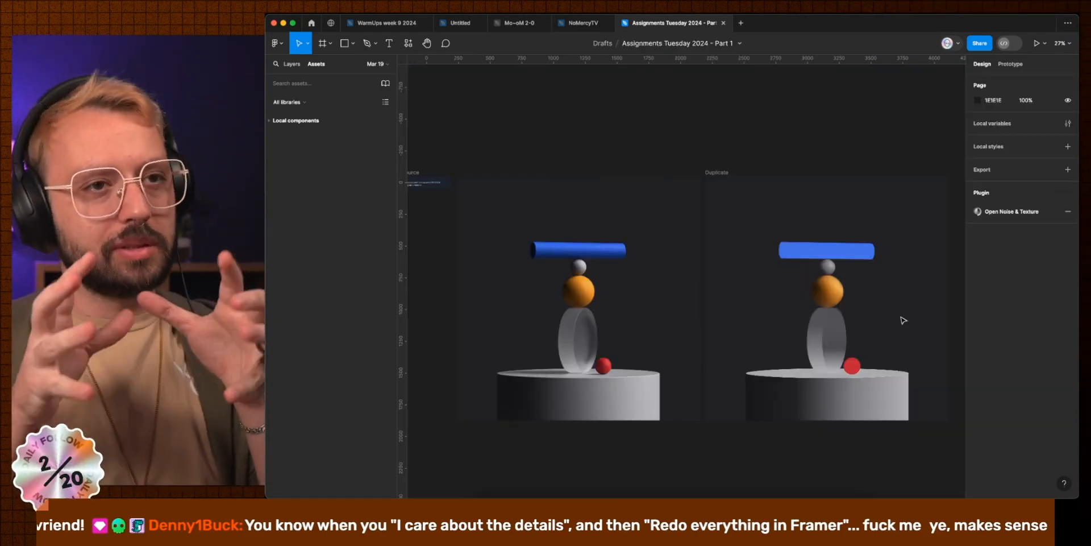
# Step: Rename both balls' overlay ellipses to "blur" and lock them
pyautogui.scroll(10, 831, 263)
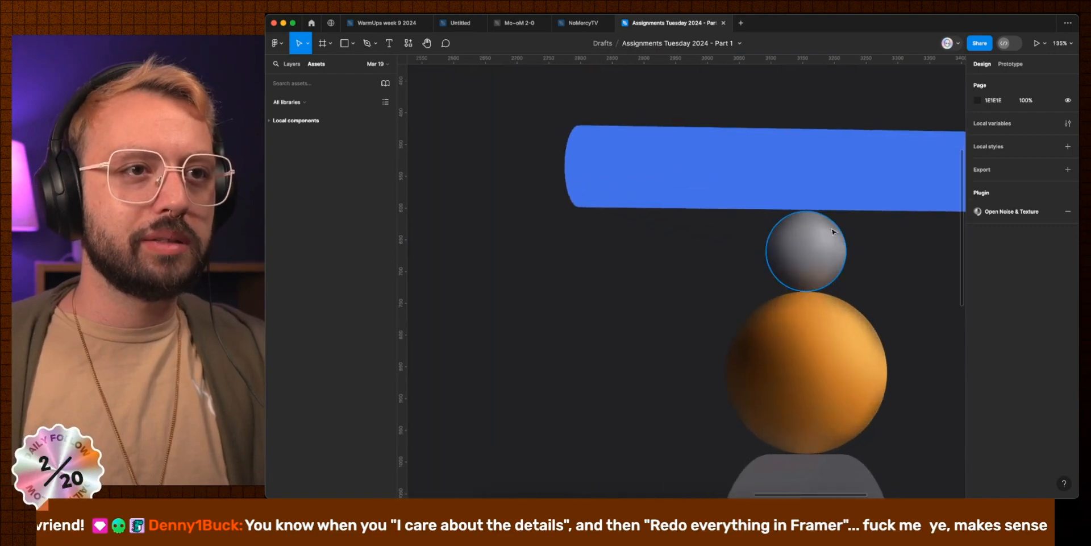
pyautogui.click(821, 263)
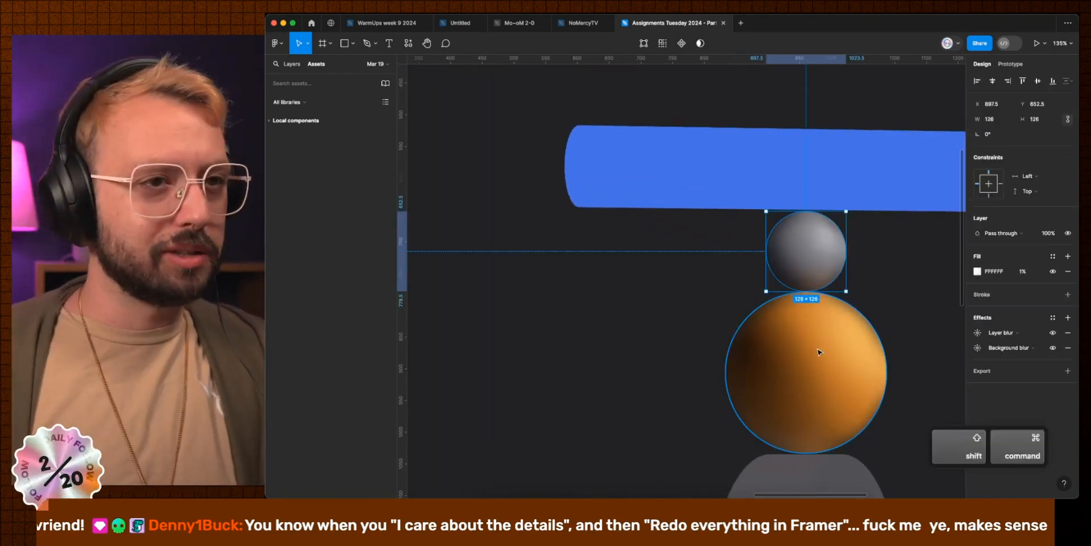
pyautogui.keyDown('shift'); pyautogui.keyDown('super'); pyautogui.click(821, 350); pyautogui.keyUp('super'); pyautogui.keyUp('shift')
pyautogui.press('super+r')
pyautogui.press('Escape')
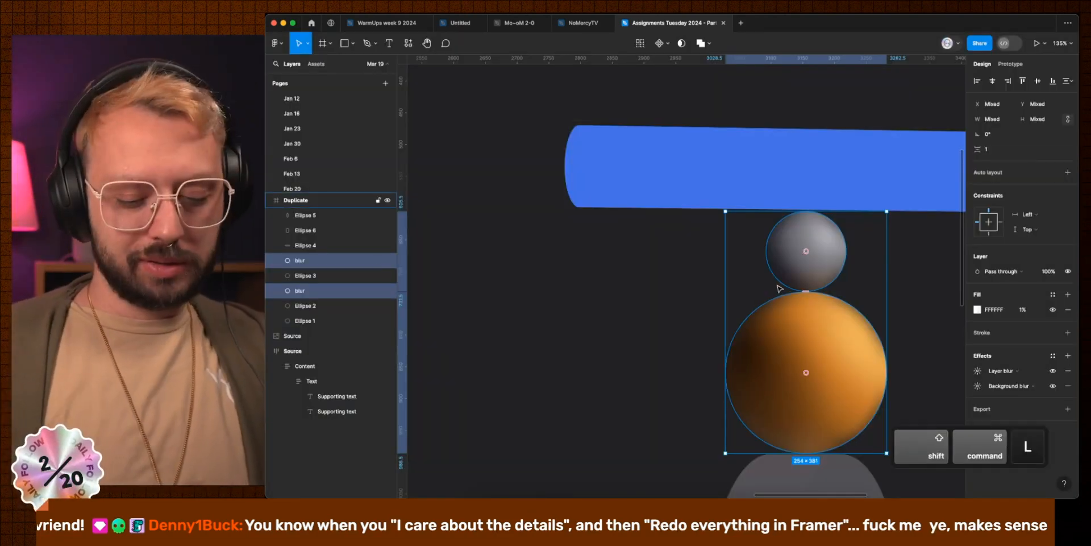
pyautogui.press('super+shift+l')
# Step: Lighten the two brightest stops of the Duplicate grey ball's base radial fill, setting the second to a lightness of 70
pyautogui.keyDown('super'); pyautogui.click(776, 263); pyautogui.keyUp('super')
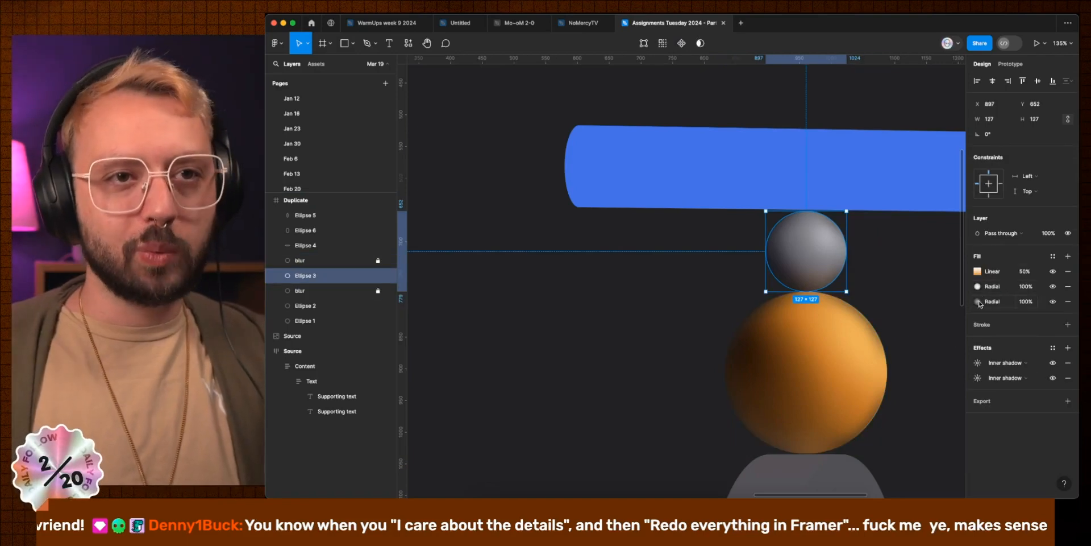
pyautogui.click(978, 287)
pyautogui.click(861, 235)
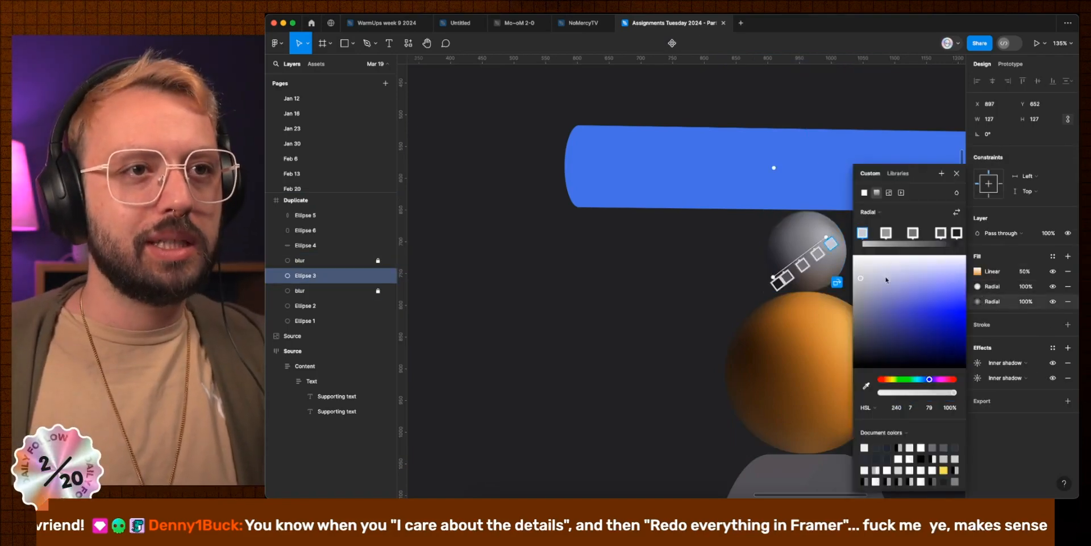
pyautogui.click(886, 233)
pyautogui.moveTo(856, 299); pyautogui.dragTo(856, 289)
pyautogui.scroll(-5, 739, 344)
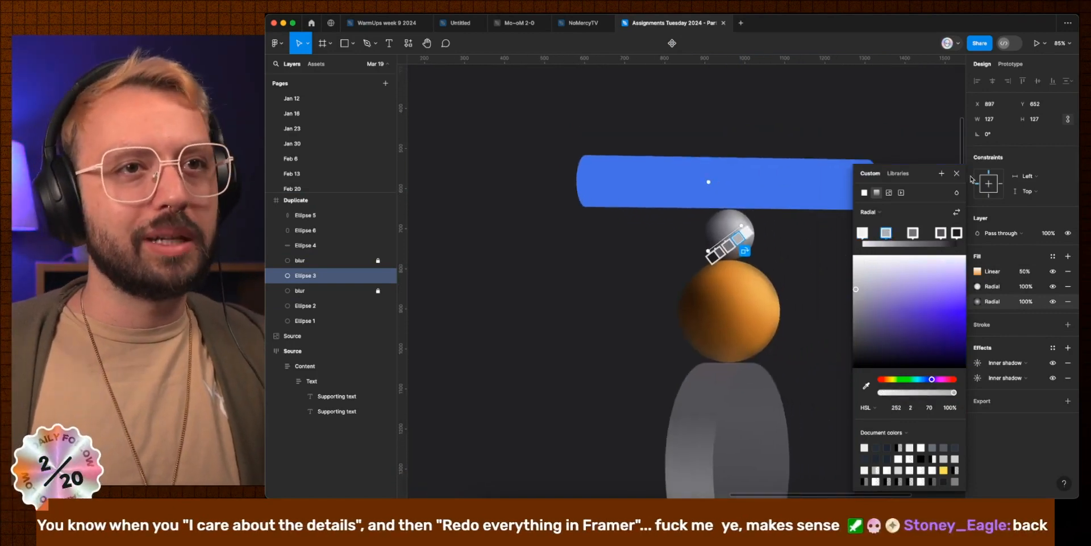
pyautogui.click(957, 173)
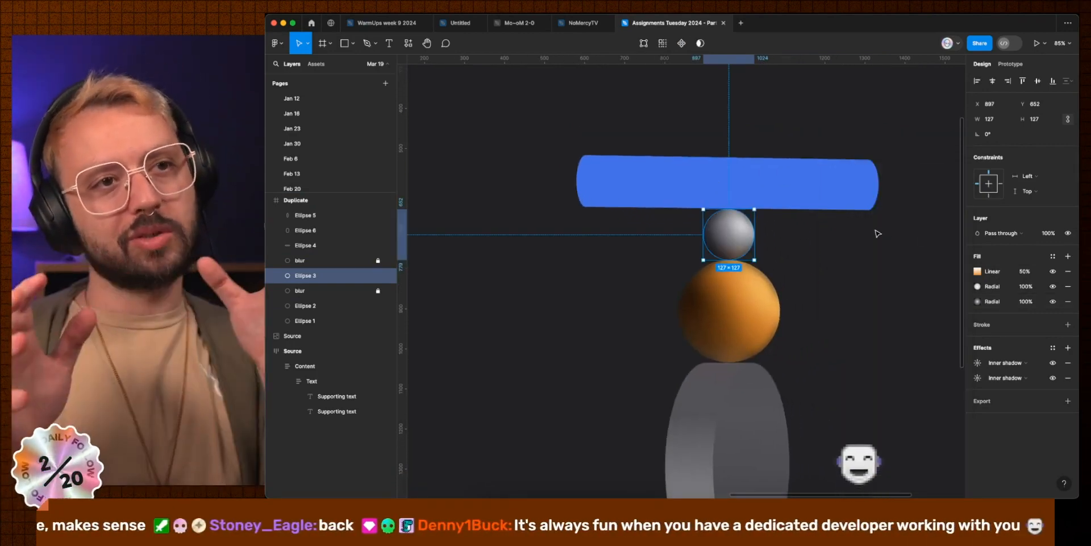
pyautogui.click(827, 299)
pyautogui.scroll(-6, 826, 299)
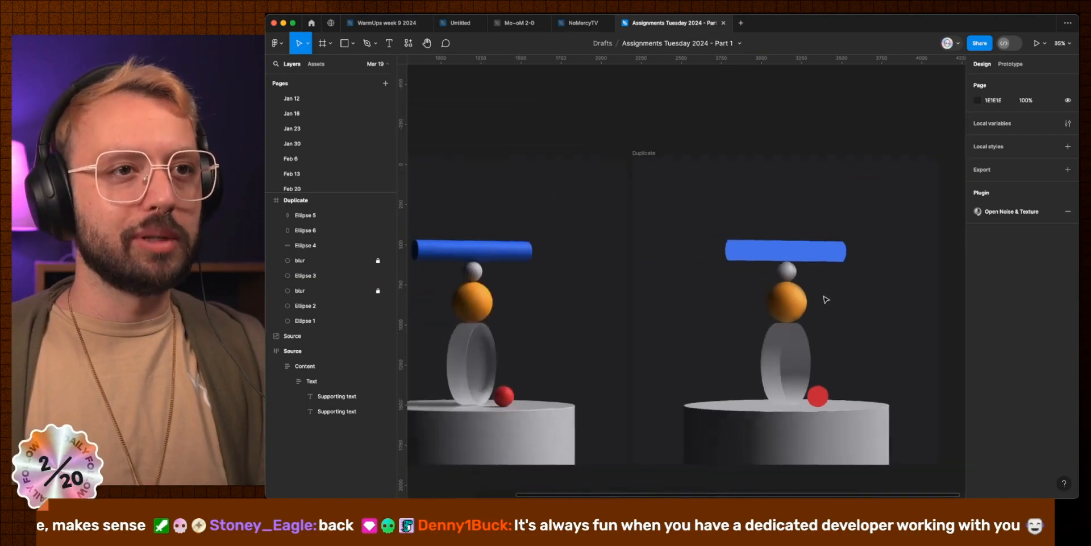
pyautogui.hscroll(-3, 826, 299)
# Step: Raise the grey ball's orange linear fill to 100% opacity and shift its solid orange stop slightly inward
pyautogui.scroll(5, 859, 238)
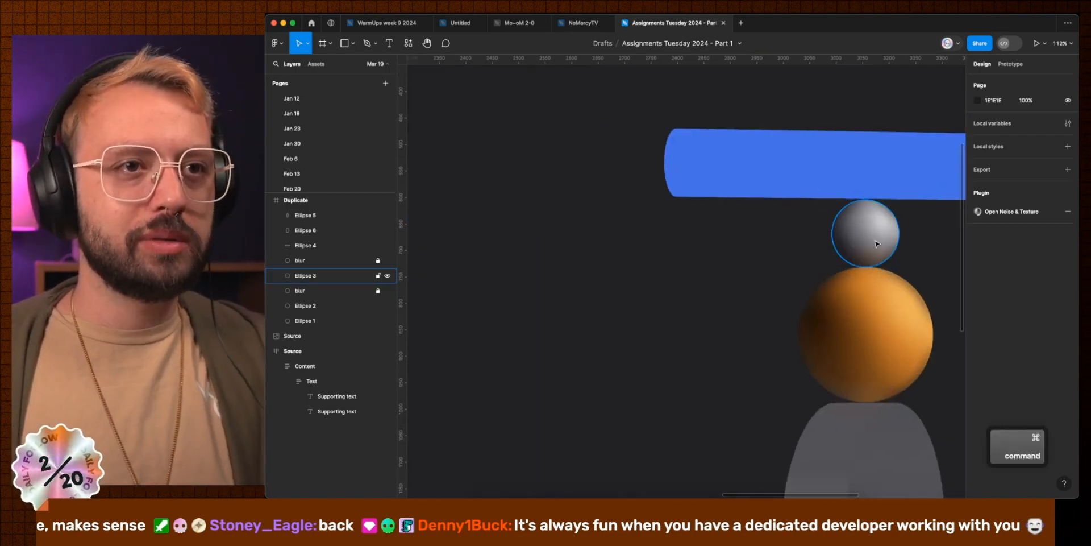
pyautogui.click(864, 233)
pyautogui.click(978, 272)
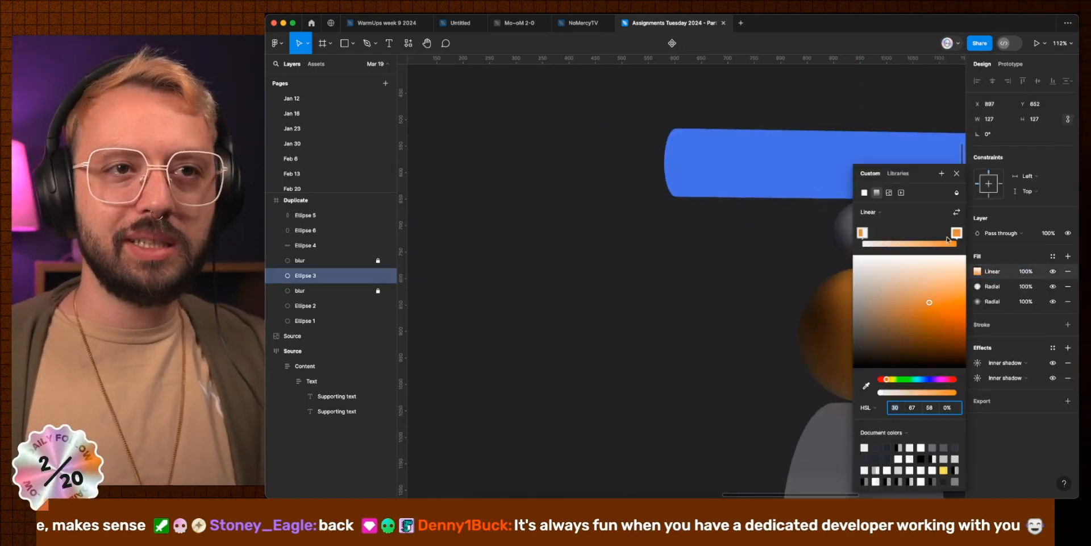
pyautogui.moveTo(957, 237); pyautogui.dragTo(951, 238)
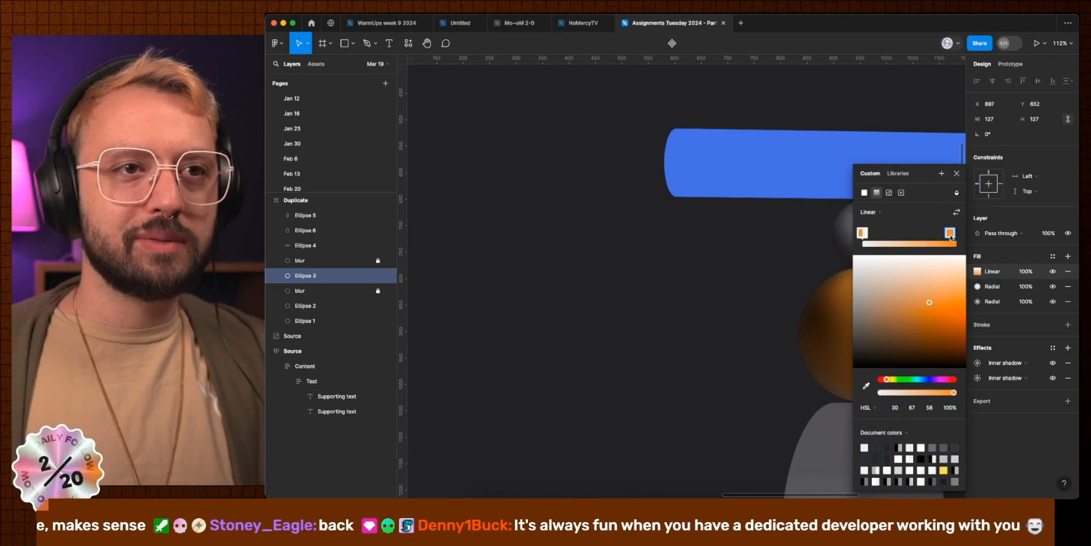
pyautogui.hscroll(3, 821, 266)
pyautogui.click(824, 268)
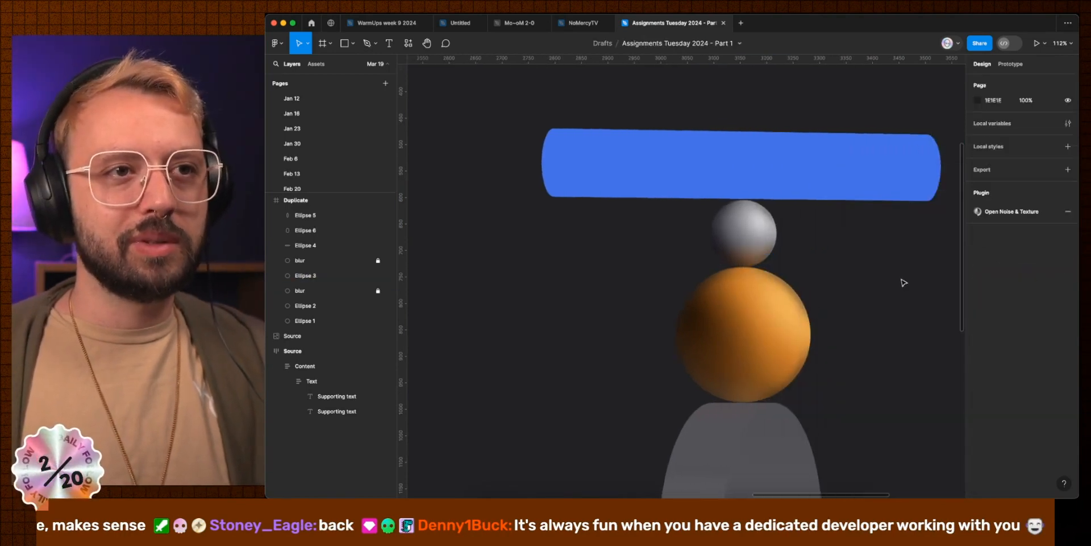
# Step: Hide the layer blur on the orange ball's blur overlay and set its background blur to 2
pyautogui.scroll(5, 855, 286)
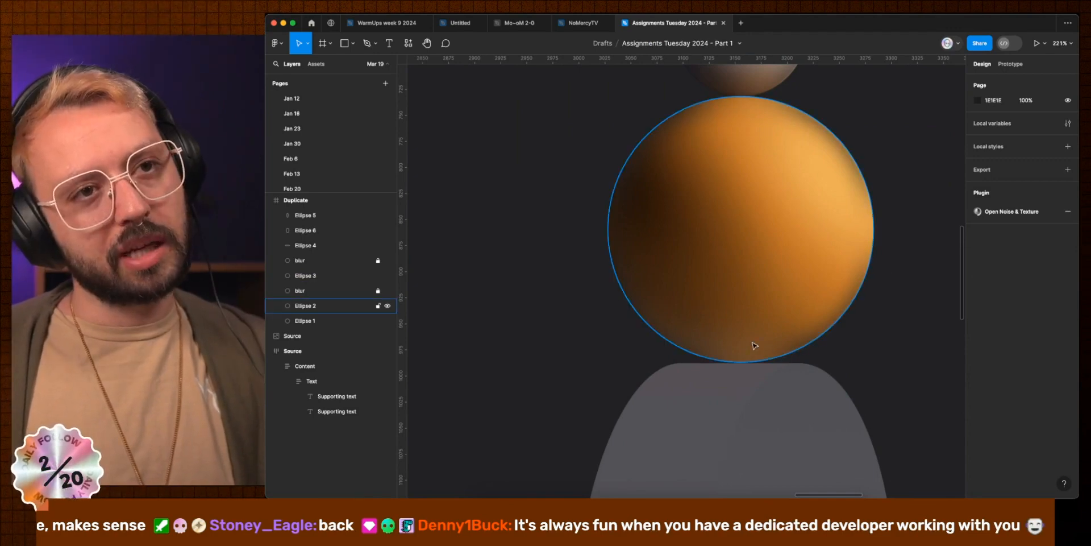
pyautogui.click(810, 234)
pyautogui.click(978, 348)
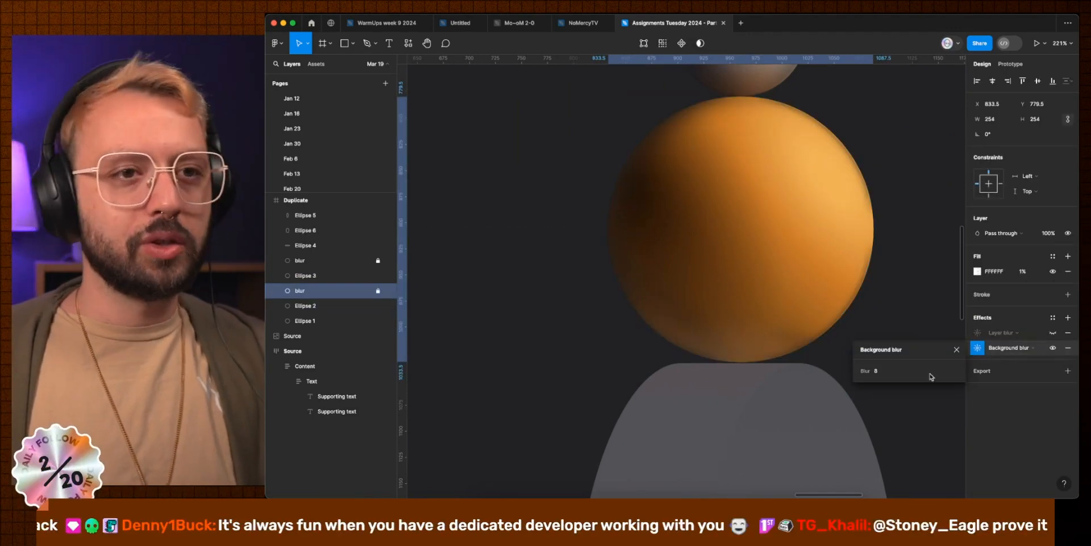
pyautogui.click(889, 375)
pyautogui.hotkey('shift', 'Down')
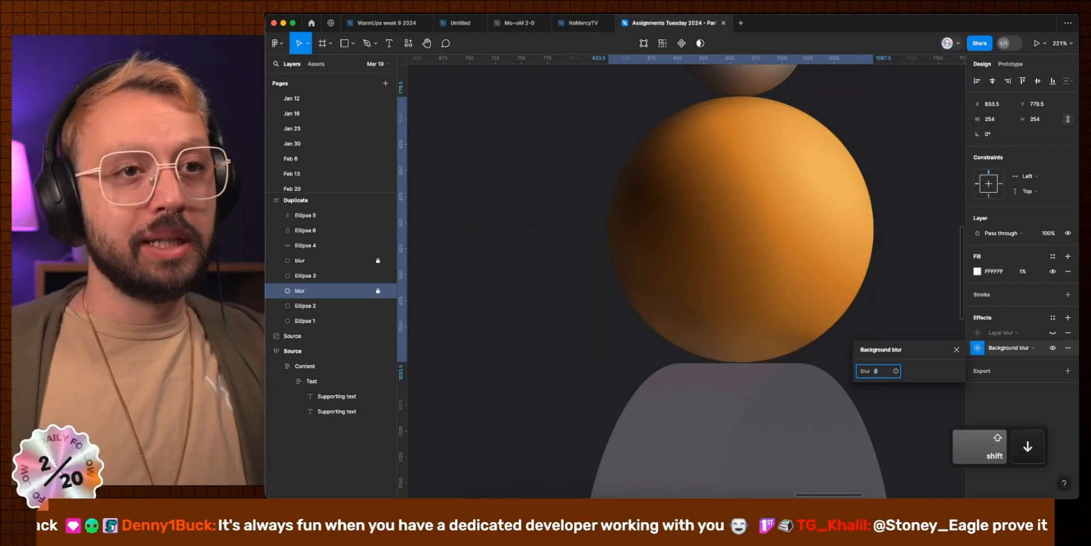
pyautogui.press('Up')
pyautogui.press('Up')
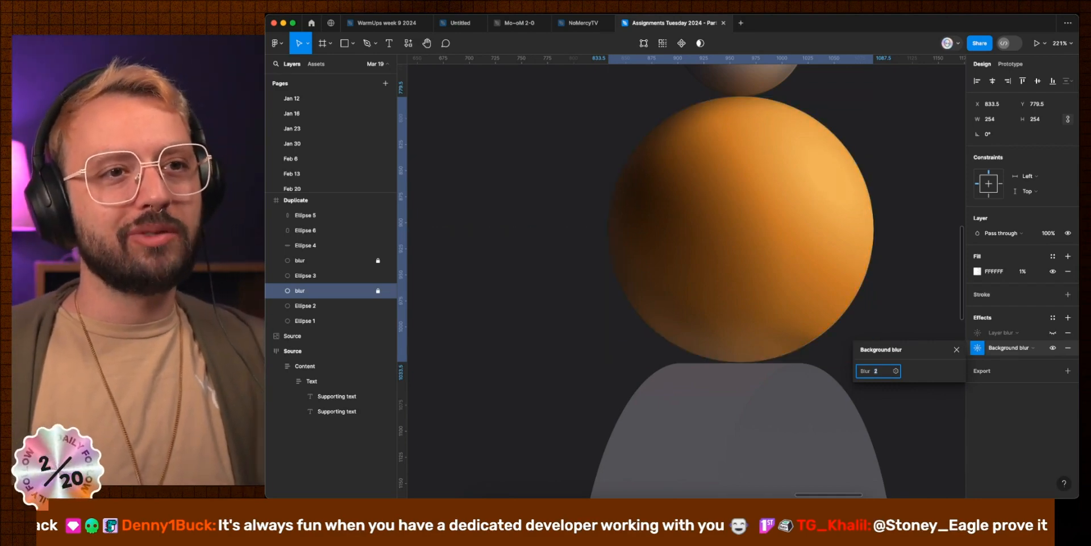
# Step: Try background blur values of 1 and then 9 on the orange ball's blur overlay
pyautogui.press('Down')
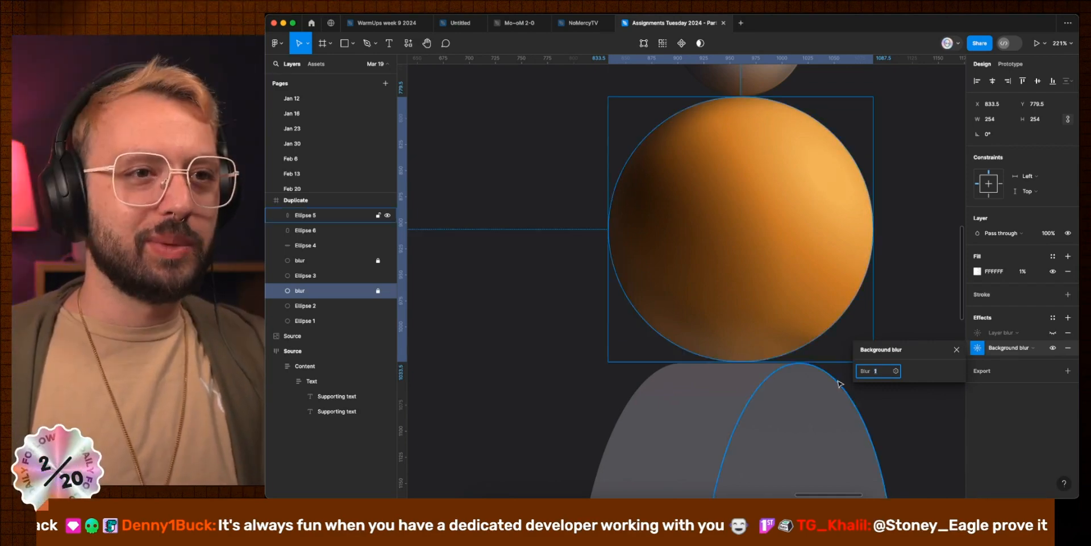
pyautogui.hotkey('shift', 'Up')
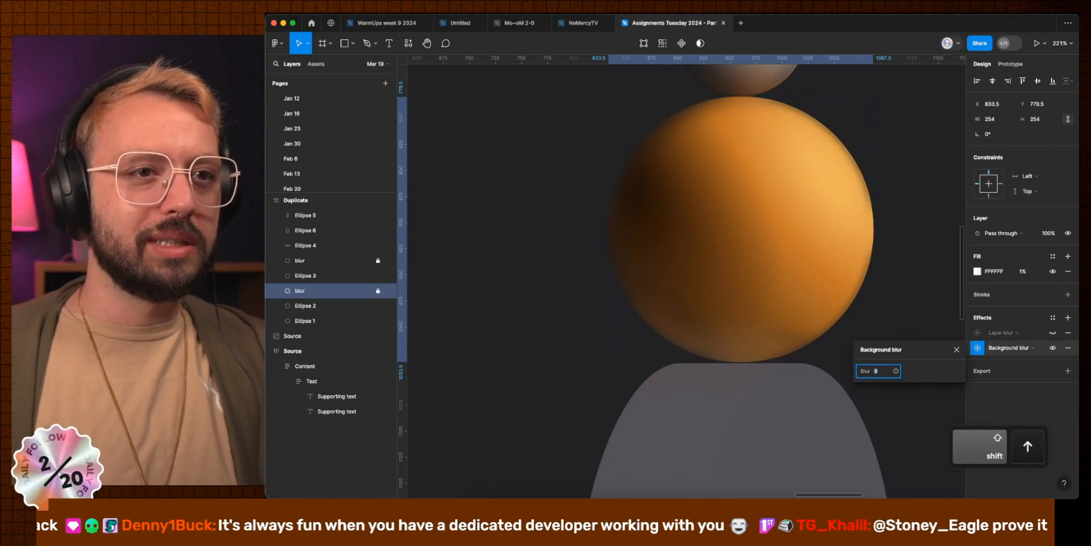
pyautogui.click(956, 349)
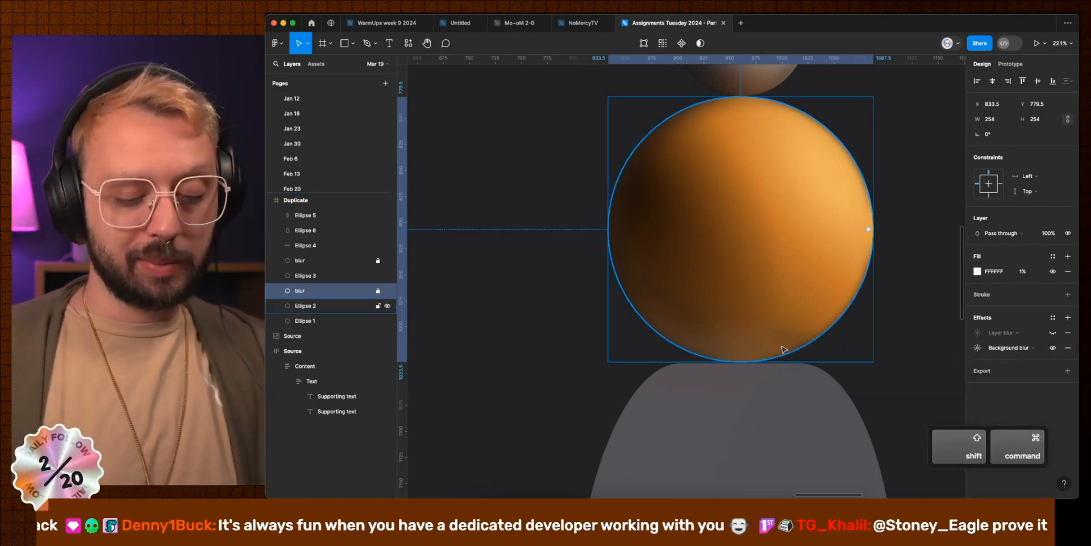
# Step: Change the orange ball's blur overlay to a linear gradient fill and adjust its size between 253 and 254, ending at 254 × 254
pyautogui.press('super+Up')
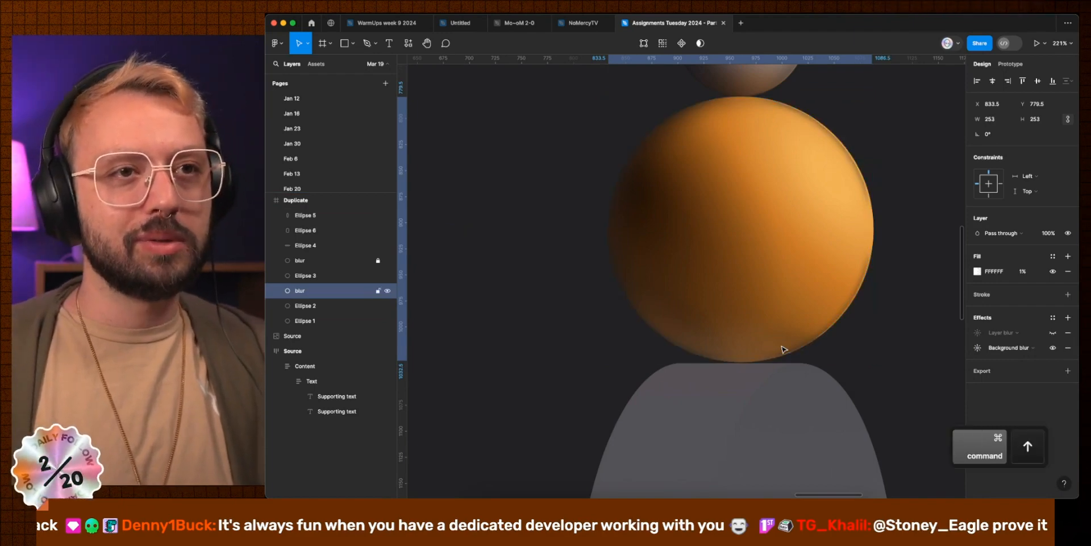
pyautogui.scroll(-5, 899, 244)
pyautogui.click(977, 272)
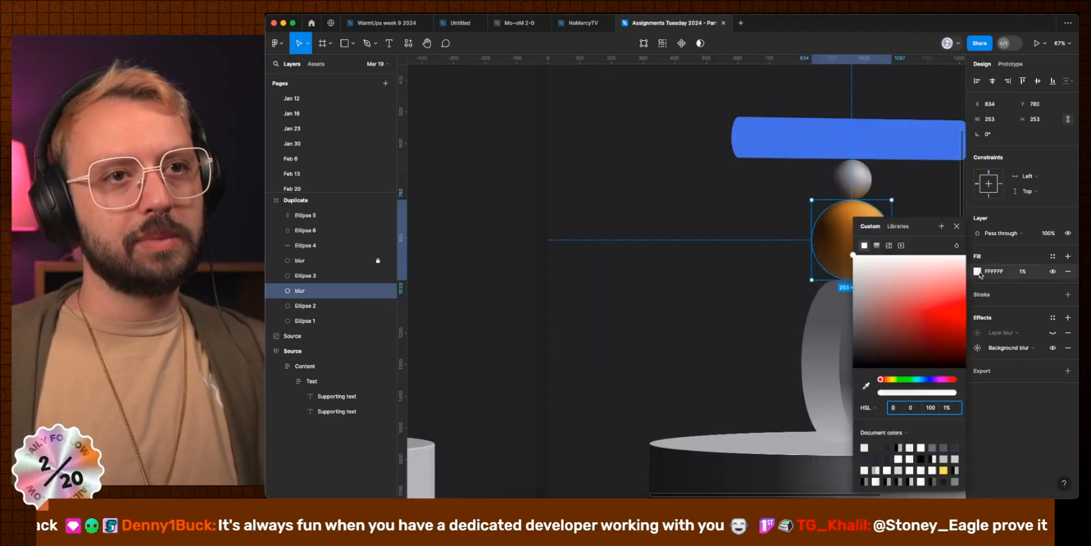
pyautogui.click(876, 245)
pyautogui.scroll(5, 663, 212)
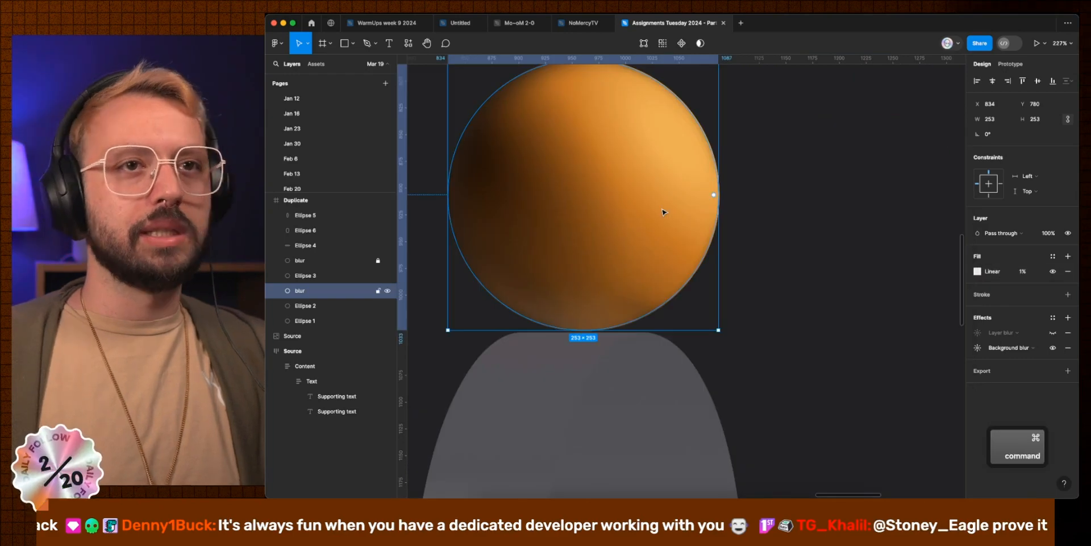
pyautogui.press('super+Right')
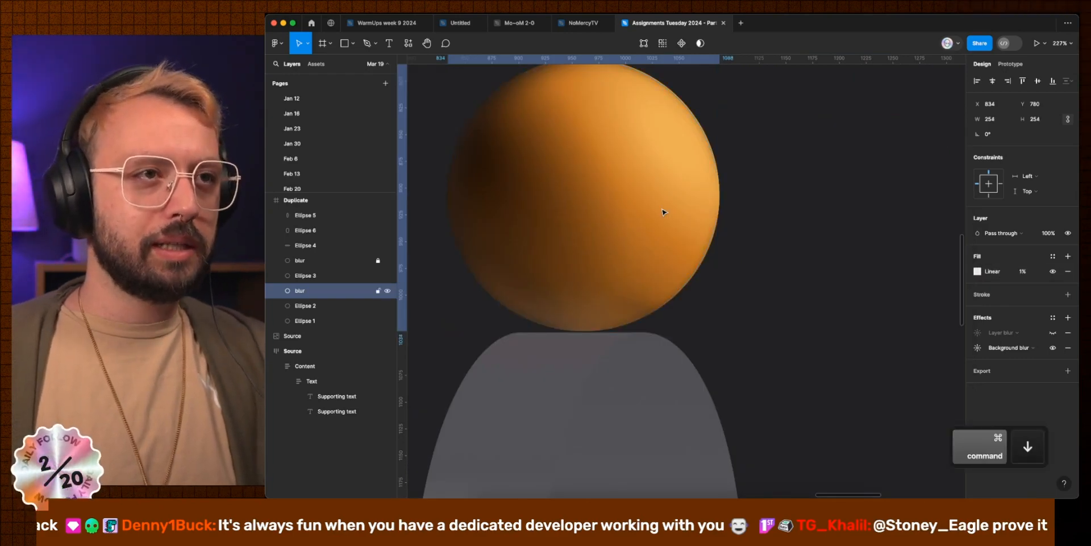
# Step: Set the blur overlay's position to X 3.5 and Y 779.5
pyautogui.click(1049, 104)
pyautogui.press('BackSpace')
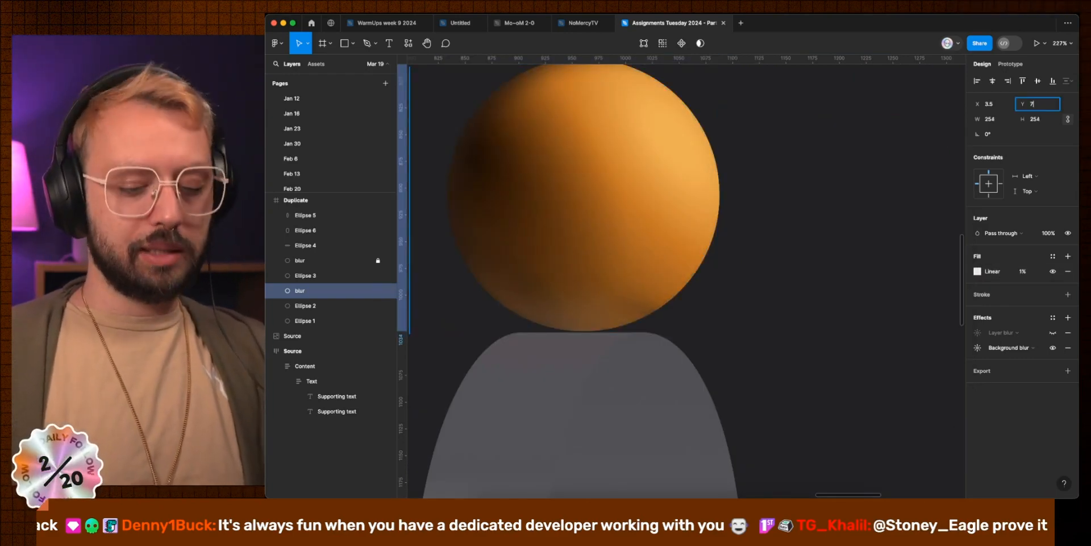
pyautogui.write('79.5')
pyautogui.press('Return')
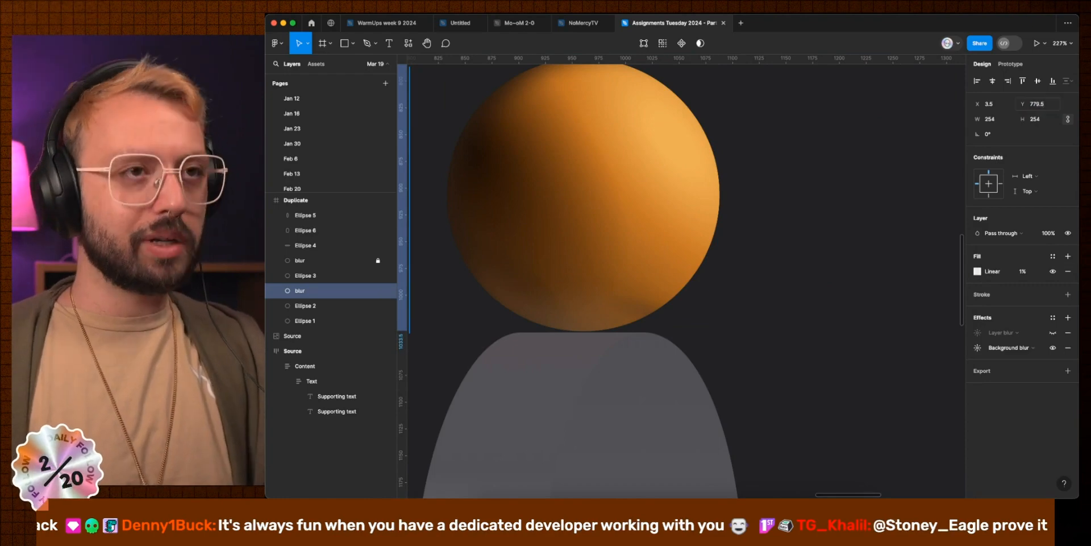
# Step: Reselect the blur overlay, show its layer blur and try different background blur values, including 1
pyautogui.click(854, 251)
pyautogui.scroll(-4, 794, 263)
pyautogui.keyDown('super'); pyautogui.click(692, 248); pyautogui.keyUp('super')
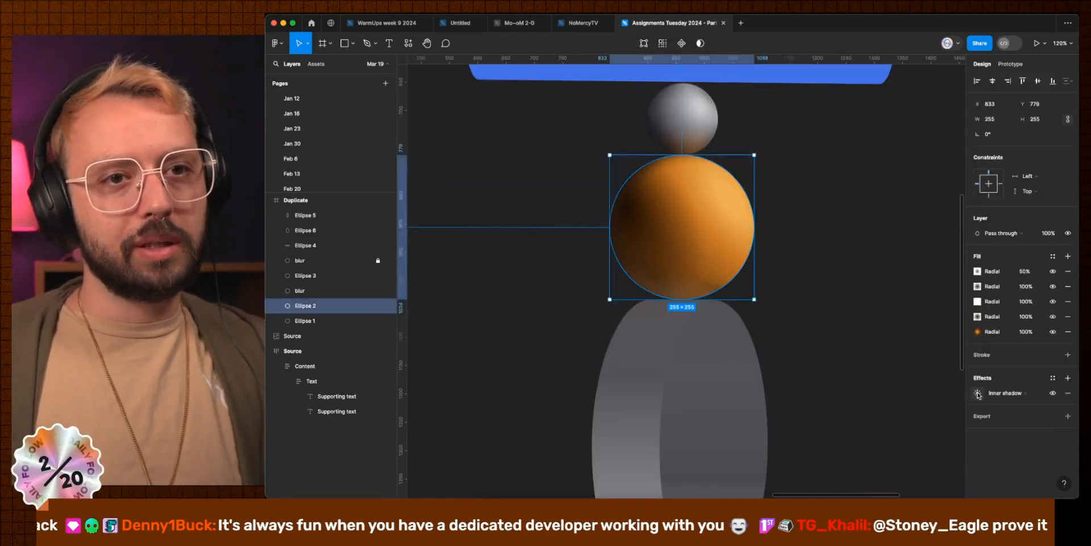
pyautogui.click(301, 290)
pyautogui.click(979, 334)
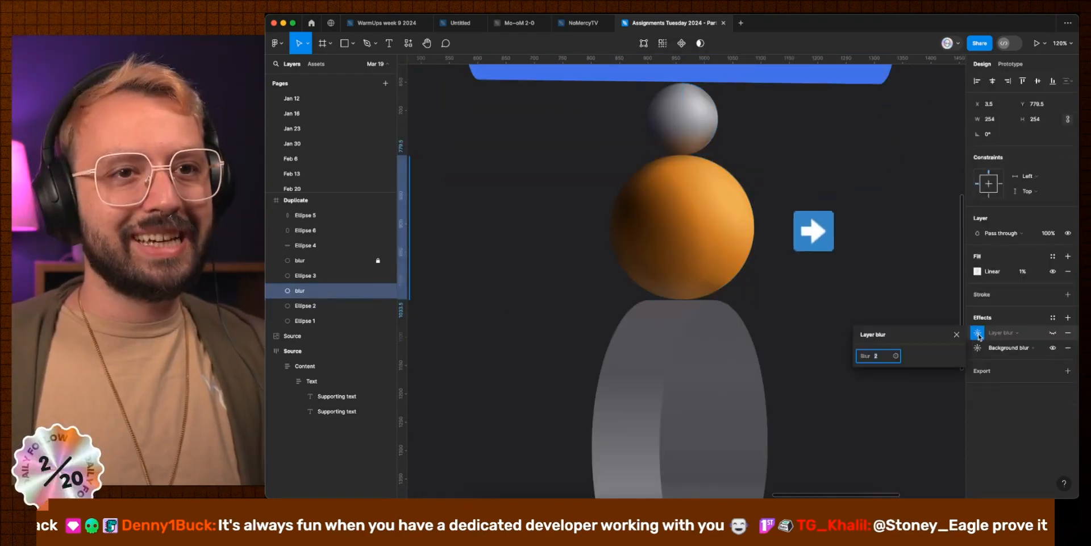
pyautogui.click(978, 347)
pyautogui.hotkey('shift', 'Down')
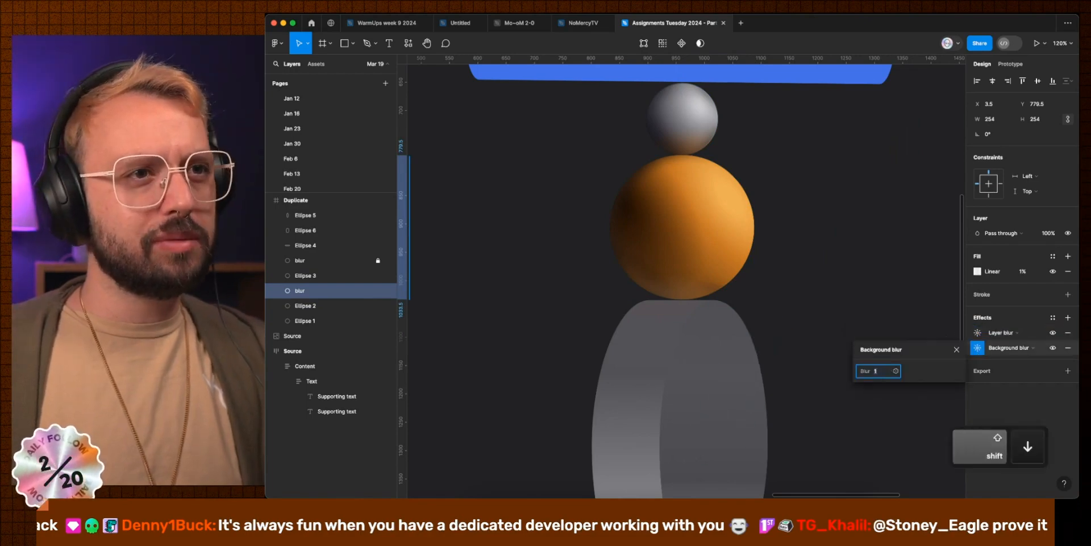
pyautogui.hotkey('shift', 'Up')
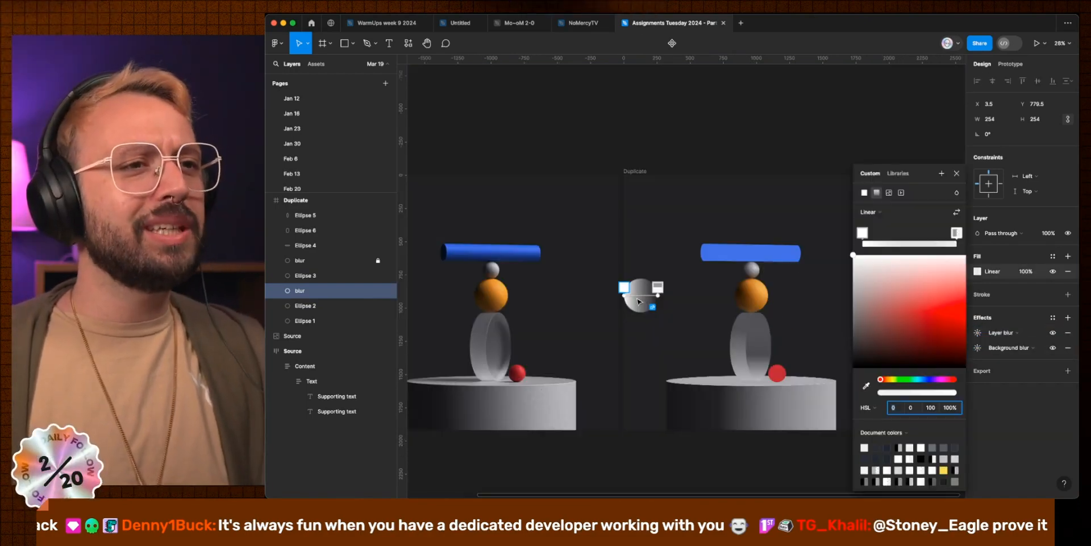
# Step: Move the misplaced blur overlay onto the orange ball at X 834, Y 780 and set its background blur to 2
pyautogui.moveTo(639, 302); pyautogui.dragTo(690, 301)
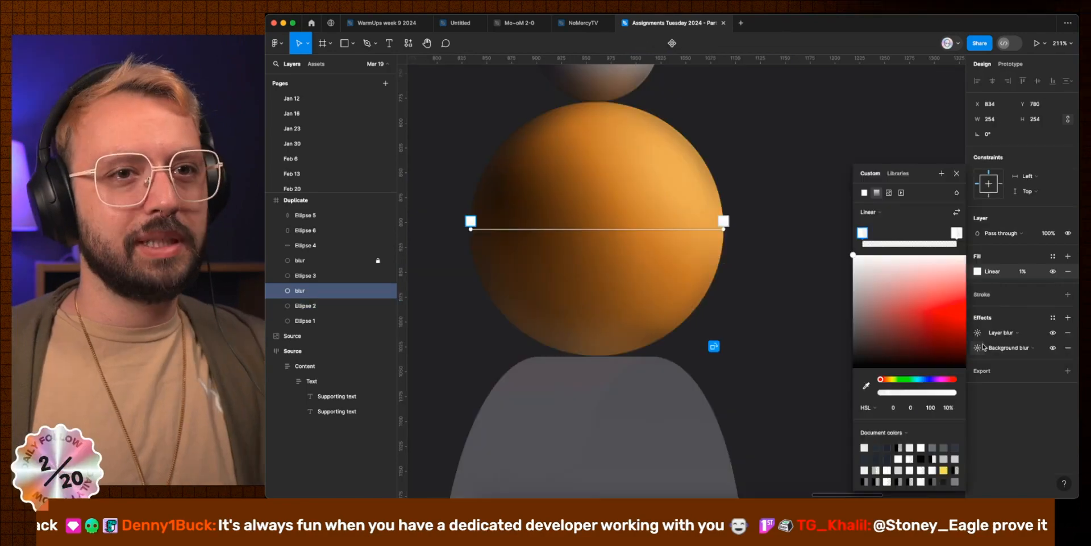
pyautogui.click(978, 347)
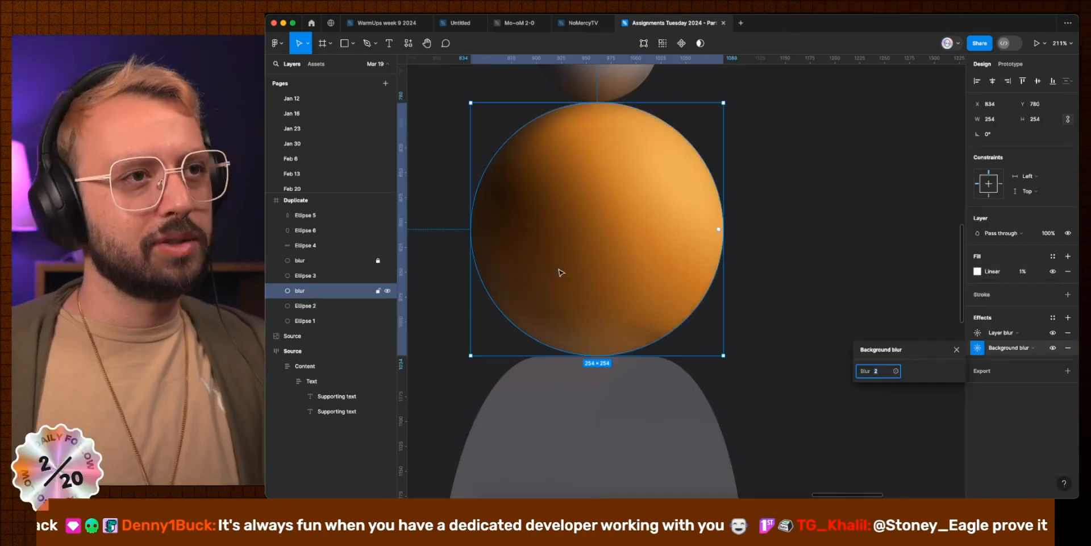
pyautogui.click(959, 349)
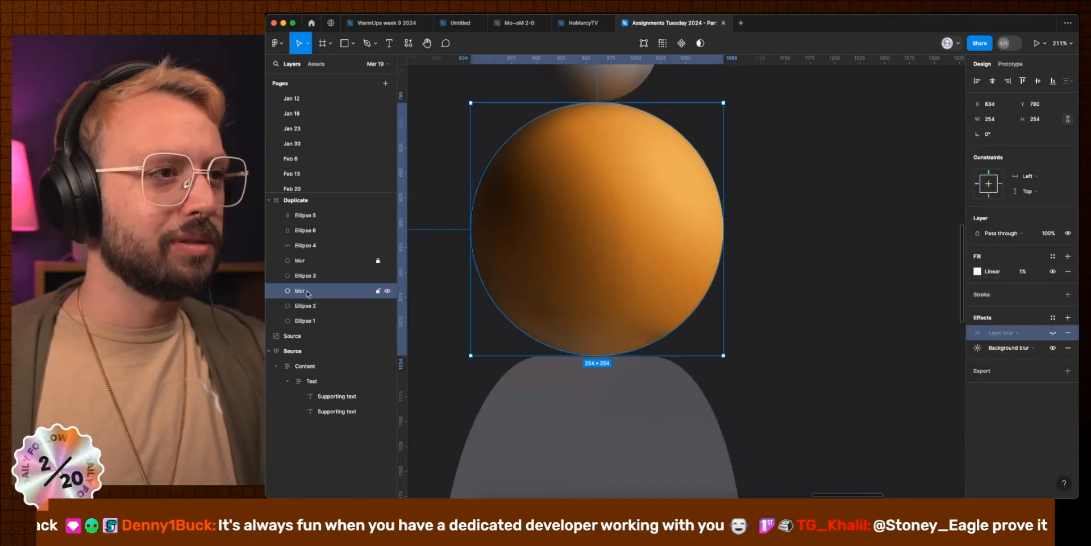
# Step: Move the flat red circle from the duplicate artwork next to the red ball in the source picture
pyautogui.click(748, 259)
pyautogui.scroll(5, 748, 259)
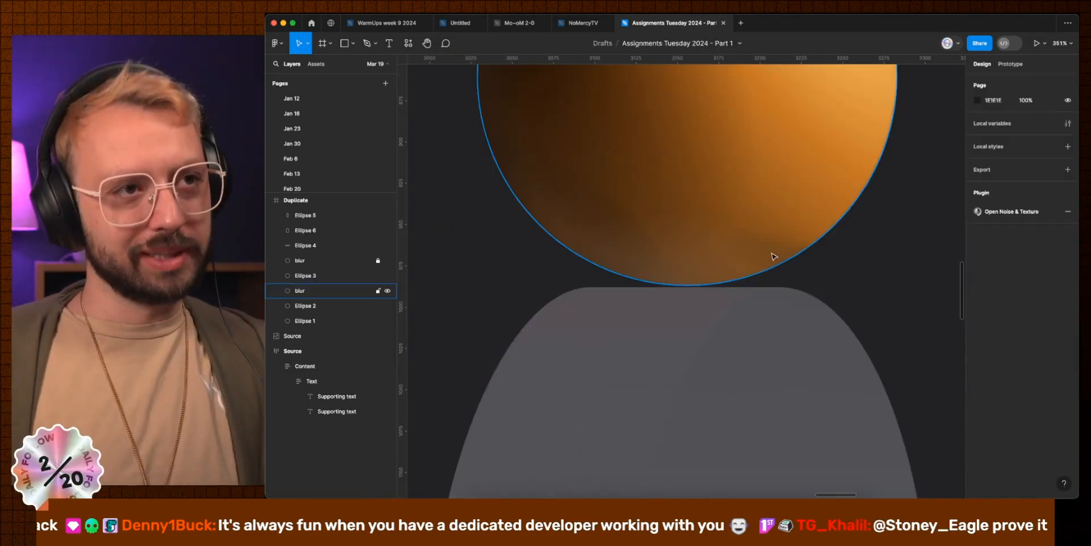
pyautogui.scroll(-10, 682, 205)
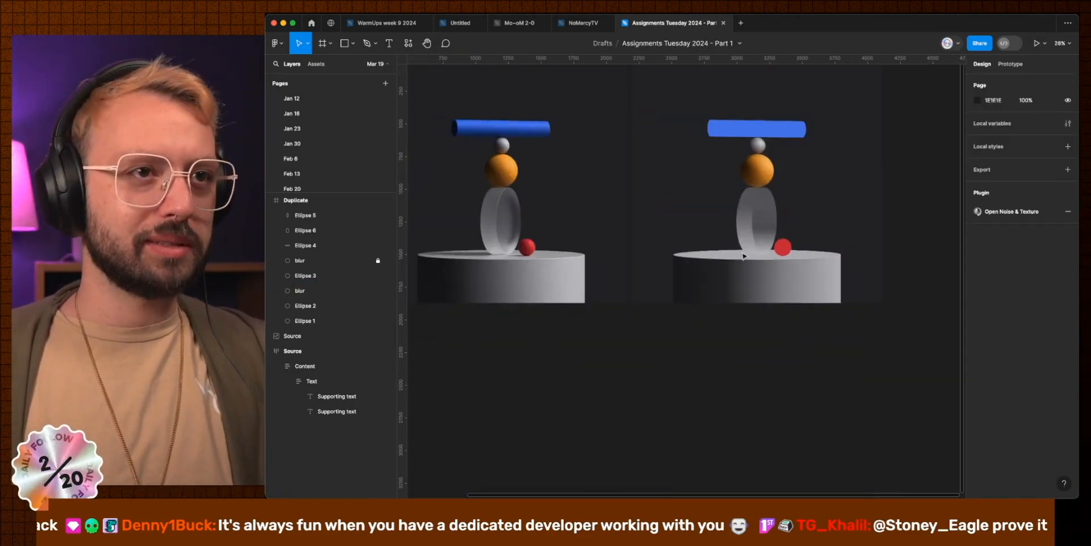
pyautogui.moveTo(782, 247); pyautogui.dragTo(547, 249)
pyautogui.scroll(8, 511, 250)
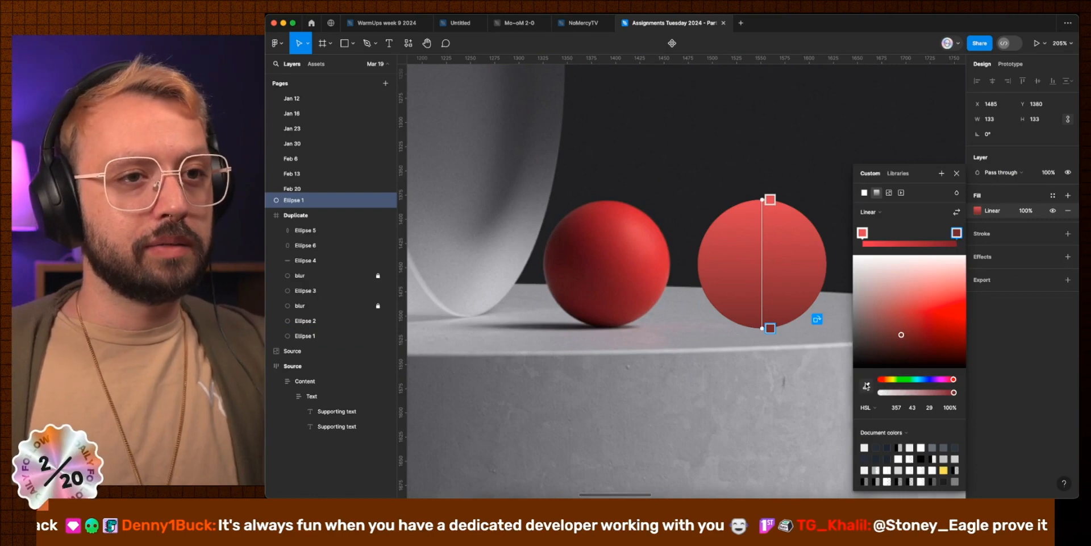
# Step: Sample the reference ball's dark shade for the linear gradient's end stop and add intermediate stops along the gradient
pyautogui.click(866, 386)
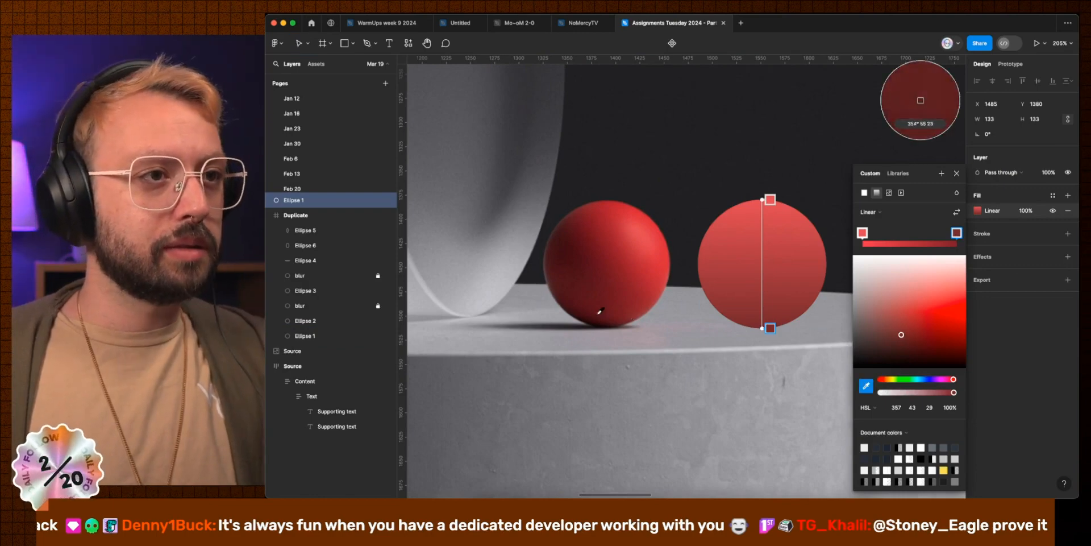
pyautogui.click(575, 304)
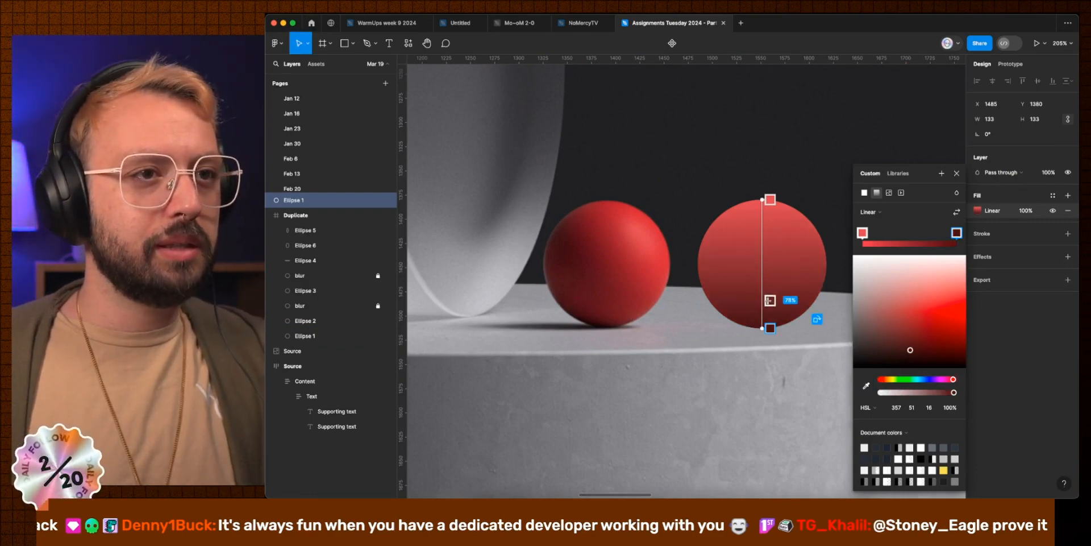
pyautogui.click(770, 300)
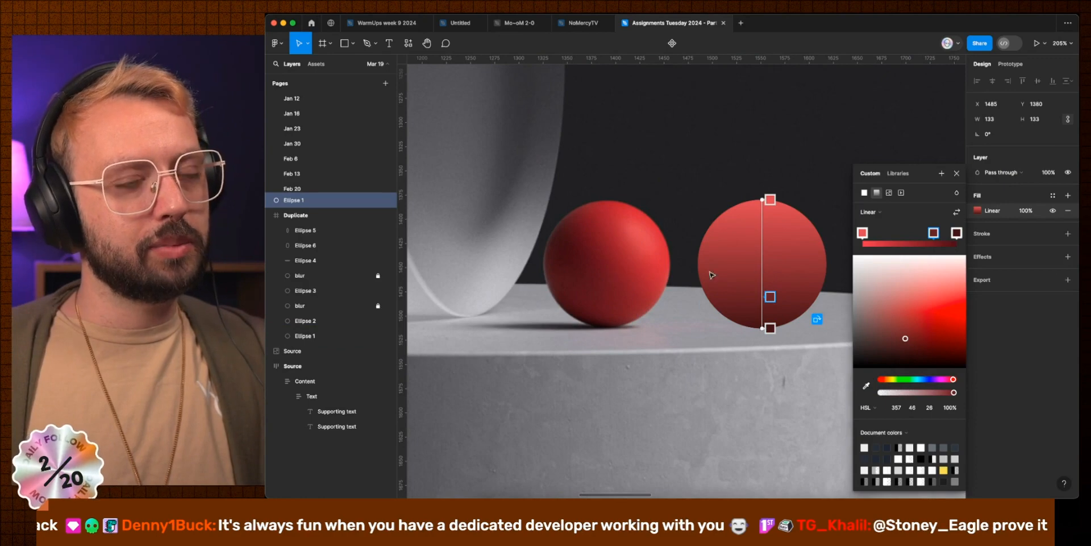
pyautogui.click(770, 258)
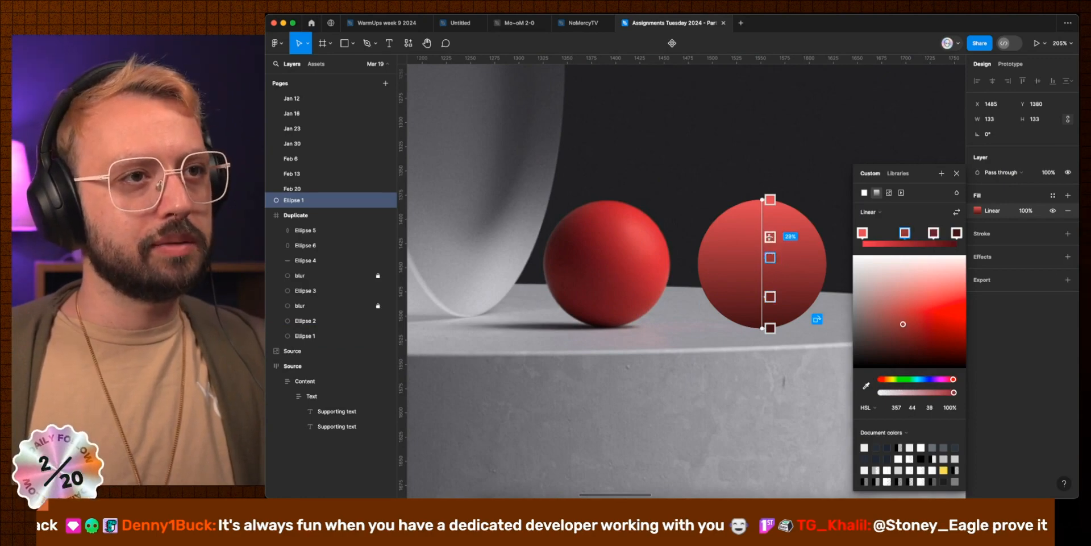
# Step: Make the gradient radial and stretch it diagonally from the circle's upper-right highlight to its lower-left edge
pyautogui.moveTo(762, 200); pyautogui.dragTo(789, 232)
pyautogui.moveTo(763, 328); pyautogui.dragTo(714, 308)
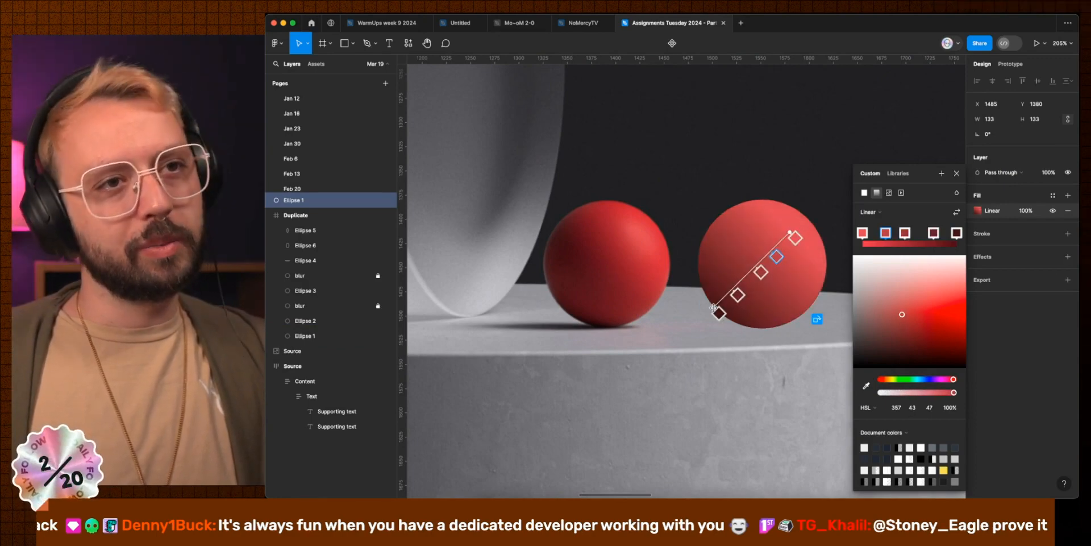
pyautogui.moveTo(791, 232); pyautogui.dragTo(787, 233)
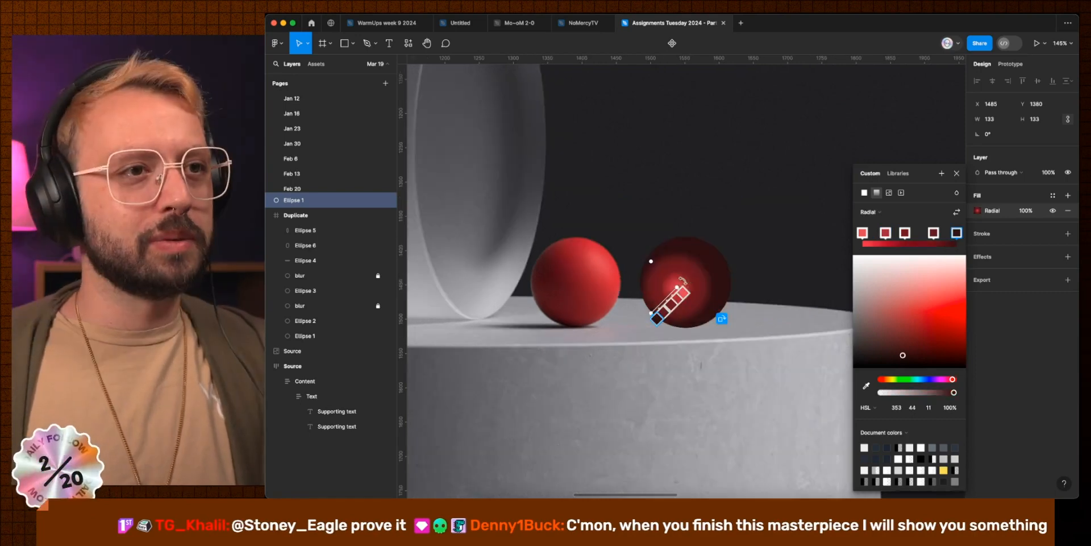
pyautogui.moveTo(684, 280); pyautogui.dragTo(707, 258)
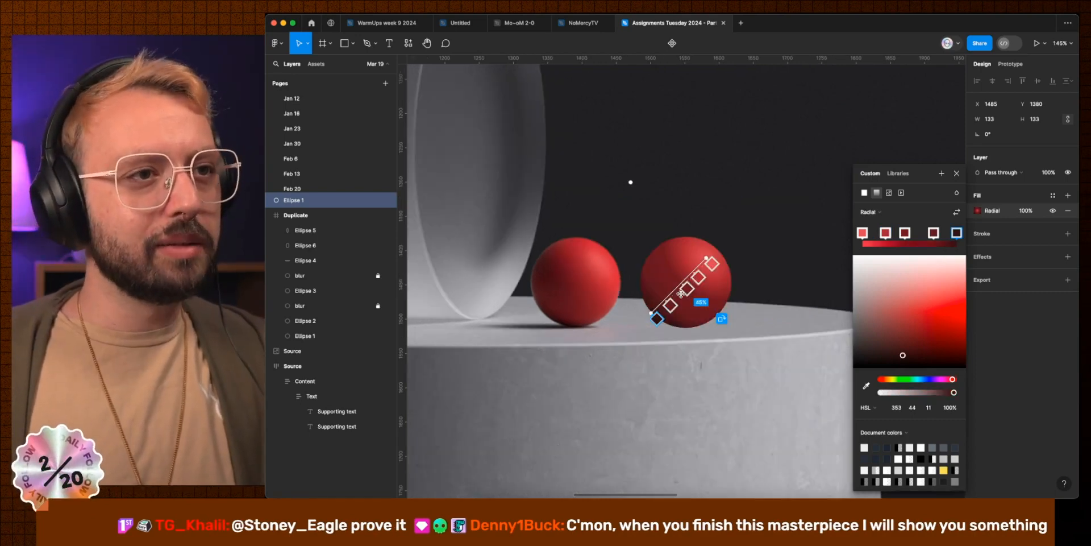
# Step: Recolour the middle gradient stop with a red sampled from the reference ball, then set its hex value to A03137
pyautogui.click(685, 289)
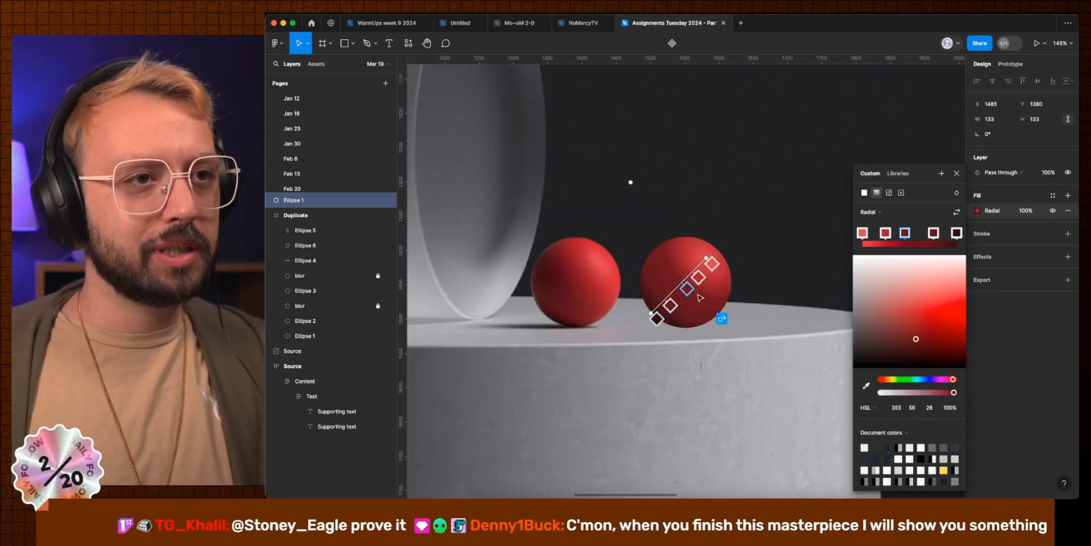
pyautogui.press('i')
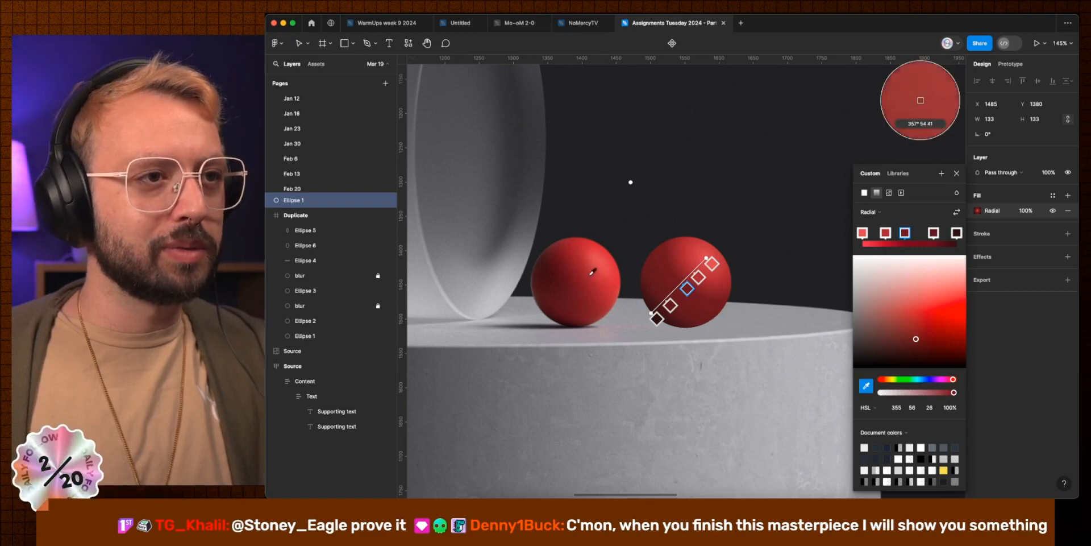
pyautogui.click(593, 272)
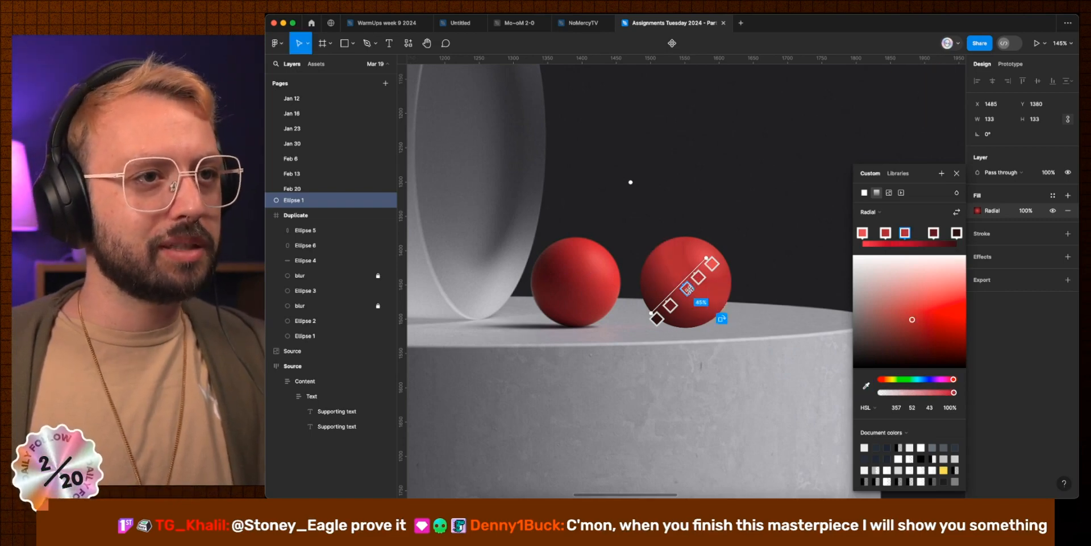
pyautogui.click(698, 277)
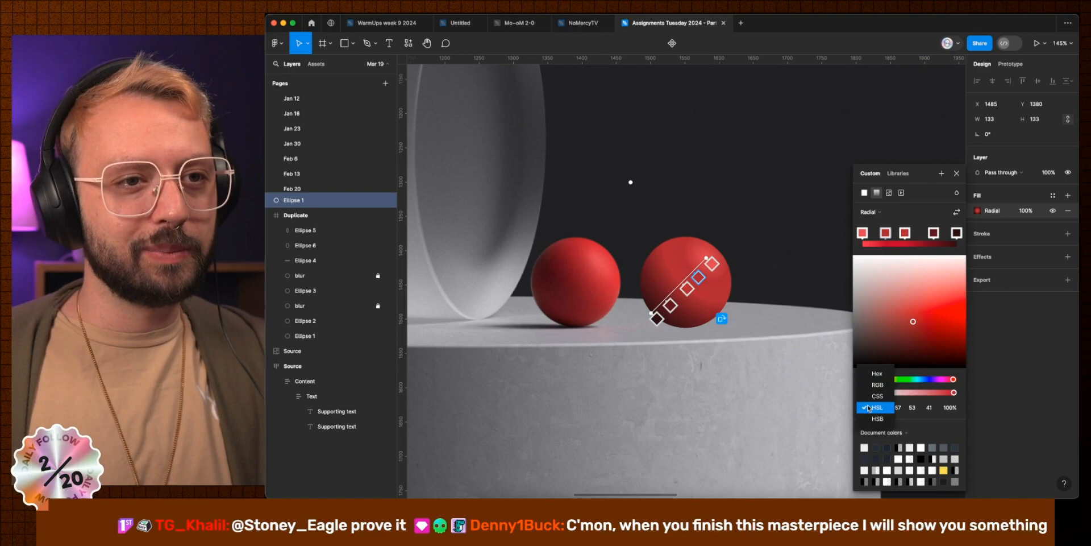
pyautogui.click(877, 373)
pyautogui.click(898, 408)
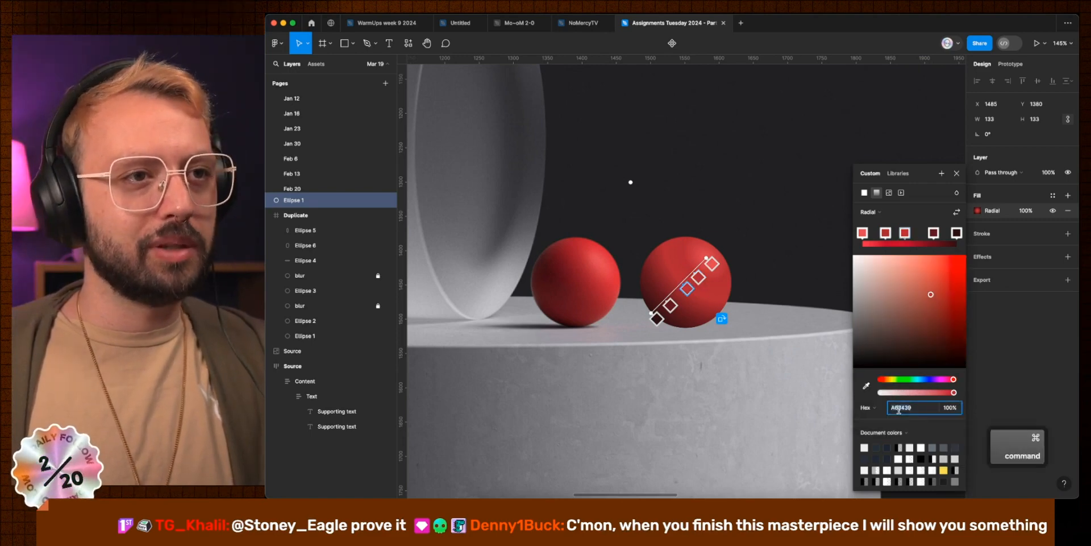
pyautogui.write('A03137')
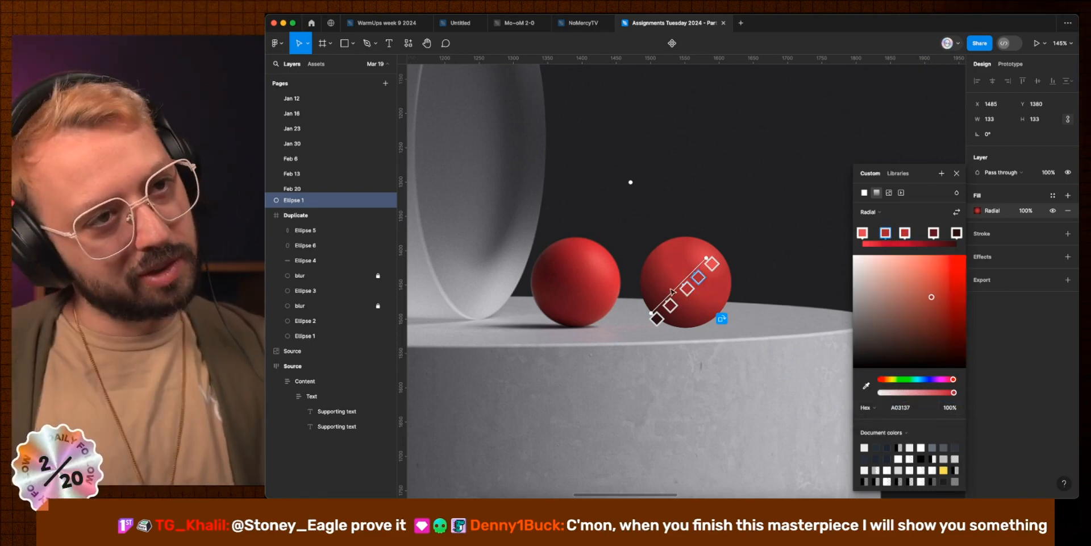
# Step: Darken the middle gradient stop to 77181E, shifting the second stop toward the highlight and the fourth toward the middle
pyautogui.click(687, 288)
pyautogui.scroll(5, 685, 265)
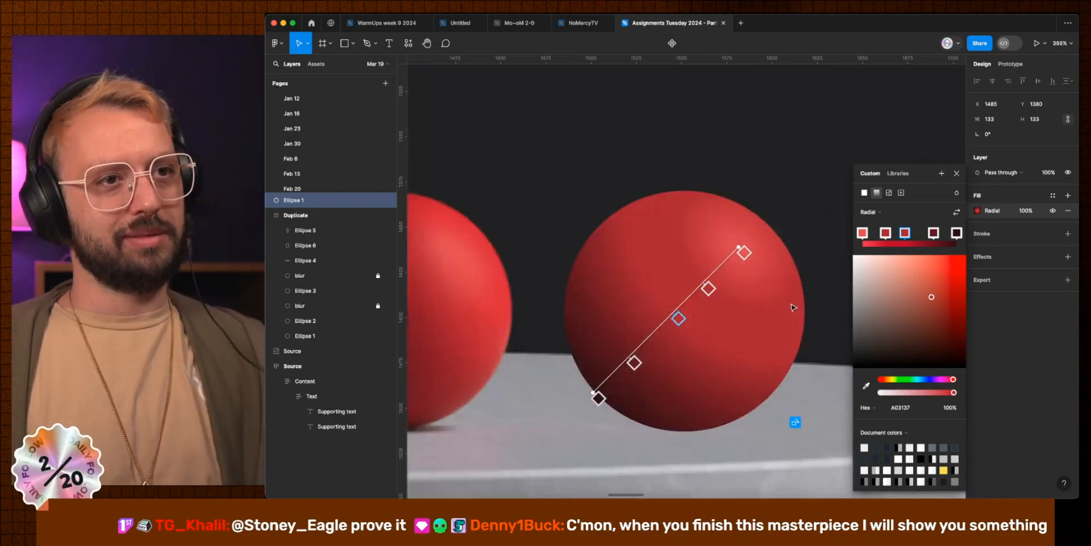
pyautogui.scroll(-2, 793, 307)
pyautogui.moveTo(932, 301); pyautogui.dragTo(943, 319)
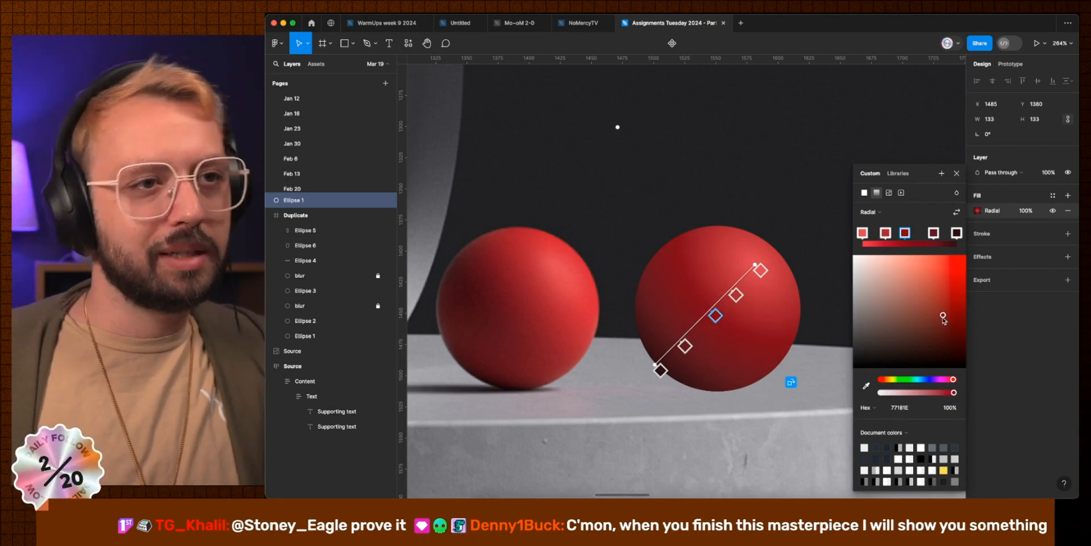
pyautogui.moveTo(737, 294); pyautogui.dragTo(743, 288)
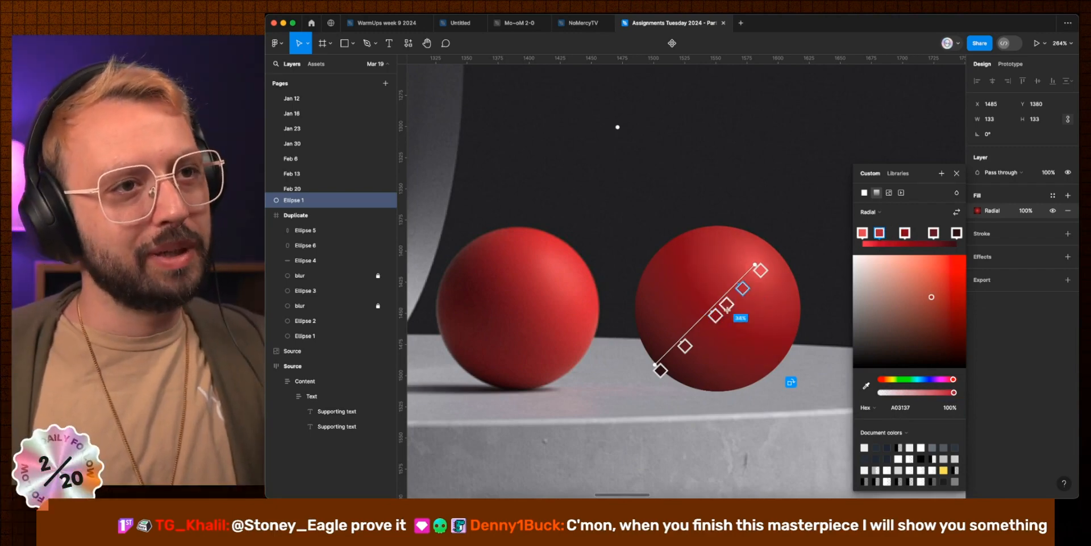
pyautogui.moveTo(685, 346); pyautogui.dragTo(693, 338)
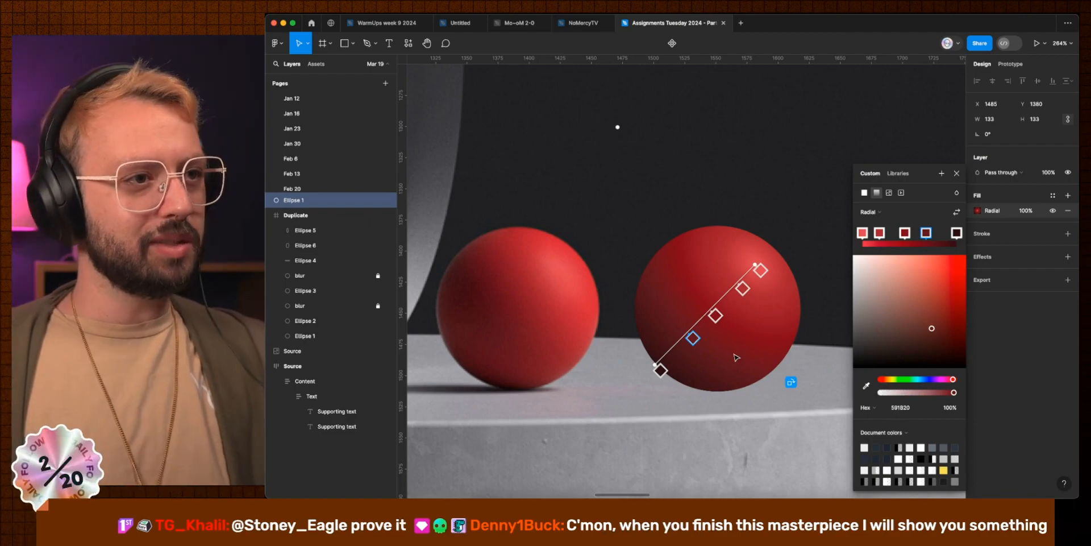
pyautogui.press('super+c')
pyautogui.click(660, 370)
pyautogui.press('Escape')
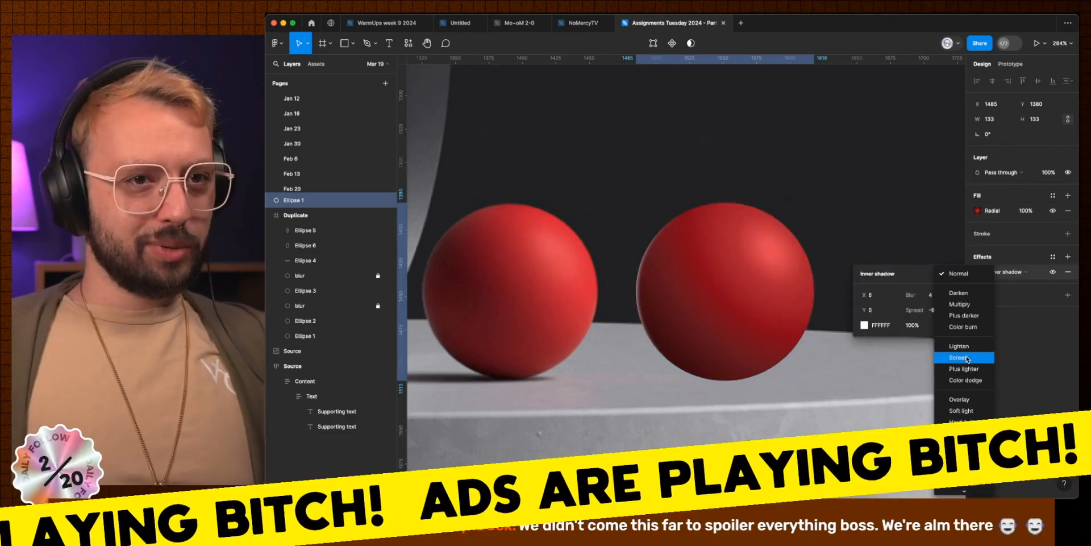
# Step: Change the blend mode of the circle's white inner shadow and set its opacity to 50% and blur to 2
pyautogui.click(967, 345)
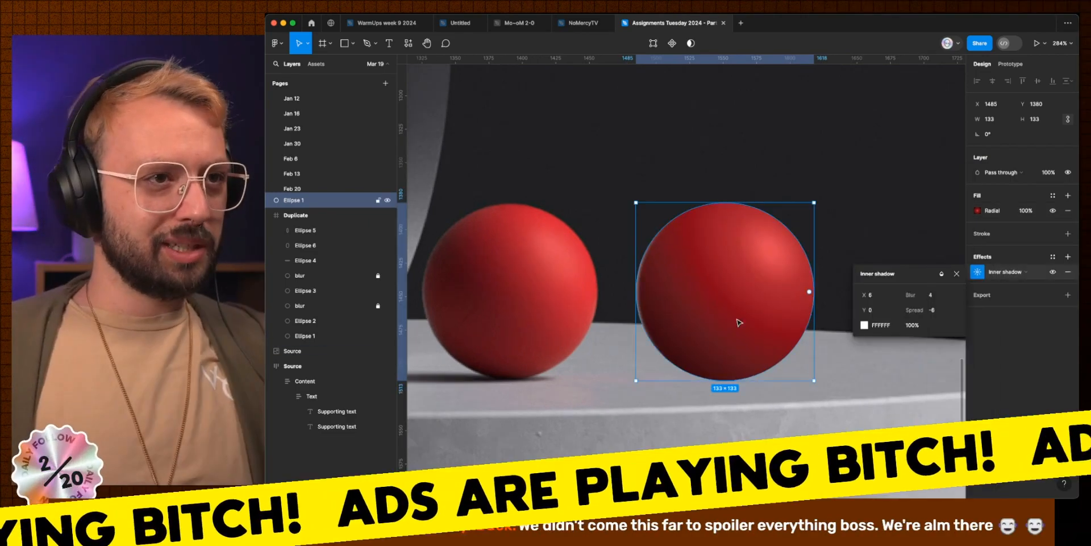
pyautogui.click(912, 325)
pyautogui.write('60')
pyautogui.press('Return')
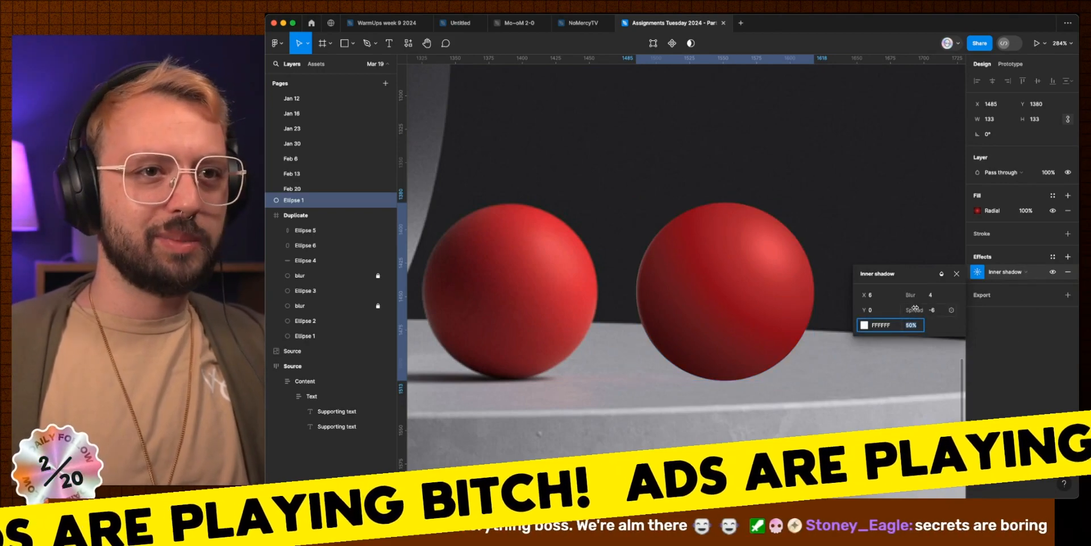
pyautogui.click(934, 298)
pyautogui.write('2')
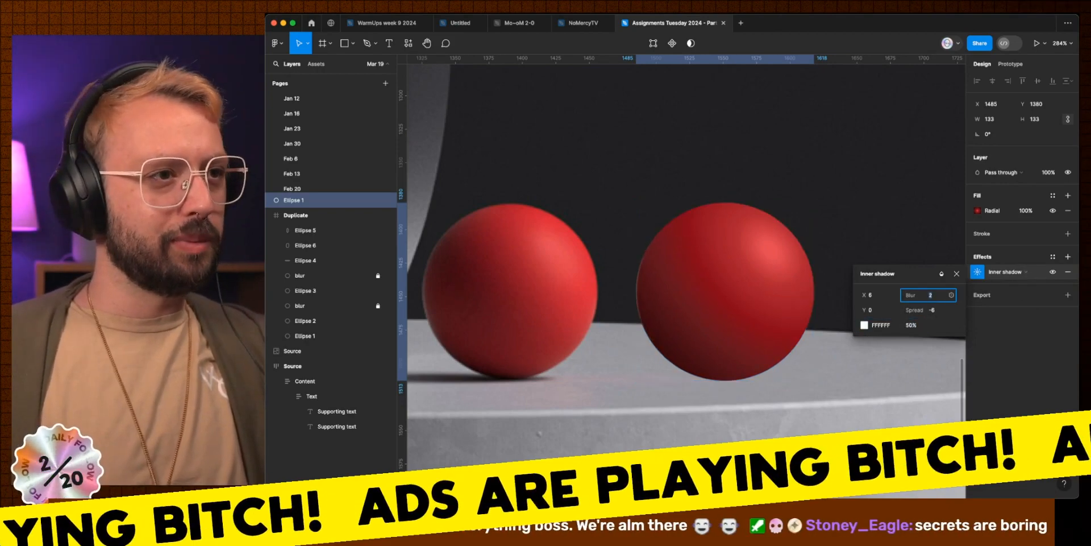
pyautogui.click(879, 298)
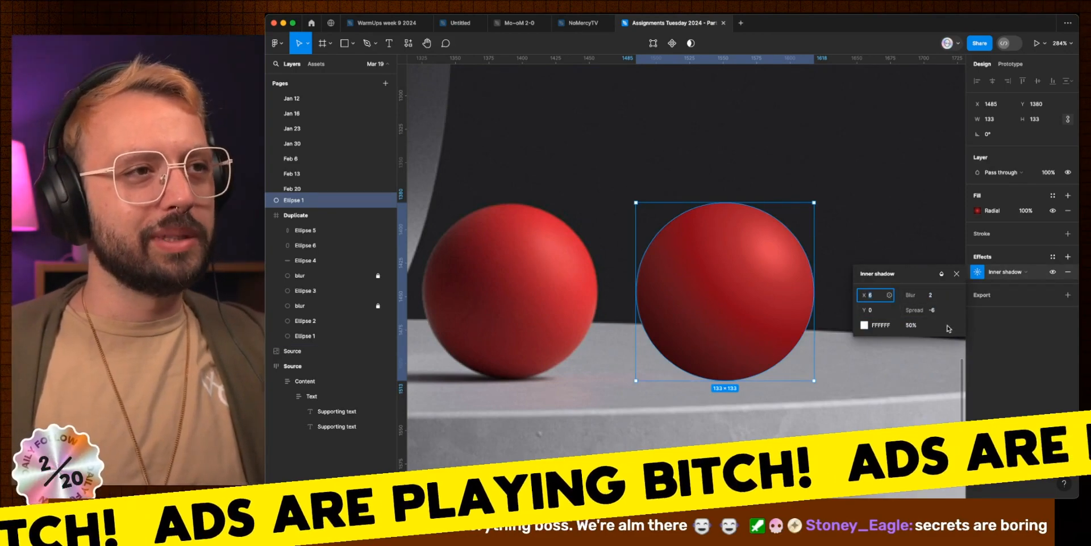
# Step: Duplicate the white inner shadow on the circle and set the copy's X offset to 14
pyautogui.click(1017, 257)
pyautogui.press('super+c')
pyautogui.press('super+v')
pyautogui.click(974, 271)
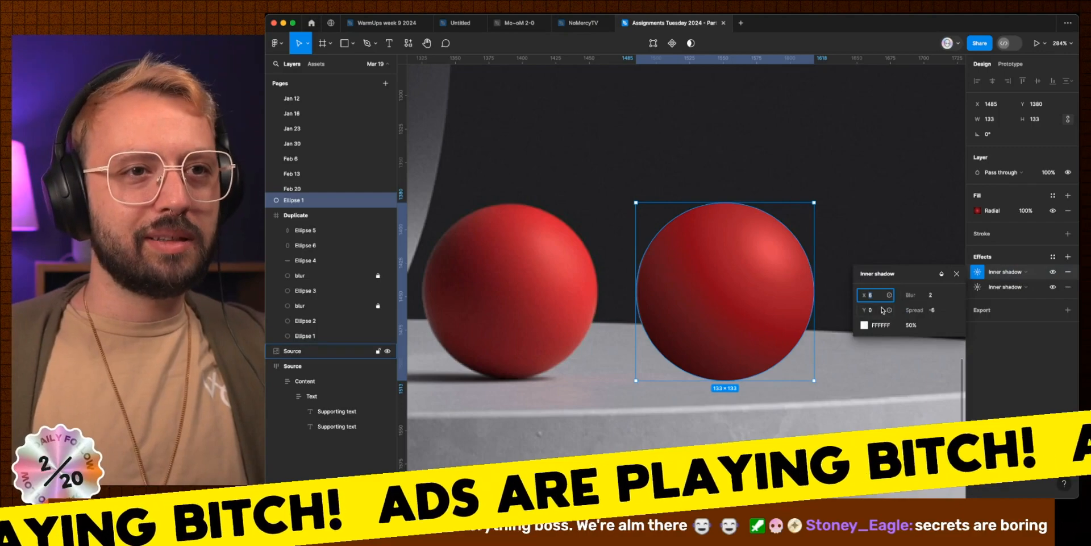
pyautogui.write('14')
pyautogui.press('Return')
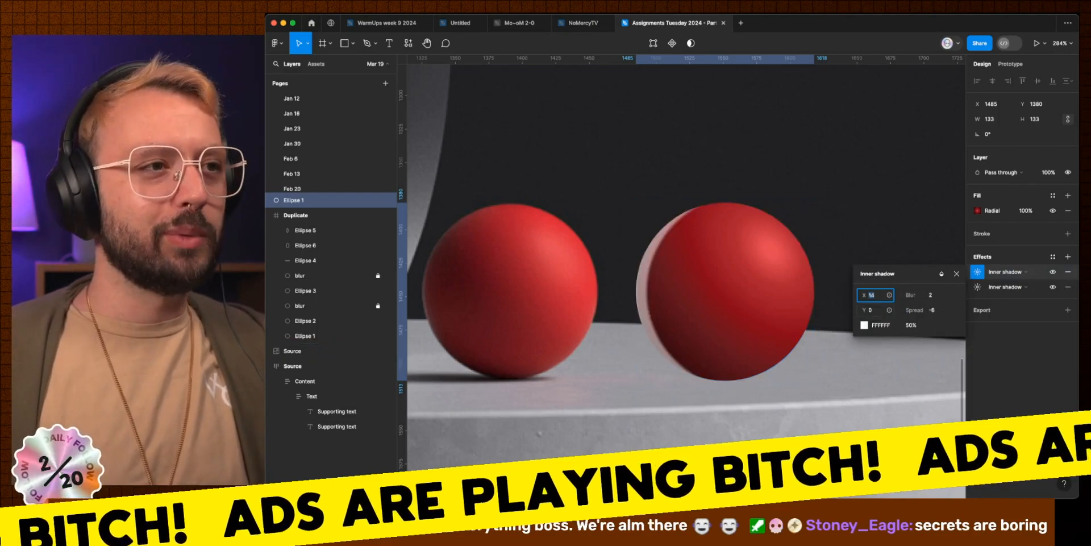
# Step: Soften the duplicated inner shadow with a blur of 18 and an opacity of 10%
pyautogui.click(937, 296)
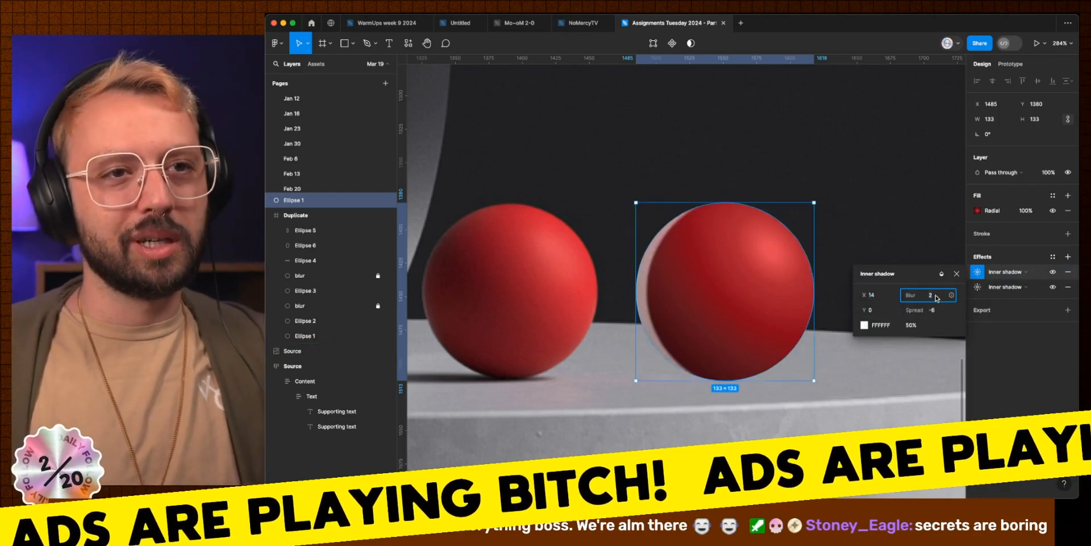
pyautogui.write('18')
pyautogui.press('Return')
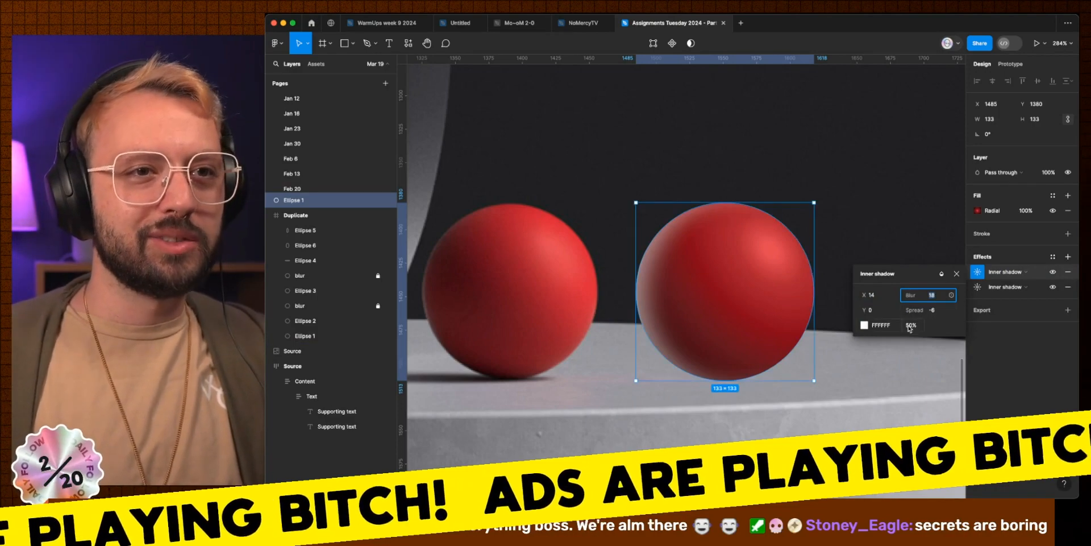
pyautogui.click(910, 325)
pyautogui.write('10')
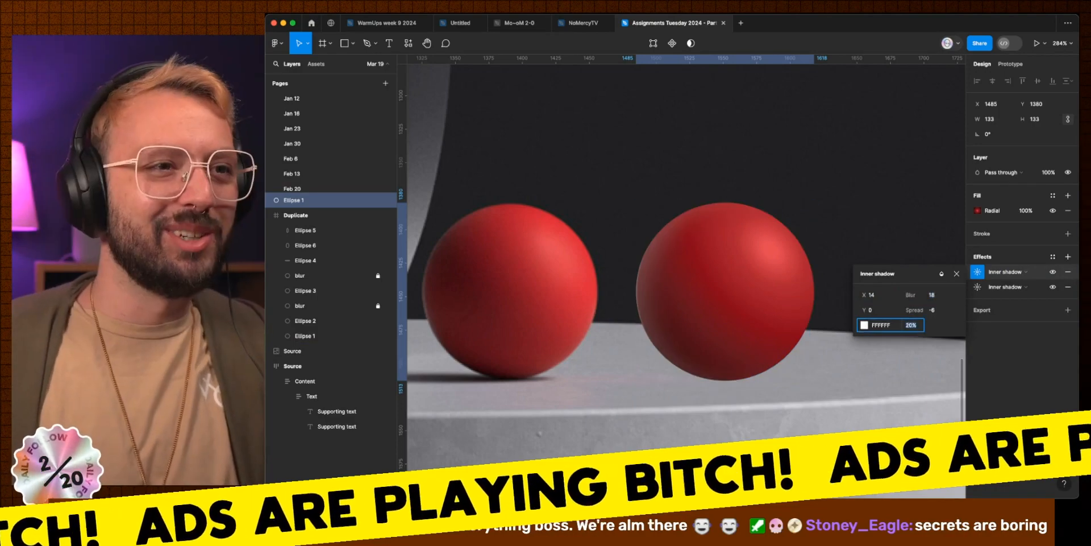
pyautogui.press('Return')
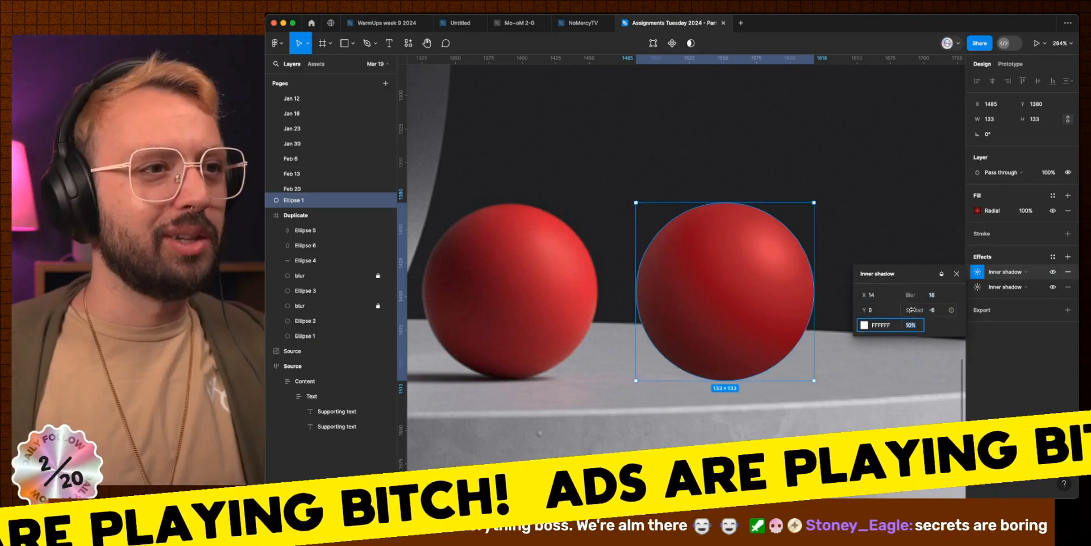
# Step: Add a black inner shadow to the circle with a spread of -8 and a Y offset of -11
pyautogui.click(1068, 257)
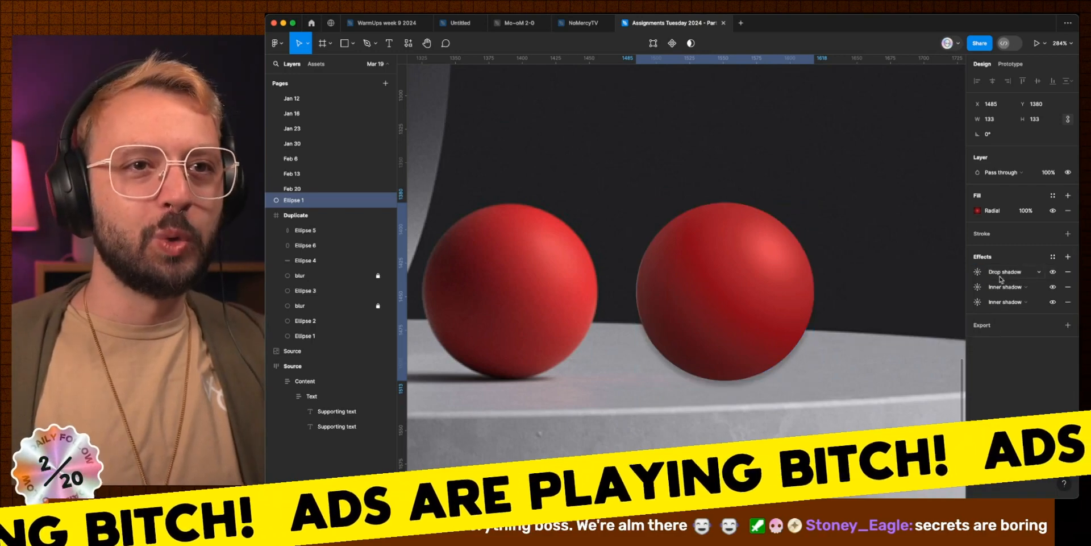
pyautogui.click(978, 272)
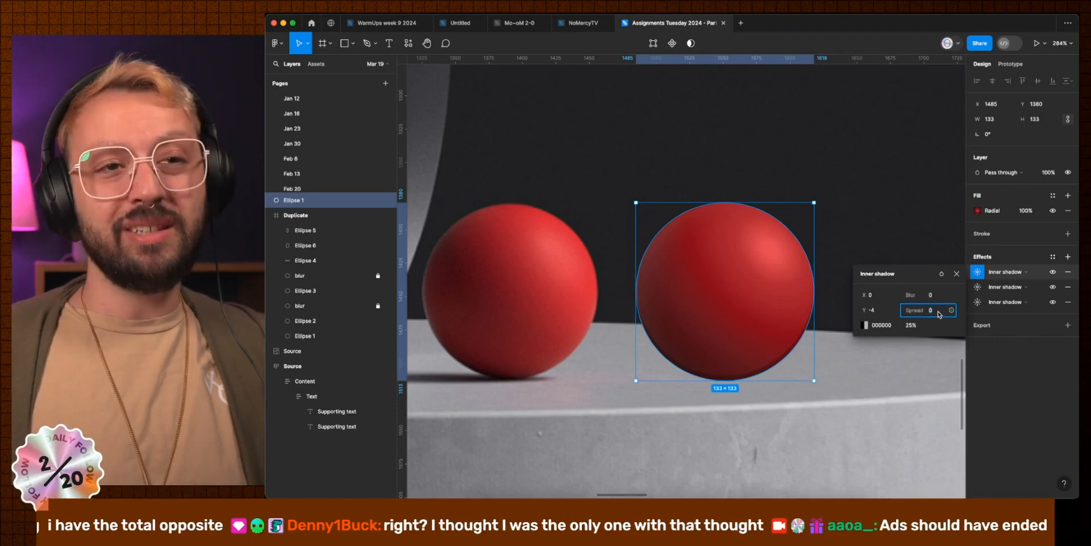
pyautogui.hotkey('shift', 'Down')
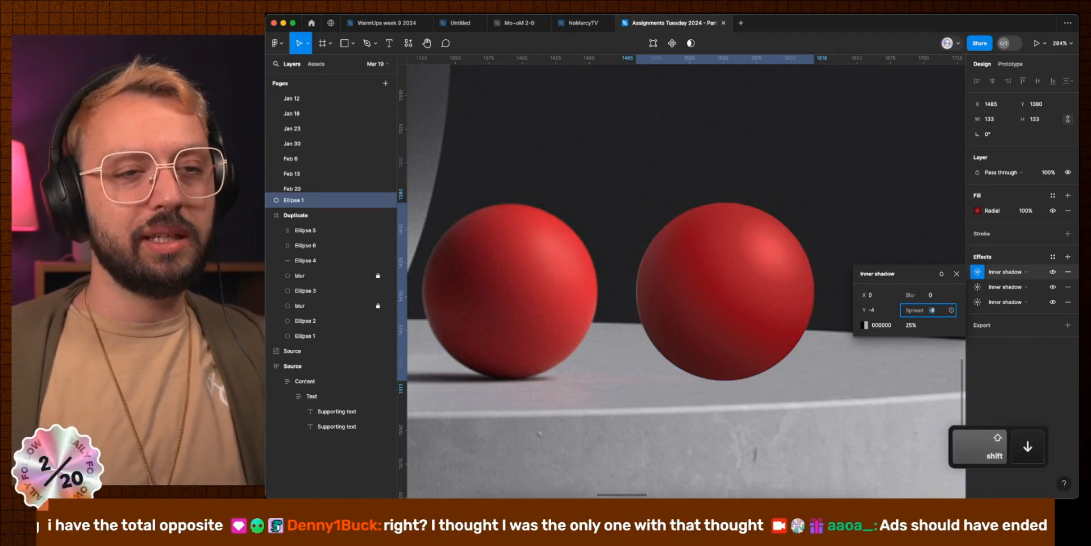
pyautogui.click(877, 311)
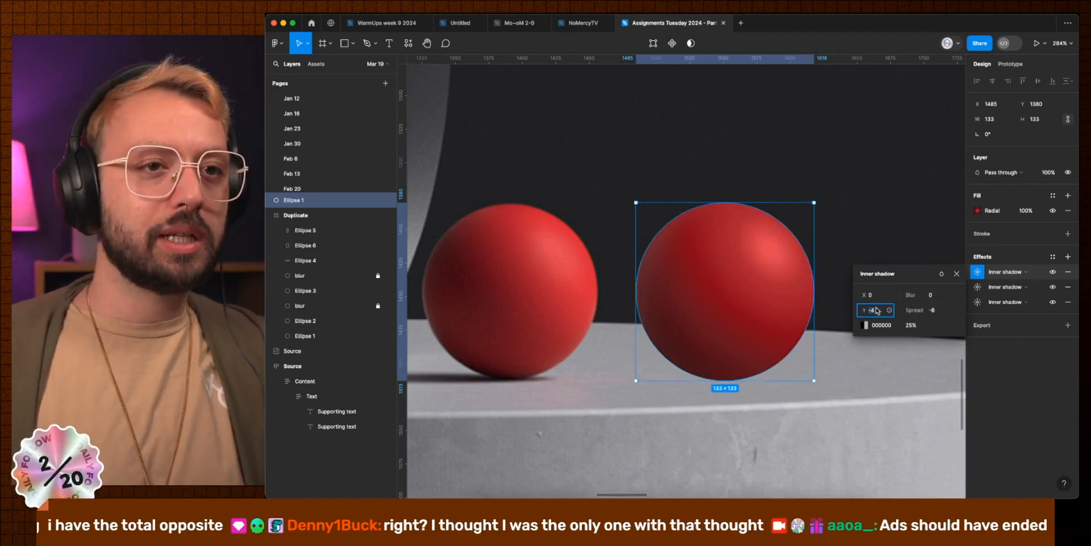
pyautogui.press('Up')
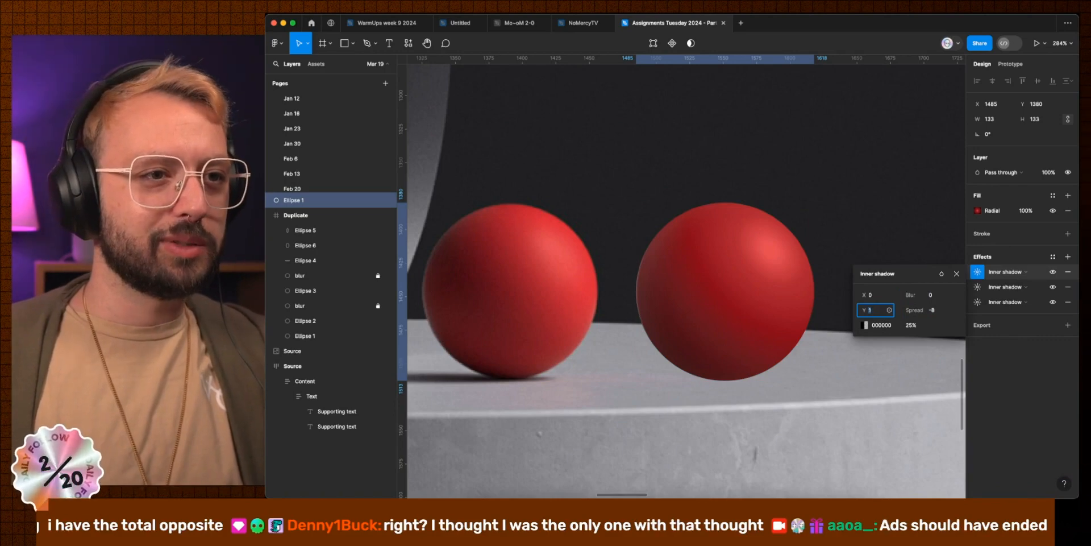
pyautogui.moveTo(873, 314); pyautogui.dragTo(864, 315)
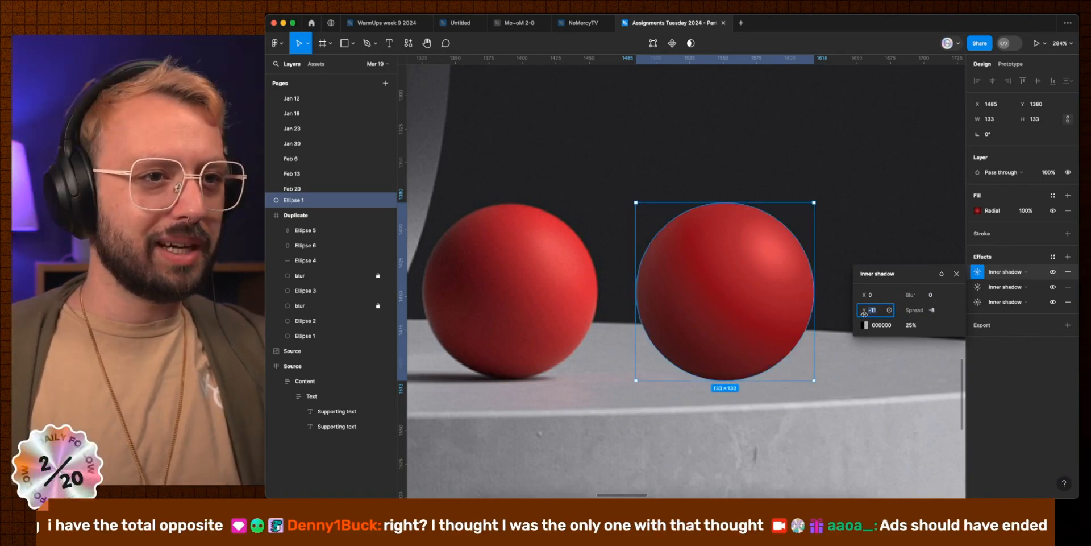
# Step: Set the black inner shadow's X offset to 2 and its blur to 8
pyautogui.click(875, 296)
pyautogui.press('Up')
pyautogui.press('Up')
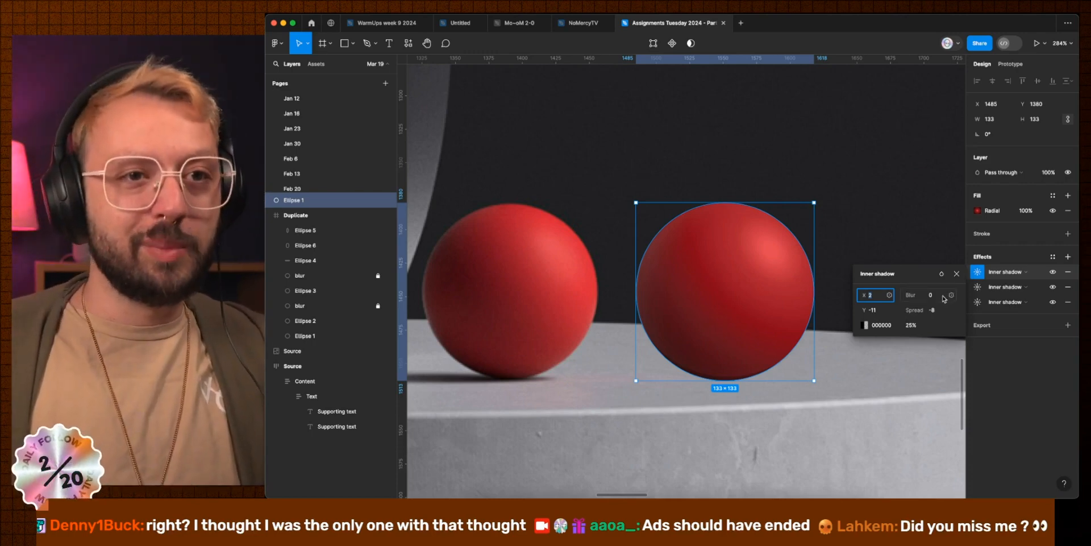
pyautogui.press('Tab')
pyautogui.hotkey('shift', 'Up')
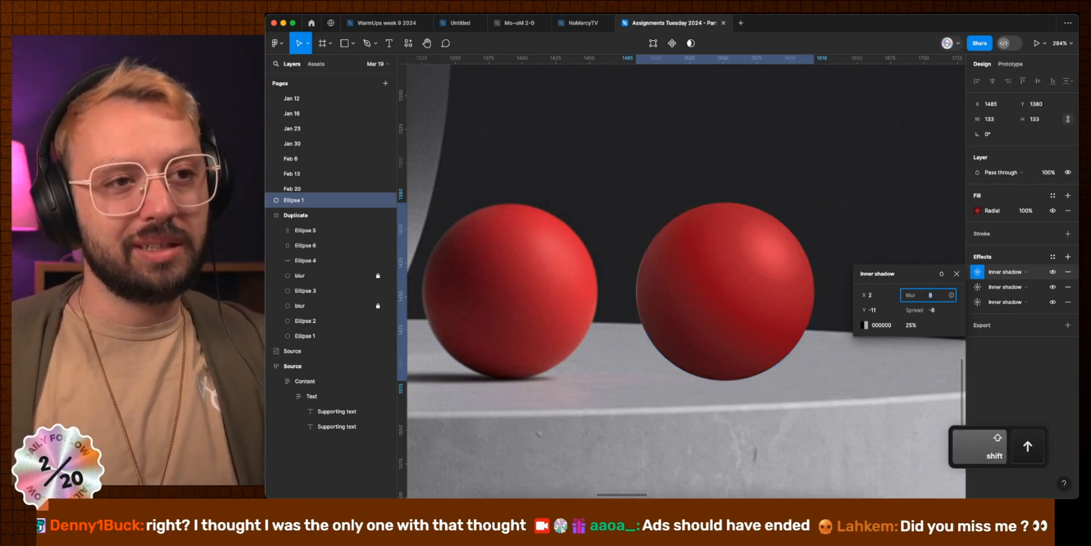
# Step: Duplicate the black inner shadow on the circle and set the copy's blur to 2
pyautogui.click(966, 272)
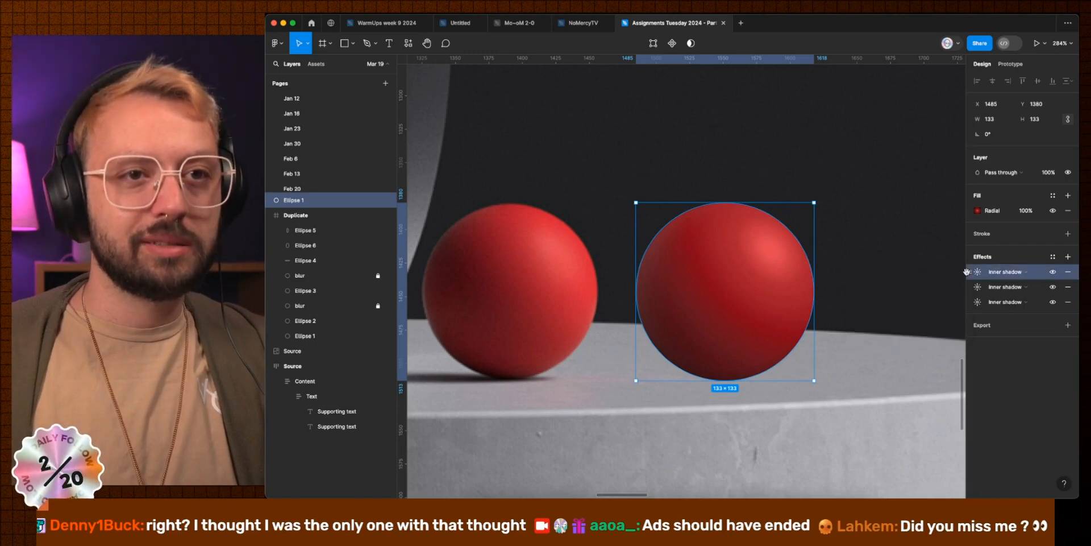
pyautogui.press('super+d')
pyautogui.click(979, 287)
pyautogui.click(930, 311)
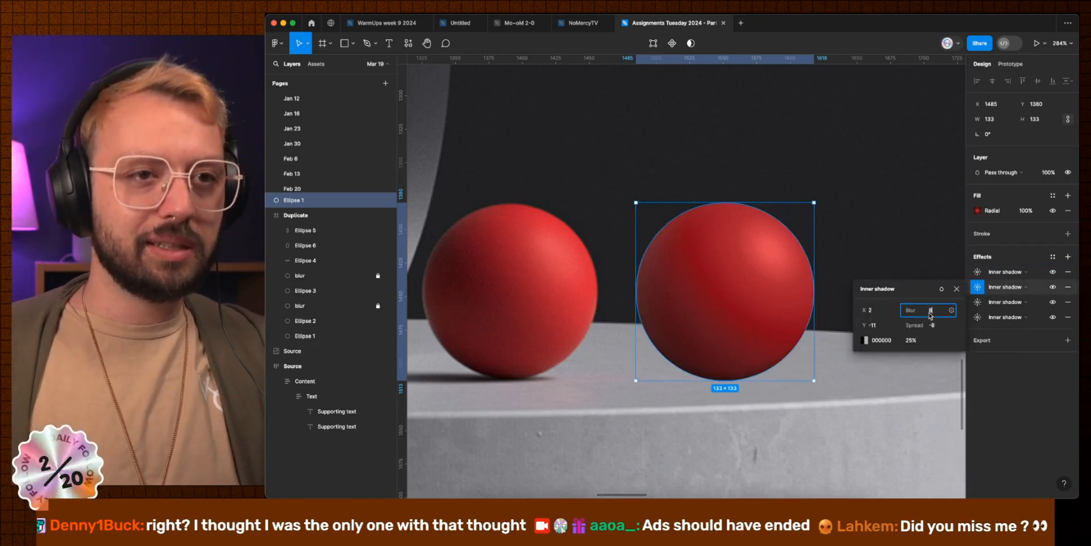
pyautogui.write('2')
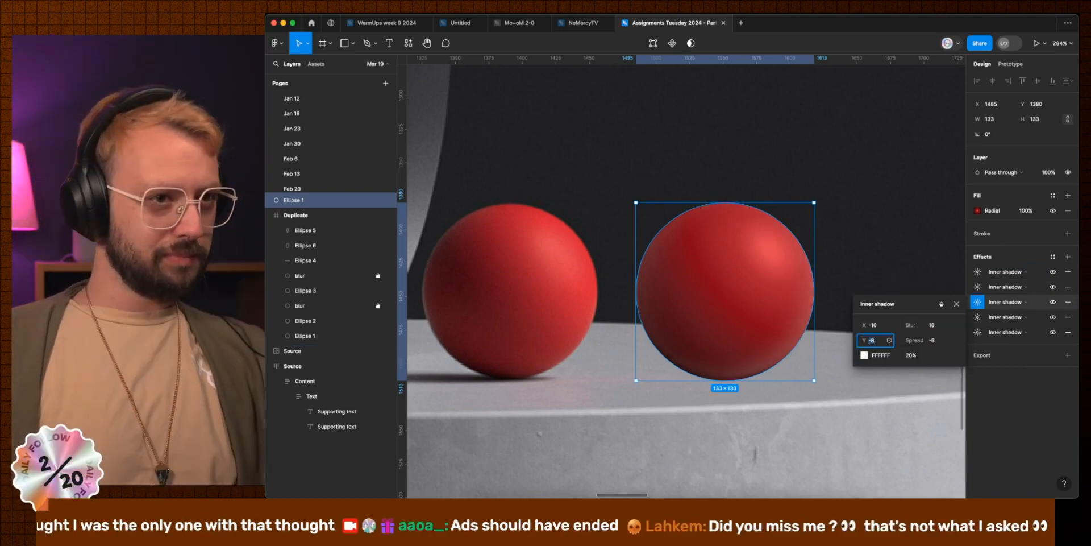
# Step: Set the opacity of the white inner shadow with the -10 X offset to 10%
pyautogui.click(911, 355)
pyautogui.write('10')
pyautogui.press('Return')
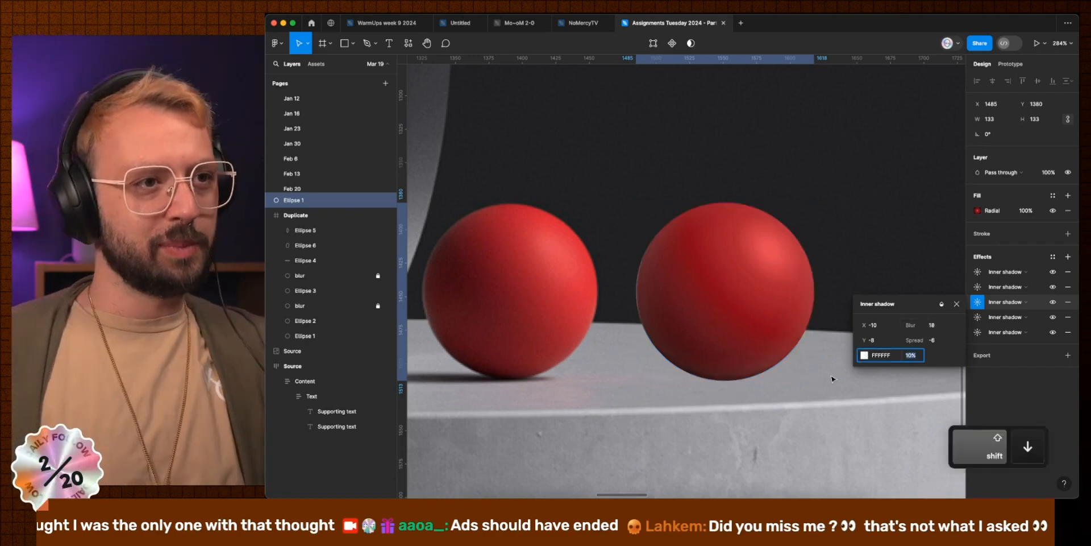
# Step: Recolor that white inner shadow with the sampled red C24A50 and reduce its opacity to 70%
pyautogui.click(864, 354)
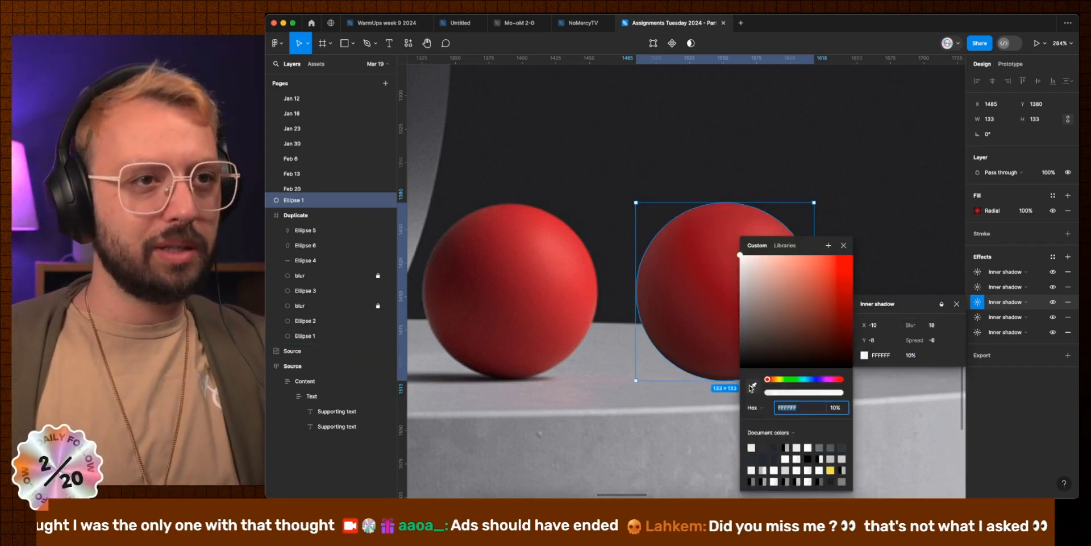
pyautogui.click(754, 385)
pyautogui.click(724, 365)
pyautogui.hscroll(3, 724, 365)
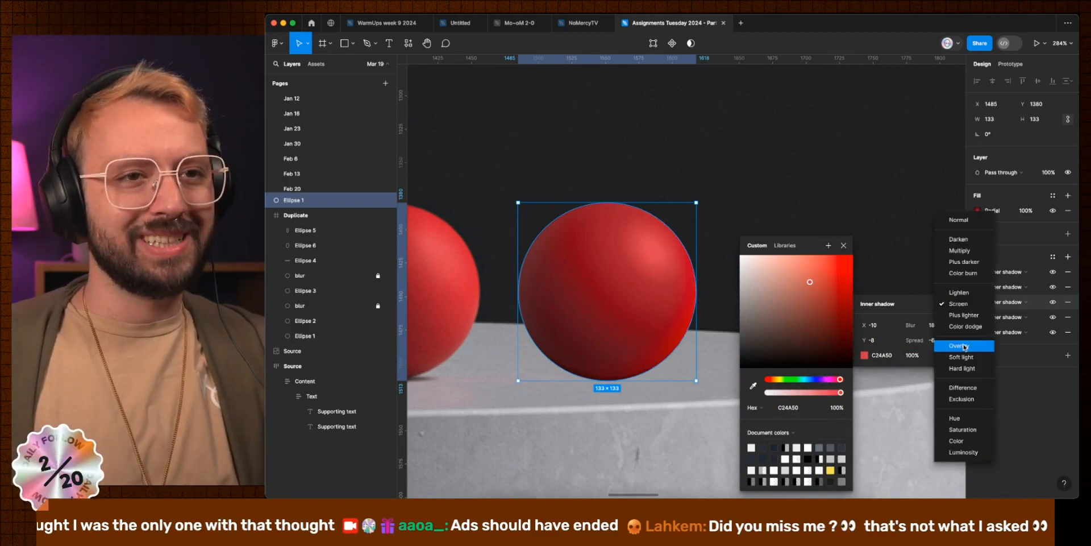
pyautogui.click(912, 356)
pyautogui.write('30')
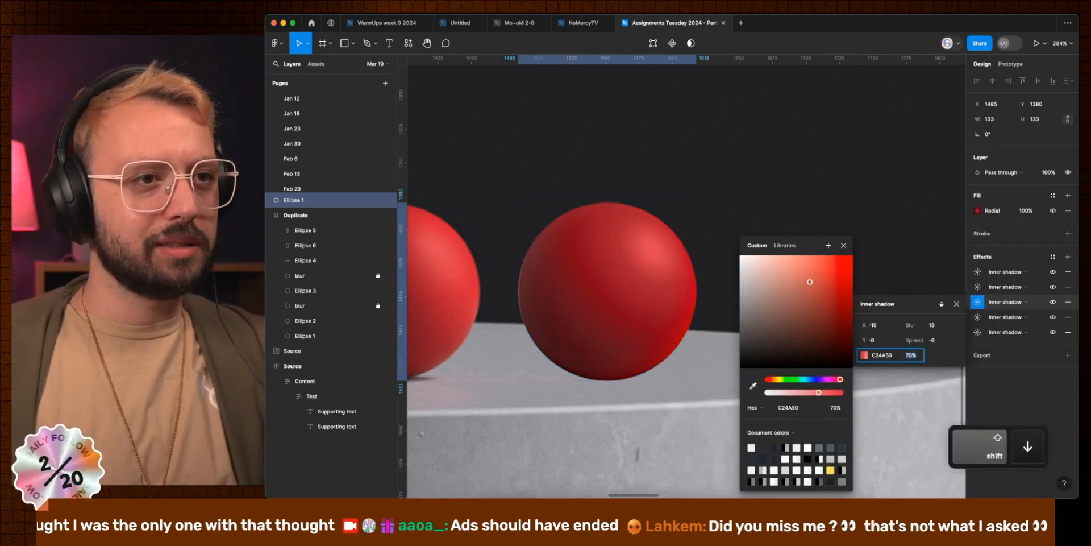
pyautogui.press('Return')
pyautogui.click(970, 340)
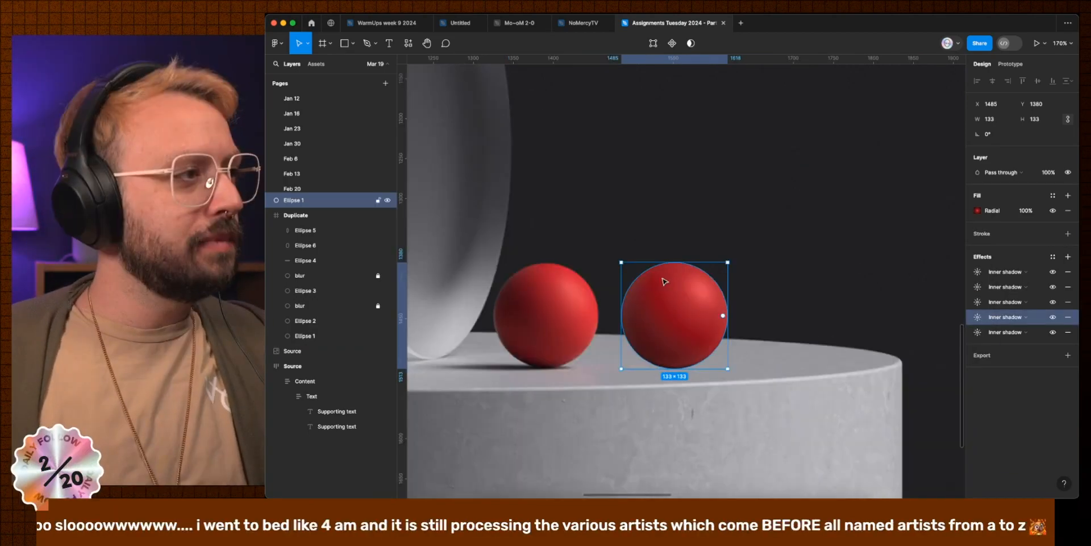
# Step: Copy the finished circle's properties and paste them onto the red ball in the Duplicate frame
pyautogui.press('alt+super+c')
pyautogui.scroll(-5, 731, 326)
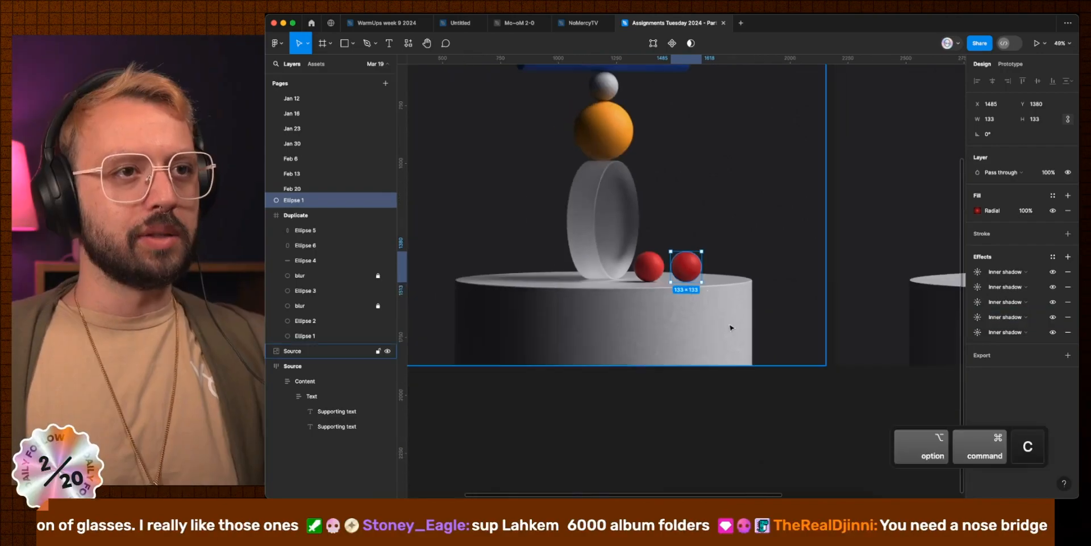
pyautogui.hscroll(5, 732, 328)
pyautogui.click(863, 266)
pyautogui.press('alt+super+v')
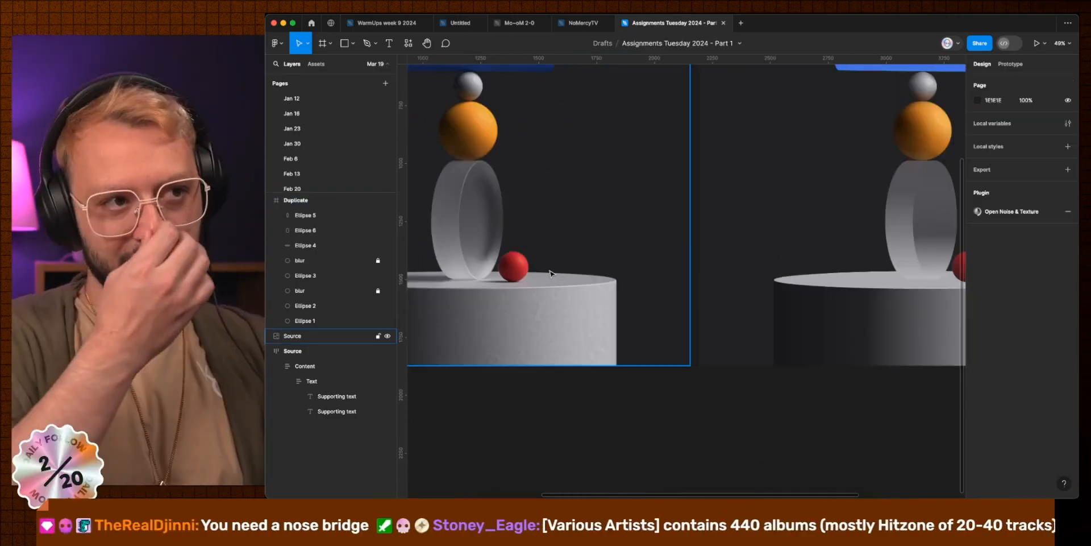
pyautogui.hscroll(3, 820, 266)
pyautogui.scroll(5, 820, 267)
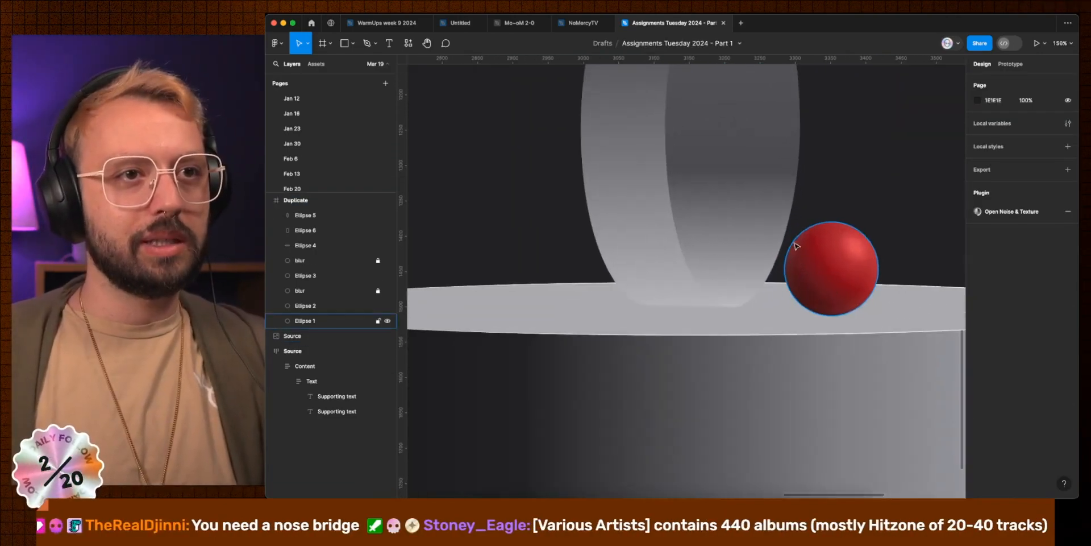
# Step: Shade the flat blue cylinder shape with a vertical linear gradient, placing its 506FDE stop at the upper edge
pyautogui.scroll(-3, 793, 254)
pyautogui.scroll(-5, 790, 375)
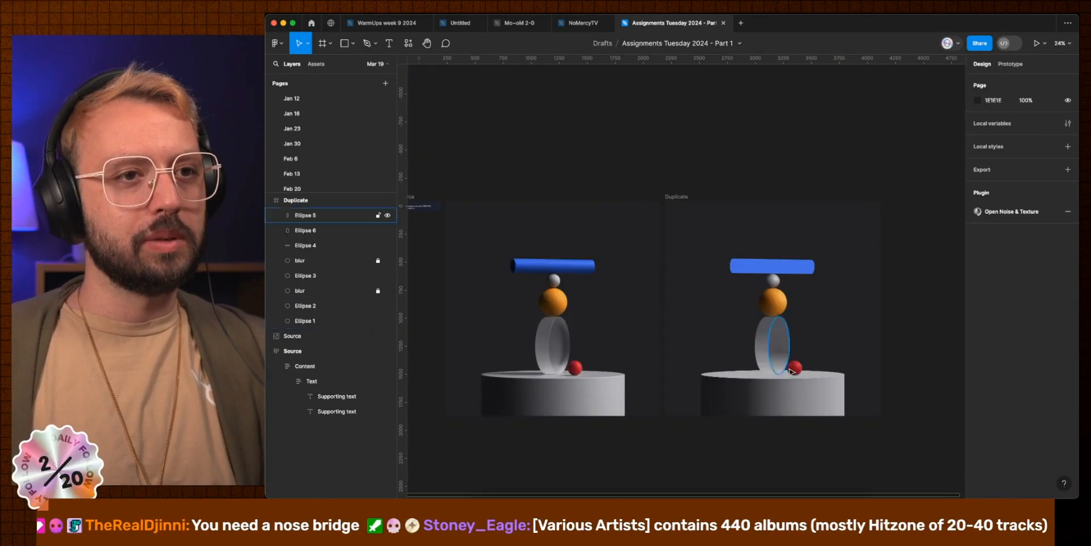
pyautogui.scroll(6, 569, 372)
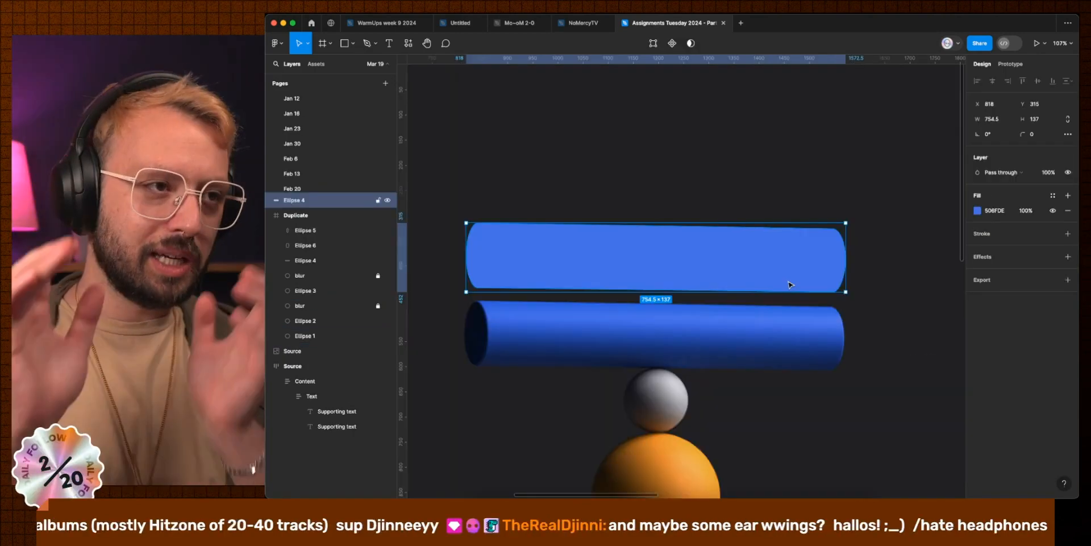
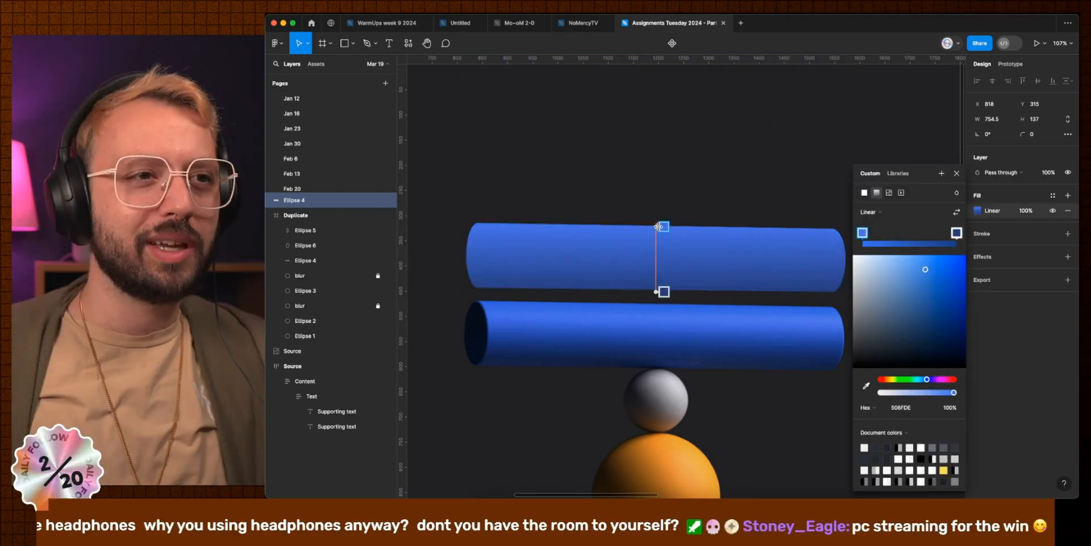
pyautogui.moveTo(657, 225)
pyautogui.mouseDown()
pyautogui.moveTo(663, 244)
pyautogui.moveTo(660, 227)
pyautogui.mouseUp()
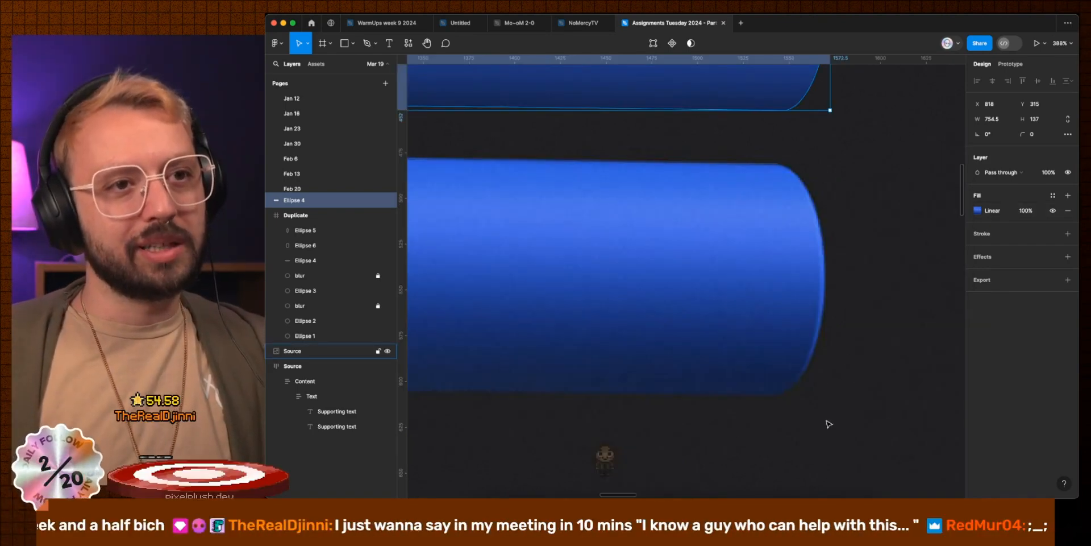
# Step: Add an inside stroke to the blue cylinder shape and set its width to 2
pyautogui.scroll(-6, 804, 425)
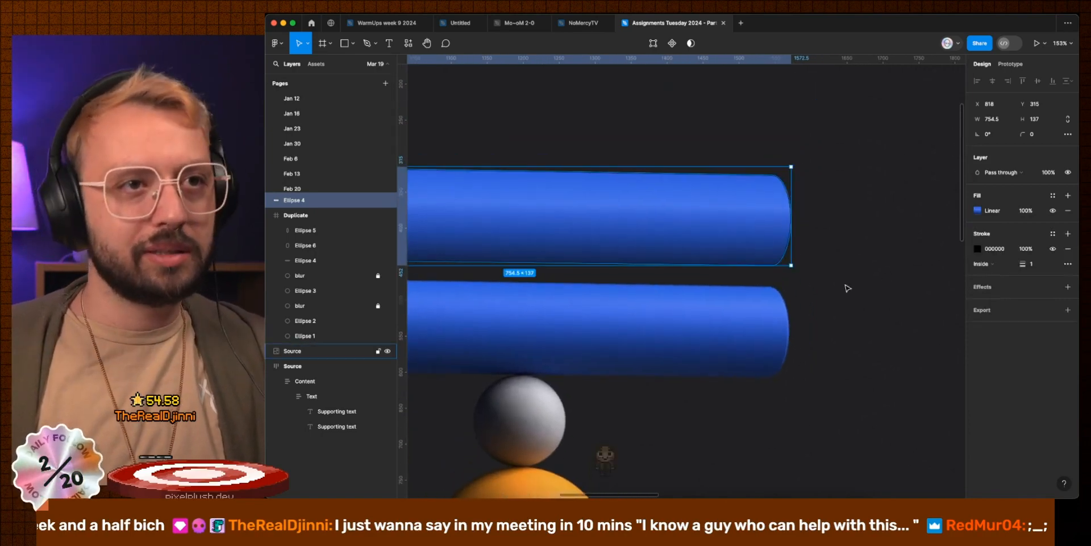
pyautogui.click(1034, 264)
pyautogui.write('2')
pyautogui.press('Return')
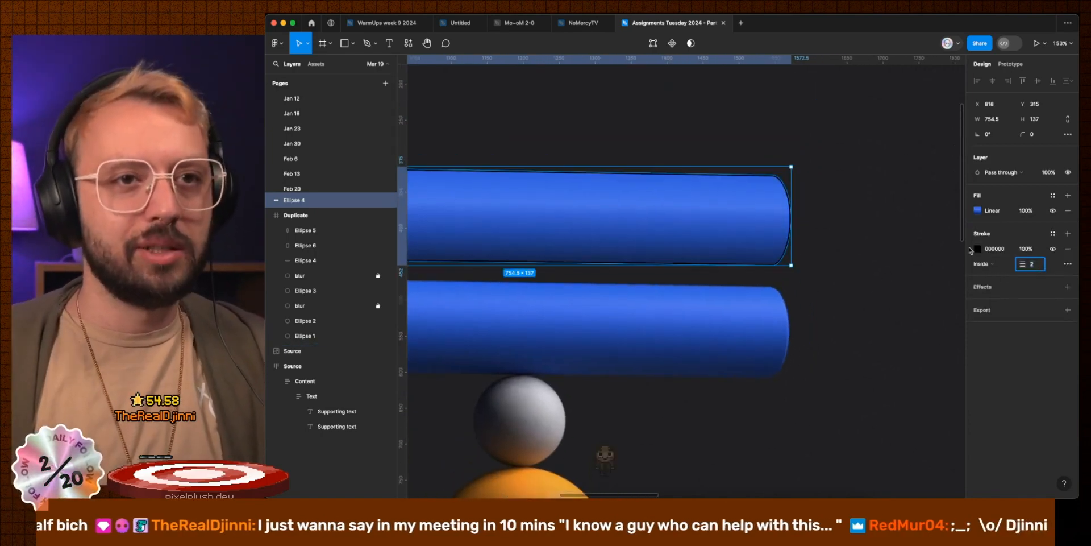
# Step: Turn the cylinder's stroke into a radial gradient using a sampled blue, and fit it to the cylinder's right end
pyautogui.click(978, 249)
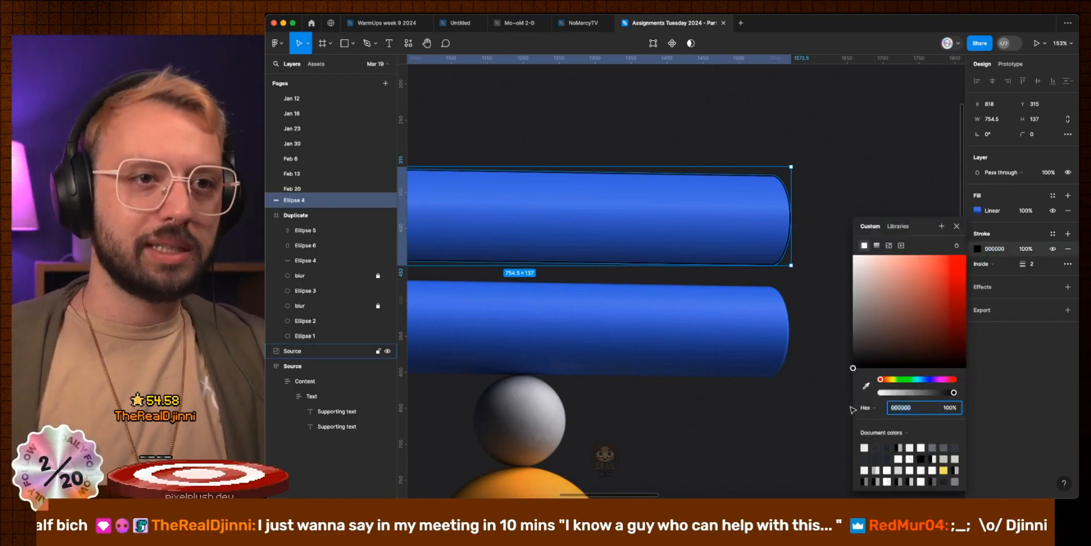
pyautogui.click(866, 386)
pyautogui.scroll(8, 807, 365)
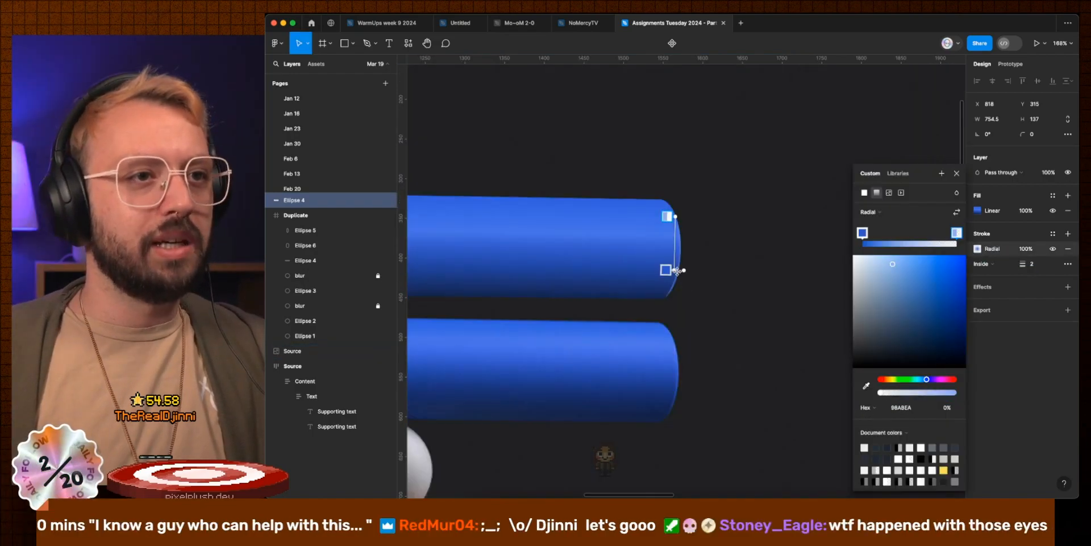
pyautogui.moveTo(677, 270); pyautogui.dragTo(685, 266)
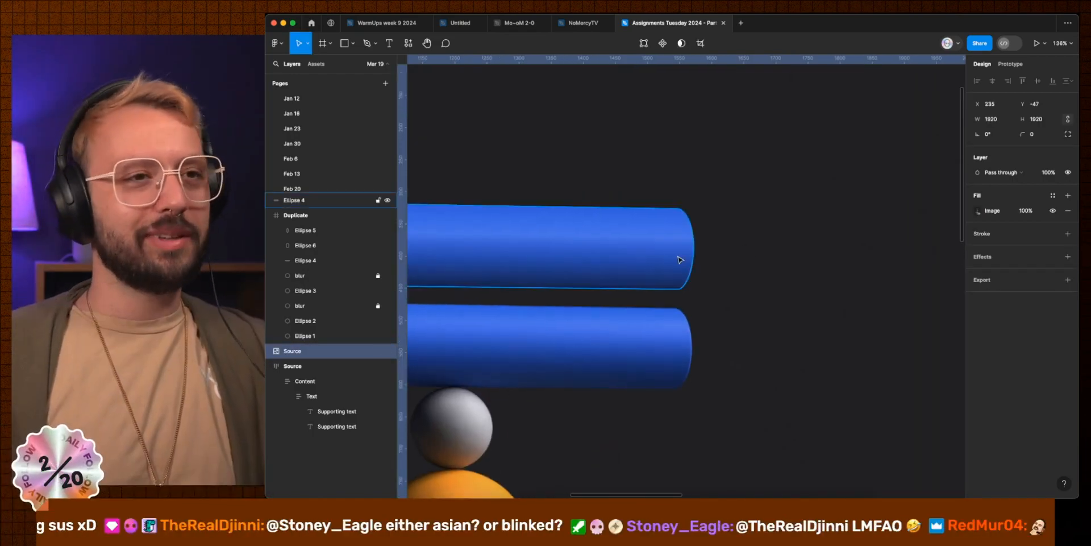
# Step: Set the blue cylinder shape's stroke width to 2
pyautogui.click(680, 259)
pyautogui.click(1038, 261)
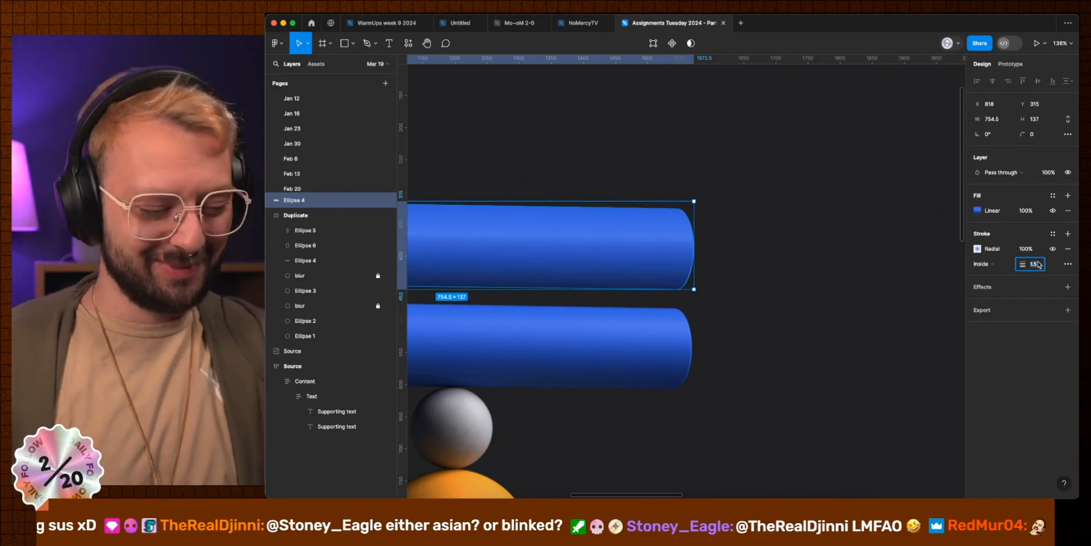
pyautogui.click(891, 310)
pyautogui.hotkey('shift', '2')
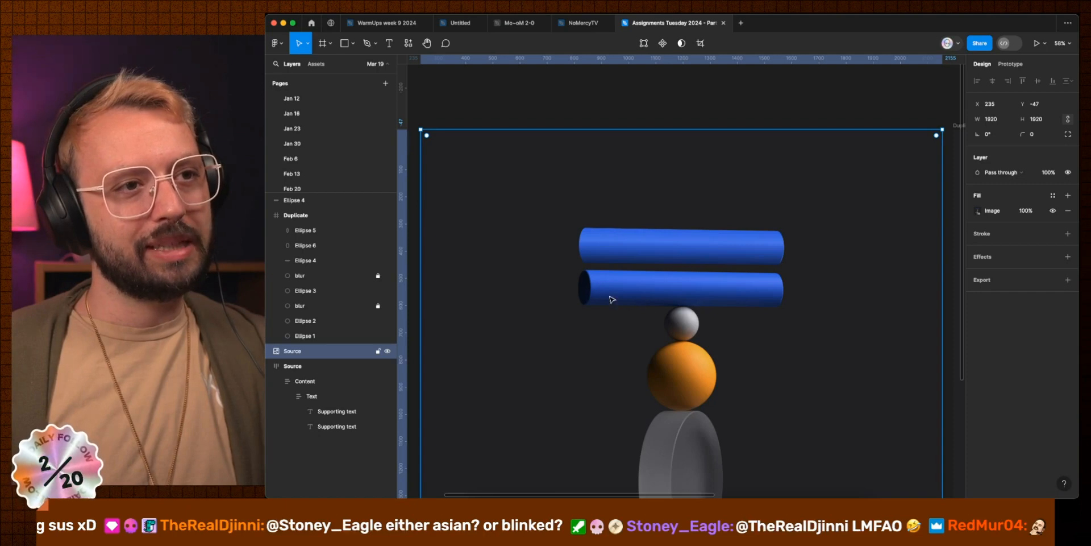
# Step: Add a second fill to the blue cylinder shape, sampling 152044 from the source cylinder's dark lower area, and make it a linear gradient
pyautogui.scroll(5, 621, 307)
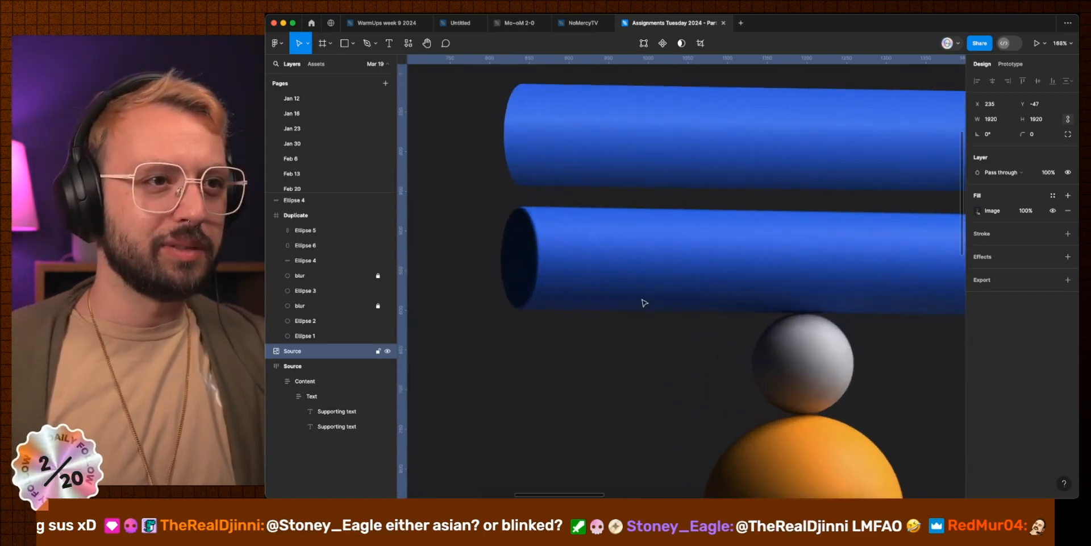
pyautogui.scroll(-3, 578, 292)
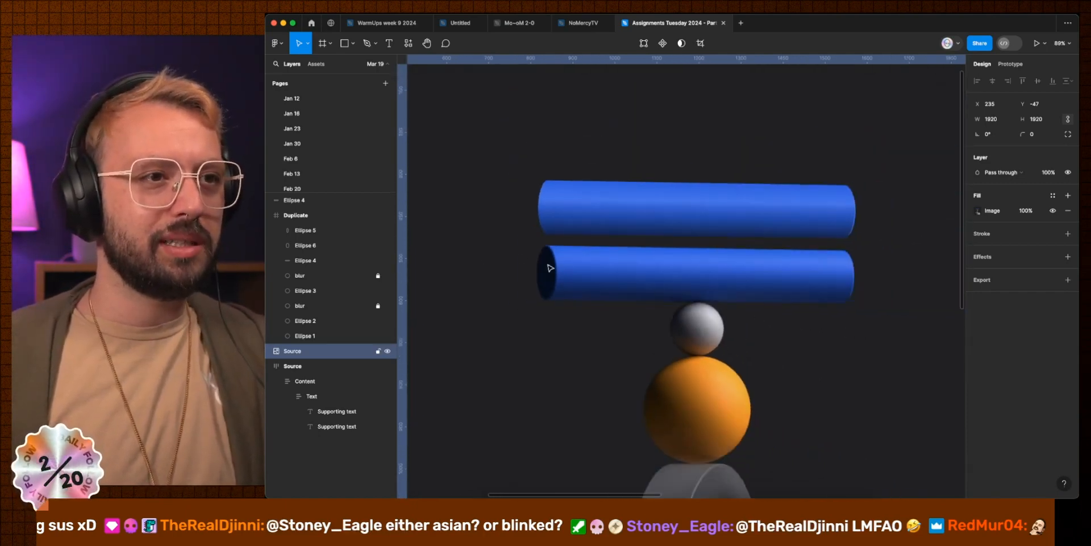
pyautogui.scroll(-3, 653, 292)
pyautogui.scroll(5, 570, 309)
pyautogui.click(571, 309)
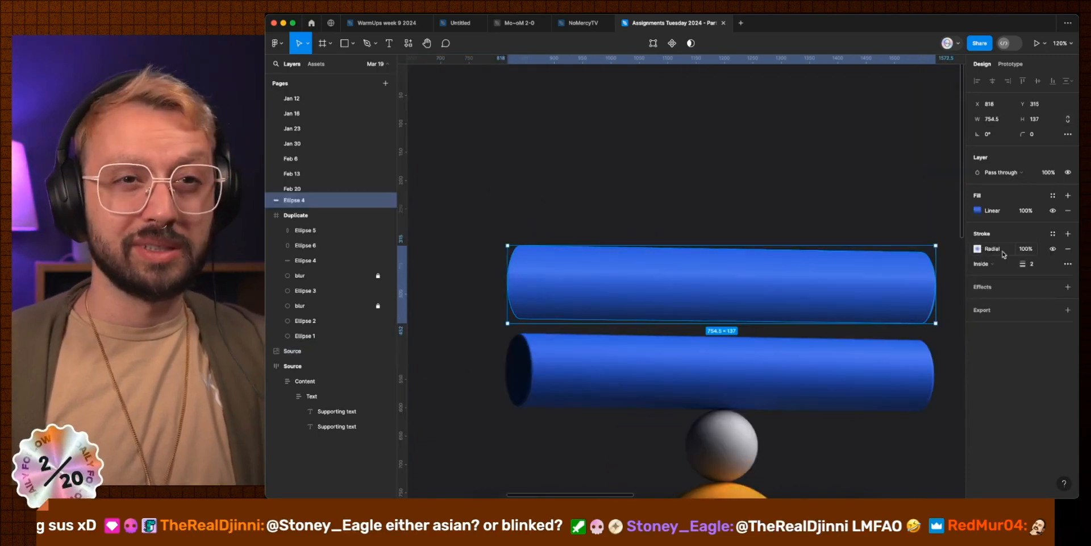
pyautogui.click(1068, 195)
pyautogui.click(977, 210)
pyautogui.press('i')
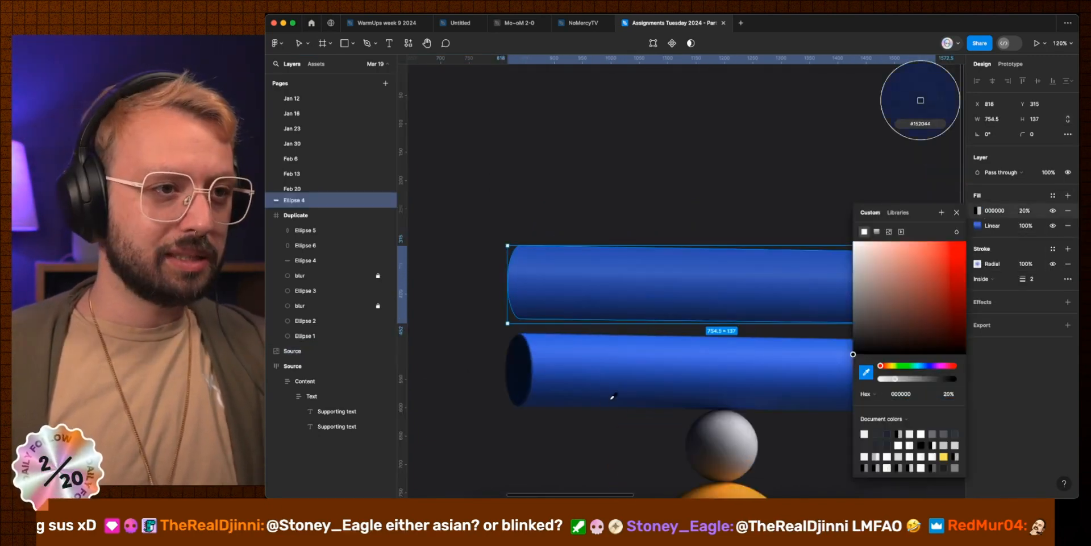
pyautogui.click(613, 396)
pyautogui.click(878, 232)
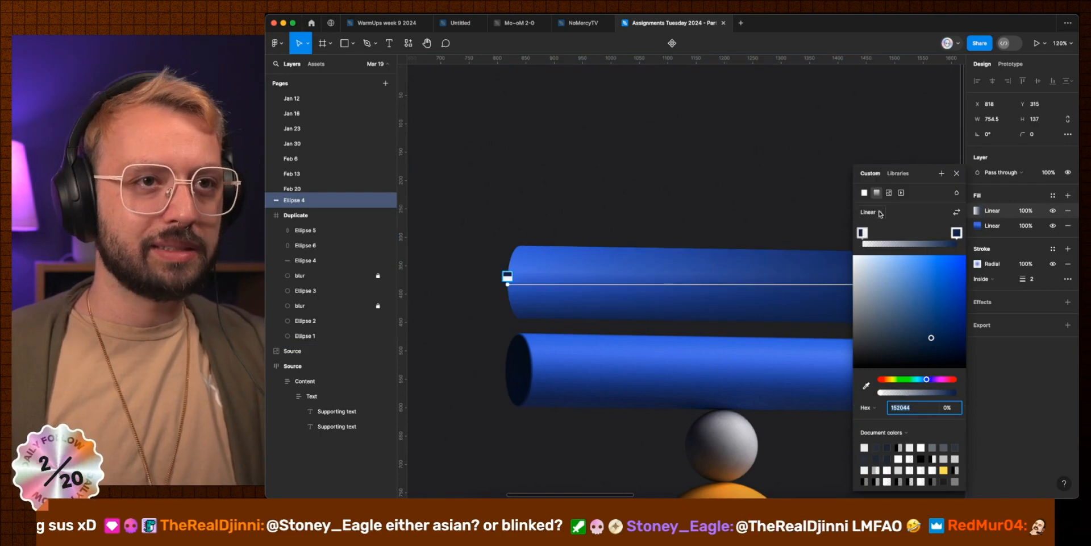
# Step: Change the blue cylinder's 152044 fill to a radial gradient and reposition it along the cylinder's lower left edge
pyautogui.click(880, 213)
pyautogui.click(876, 222)
pyautogui.moveTo(724, 286); pyautogui.dragTo(527, 323)
pyautogui.scroll(-5, 598, 324)
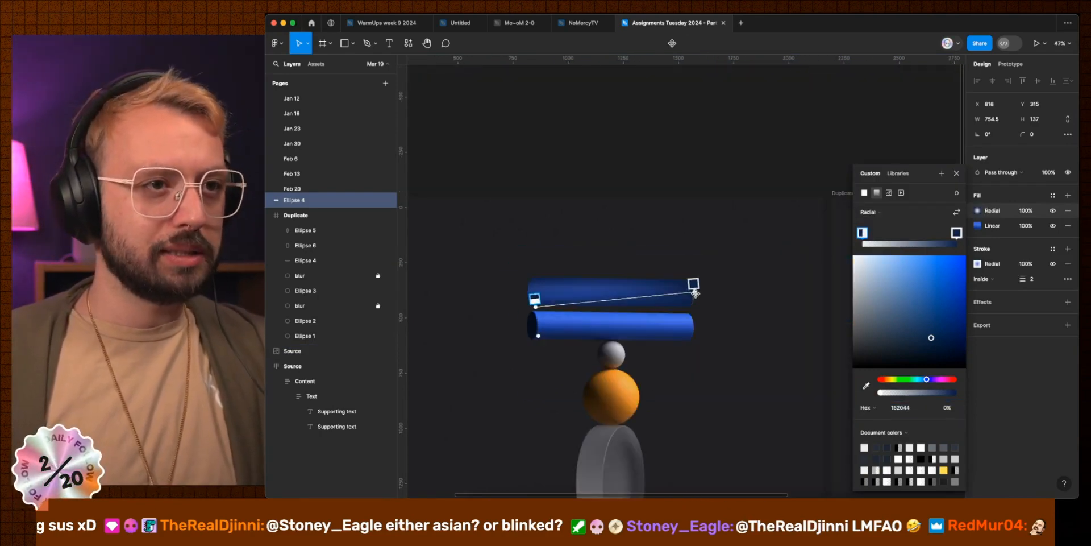
pyautogui.moveTo(694, 292); pyautogui.dragTo(611, 307)
pyautogui.scroll(5, 545, 316)
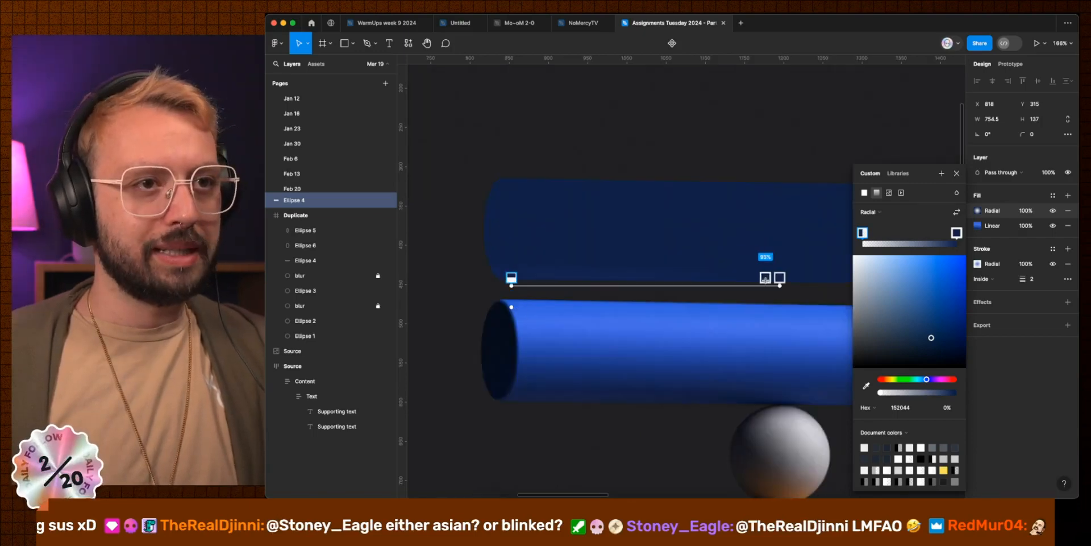
# Step: Add a stop at 80% to the radial shadow gradient, colour it 151E42 sampled from the source cylinder's lower edge, and lengthen the gradient
pyautogui.moveTo(776, 278); pyautogui.dragTo(725, 277)
pyautogui.click(726, 277)
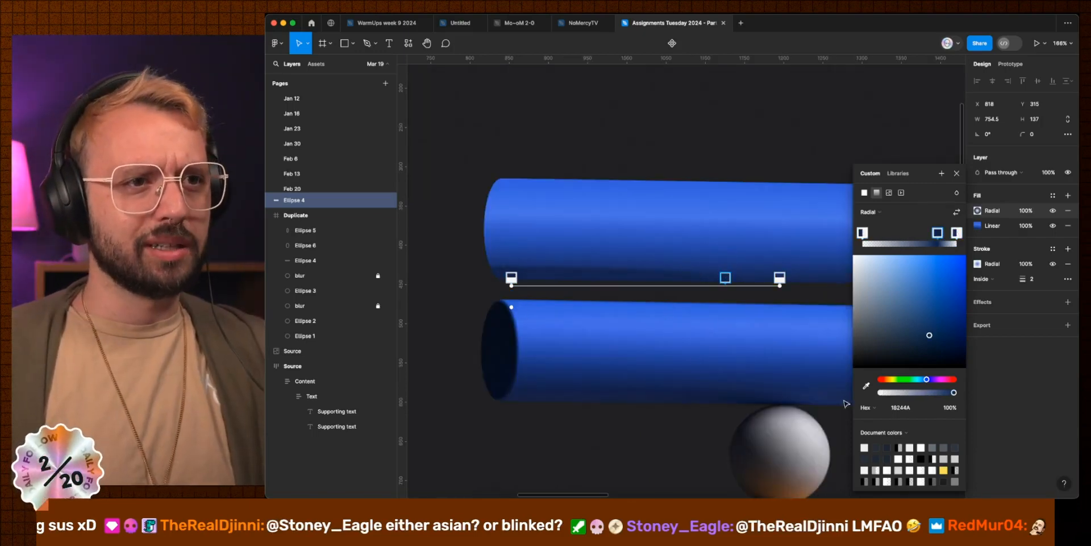
pyautogui.click(867, 386)
pyautogui.click(746, 392)
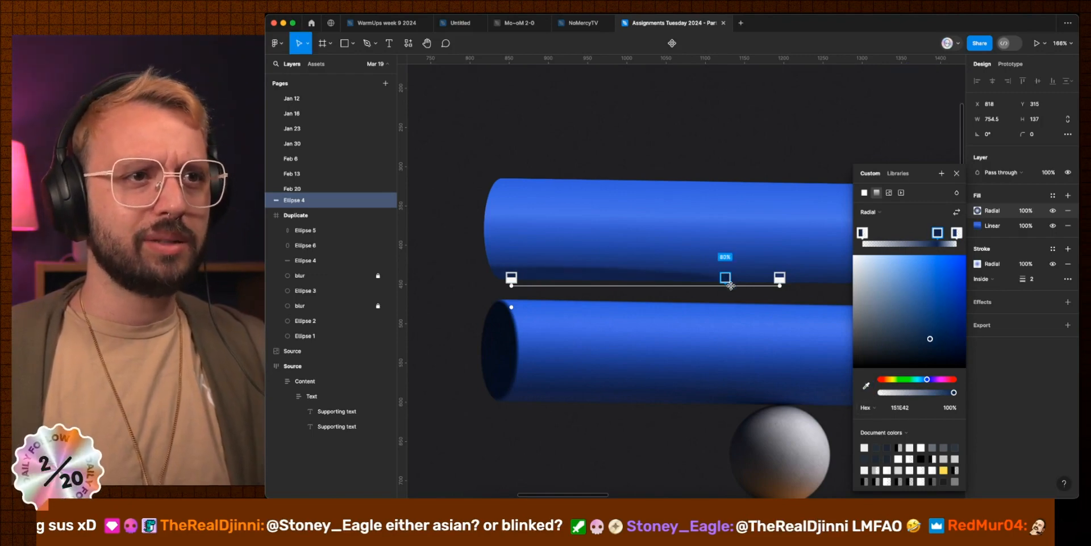
pyautogui.click(930, 330)
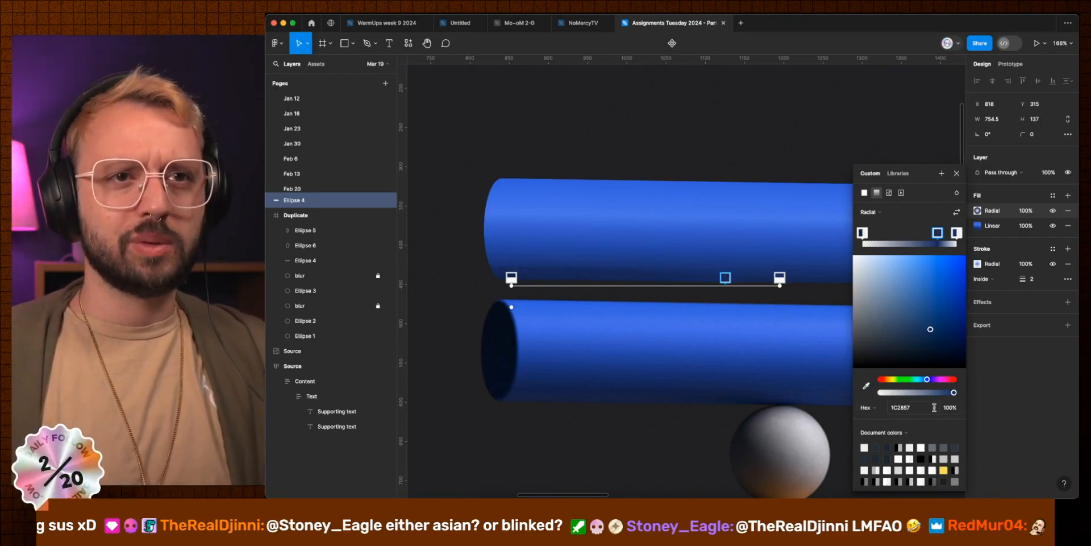
pyautogui.press('super+z')
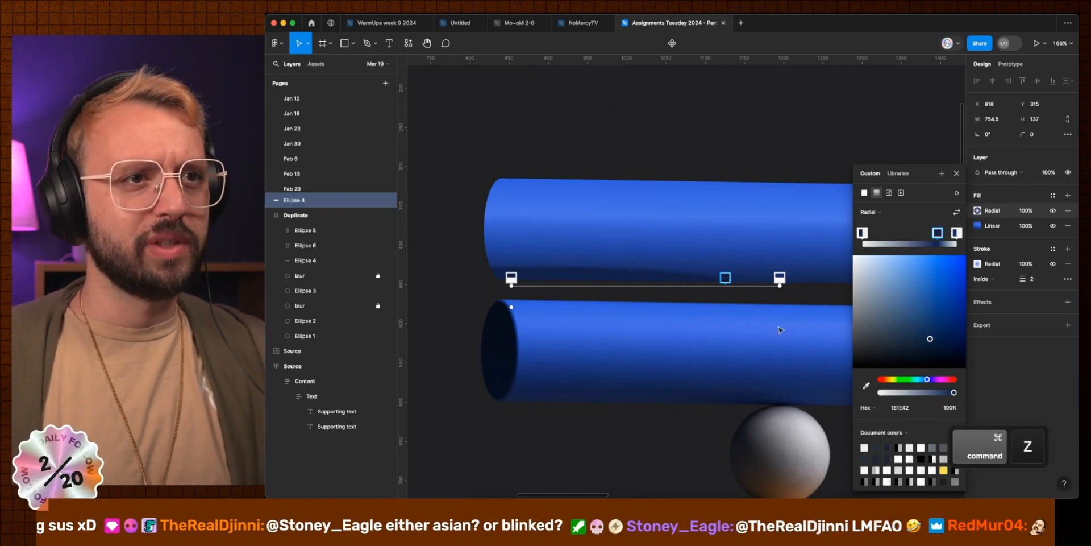
pyautogui.moveTo(780, 284); pyautogui.dragTo(797, 286)
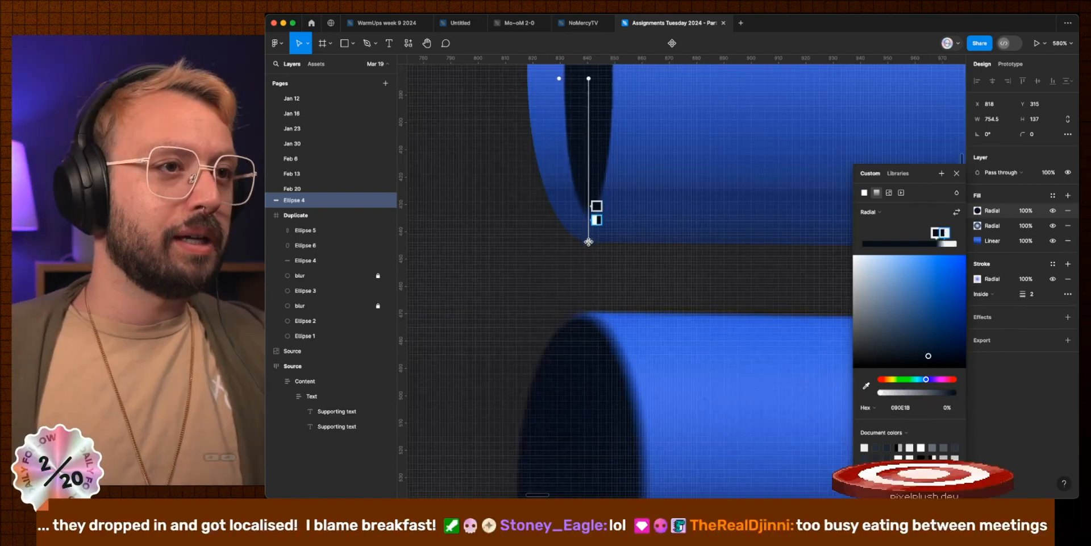
# Step: Fit the dark 090E1B radial fill to the cylinder's left end so it forms the full elliptical cap
pyautogui.moveTo(589, 243)
pyautogui.mouseDown()
pyautogui.moveTo(603, 230)
pyautogui.moveTo(603, 243)
pyautogui.mouseUp()
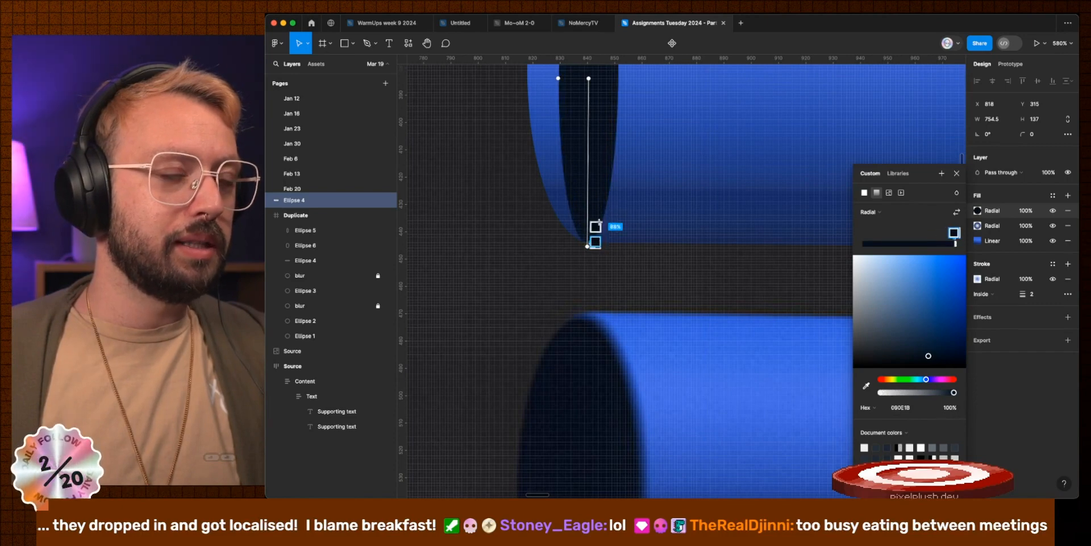
pyautogui.scroll(-5, 580, 107)
pyautogui.moveTo(582, 155); pyautogui.dragTo(580, 149)
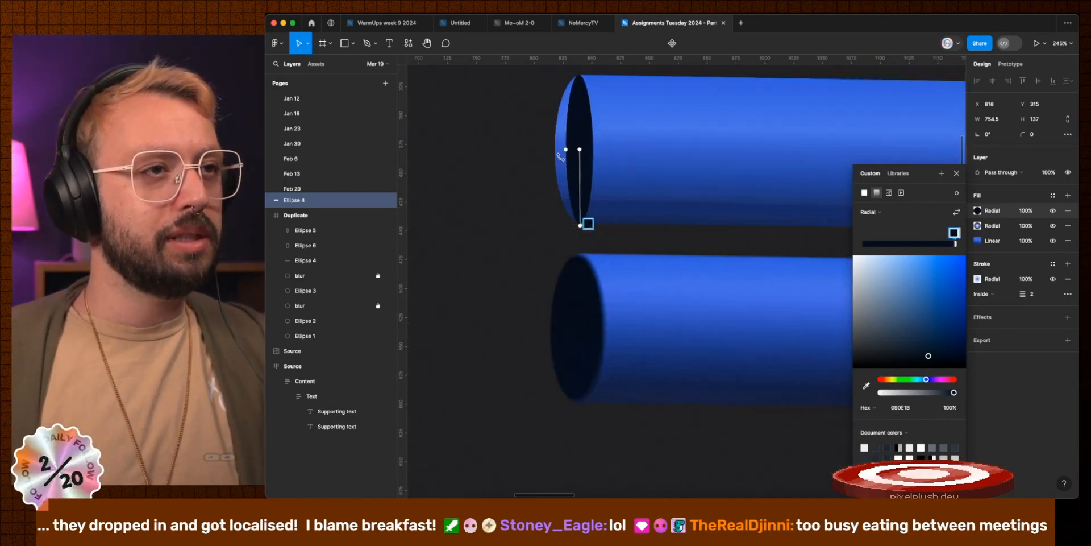
pyautogui.scroll(5, 580, 149)
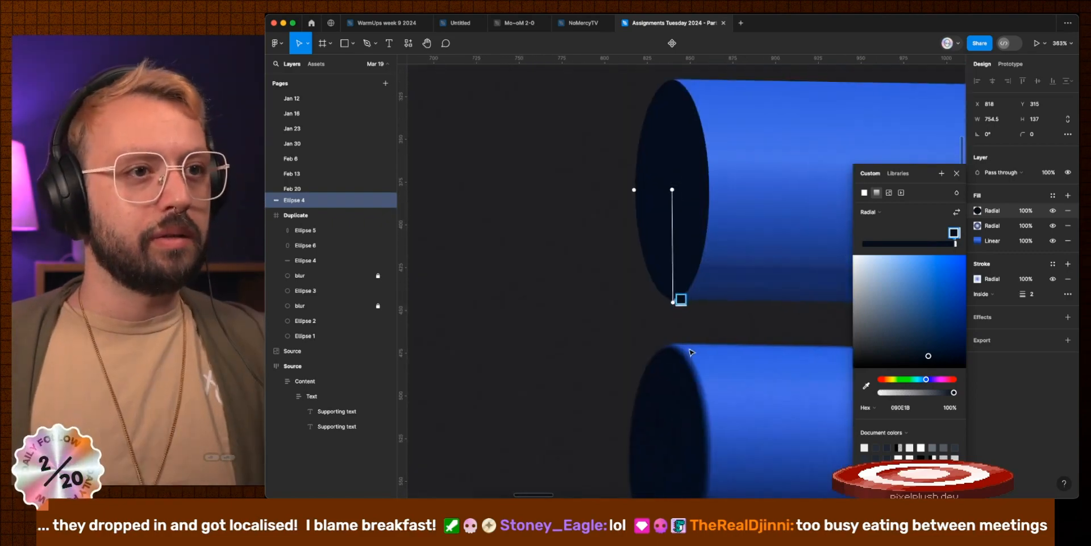
# Step: Soften the dark end cap's edge by spacing its opaque and transparent stops apart and extending the gradient just past the cylinder's lower edge
pyautogui.scroll(6, 675, 302)
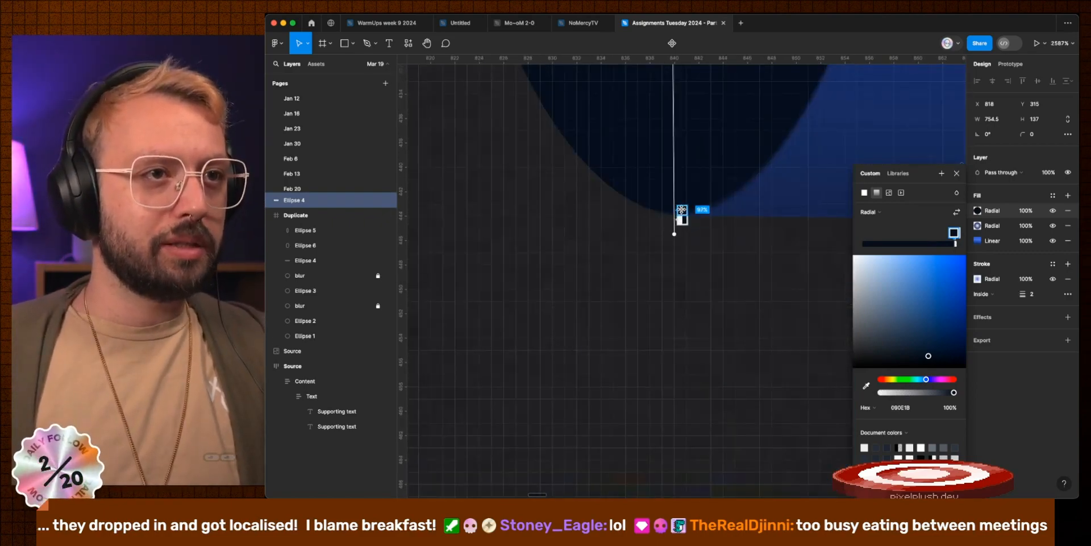
pyautogui.moveTo(682, 209); pyautogui.dragTo(681, 203)
pyautogui.moveTo(682, 220); pyautogui.dragTo(682, 231)
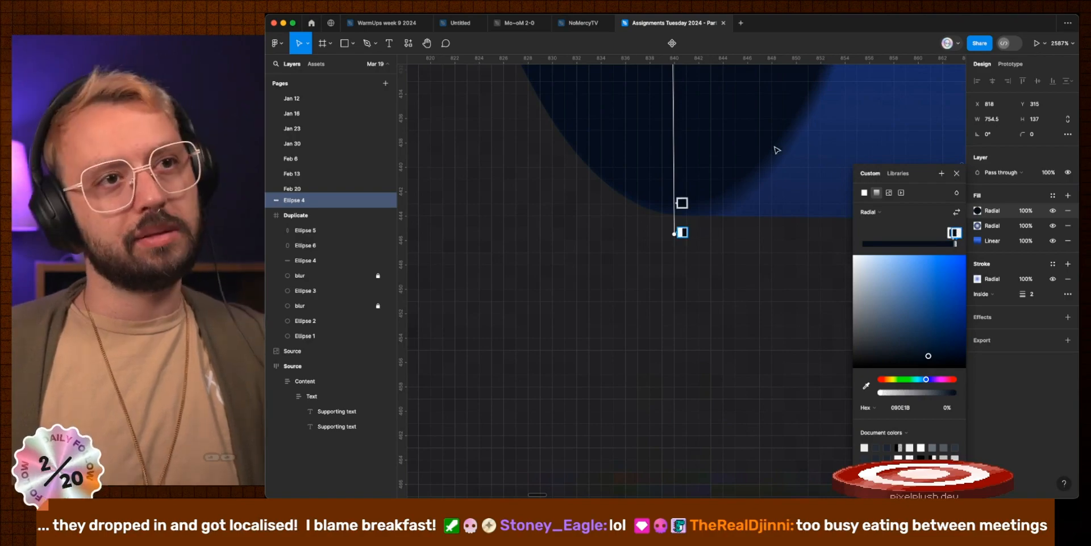
pyautogui.scroll(3, 745, 185)
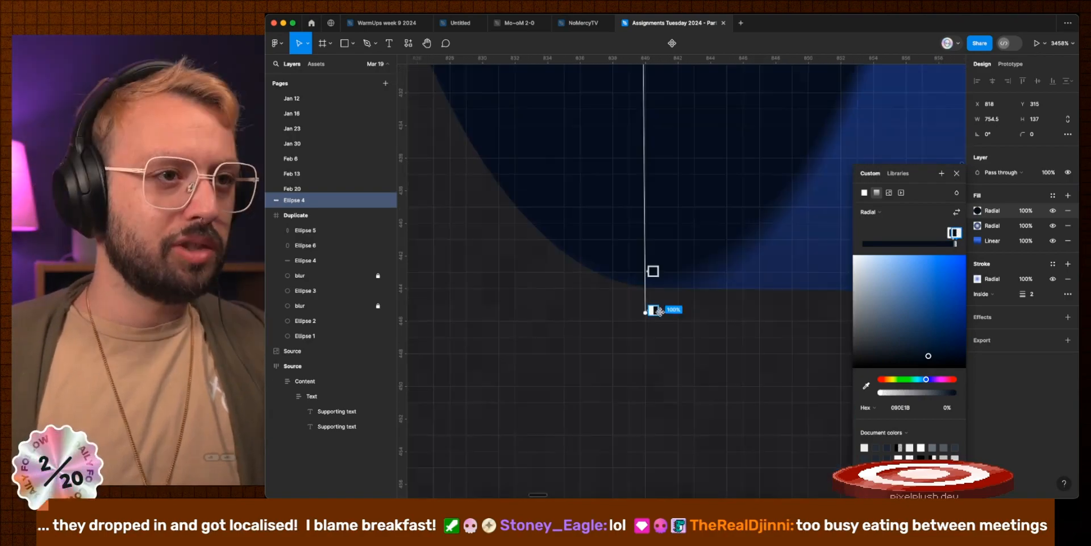
pyautogui.click(653, 271)
pyautogui.scroll(-2, 690, 341)
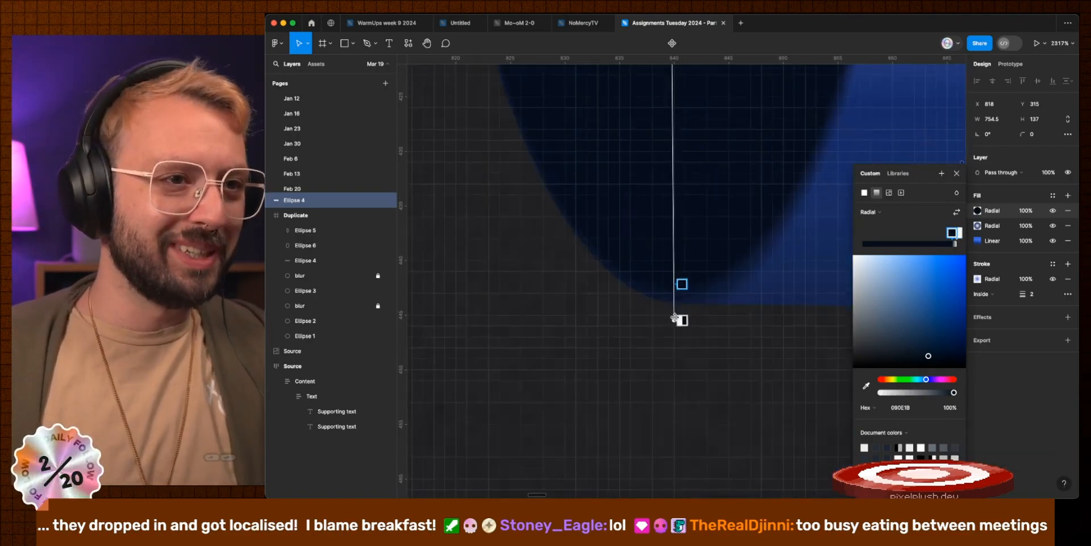
pyautogui.moveTo(674, 317); pyautogui.dragTo(674, 350)
pyautogui.click(682, 346)
pyautogui.scroll(-5, 790, 245)
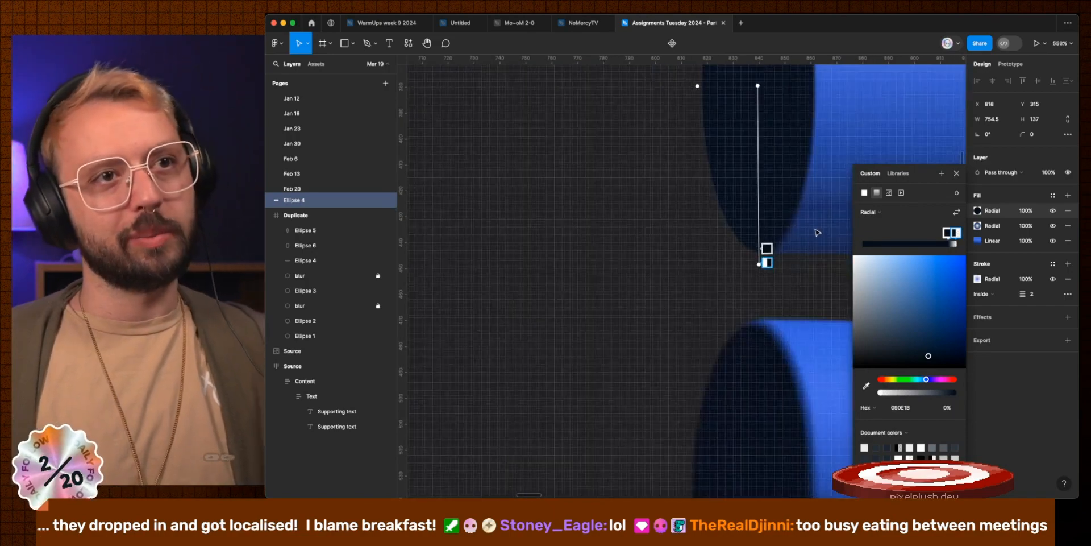
# Step: Check the top radial fill of the shaded red sphere beside the source and copy the sphere's properties
pyautogui.scroll(-3, 783, 171)
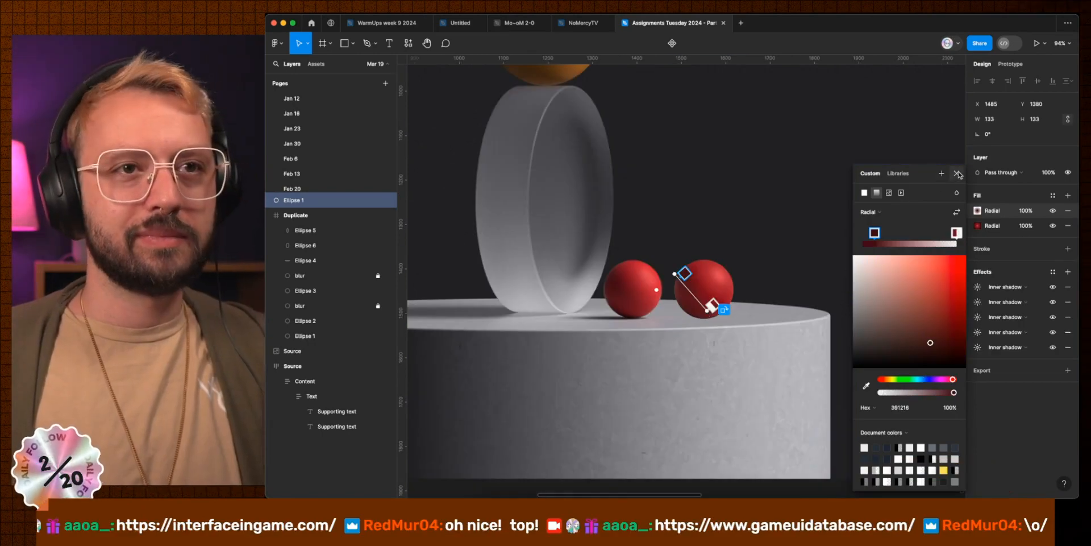
pyautogui.click(956, 174)
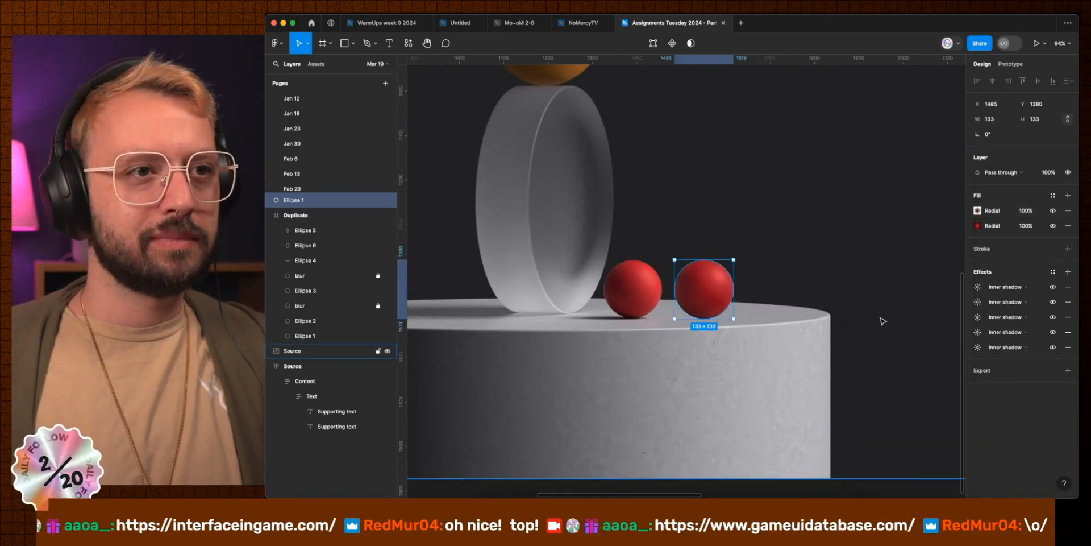
pyautogui.click(892, 314)
pyautogui.keyDown('super'); pyautogui.click(693, 289); pyautogui.keyUp('super')
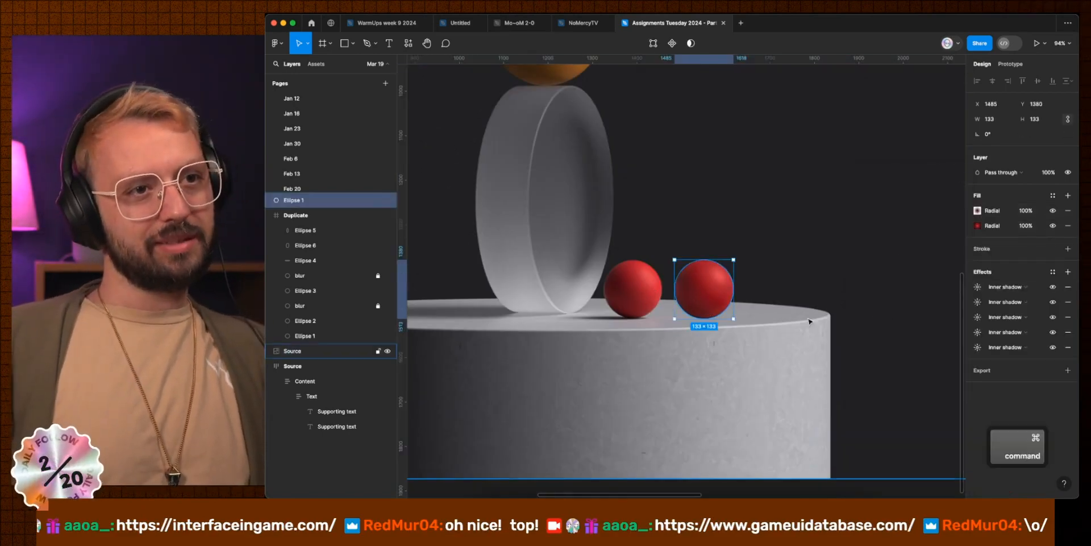
pyautogui.click(977, 210)
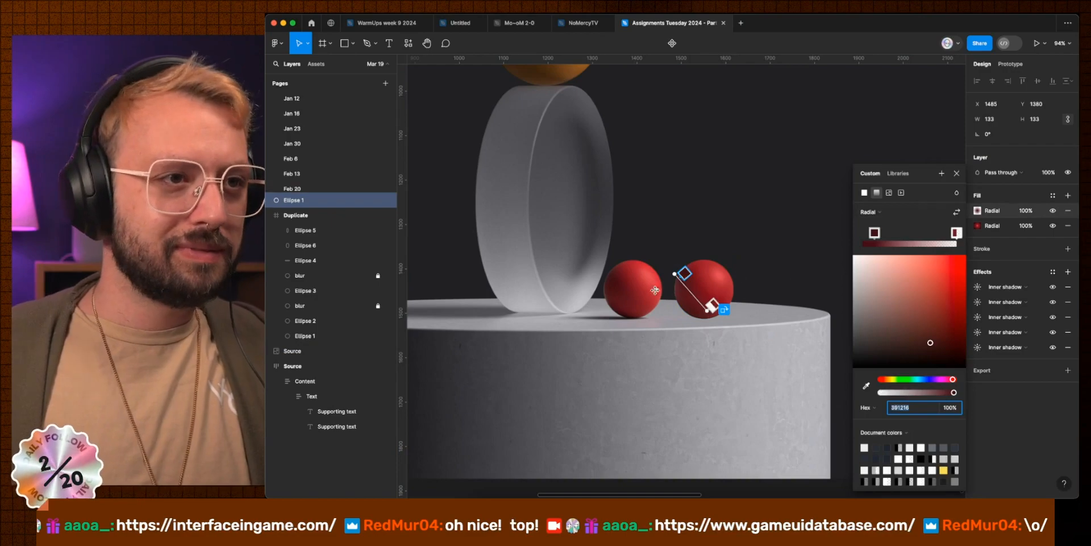
pyautogui.press('Escape')
pyautogui.press('alt+super+c')
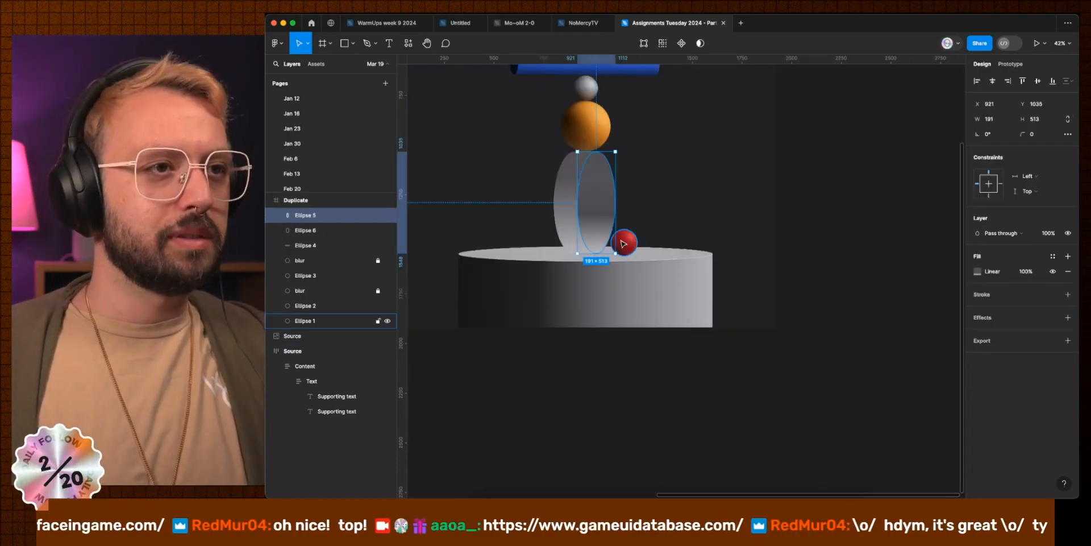
# Step: Place a copy of the Duplicate frame's small grey sphere beside the source sphere
pyautogui.click(586, 87)
pyautogui.scroll(-5, 602, 127)
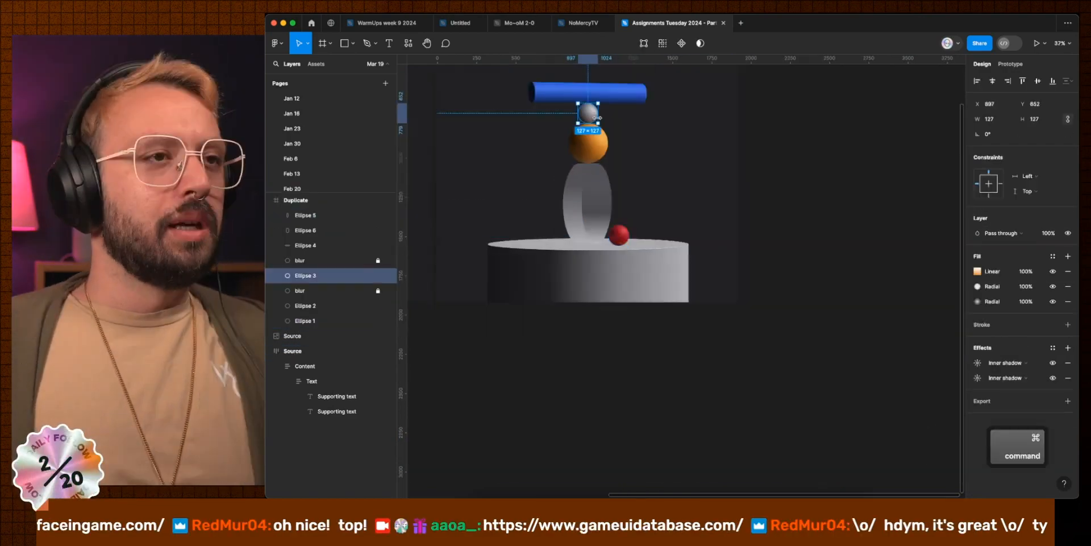
pyautogui.hscroll(-3, 601, 127)
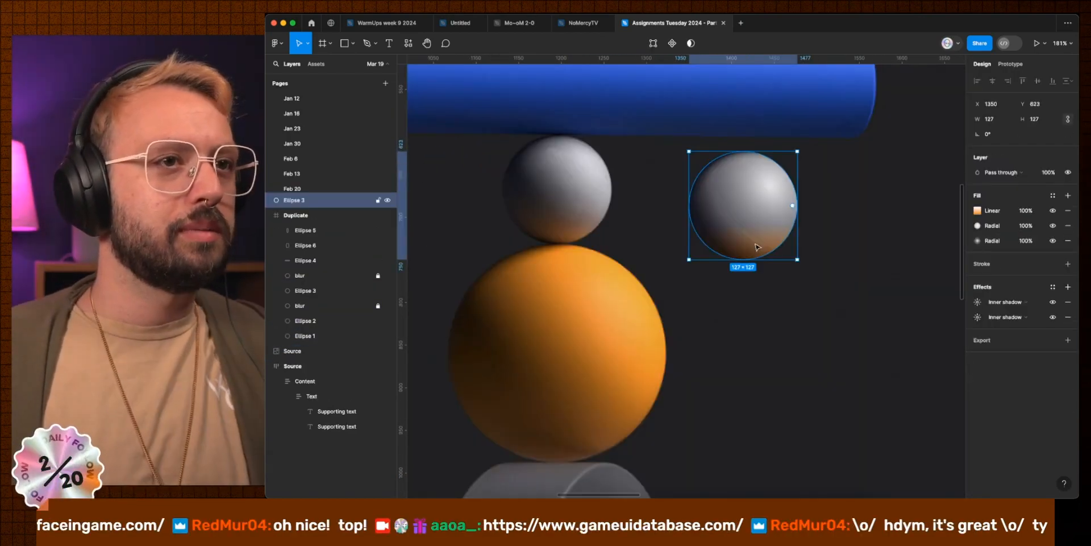
# Step: Shade the grey sphere copy's left side with a radial fill from 18181F to transparent 48474C, ordered below the orange linear fill
pyautogui.click(867, 386)
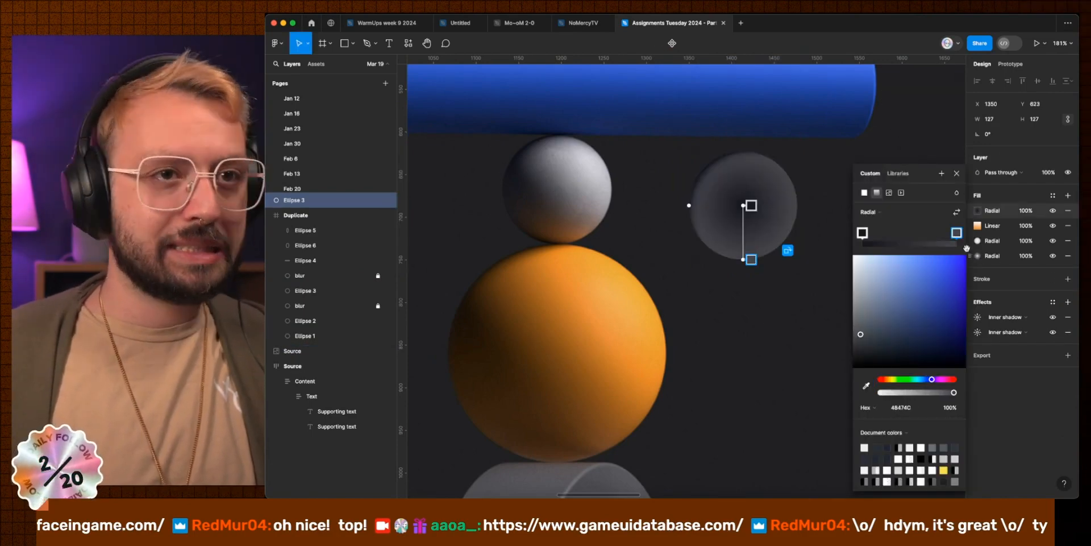
pyautogui.moveTo(954, 392); pyautogui.dragTo(671, 331)
pyautogui.moveTo(737, 209); pyautogui.dragTo(698, 183)
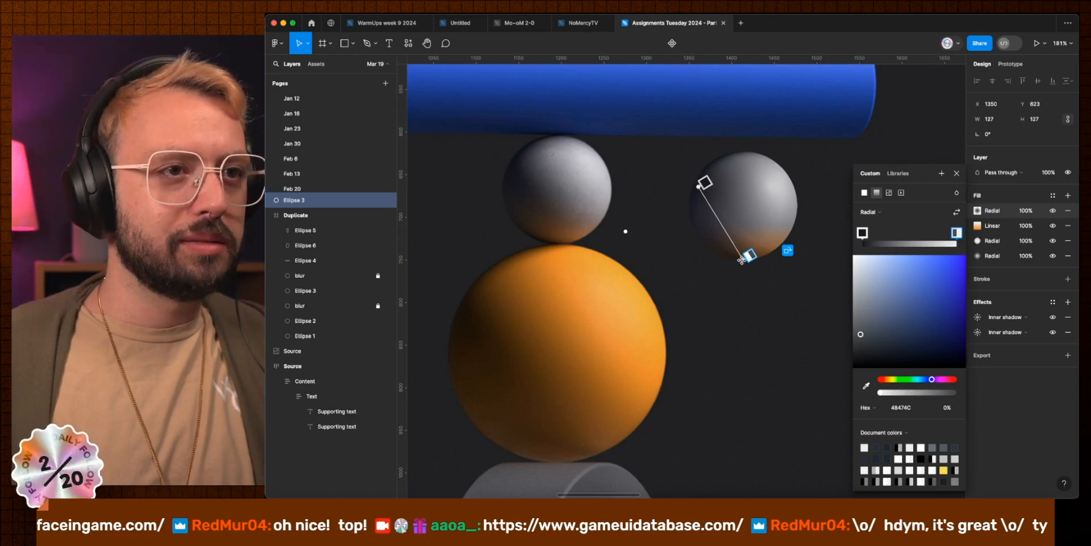
pyautogui.moveTo(741, 260); pyautogui.dragTo(761, 264)
pyautogui.moveTo(625, 232); pyautogui.dragTo(689, 186)
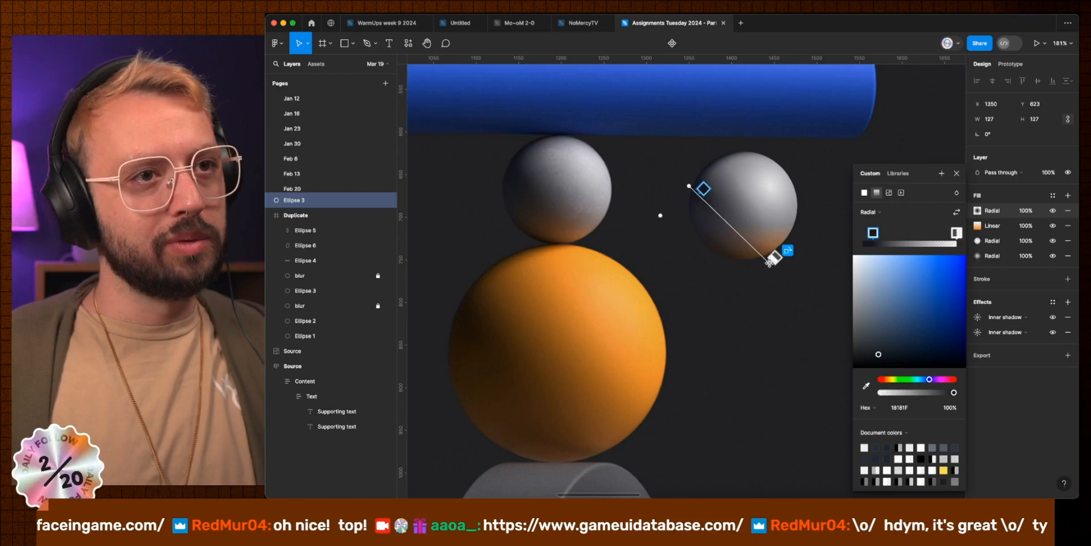
pyautogui.press('Escape')
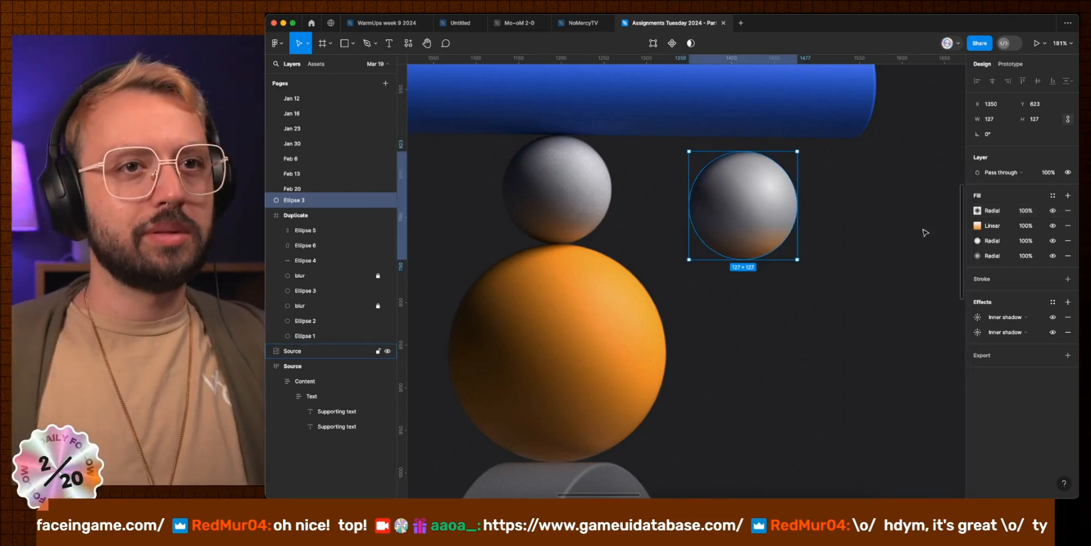
pyautogui.moveTo(973, 211); pyautogui.dragTo(972, 228)
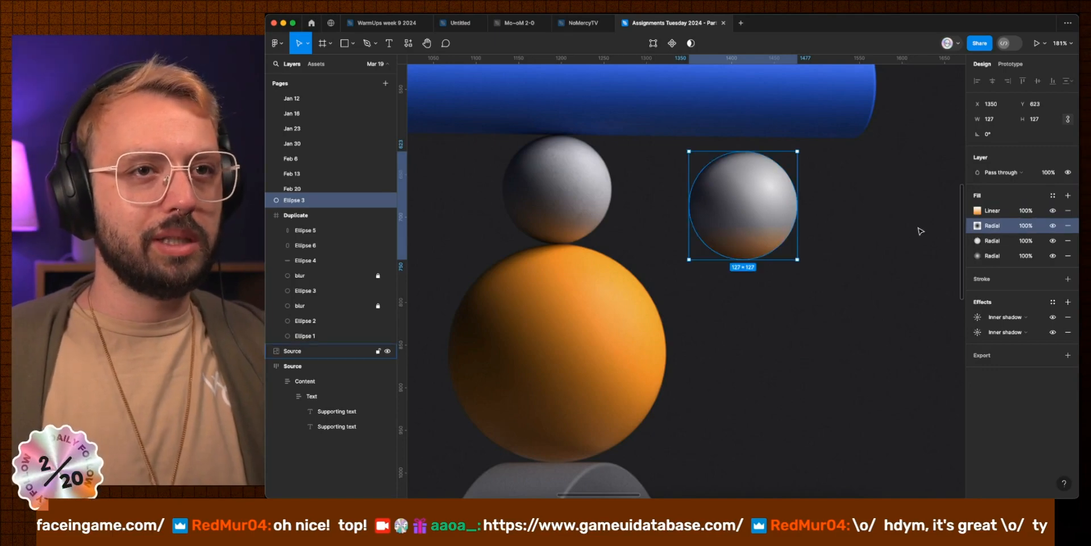
# Step: Copy the shaded grey sphere's properties and paste them onto the matching sphere in the Duplicate frame
pyautogui.click(851, 209)
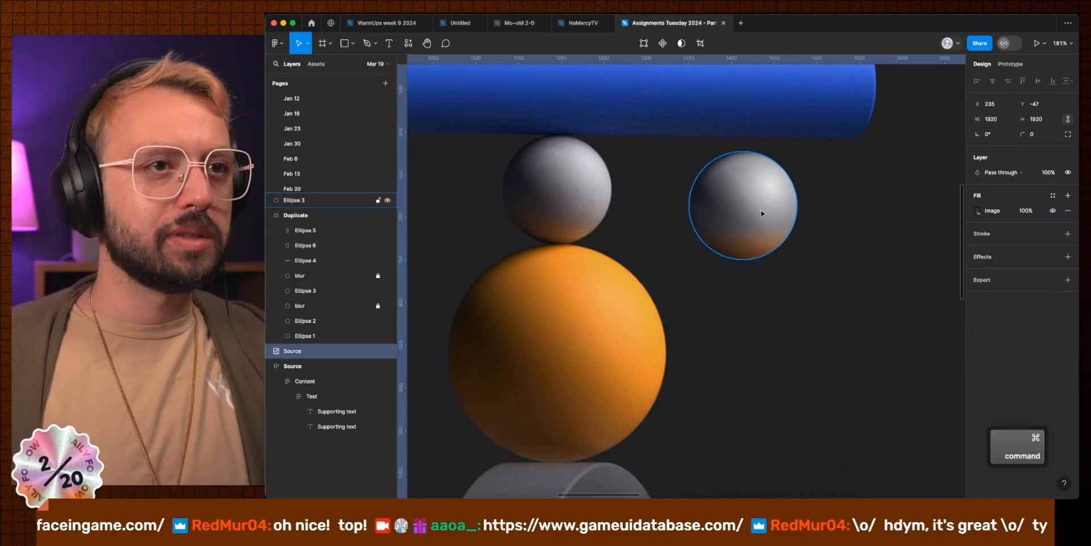
pyautogui.keyDown('super'); pyautogui.click(761, 212); pyautogui.keyUp('super')
pyautogui.press('alt+super+v')
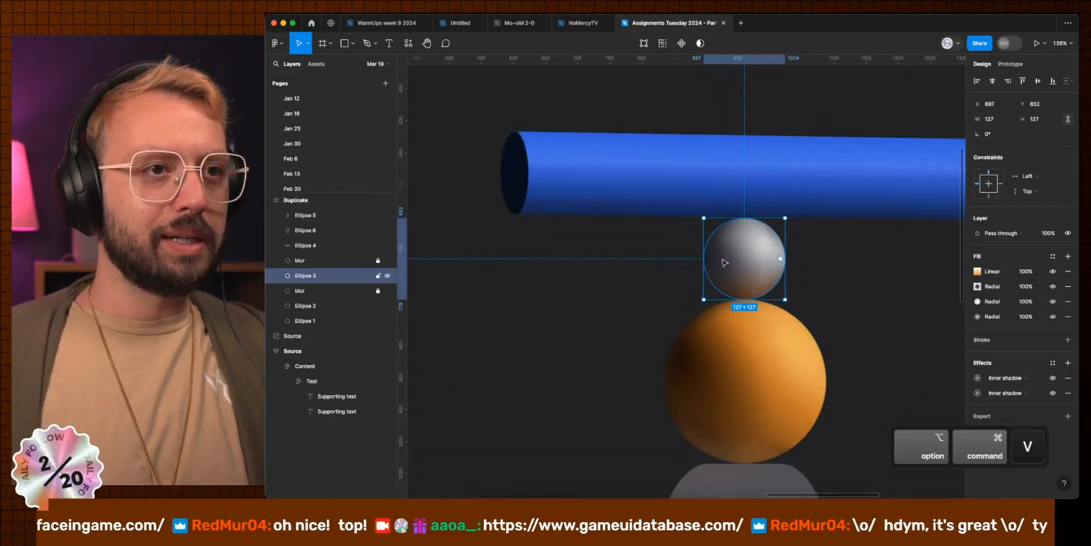
pyautogui.click(840, 307)
# Step: Reposition the upper highlight stops of the linear fill on the Duplicate frame's blue cylinder, and close the fill settings
pyautogui.scroll(-5, 841, 307)
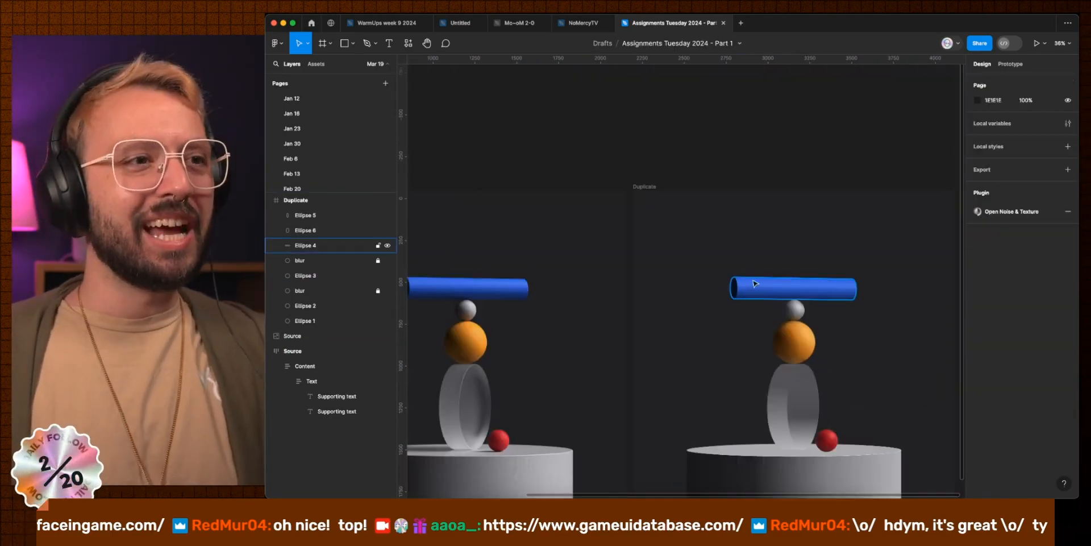
pyautogui.keyDown('super'); pyautogui.click(784, 286); pyautogui.keyUp('super')
pyautogui.click(978, 301)
pyautogui.scroll(8, 799, 283)
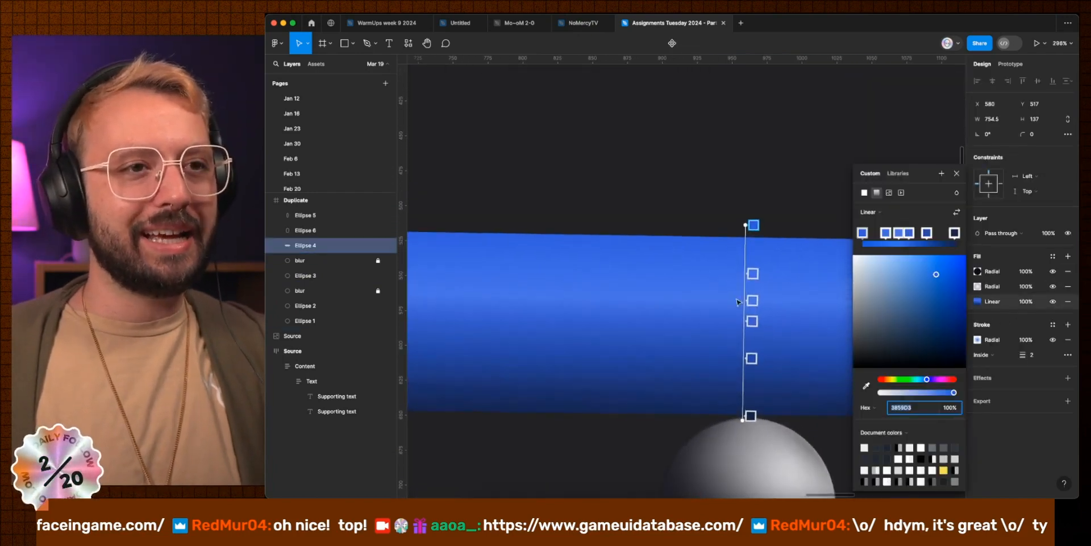
pyautogui.click(753, 300)
pyautogui.moveTo(753, 274); pyautogui.dragTo(752, 313)
pyautogui.click(752, 303)
pyautogui.scroll(-6, 669, 300)
pyautogui.click(957, 173)
pyautogui.click(809, 356)
# Step: Place a copy of the glass disc's front ellipse beside the source disc and add a 323136 linear gradient as its second fill
pyautogui.scroll(-5, 809, 356)
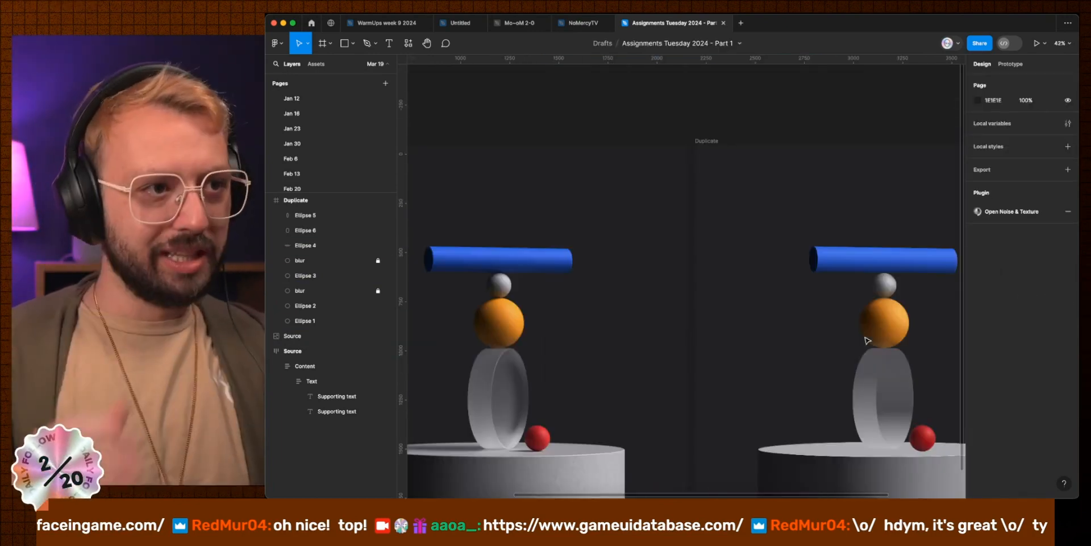
pyautogui.hscroll(2, 868, 340)
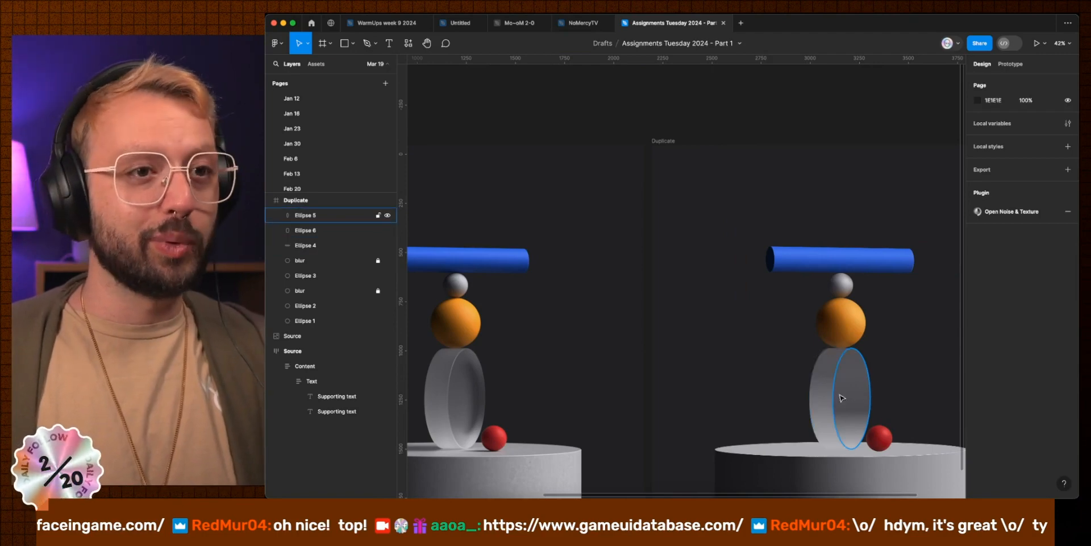
pyautogui.click(847, 388)
pyautogui.moveTo(857, 402); pyautogui.dragTo(521, 402)
pyautogui.scroll(5, 468, 432)
pyautogui.hscroll(-3, 470, 433)
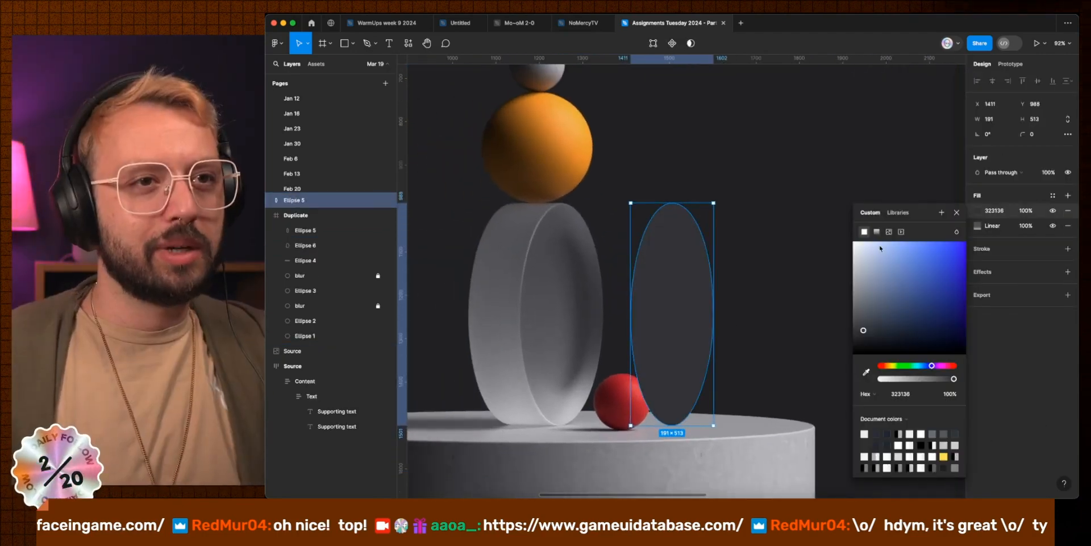
pyautogui.click(878, 232)
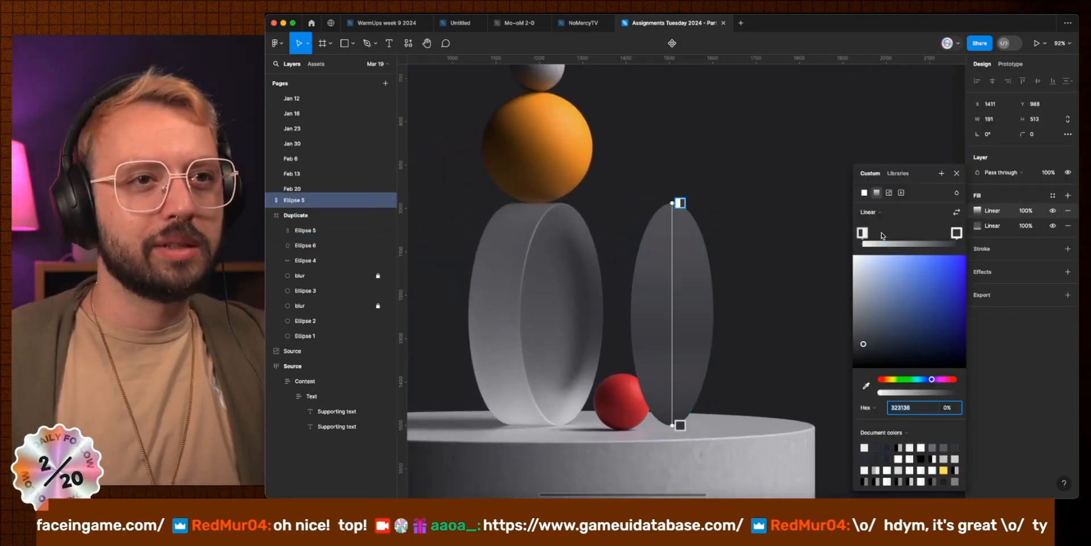
# Step: Convert the ellipse copy's 323136 gradient to a radial fill, move its solid stop out to 66%, and pull its transparent stop inward
pyautogui.click(877, 214)
pyautogui.click(880, 223)
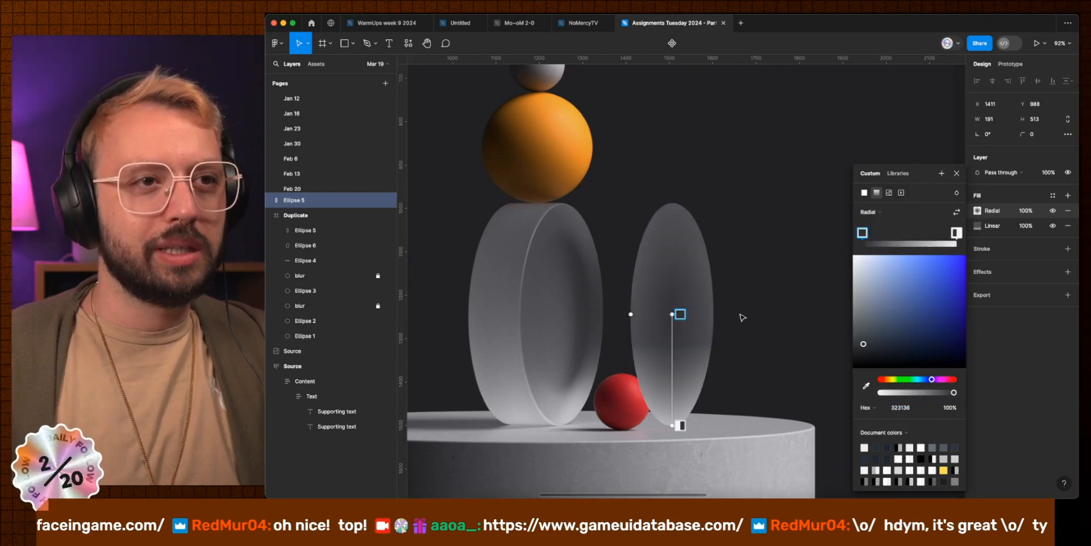
pyautogui.moveTo(681, 314); pyautogui.dragTo(696, 393)
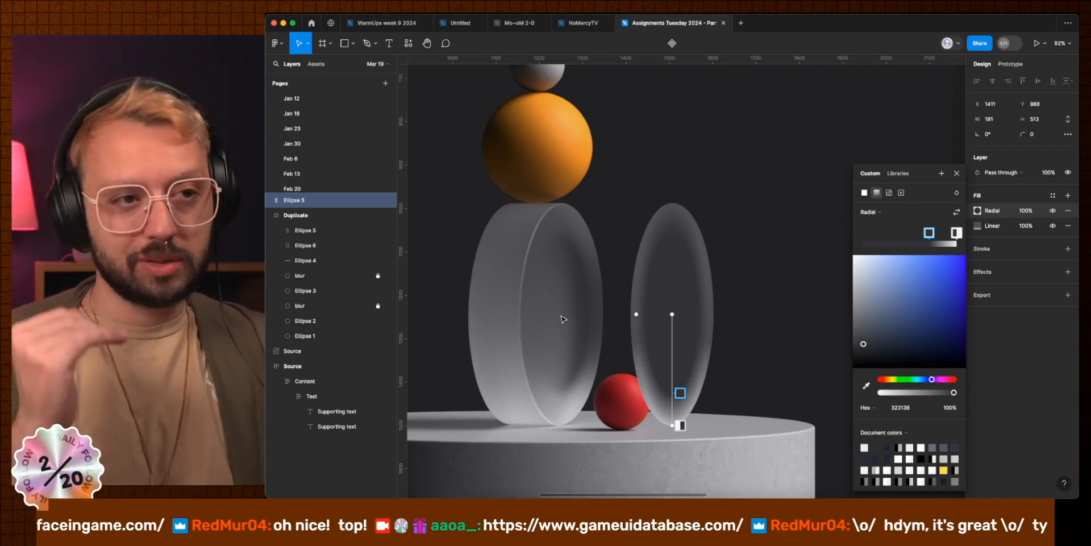
pyautogui.moveTo(674, 426); pyautogui.dragTo(683, 388)
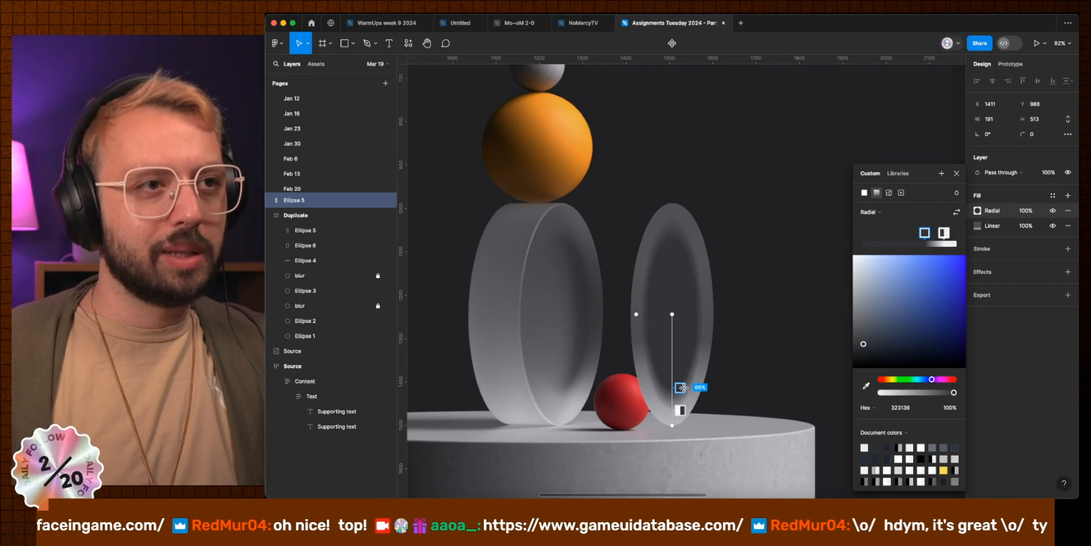
pyautogui.press('Escape')
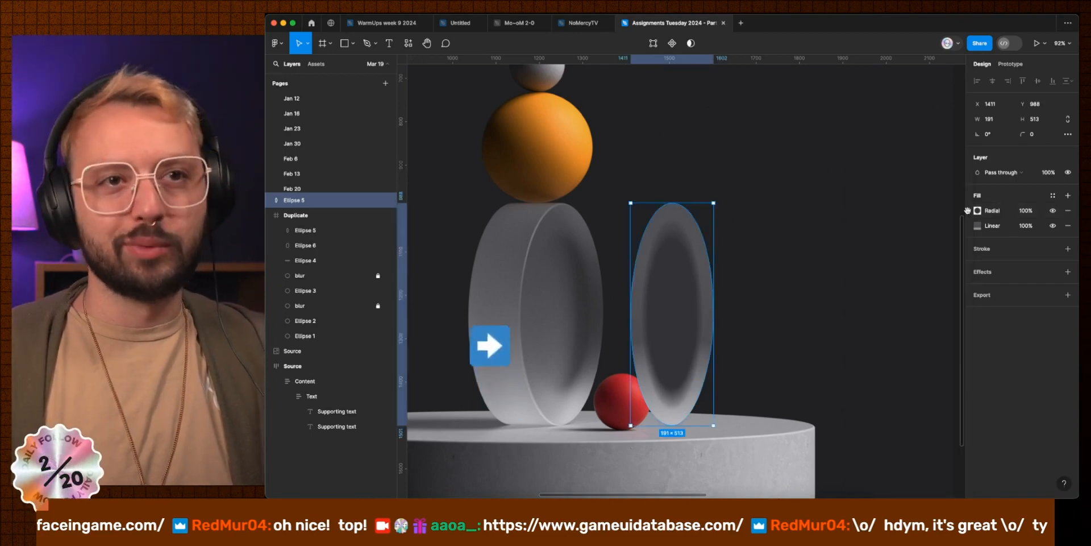
# Step: Duplicate the radial fill, recolour its solid stop to 504F54, and shift and widen the gradient from the ellipse's left edge
pyautogui.press('super+d')
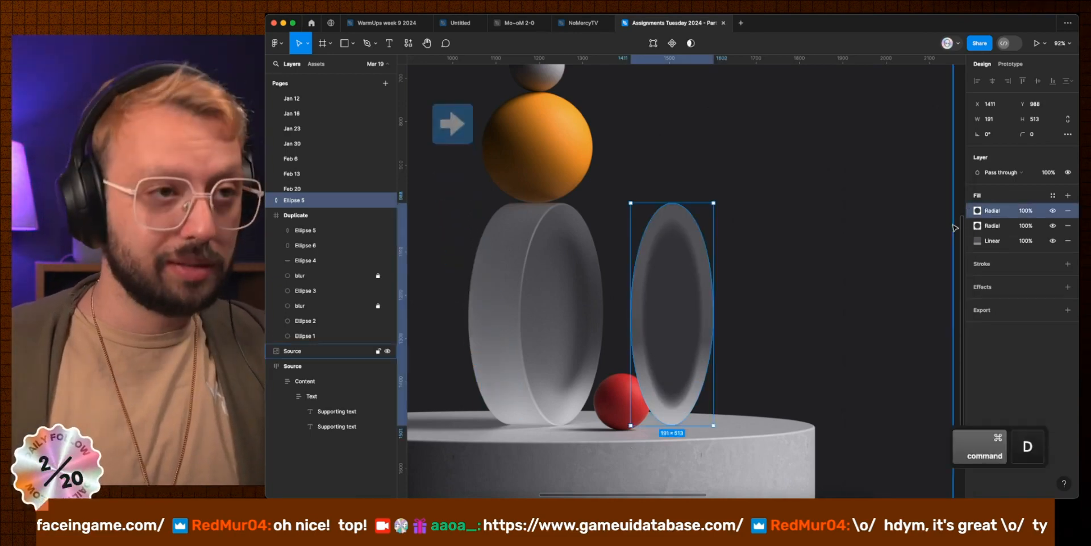
pyautogui.click(977, 211)
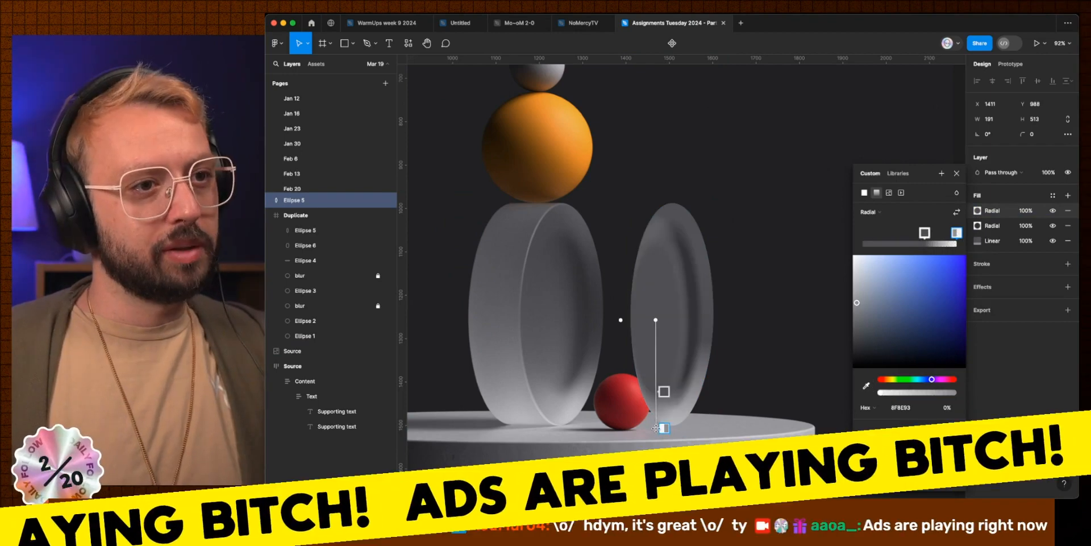
pyautogui.moveTo(656, 428); pyautogui.dragTo(655, 426)
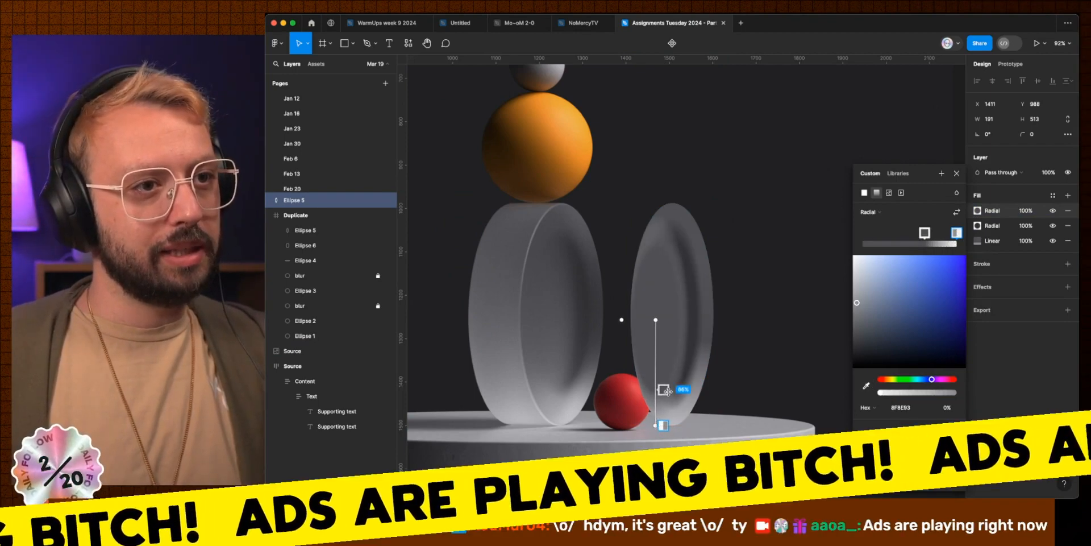
pyautogui.moveTo(668, 390); pyautogui.dragTo(656, 319)
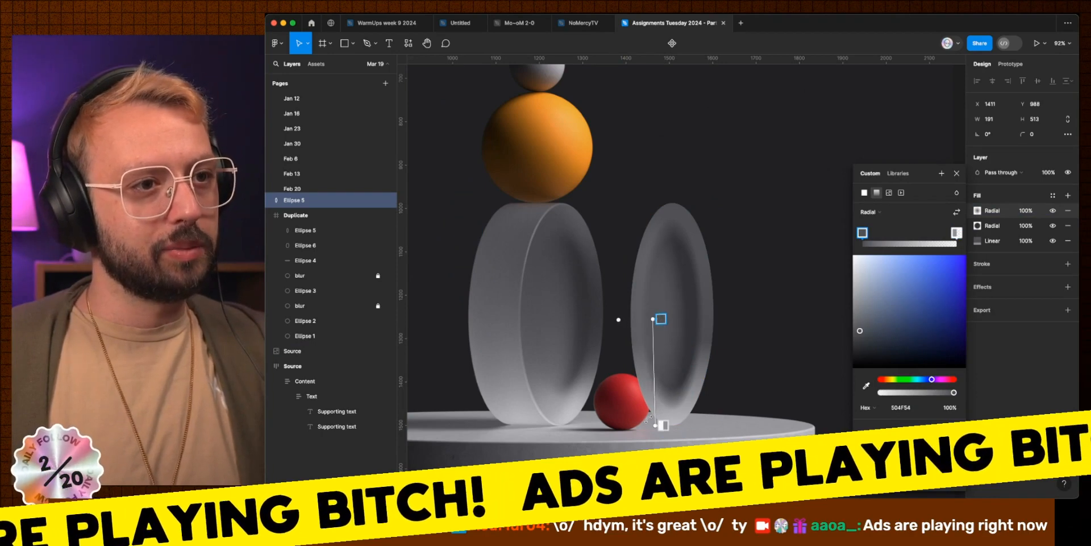
pyautogui.moveTo(654, 425); pyautogui.dragTo(653, 406)
pyautogui.moveTo(624, 319)
pyautogui.mouseDown()
pyautogui.moveTo(609, 318)
pyautogui.moveTo(645, 314)
pyautogui.mouseUp()
pyautogui.moveTo(653, 406); pyautogui.dragTo(644, 404)
pyautogui.moveTo(653, 315); pyautogui.dragTo(655, 398)
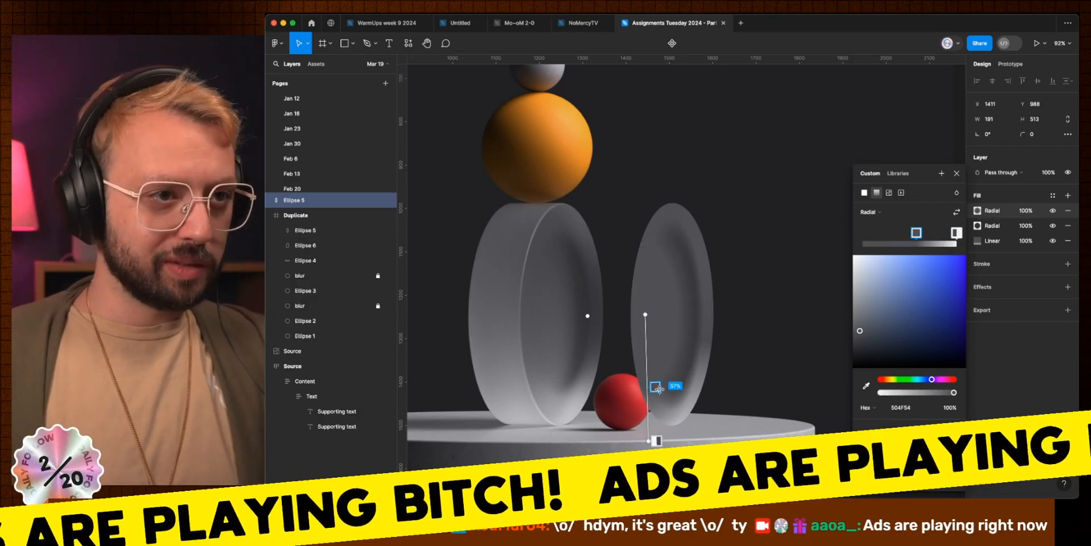
pyautogui.click(957, 173)
# Step: Add another fill sampled as BEBDC2 to the ellipse copy and turn it into a linear gradient
pyautogui.click(1068, 195)
pyautogui.press('i')
pyautogui.click(921, 99)
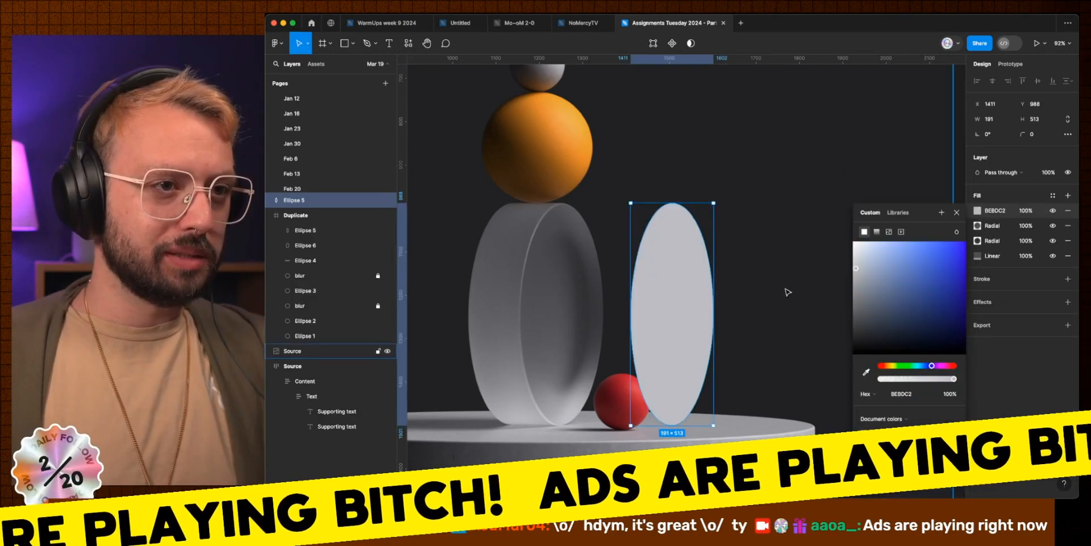
pyautogui.click(877, 233)
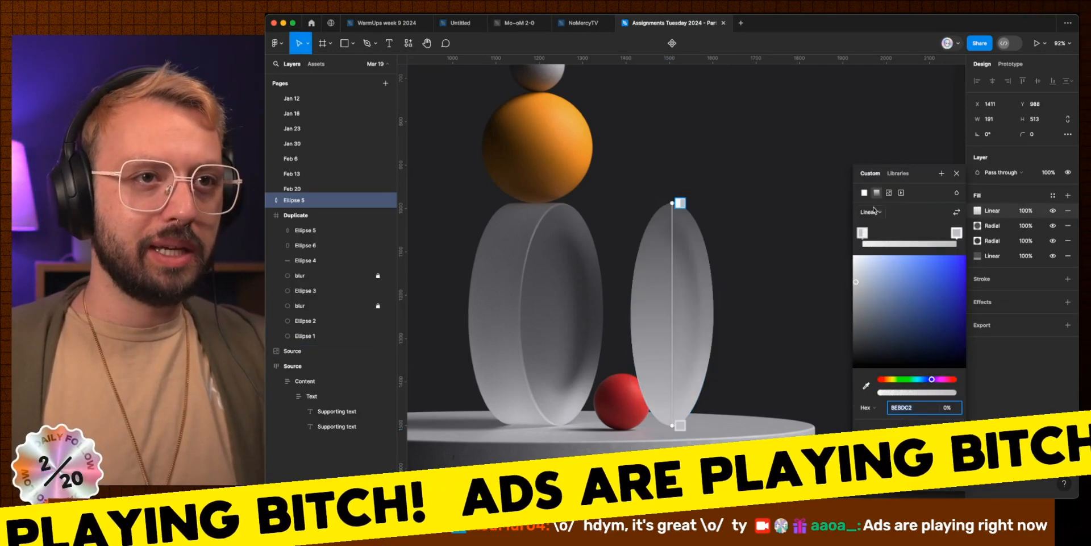
# Step: Set the linear fill's upper stop to 525156 at 0% opacity and lower it to about the ellipse's middle
pyautogui.click(864, 237)
pyautogui.click(866, 386)
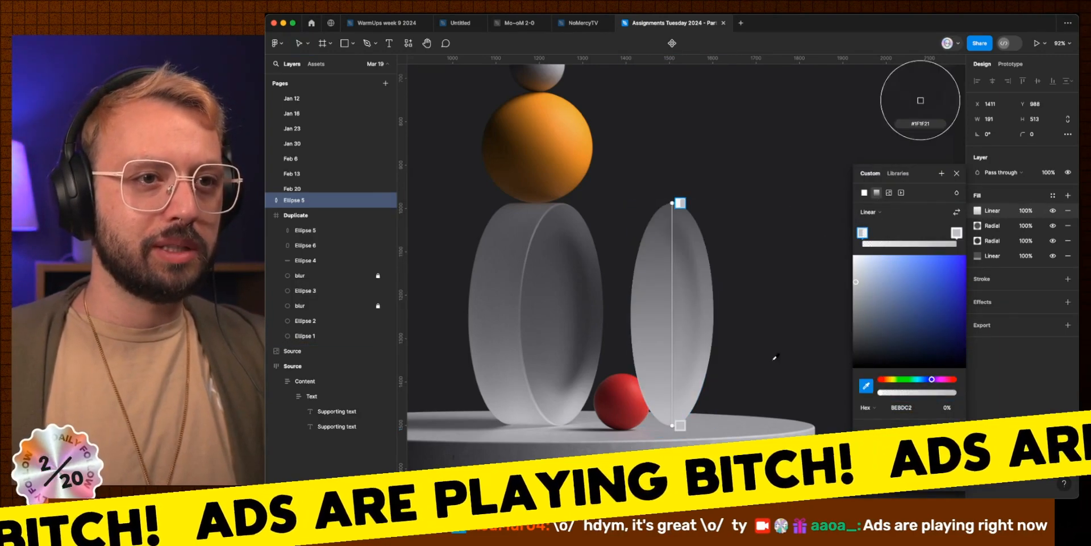
pyautogui.click(921, 103)
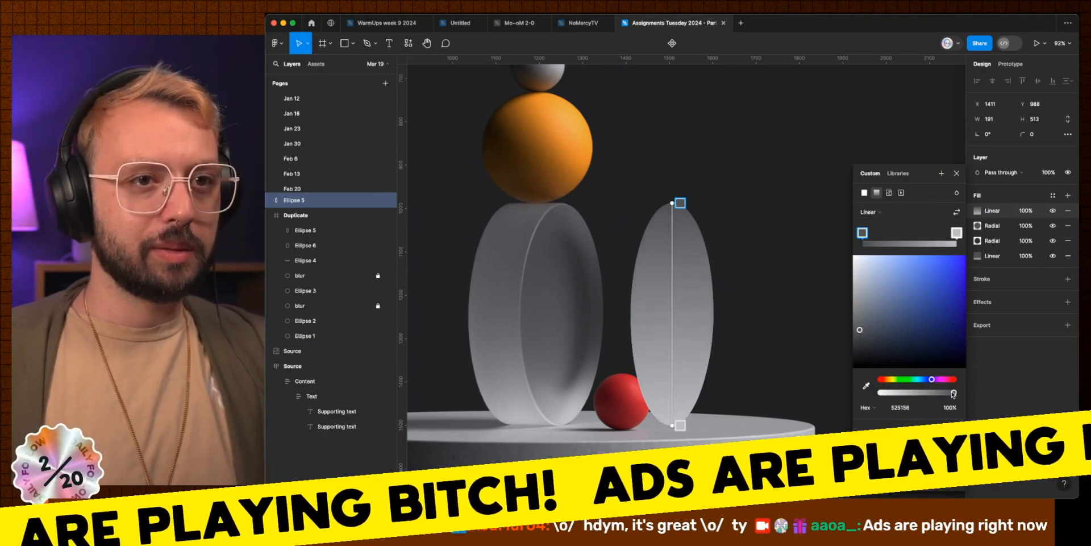
pyautogui.moveTo(953, 393); pyautogui.dragTo(651, 365)
pyautogui.moveTo(672, 204); pyautogui.dragTo(674, 278)
pyautogui.click(867, 385)
pyautogui.click(548, 321)
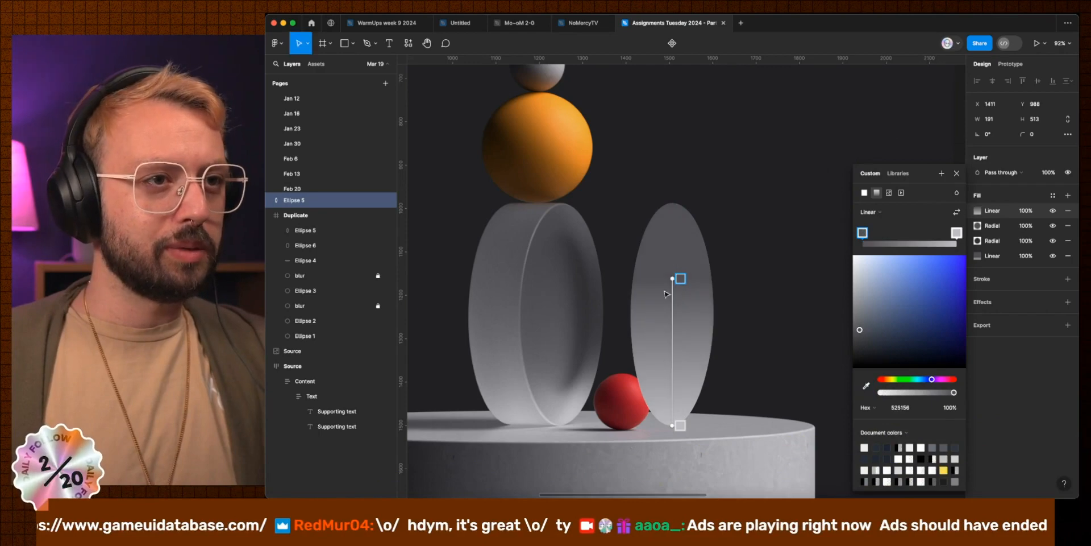
pyautogui.moveTo(955, 392); pyautogui.dragTo(647, 332)
pyautogui.moveTo(680, 279); pyautogui.dragTo(672, 327)
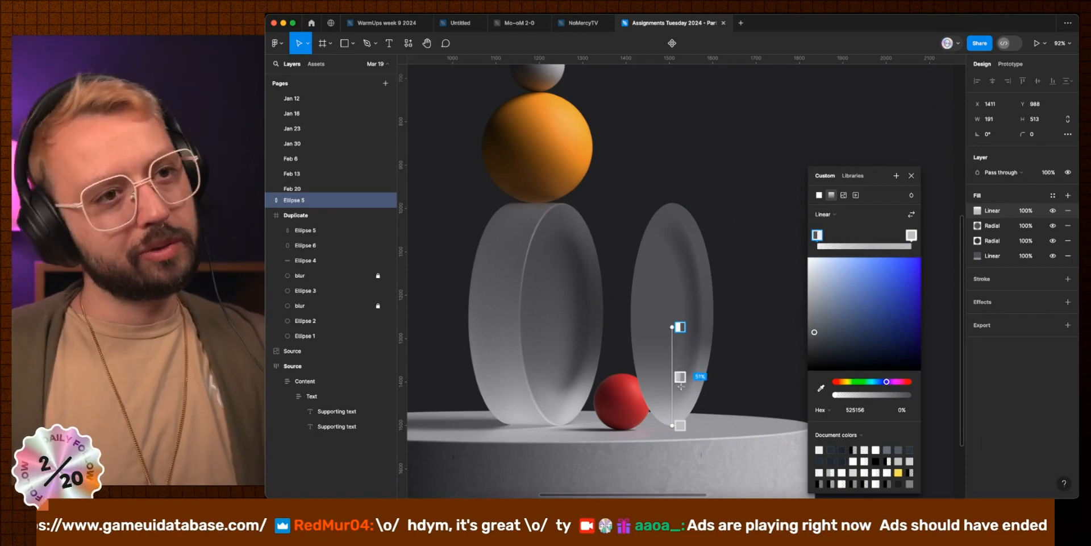
# Step: Reduce the opacity of the linear fill's bottom BEBDC2 stop to 70%
pyautogui.click(681, 425)
pyautogui.click(909, 410)
pyautogui.hotkey('shift', 'Down')
pyautogui.hotkey('shift', 'Down')
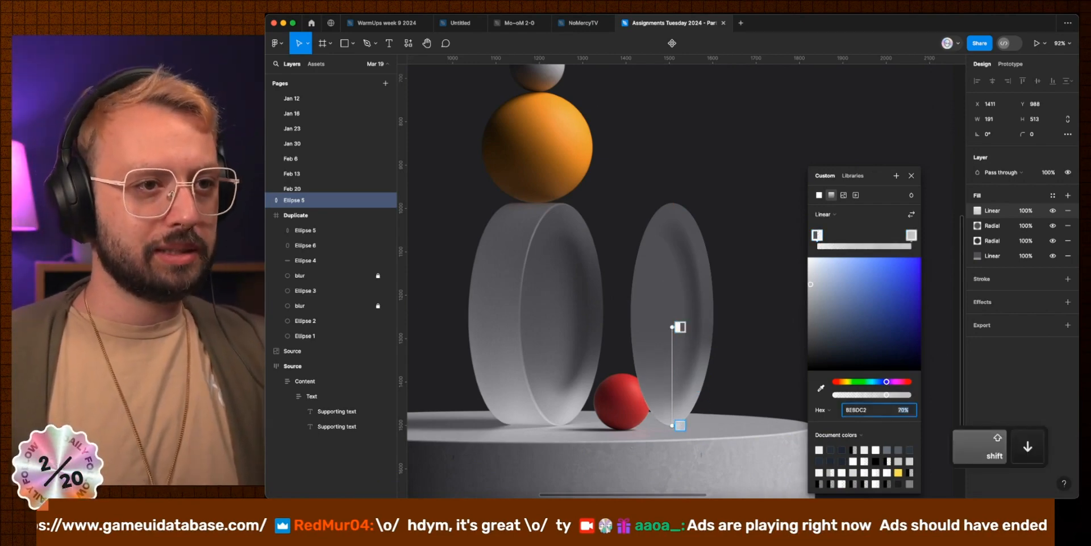
# Step: Add a 3 px inside stroke to the ellipse copy, coloured 737277 as sampled from the source disc's rim
pyautogui.click(1068, 279)
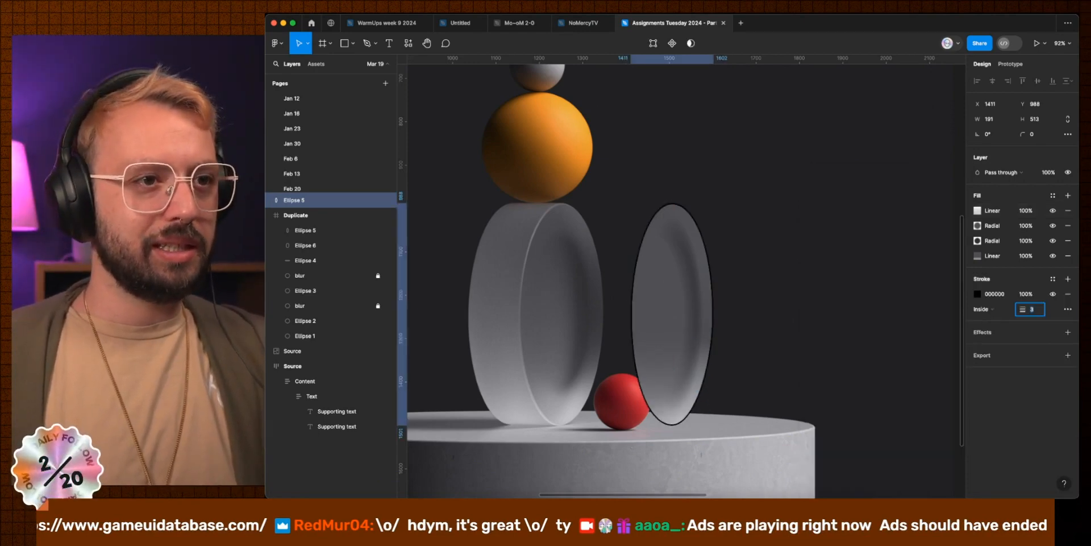
pyautogui.click(977, 294)
pyautogui.press('i')
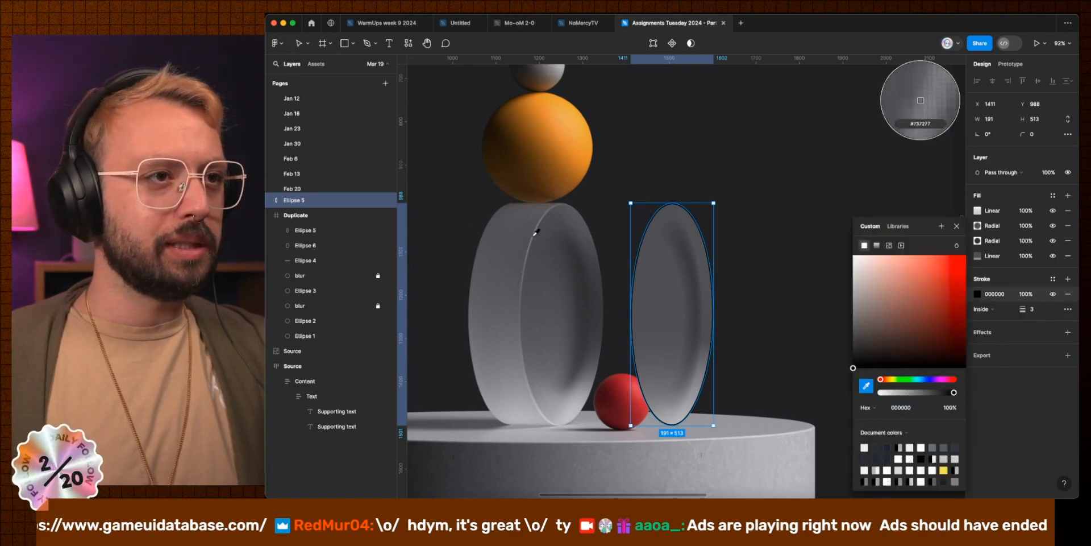
pyautogui.click(534, 235)
# Step: Make the stroke a radial gradient, sample 7B7A7F for its centre stop, and place the gradient along the ellipse's left edge
pyautogui.click(876, 245)
pyautogui.click(869, 212)
pyautogui.click(878, 224)
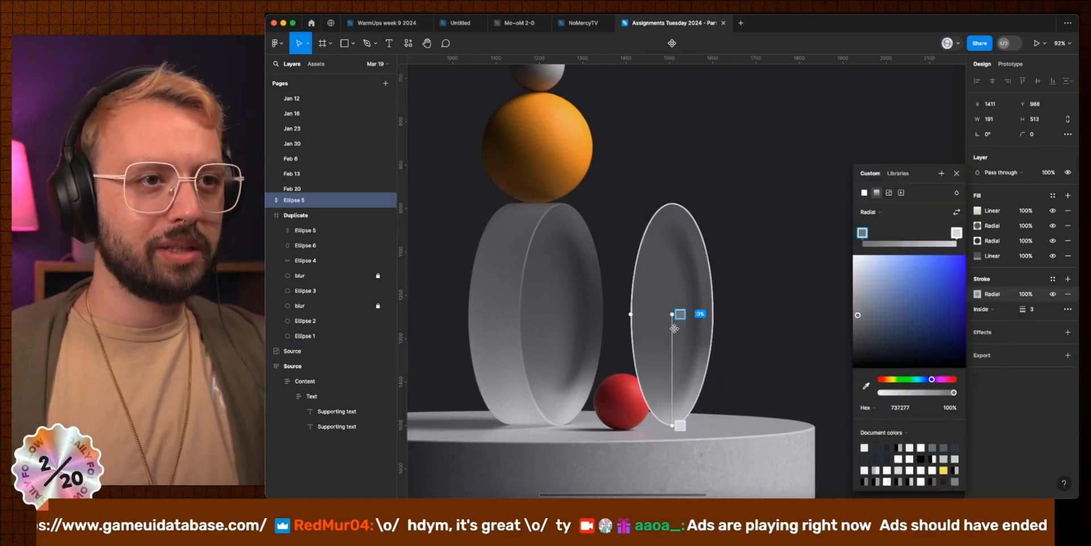
pyautogui.press('i')
pyautogui.click(502, 248)
pyautogui.moveTo(672, 314); pyautogui.dragTo(642, 240)
pyautogui.moveTo(672, 426); pyautogui.dragTo(666, 362)
pyautogui.moveTo(644, 242)
pyautogui.mouseDown()
pyautogui.moveTo(642, 233)
pyautogui.moveTo(648, 409)
pyautogui.mouseUp()
# Step: Duplicate the radial stroke, brighten the copy's centre stop to D5D3E0, and shape its gradient around the ellipse's lower left rim
pyautogui.click(982, 280)
pyautogui.click(970, 294)
pyautogui.press('super+d')
pyautogui.click(977, 294)
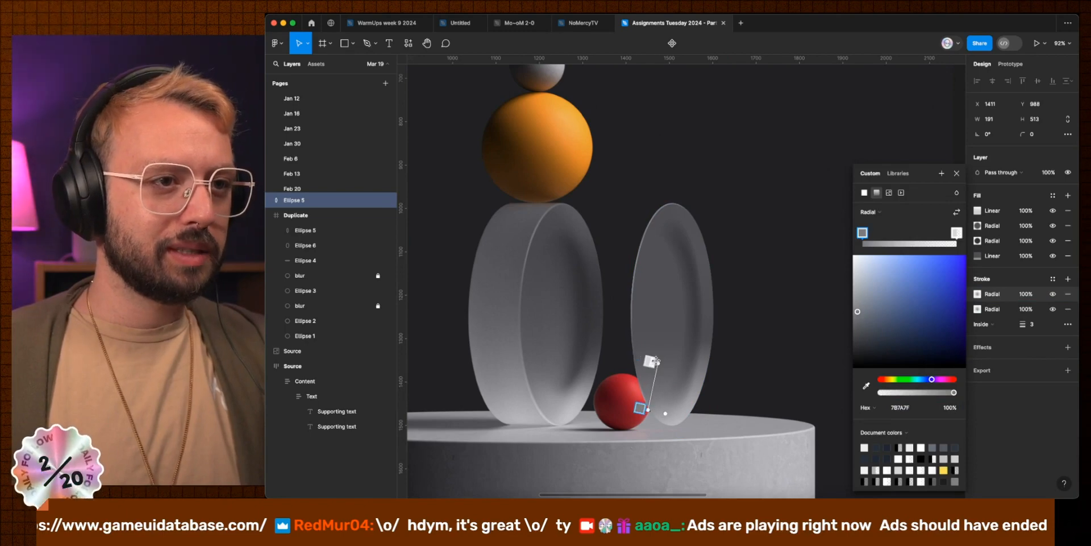
pyautogui.moveTo(658, 362); pyautogui.dragTo(662, 370)
pyautogui.moveTo(858, 310); pyautogui.dragTo(859, 268)
pyautogui.moveTo(663, 415); pyautogui.dragTo(680, 423)
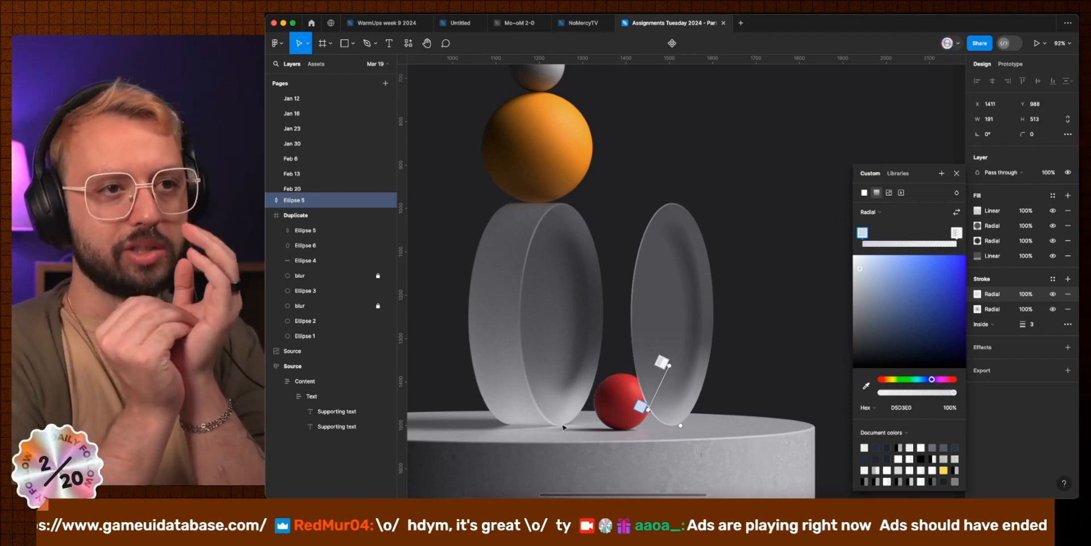
# Step: Adjust the centre of the 7B7A7F radial stroke on the ellipse's upper left rim
pyautogui.click(978, 310)
pyautogui.click(978, 310)
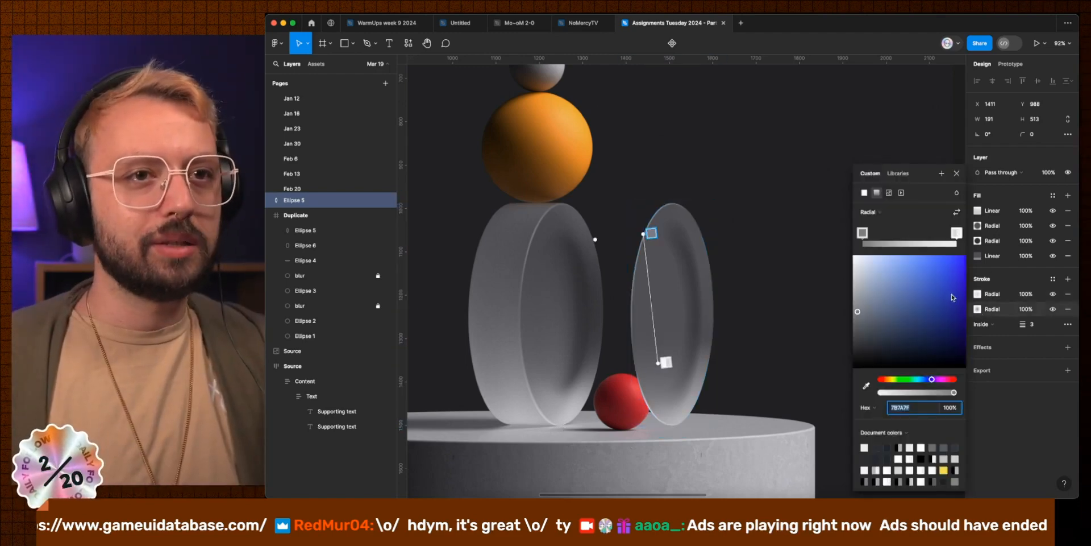
pyautogui.moveTo(639, 234); pyautogui.dragTo(634, 239)
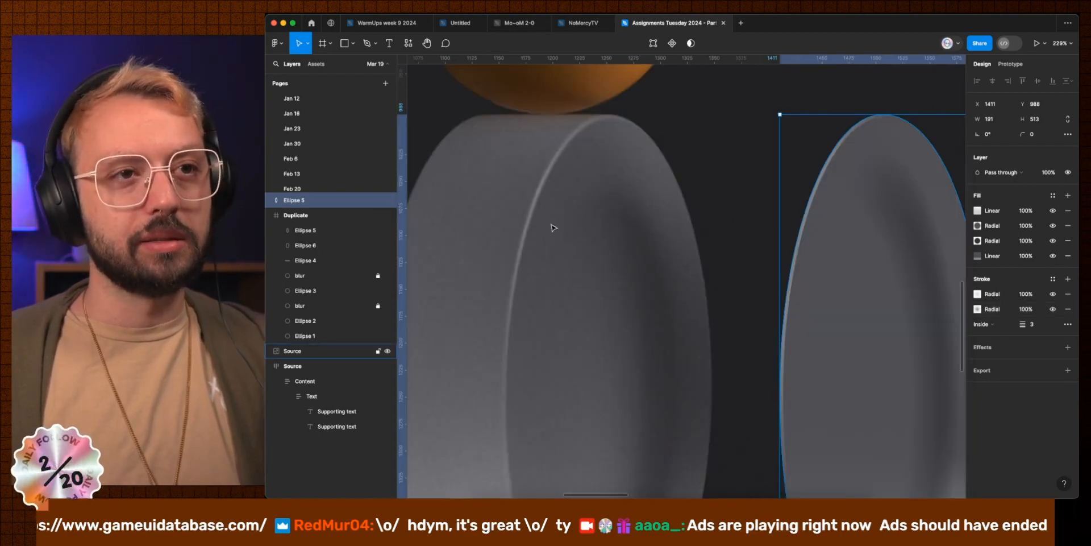
# Step: Reposition the gradient handles of the ellipse's 504F54 radial fill near its left edge, undo the last stray change, and close the fill settings
pyautogui.scroll(-5, 803, 249)
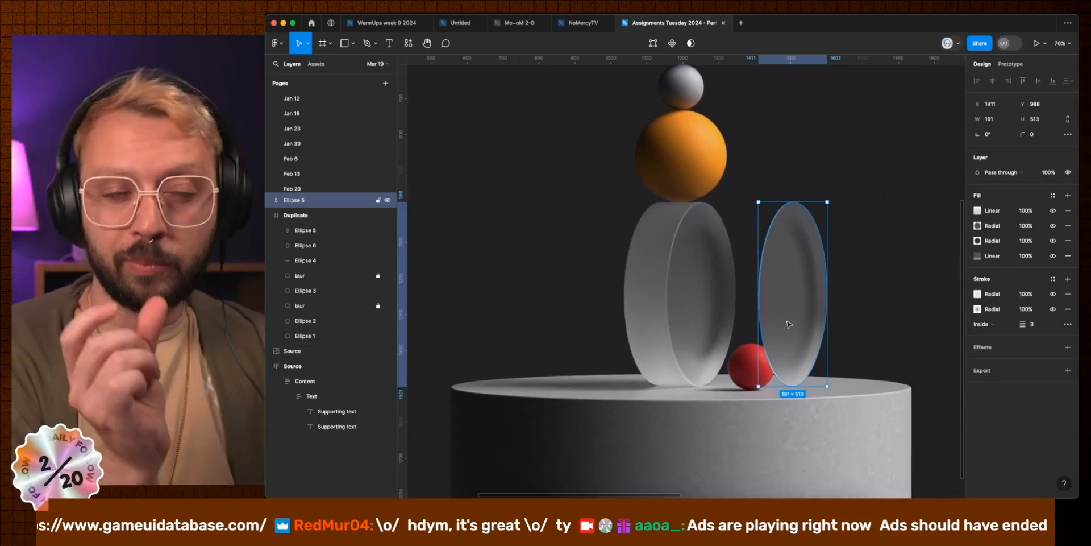
pyautogui.press('Return')
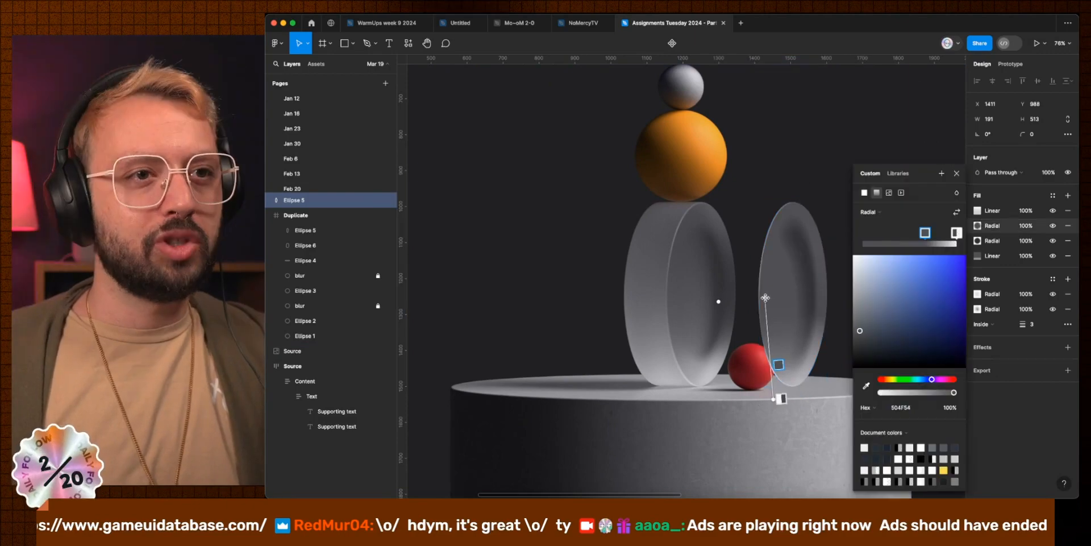
pyautogui.press('super+z')
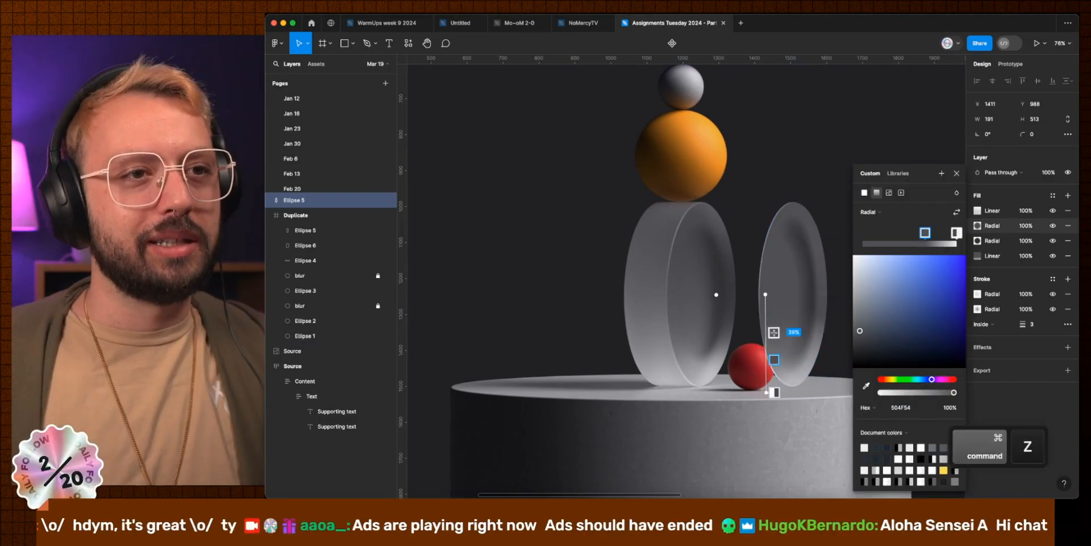
pyautogui.click(957, 173)
# Step: Add a top fill sampled as B6B5BA from the source disc's base and make it a radial gradient with a transparent centre
pyautogui.hotkey('alt', 'f')
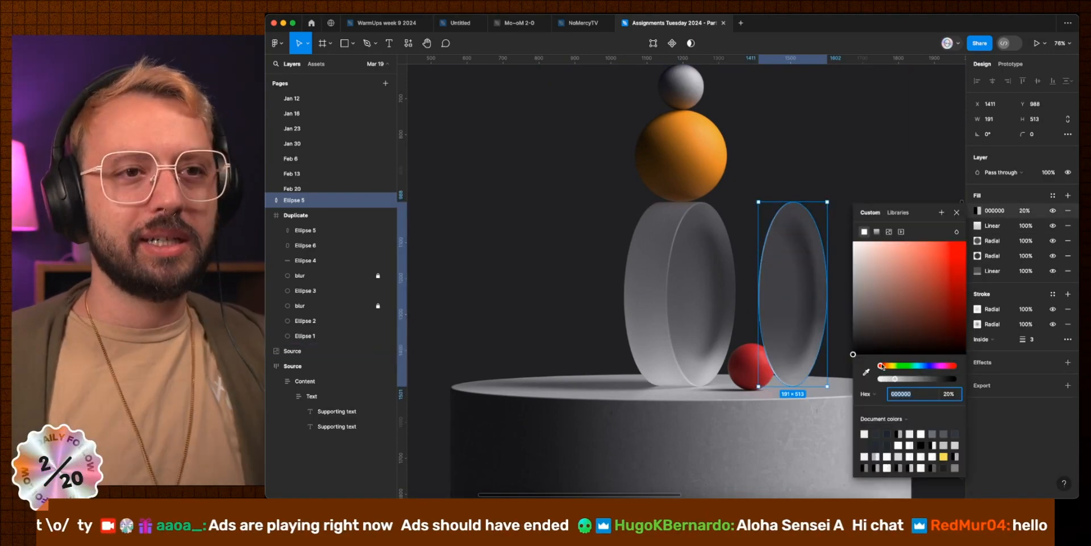
pyautogui.click(867, 372)
pyautogui.click(701, 377)
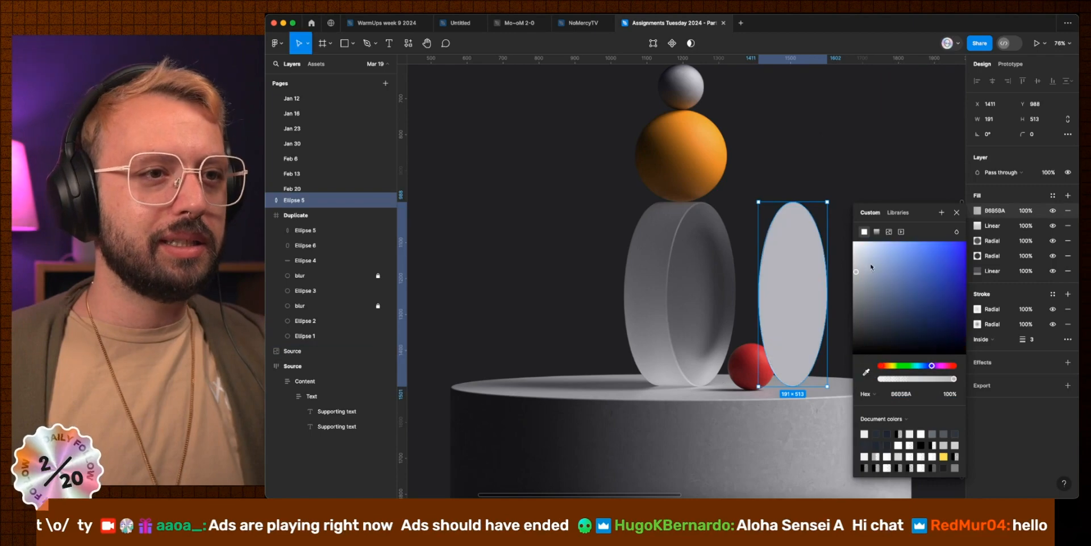
pyautogui.click(876, 232)
pyautogui.click(869, 211)
pyautogui.click(871, 221)
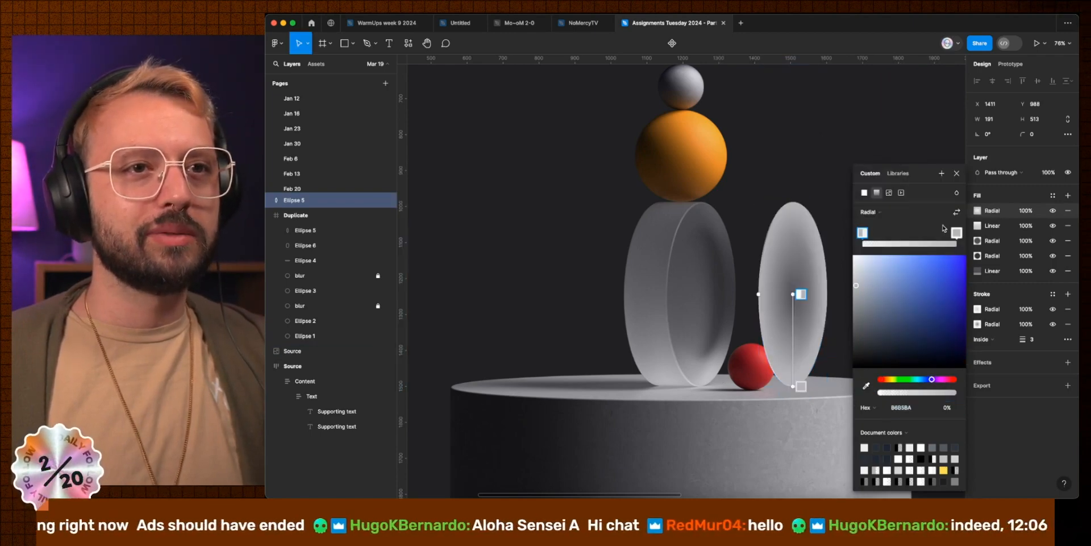
# Step: Delete the shaded ellipse copy and apply its fills and strokes to the front ellipse of the Duplicate frame's disc
pyautogui.press('BackSpace')
pyautogui.scroll(-5, 928, 287)
pyautogui.click(851, 285)
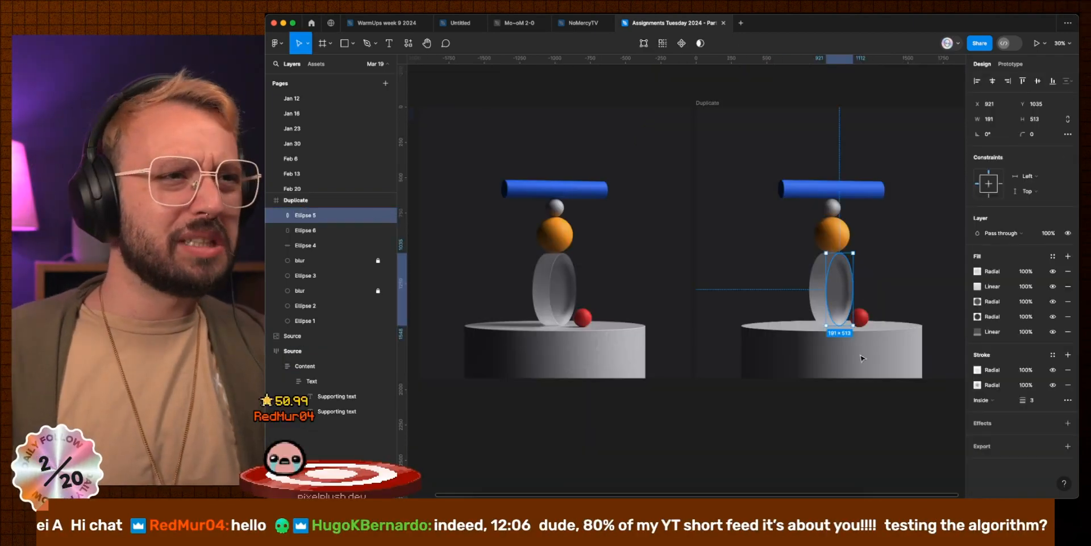
# Step: Add a layer blur to the Duplicate disc's front ellipse, lower its amount, and deselect the ellipse
pyautogui.scroll(10, 852, 307)
pyautogui.click(856, 248)
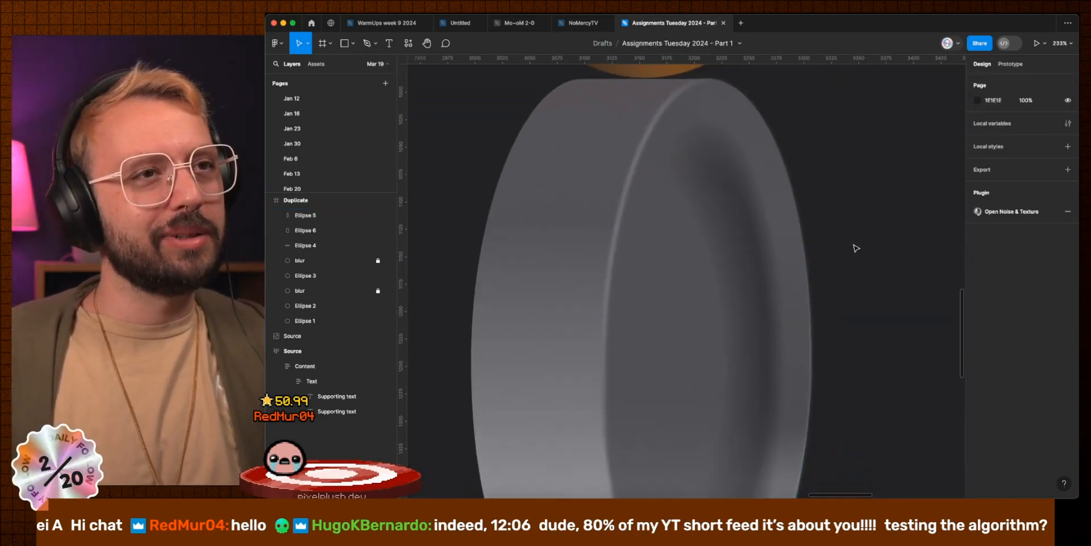
pyautogui.click(810, 268)
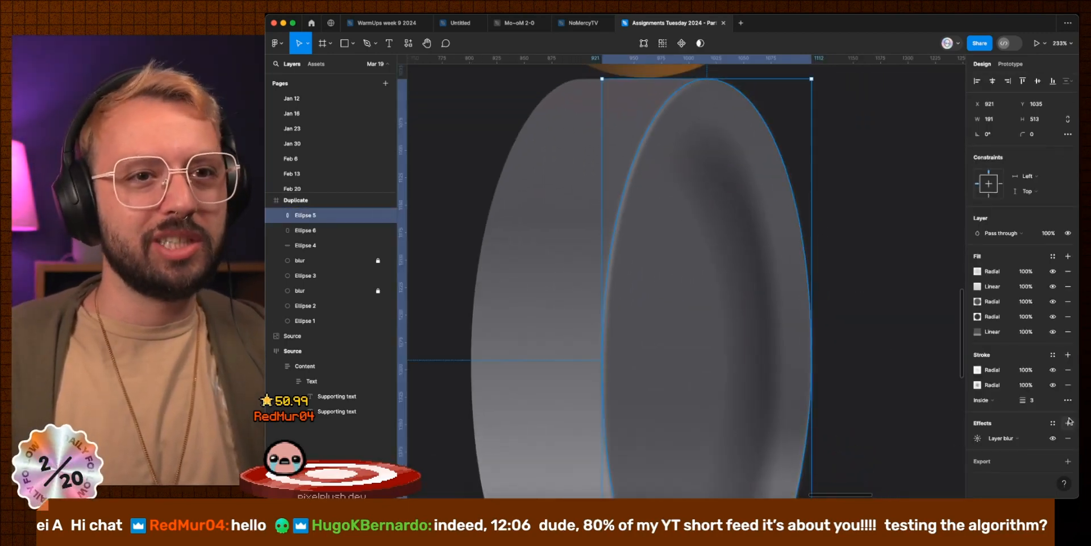
pyautogui.click(978, 437)
pyautogui.press('Down')
pyautogui.click(874, 222)
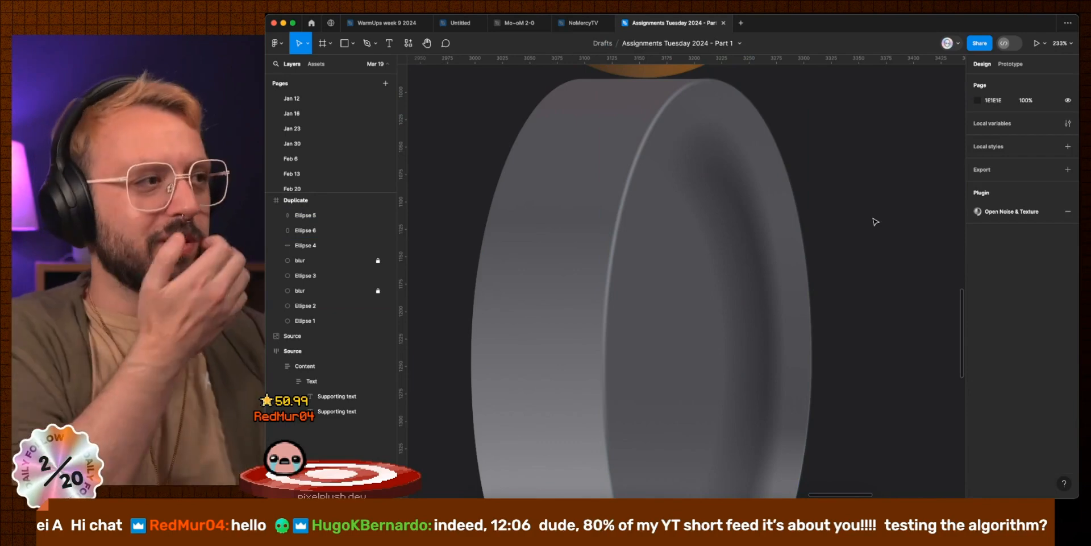
pyautogui.scroll(-15, 799, 361)
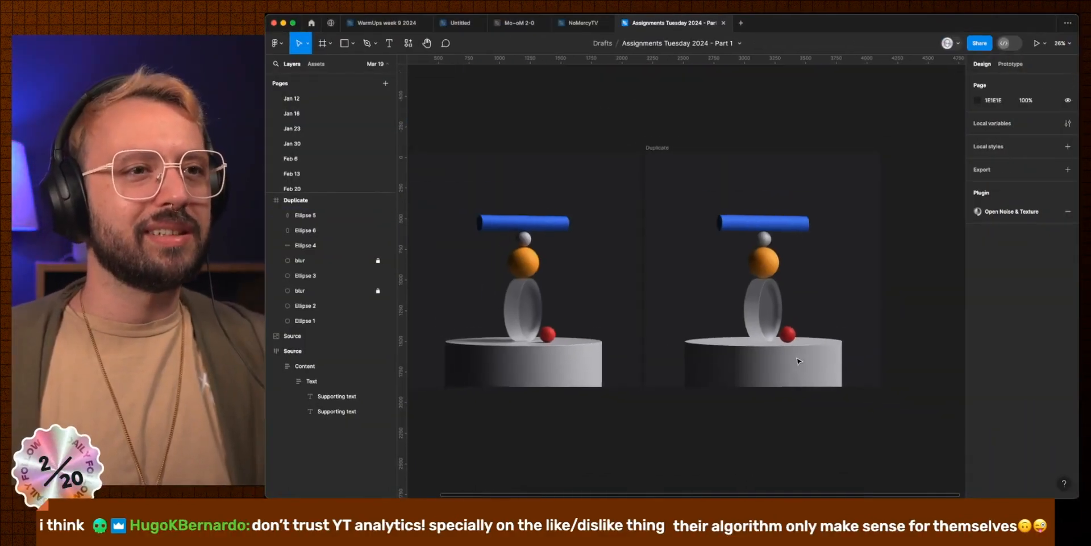
pyautogui.hscroll(-2, 773, 378)
pyautogui.scroll(-1, 773, 378)
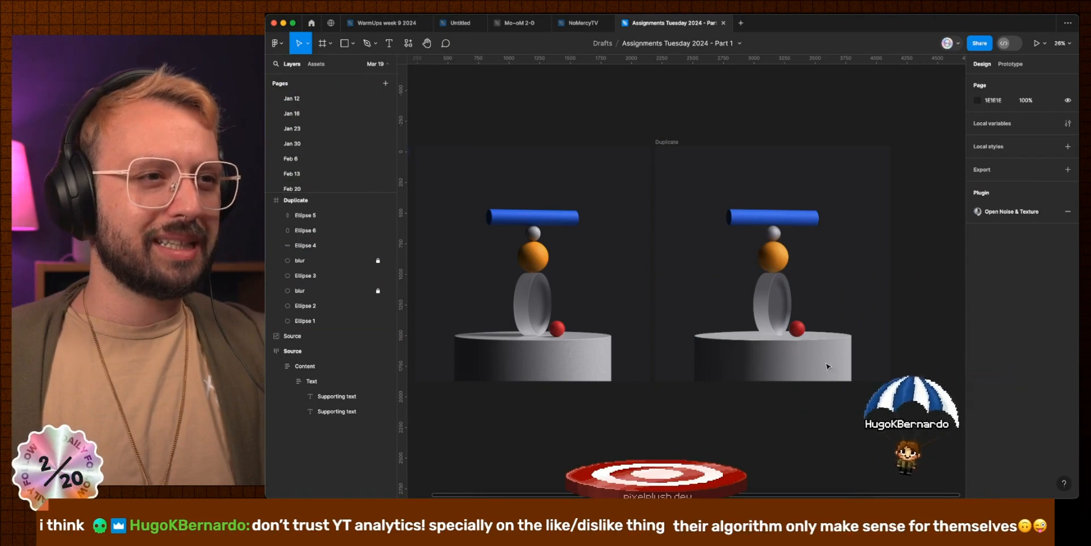
# Step: Add a 000000 radial fill at 20% to the Duplicate frame's blue cylinder, centring it on the underside above the grey sphere
pyautogui.scroll(10, 801, 188)
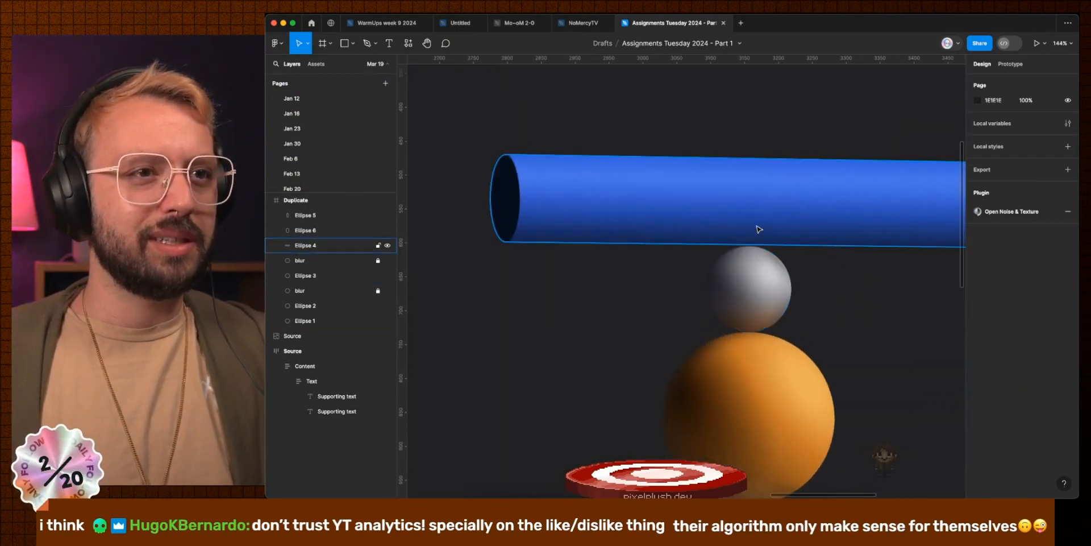
pyautogui.click(752, 235)
pyautogui.click(1068, 256)
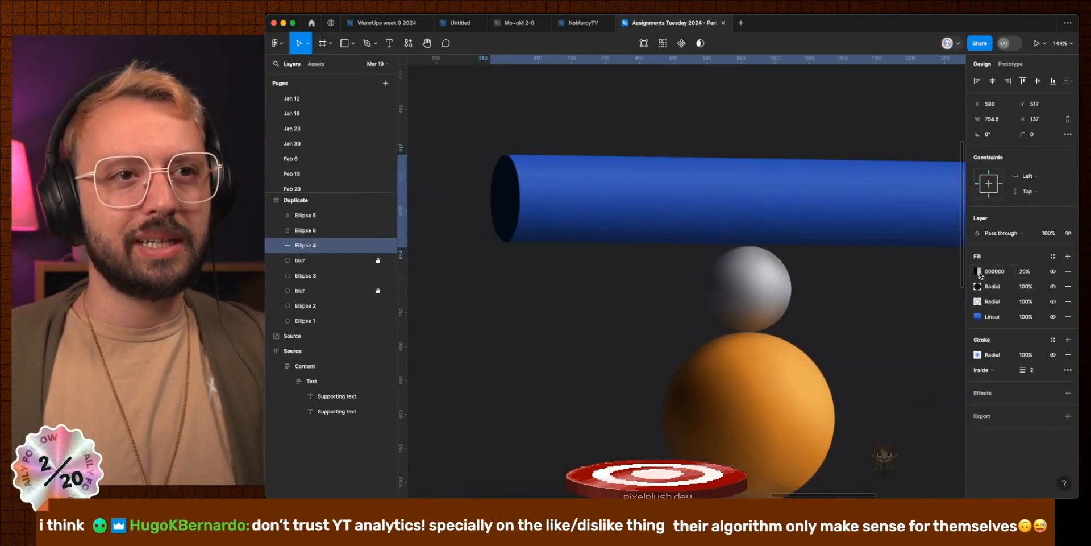
pyautogui.click(978, 271)
pyautogui.click(877, 192)
pyautogui.click(869, 211)
pyautogui.click(880, 223)
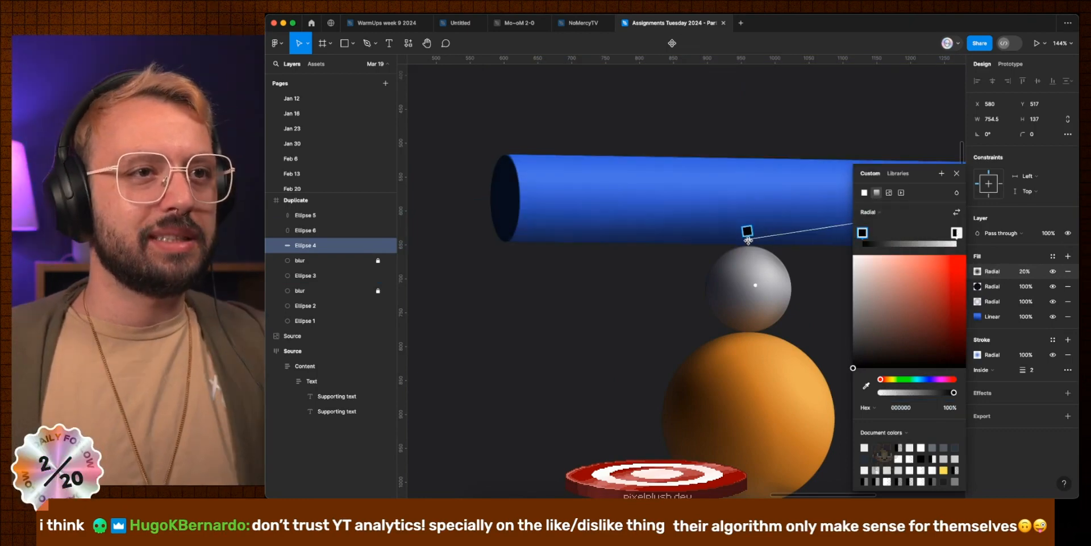
pyautogui.moveTo(747, 241); pyautogui.dragTo(744, 244)
pyautogui.scroll(-5, 756, 241)
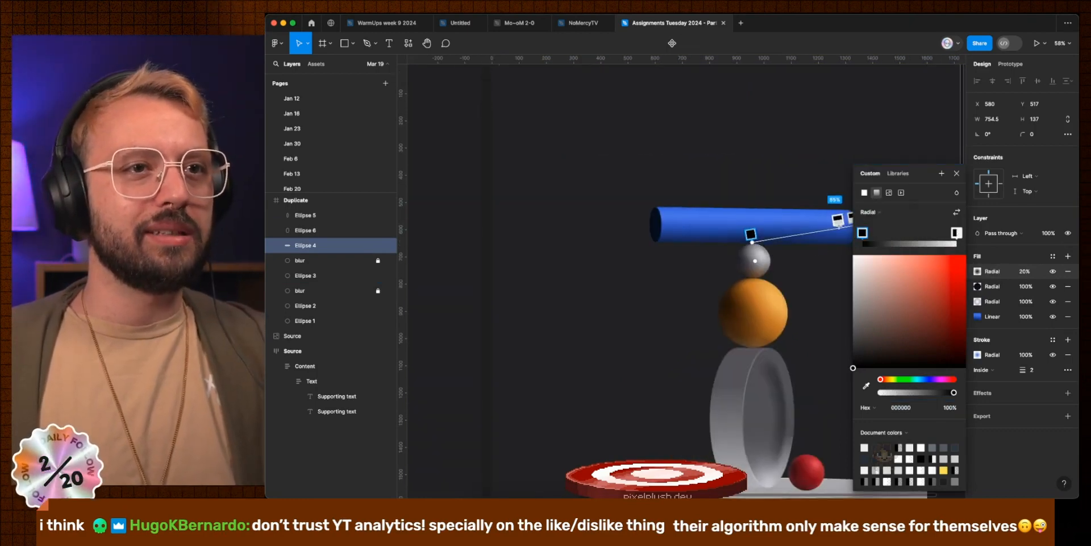
pyautogui.scroll(-5, 757, 248)
pyautogui.click(928, 363)
# Step: Duplicate the blue cylinder's 20% black radial fill and open the top copy for editing
pyautogui.scroll(4, 817, 277)
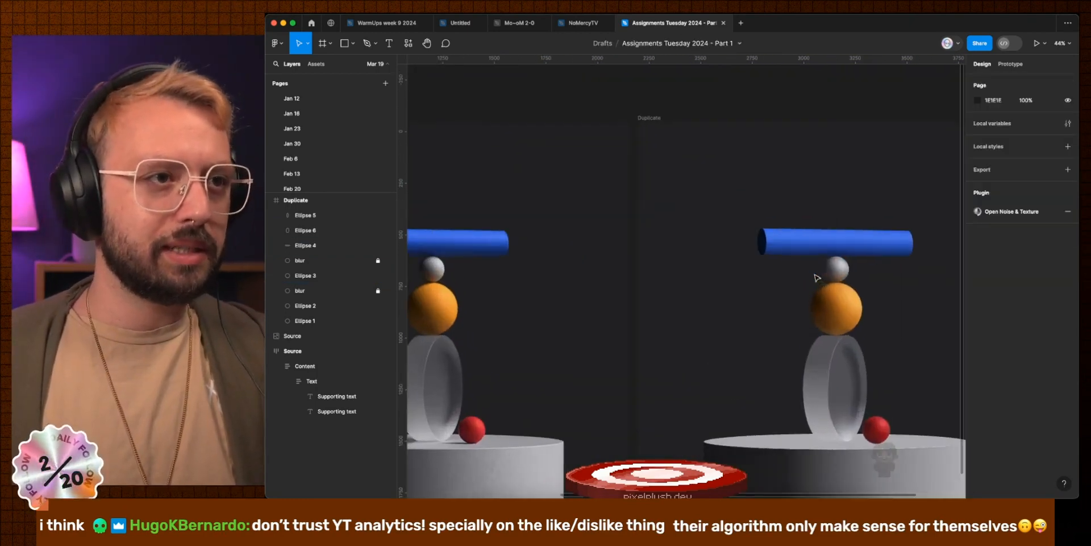
pyautogui.scroll(10, 682, 295)
pyautogui.scroll(-3, 796, 267)
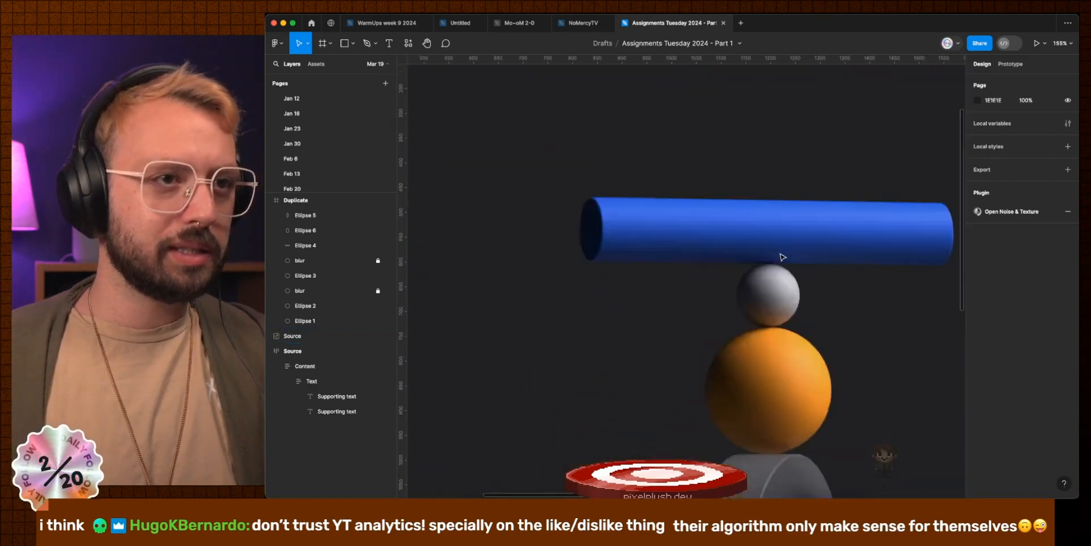
pyautogui.scroll(-3, 782, 257)
pyautogui.scroll(7, 761, 239)
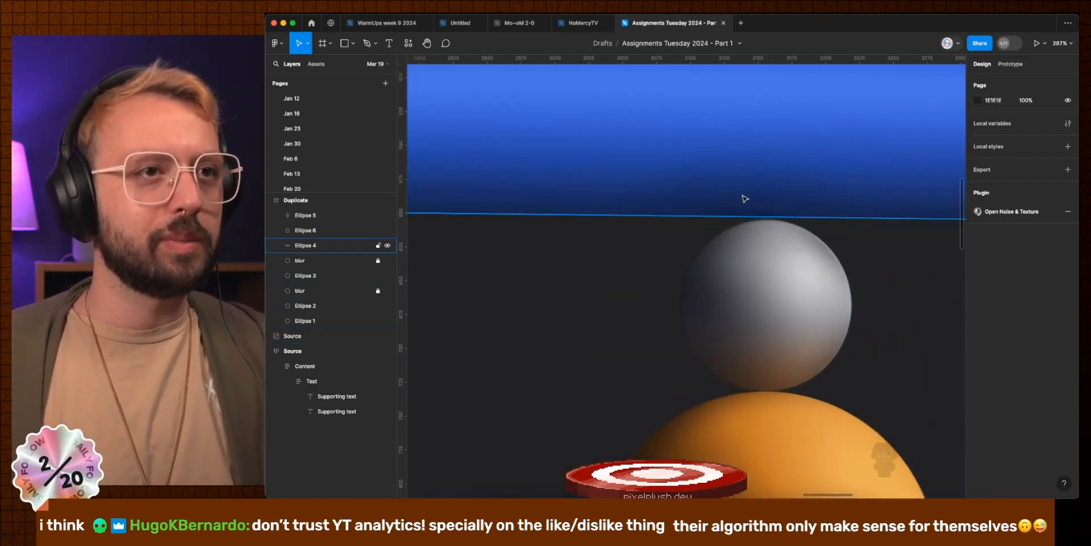
pyautogui.click(745, 199)
pyautogui.press('super+d')
pyautogui.click(978, 272)
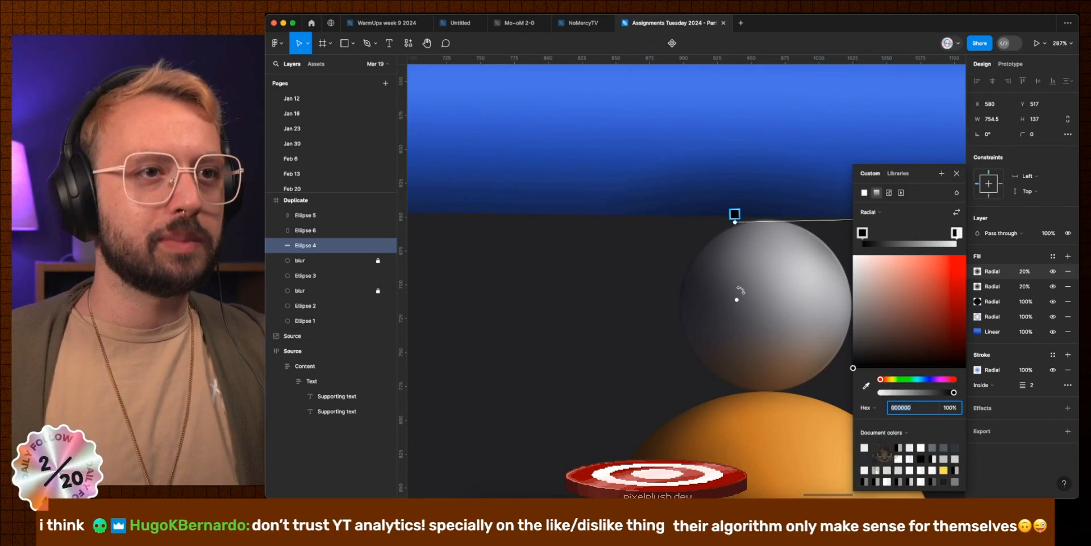
# Step: Shrink the top radial fill into a small, flat contact shadow where the grey sphere meets the cylinder, and deselect the cylinder
pyautogui.click(737, 298)
pyautogui.hscroll(5, 732, 242)
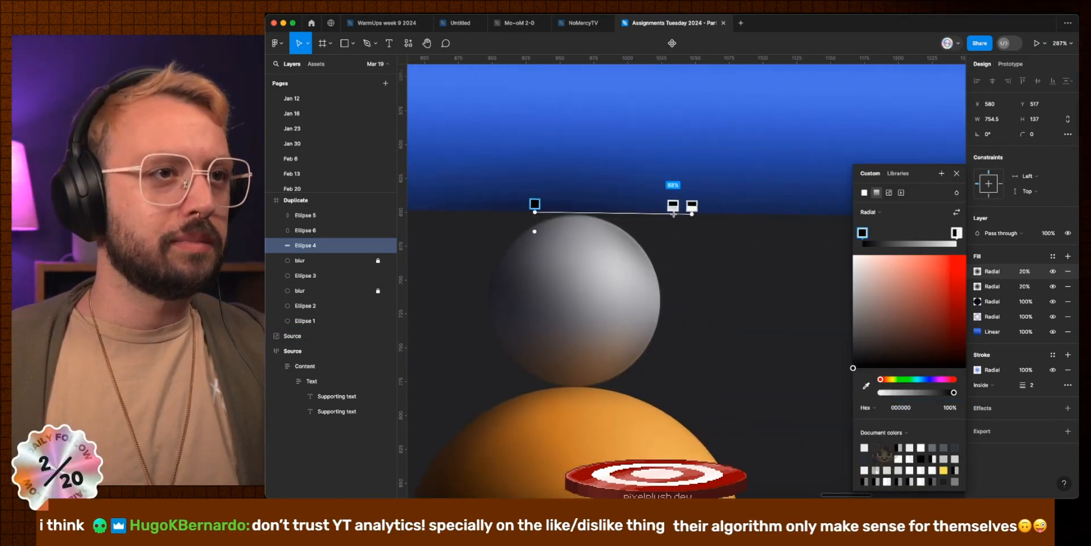
pyautogui.moveTo(693, 213); pyautogui.dragTo(629, 213)
pyautogui.moveTo(535, 213); pyautogui.dragTo(527, 213)
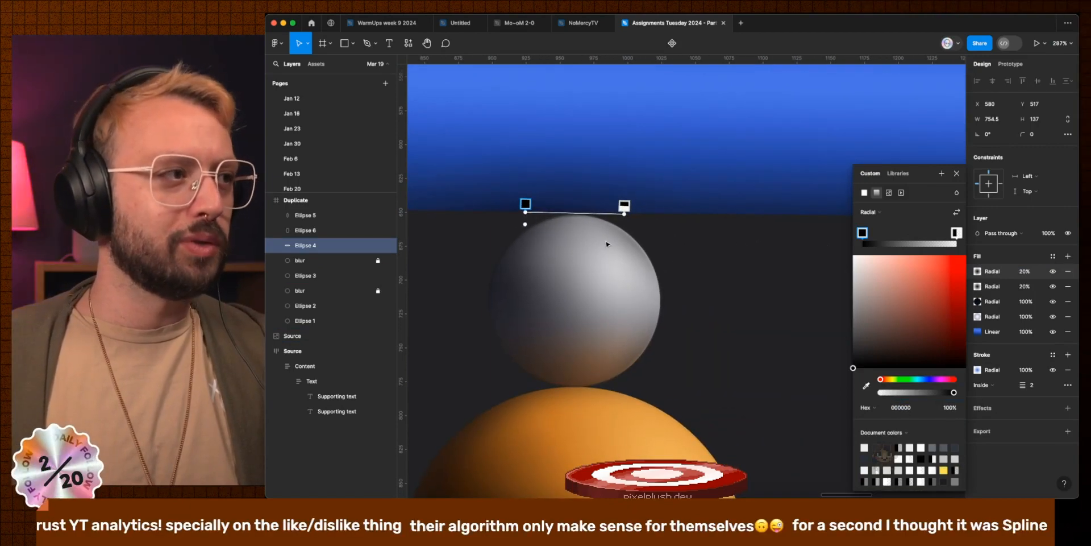
pyautogui.click(729, 229)
pyautogui.scroll(-10, 767, 303)
pyautogui.click(756, 369)
pyautogui.click(565, 131)
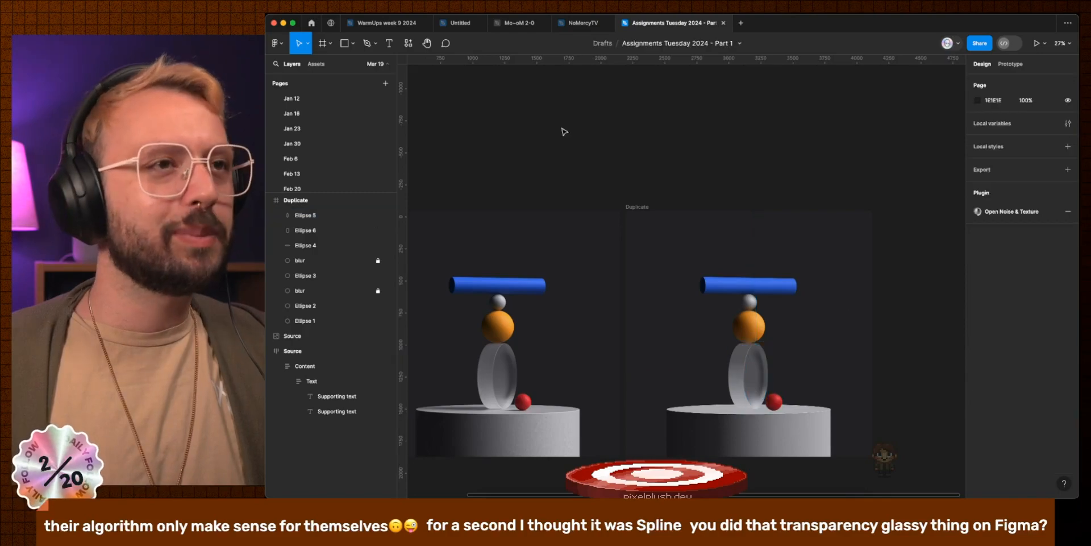
# Step: Browse the files in the Drafts overview for earlier design examples
pyautogui.click(311, 23)
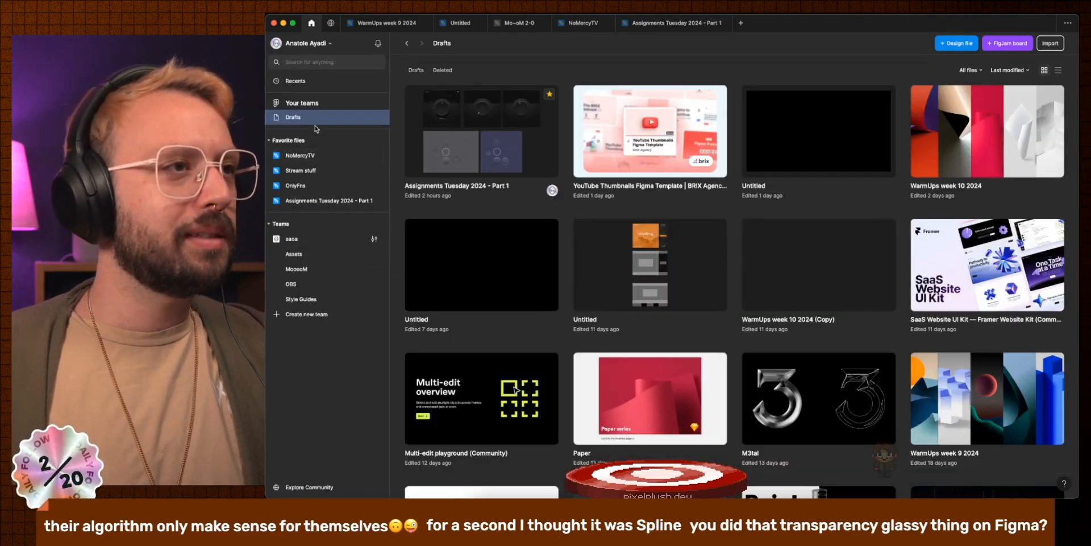
pyautogui.scroll(-15, 856, 257)
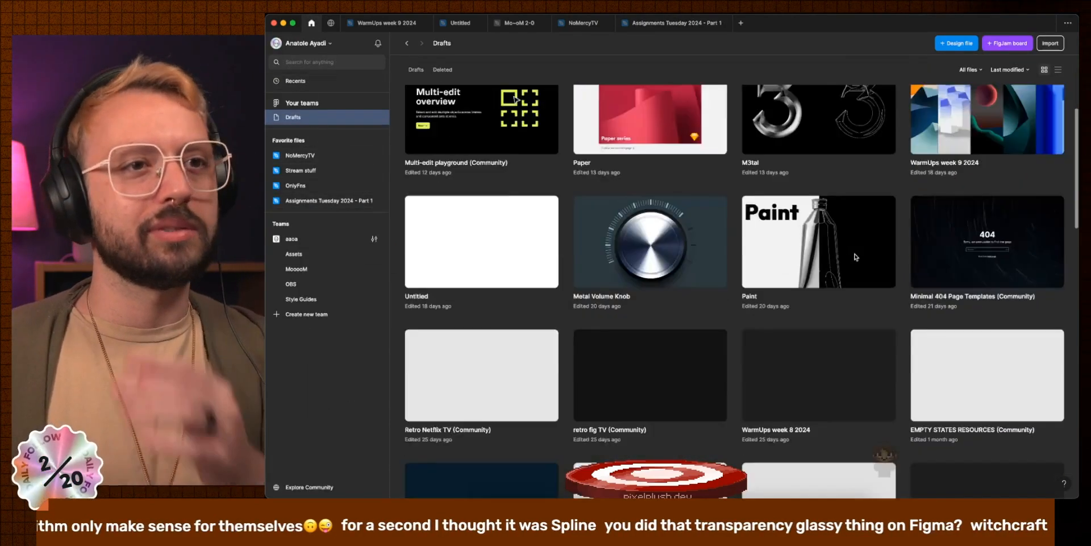
pyautogui.scroll(-10, 856, 257)
# Step: Switch to the browser, examine both images of the glassy ampersand Dribbble shot, and return to the Assignments Tuesday 2024 - Part 1 file
pyautogui.press('super+Tab')
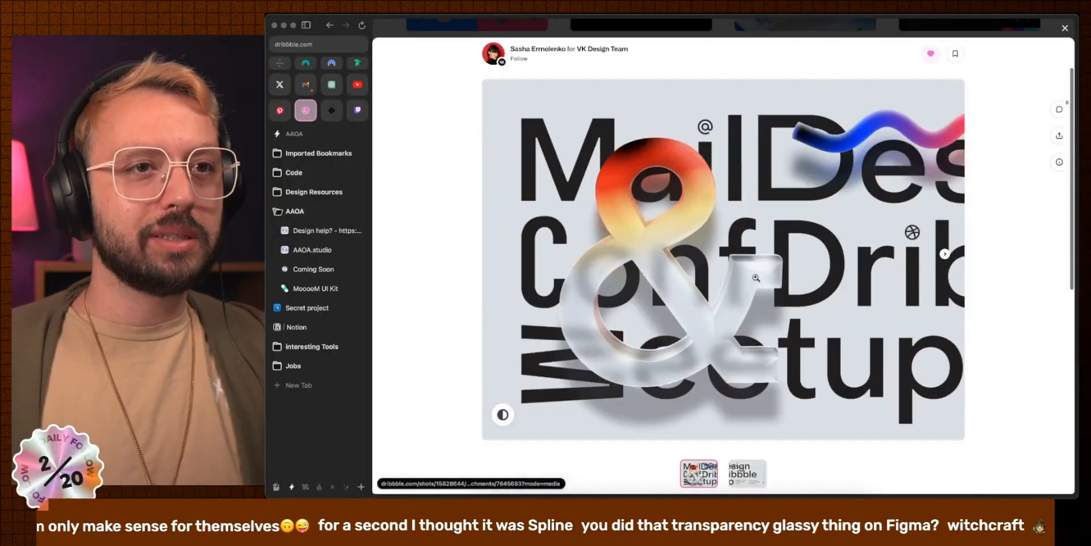
pyautogui.click(944, 254)
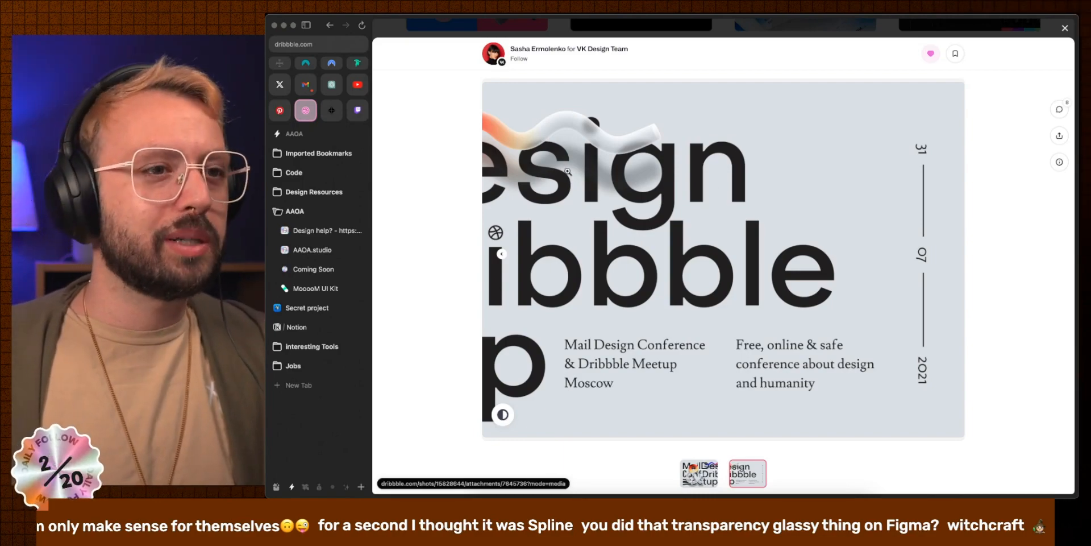
pyautogui.click(501, 254)
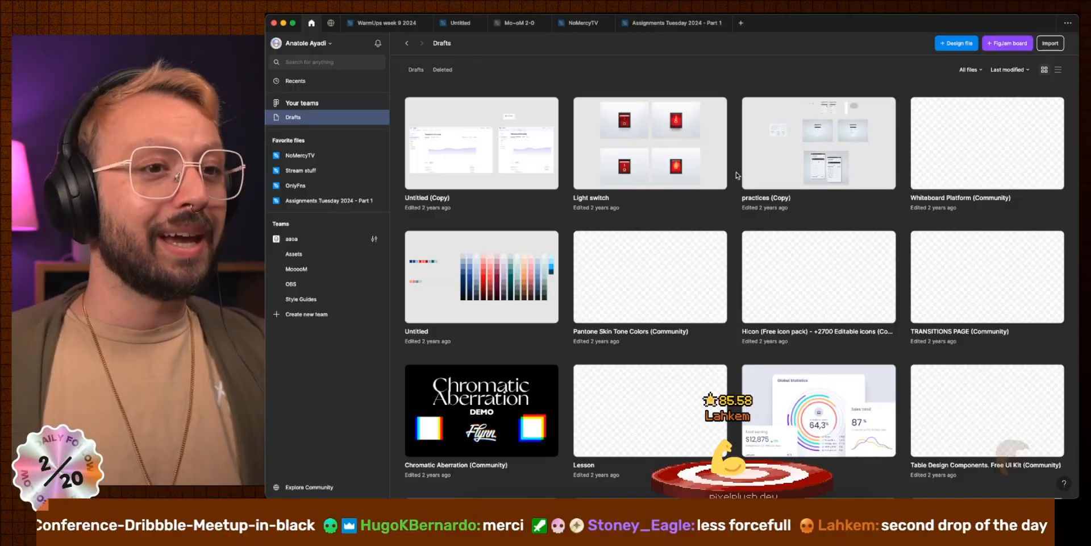
pyautogui.press('super+w')
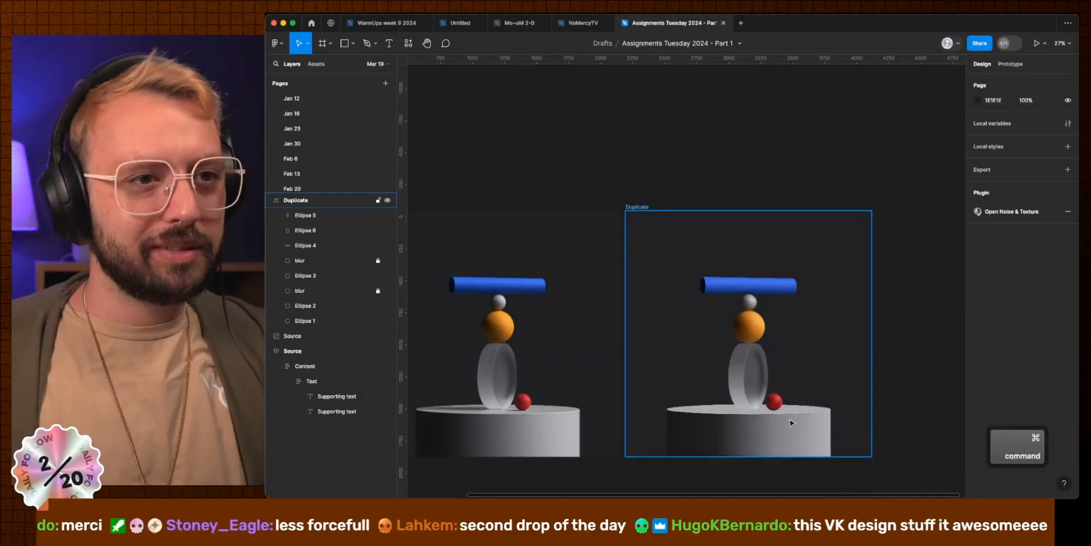
# Step: Add a top fill to the Duplicate frame, sampled as 525156 from the source plinth's top, and make it a radial gradient
pyautogui.keyDown('super'); pyautogui.click(789, 419); pyautogui.keyUp('super')
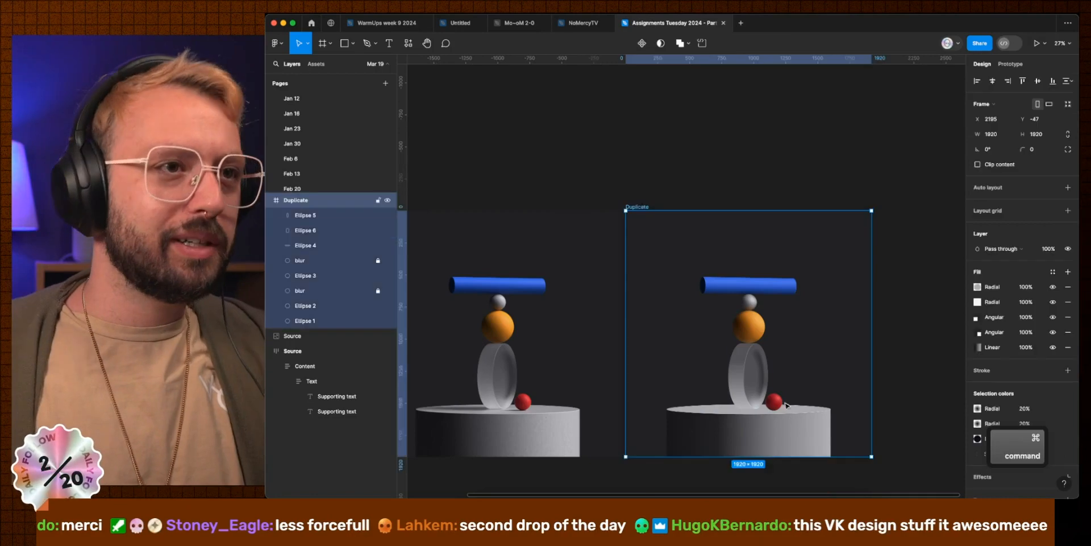
pyautogui.click(1068, 272)
pyautogui.click(978, 287)
pyautogui.press('i')
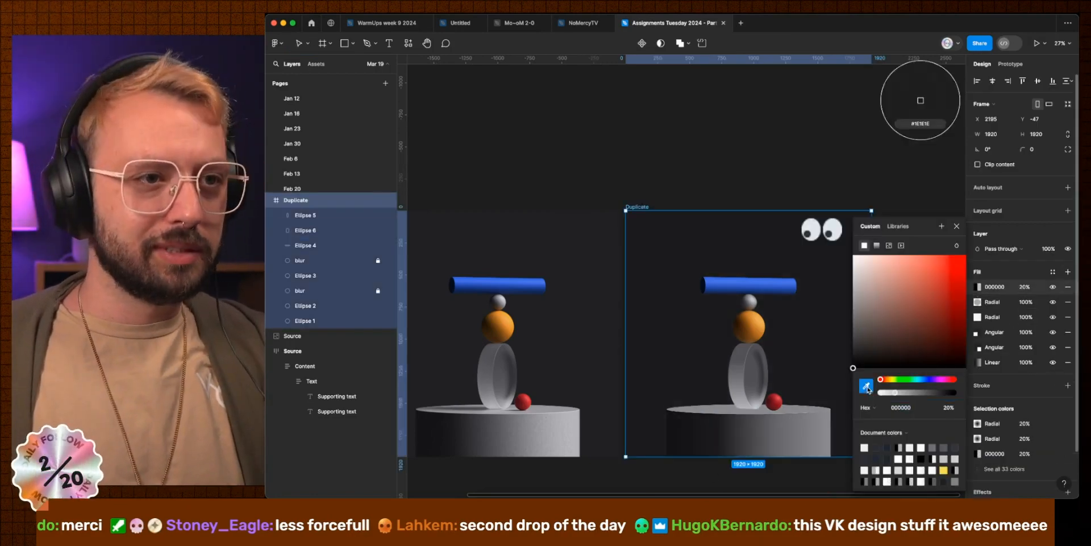
pyautogui.click(512, 414)
pyautogui.click(877, 245)
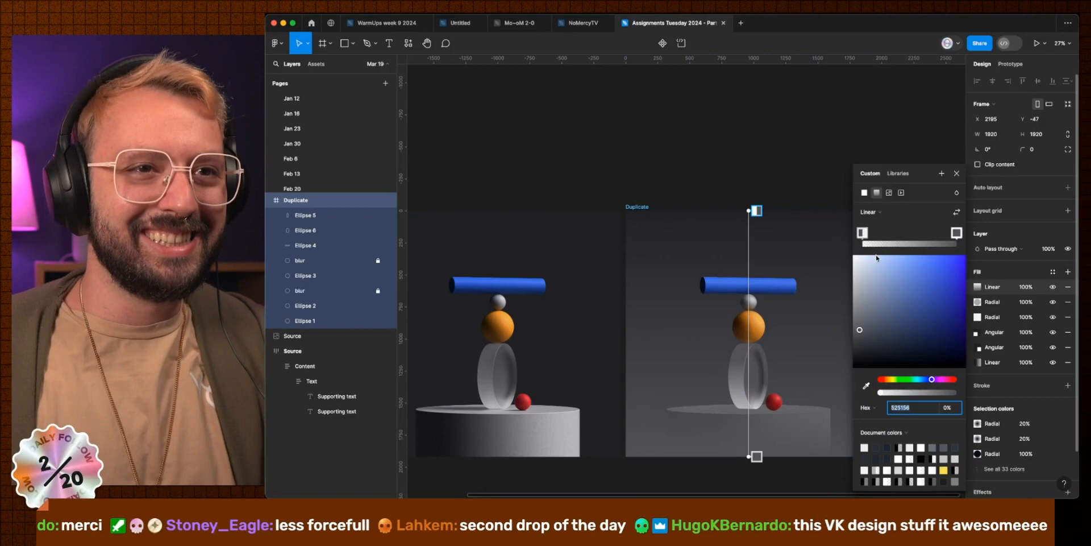
pyautogui.click(877, 216)
pyautogui.click(881, 225)
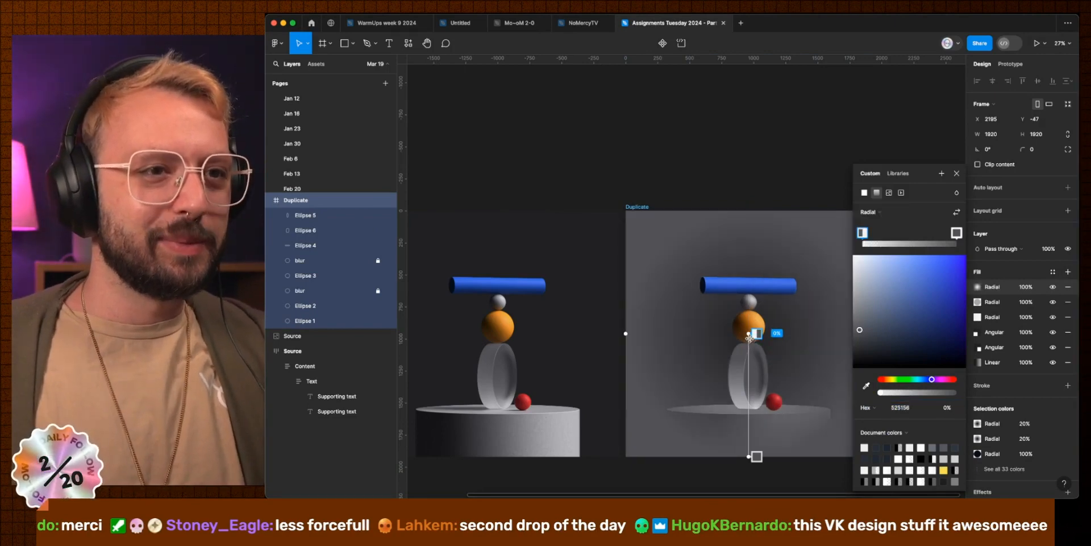
# Step: Place the 525156 radial gradient horizontally on the plinth's top beside the disc's base, and reverse it so its outer stop is transparent
pyautogui.moveTo(749, 338); pyautogui.dragTo(694, 408)
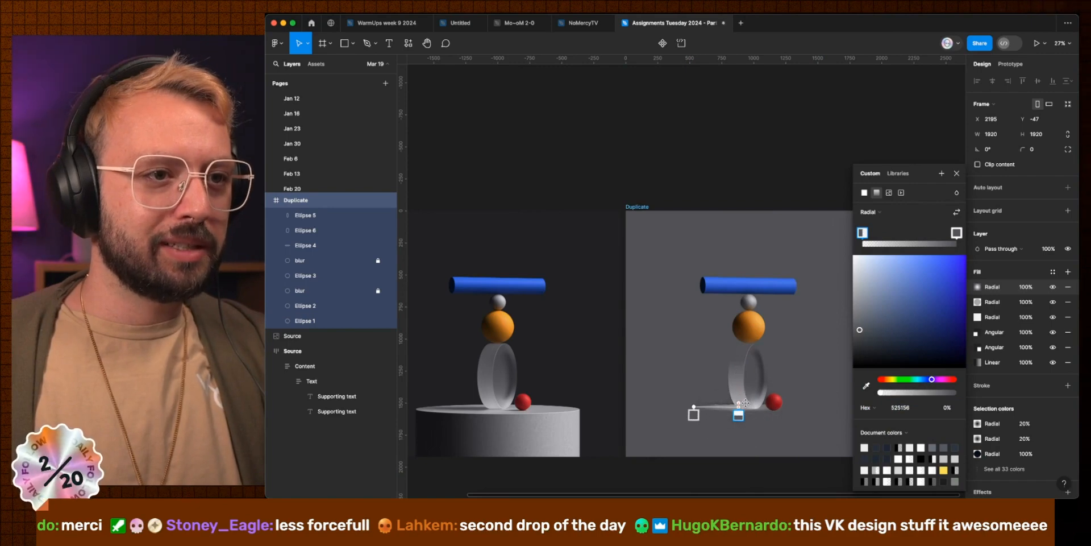
pyautogui.moveTo(741, 407); pyautogui.dragTo(727, 407)
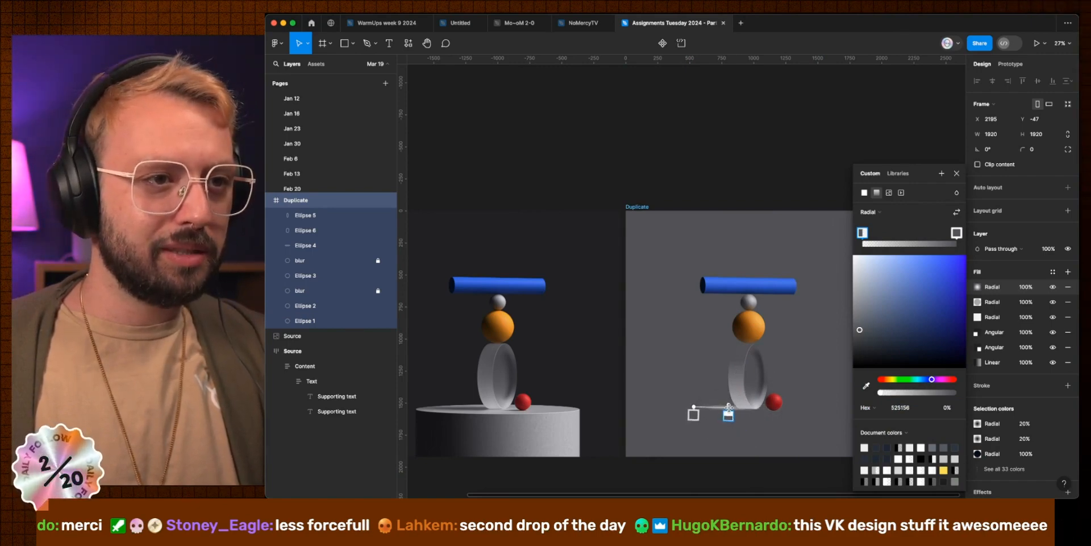
pyautogui.scroll(5, 729, 407)
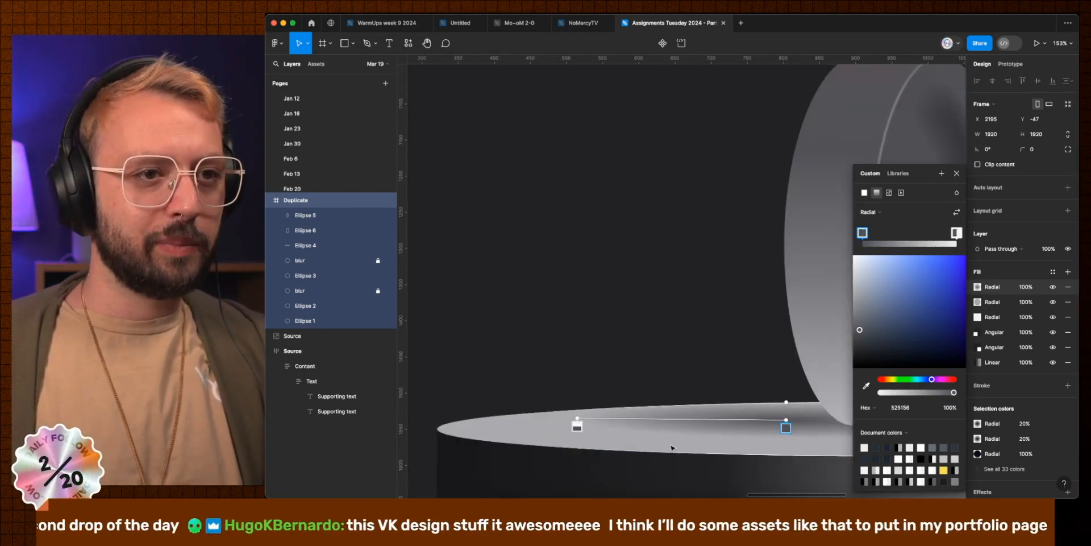
# Step: Move the 525156 stop to about 87% and adjust the gradient handles into a thin shadow left of the disc, comparing with the source
pyautogui.scroll(-2, 672, 447)
pyautogui.moveTo(726, 409); pyautogui.dragTo(600, 409)
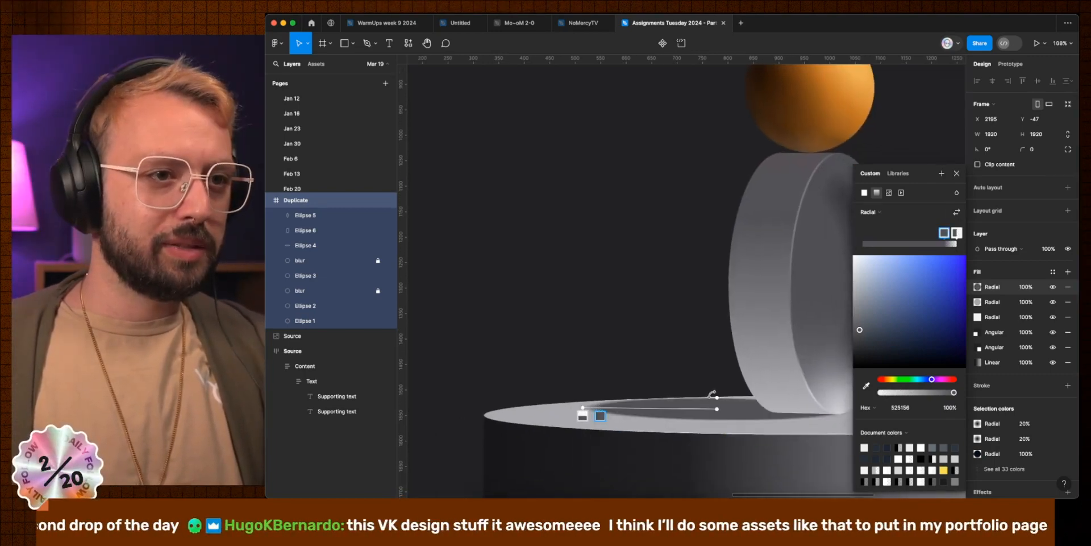
pyautogui.moveTo(717, 396); pyautogui.dragTo(715, 402)
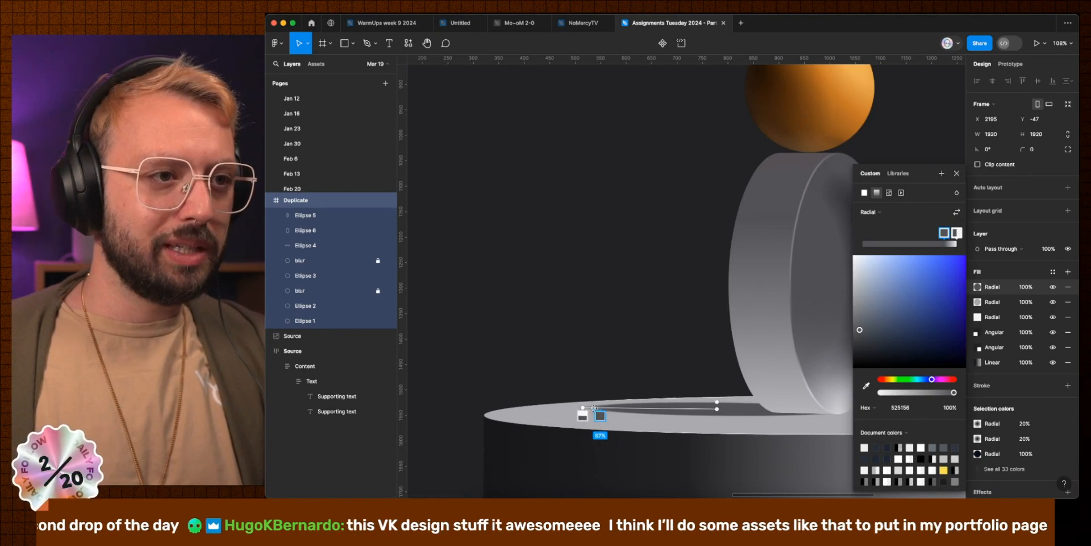
pyautogui.moveTo(582, 408); pyautogui.dragTo(585, 409)
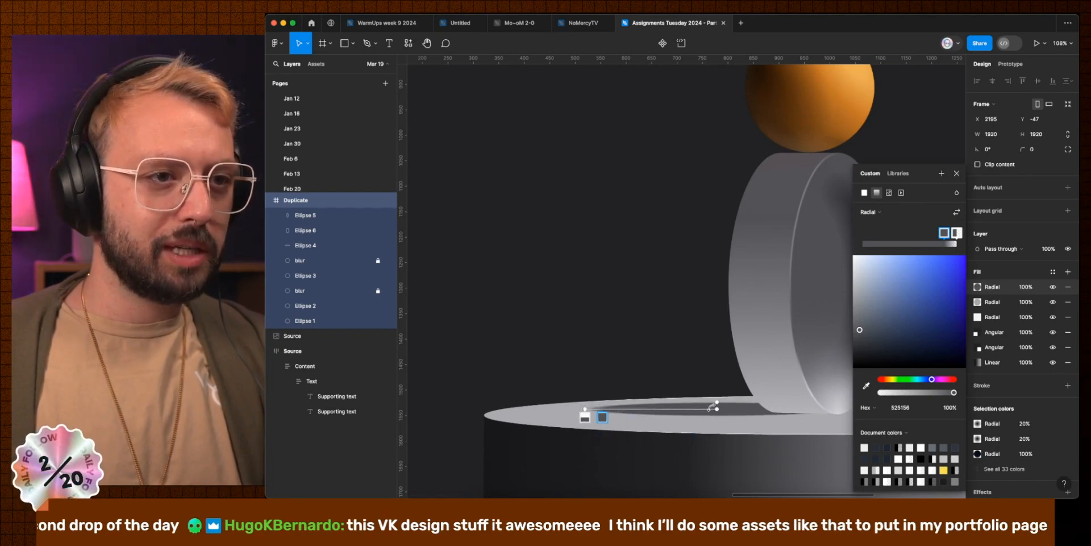
pyautogui.moveTo(717, 409); pyautogui.dragTo(711, 410)
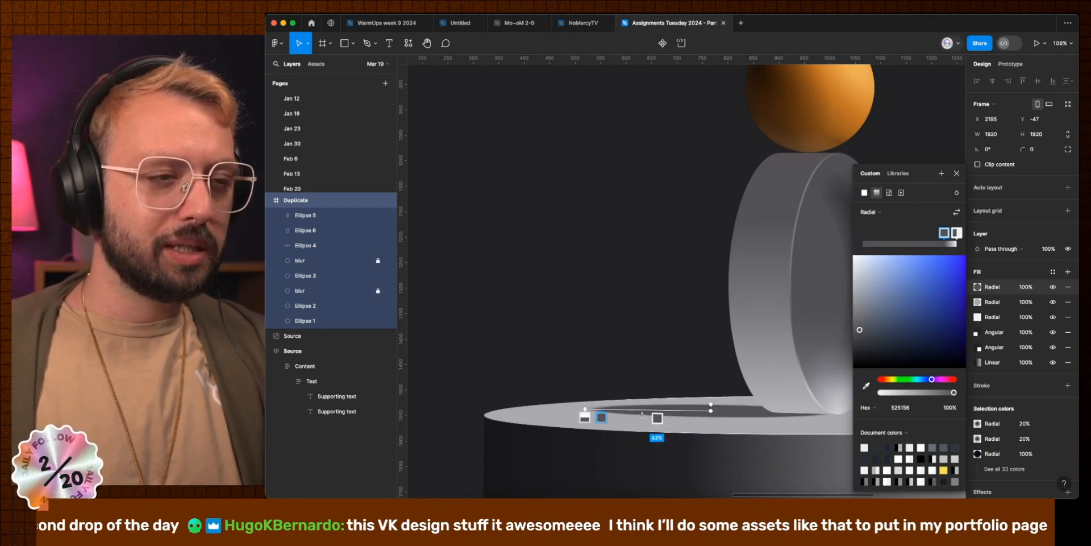
pyautogui.scroll(-5, 737, 410)
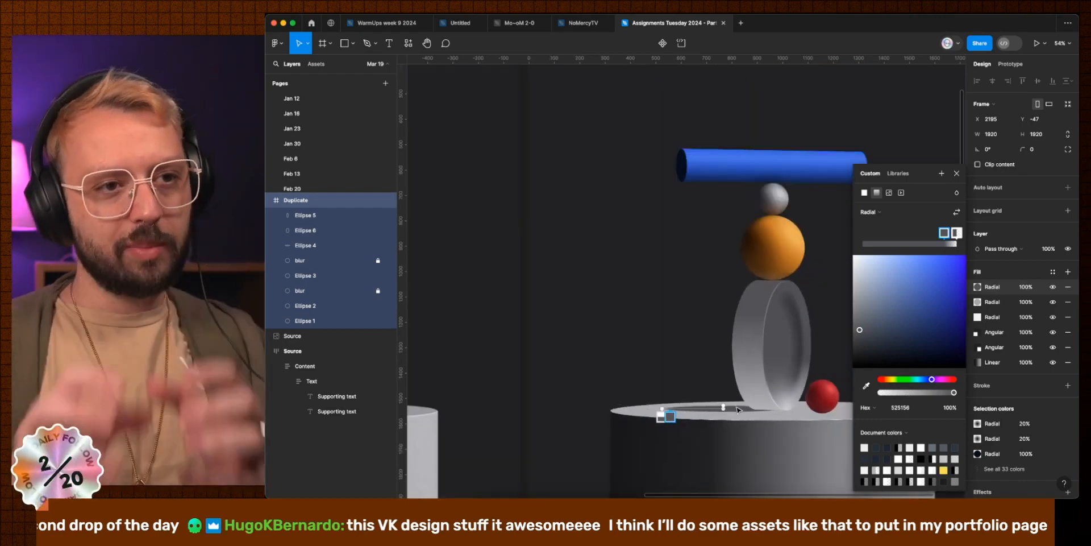
pyautogui.scroll(5, 591, 381)
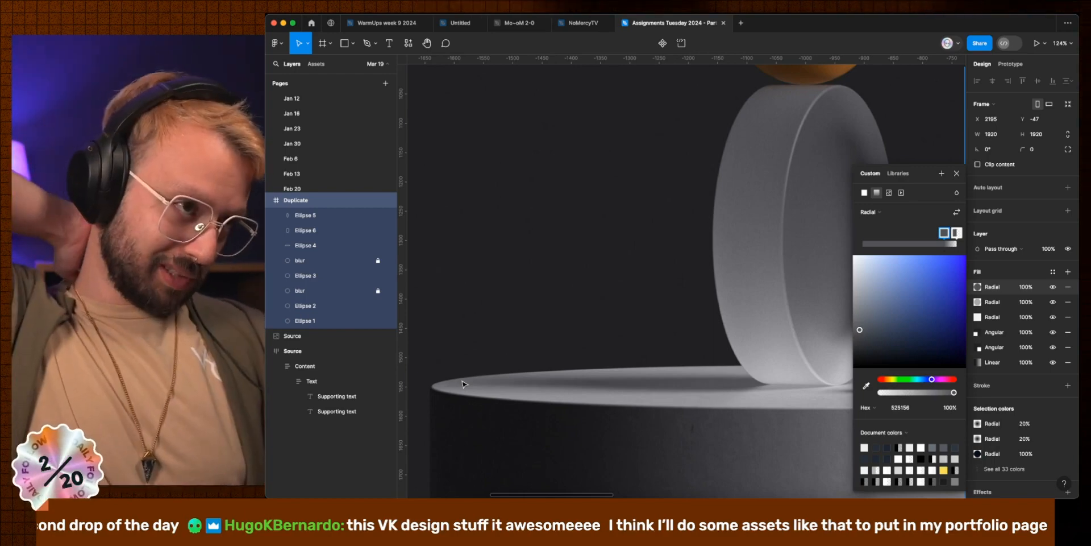
pyautogui.press('super')
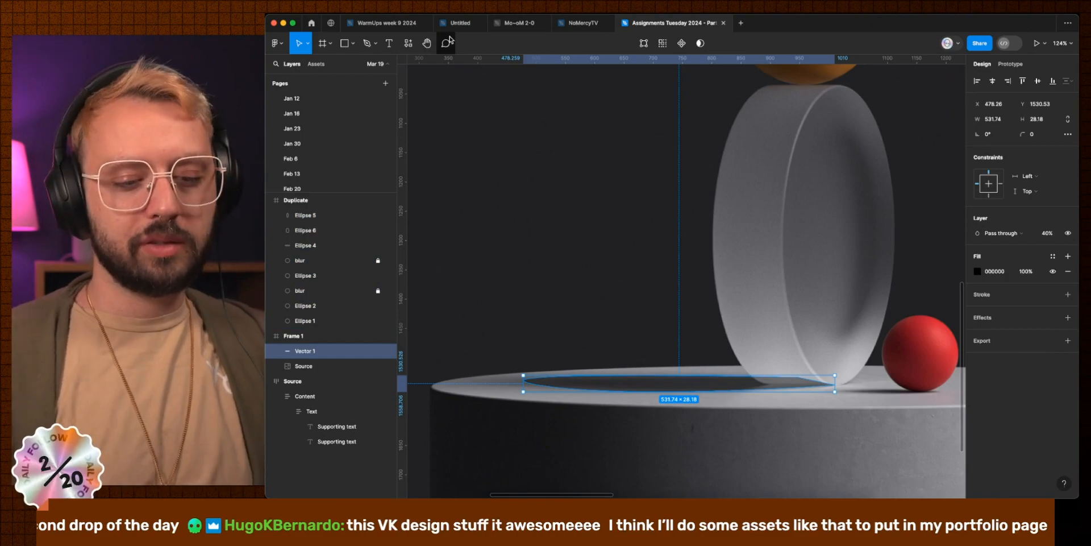
# Step: Switch to the Twitch Stream Manager, open the Figma community profile linked in chat, and browse its published resources
pyautogui.hotkey('ctrl', 'Left')
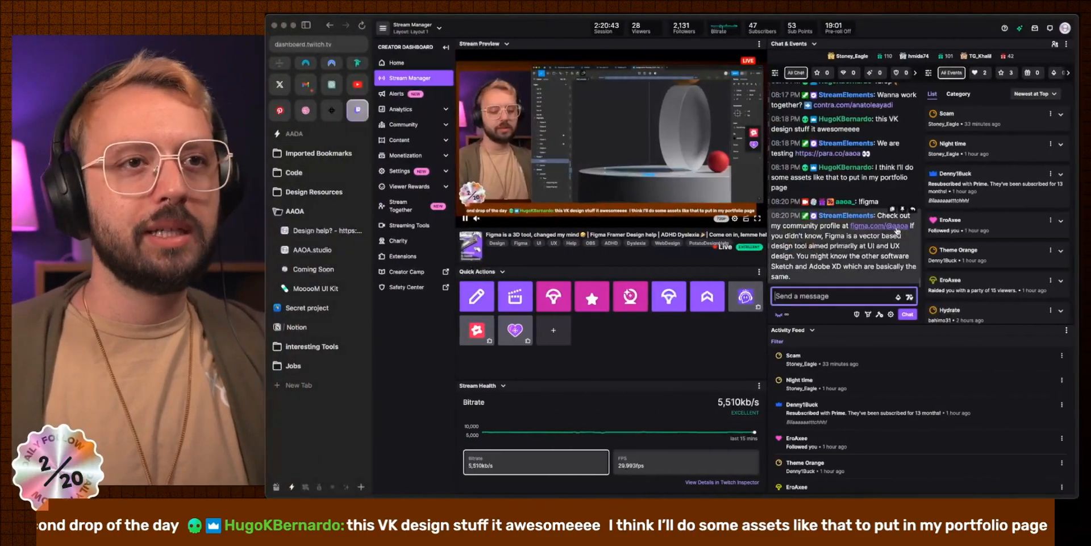
pyautogui.click(896, 227)
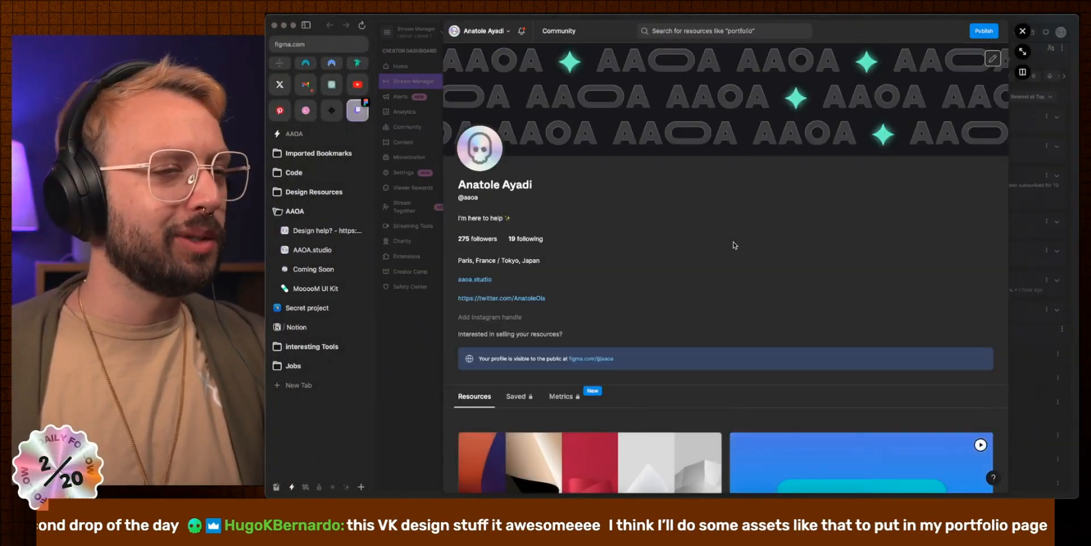
pyautogui.scroll(-10, 734, 245)
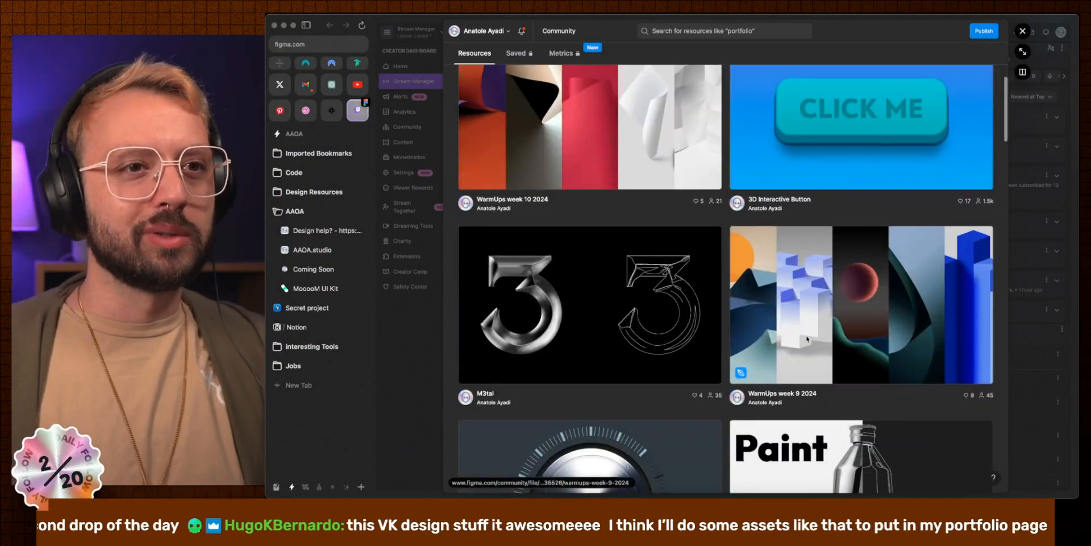
pyautogui.scroll(-5, 746, 318)
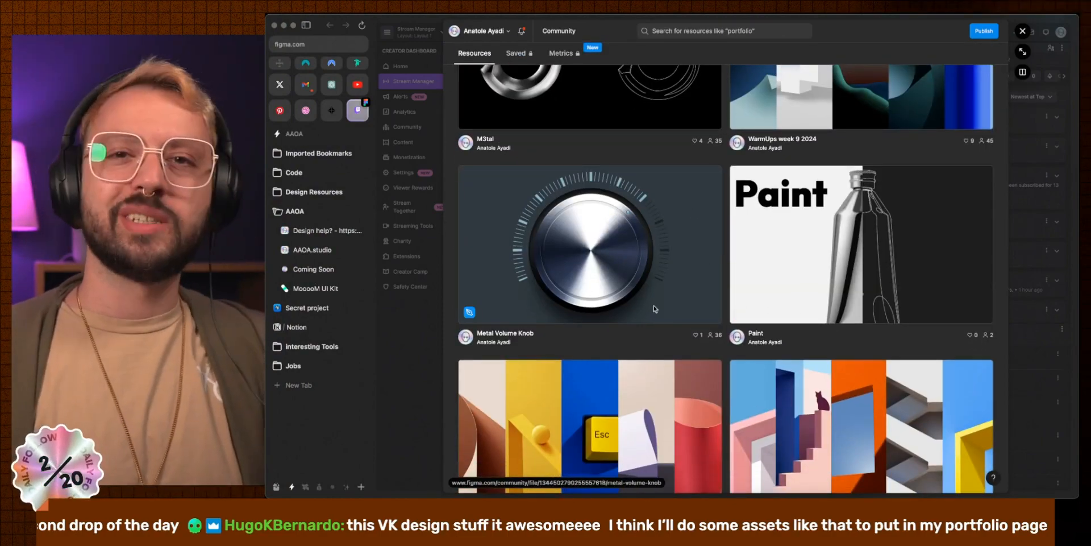
# Step: Compare the plinth's top with the topmost radial fill shown and hidden, and remove that fill from the Duplicate frame
pyautogui.scroll(-3, 763, 341)
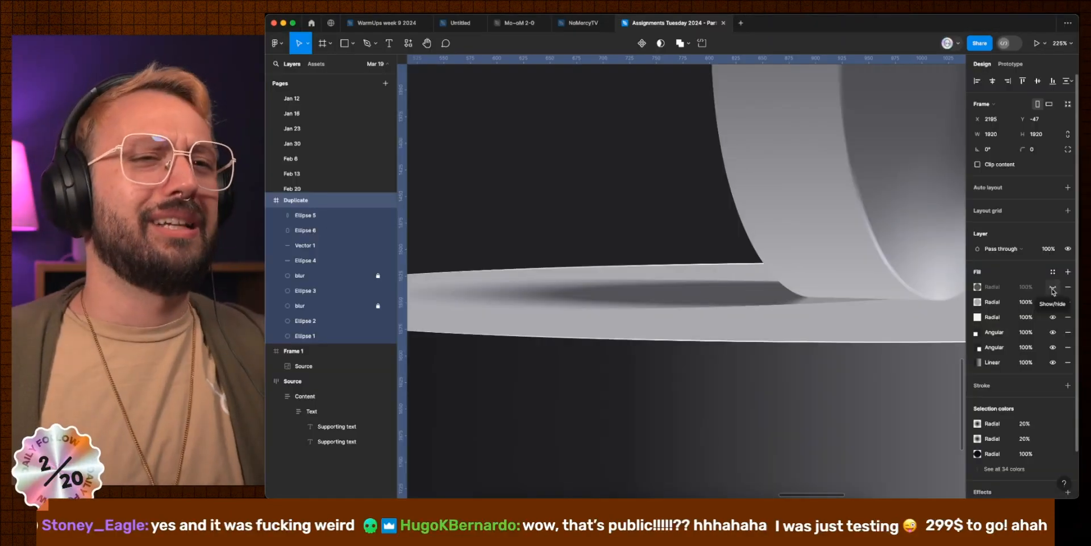
pyautogui.click(1052, 289)
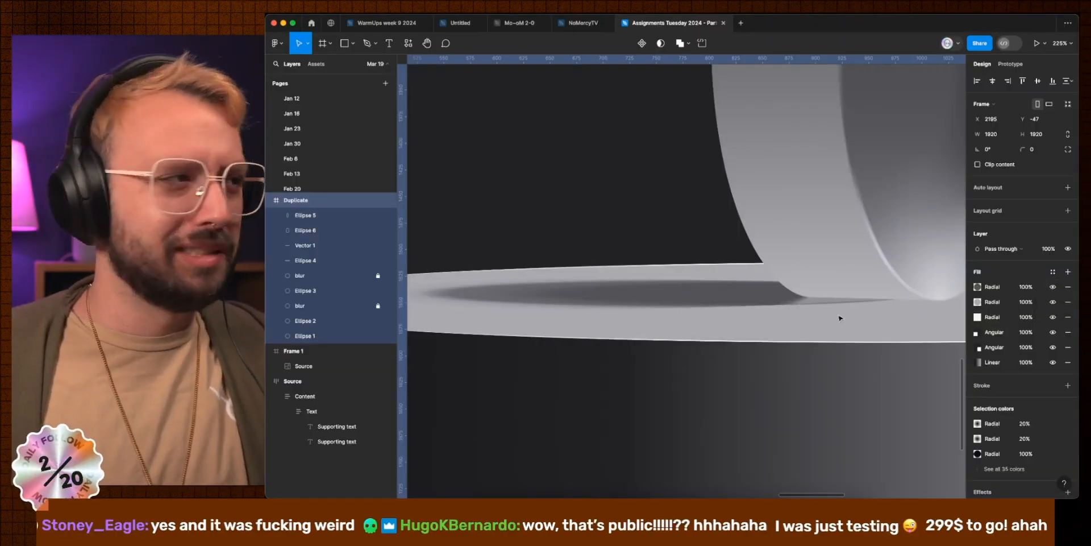
pyautogui.scroll(-4, 821, 314)
pyautogui.click(1052, 288)
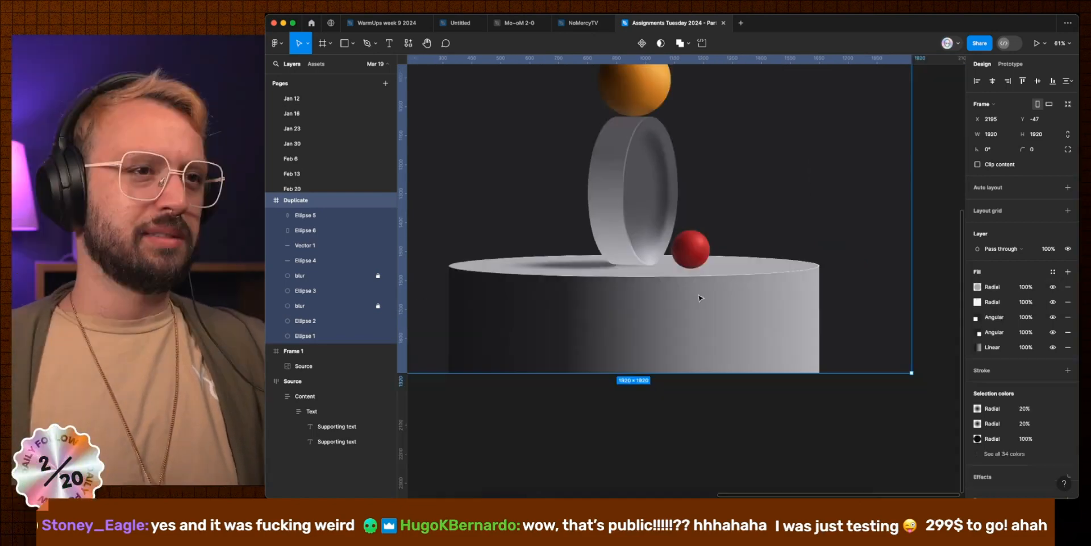
# Step: Adjust the angular gradient on the disc's shadow shape around the disc's base, using a CDCCD1 stop
pyautogui.scroll(5, 565, 272)
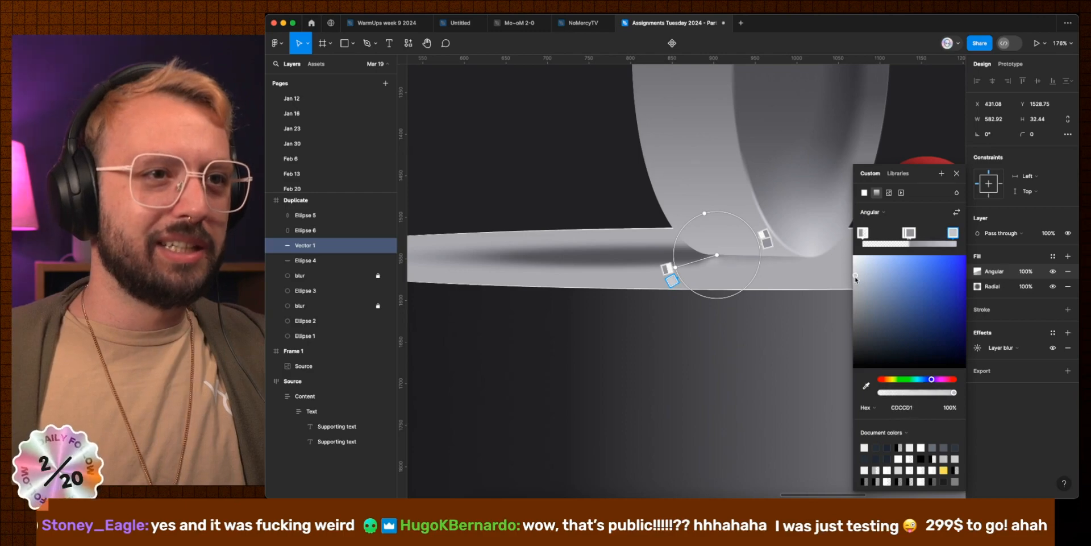
pyautogui.doubleClick(705, 267)
pyautogui.moveTo(705, 267); pyautogui.dragTo(750, 270)
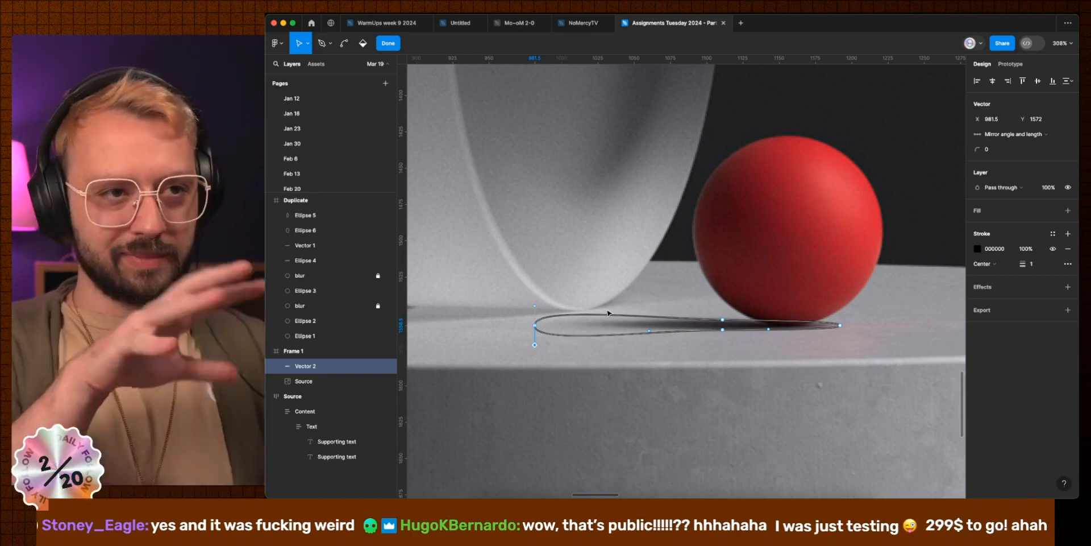
# Step: Finish the flat shadow outline, about 210.5 × 14.6 px, under the source's red sphere, swap its stroke to a fill, and move it down
pyautogui.press('Escape')
pyautogui.hotkey('shift', 'x')
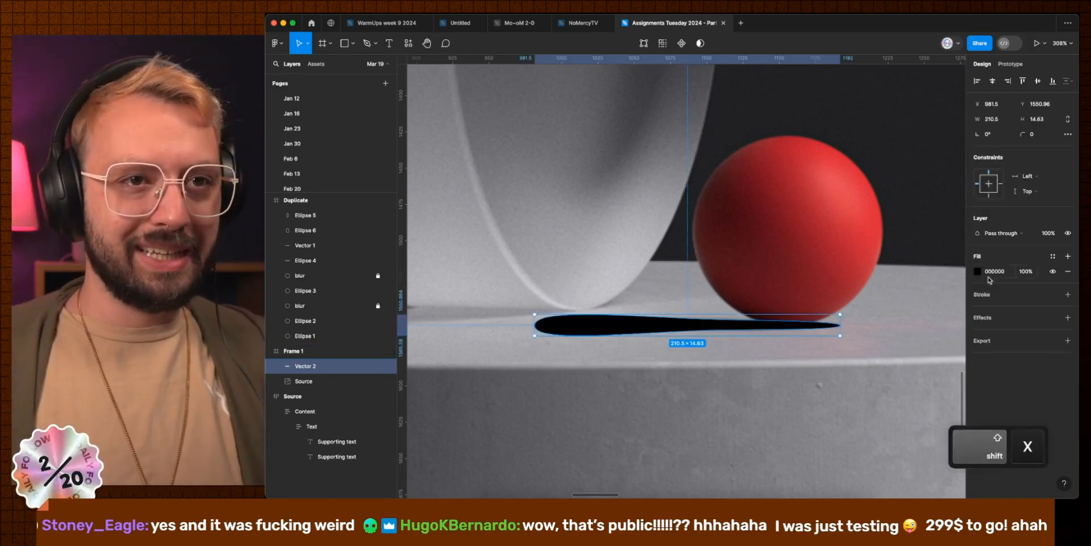
pyautogui.hotkey('shift', 'Down')
pyautogui.hotkey('shift', 'Down')
# Step: Fill the sphere's shadow shape with a radial gradient from a dark 272224 centre to a 929198 outer stop at 0% opacity
pyautogui.click(977, 273)
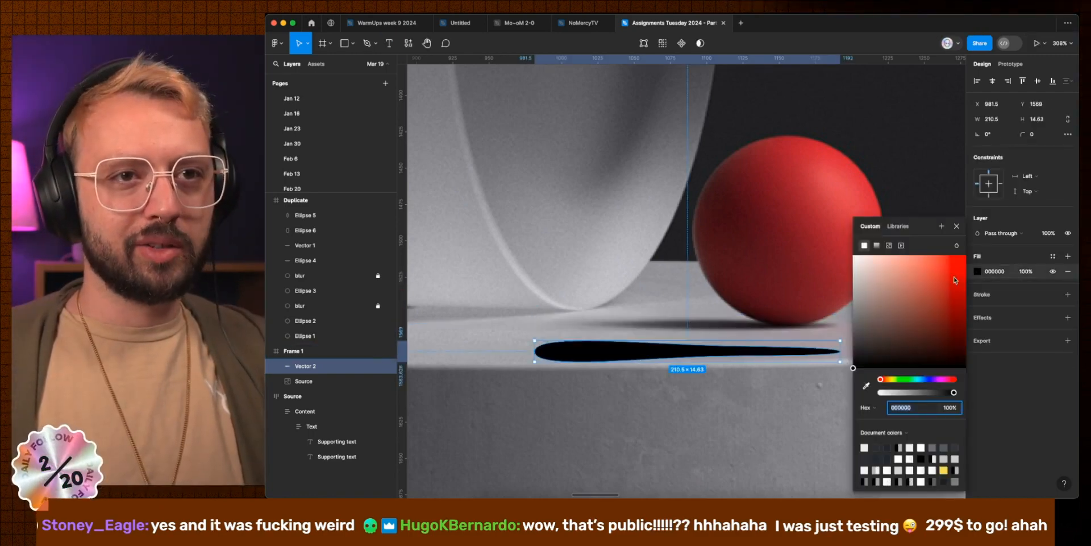
pyautogui.click(877, 246)
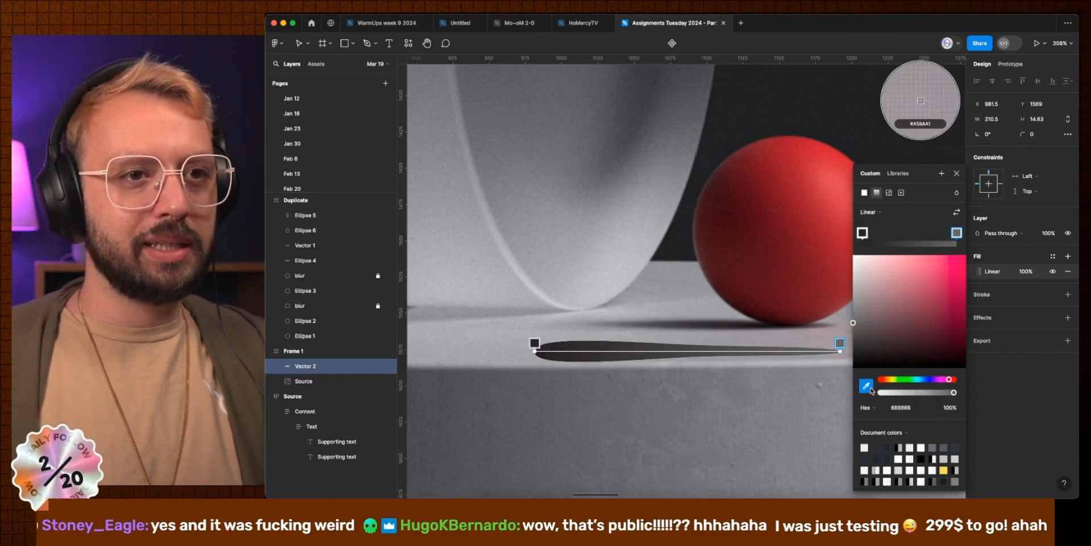
pyautogui.click(957, 232)
pyautogui.moveTo(952, 398); pyautogui.dragTo(591, 373)
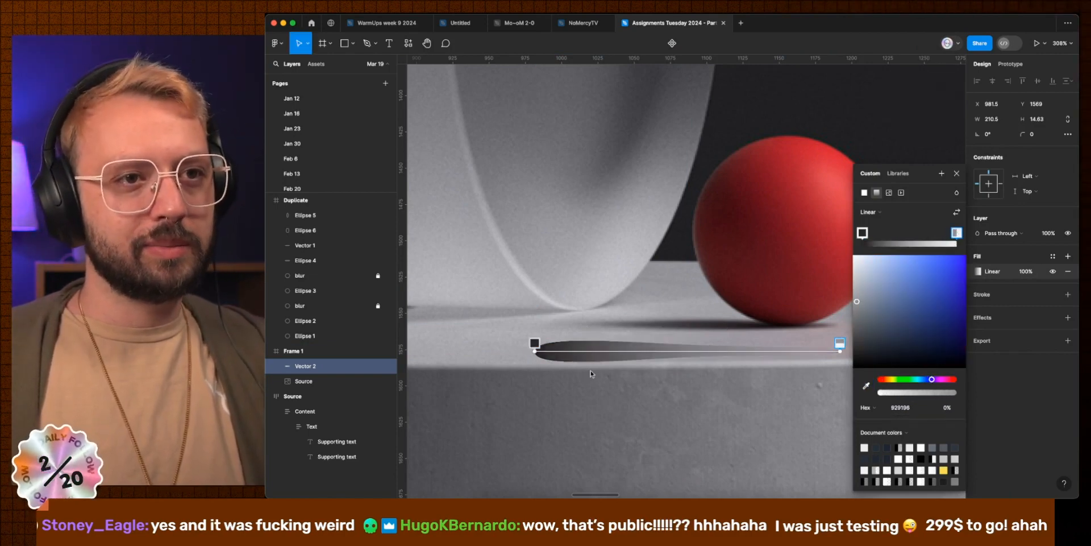
pyautogui.click(868, 211)
pyautogui.click(878, 224)
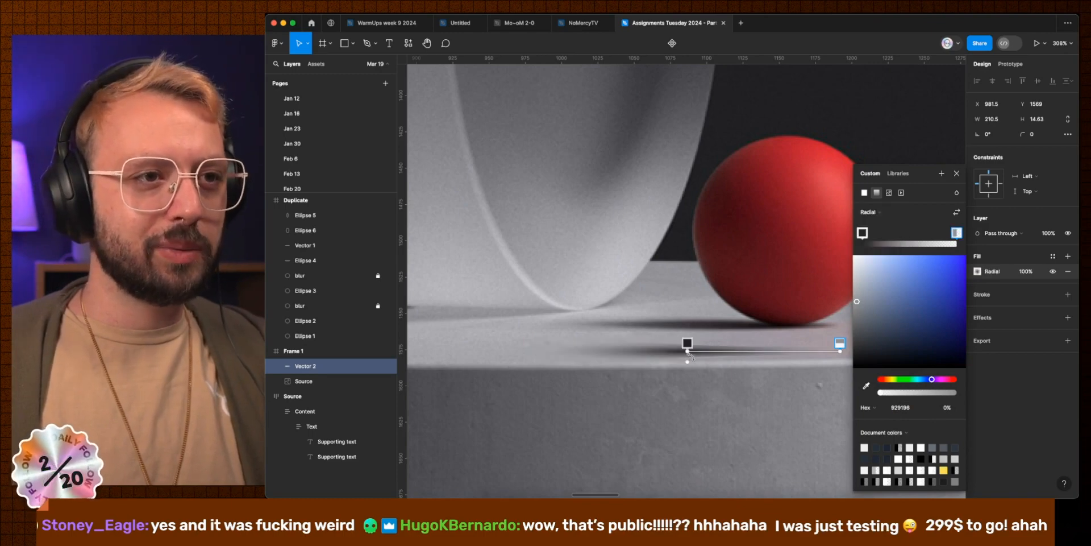
# Step: Move the radial gradient's dark centre below the sphere and stretch its transparent end leftward past the shape's tip, keeping it flat
pyautogui.click(956, 212)
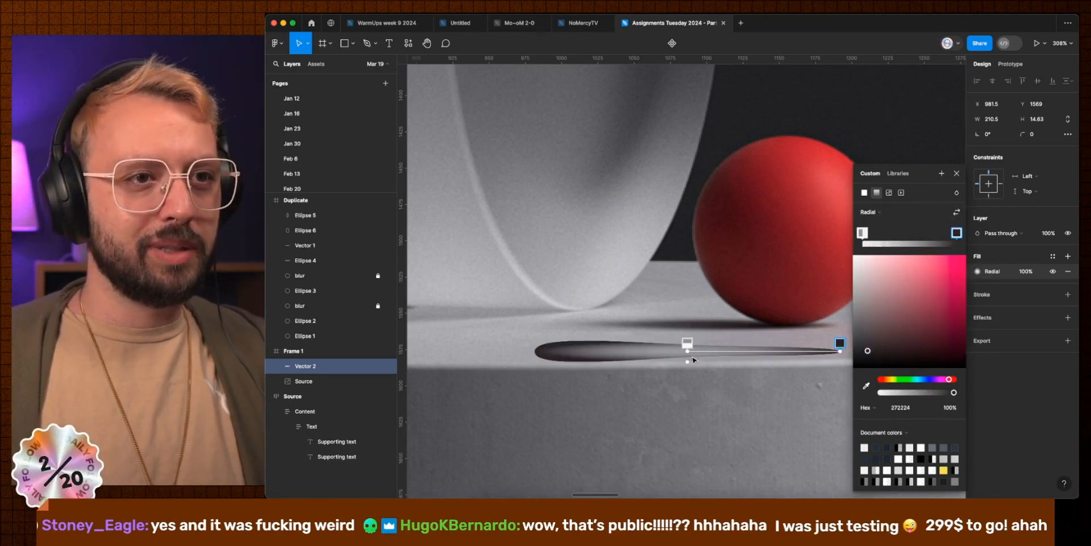
pyautogui.click(956, 211)
pyautogui.moveTo(840, 351); pyautogui.dragTo(535, 351)
pyautogui.moveTo(687, 351); pyautogui.dragTo(782, 351)
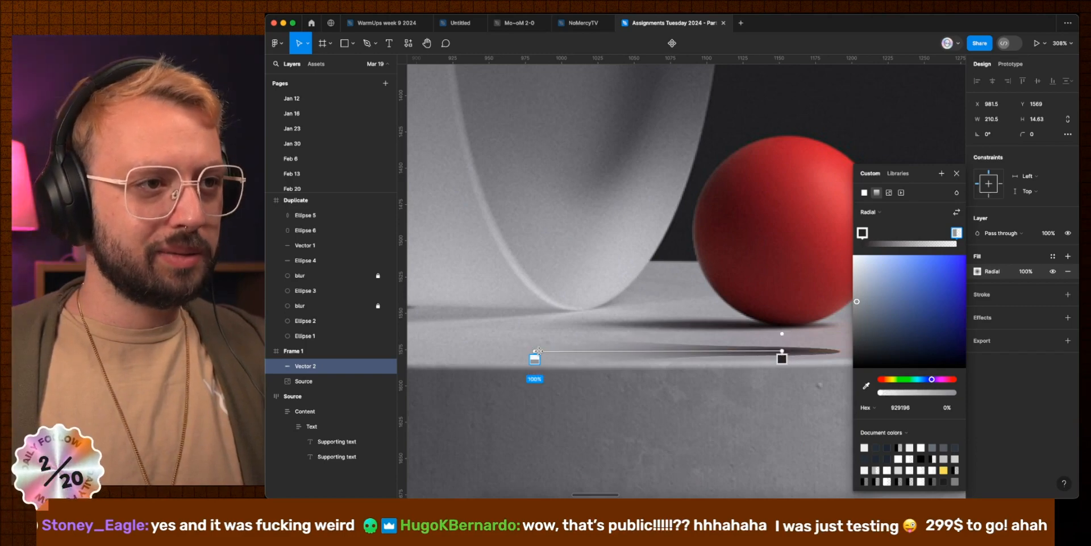
pyautogui.moveTo(535, 350); pyautogui.dragTo(512, 351)
pyautogui.moveTo(786, 330); pyautogui.dragTo(788, 351)
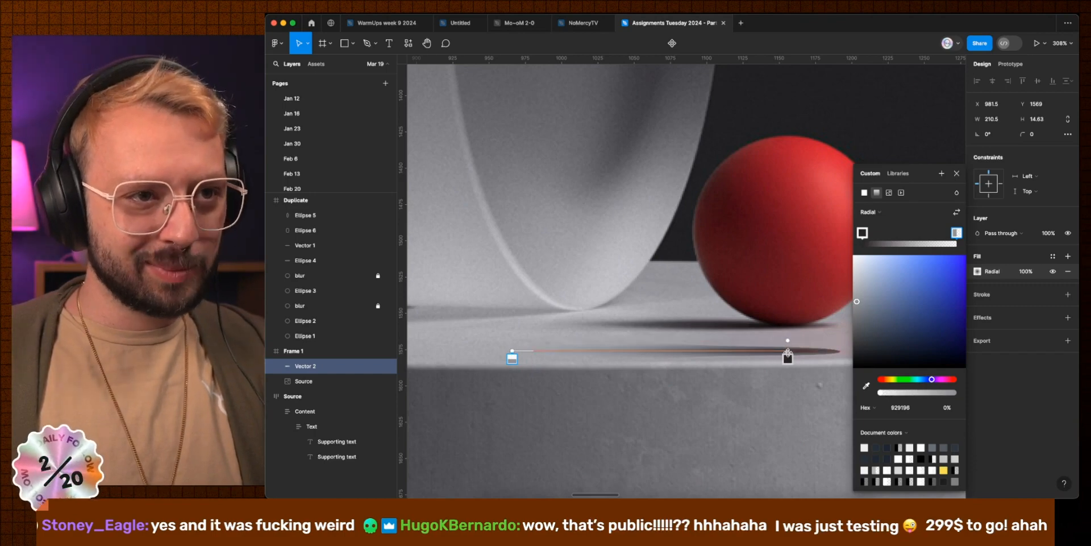
pyautogui.moveTo(512, 352); pyautogui.dragTo(471, 352)
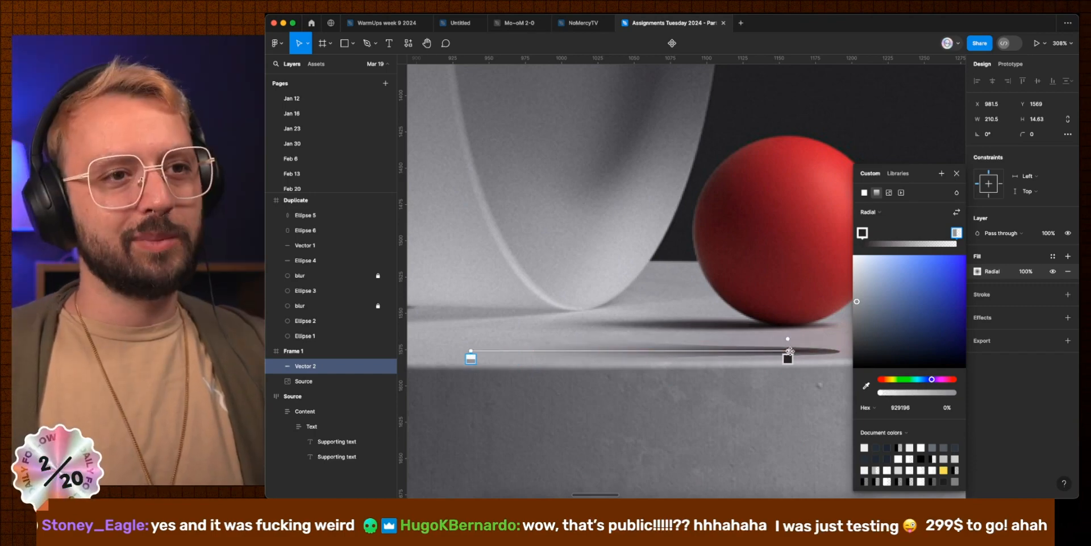
# Step: Place the shadow shape beneath the red sphere in the Duplicate frame and give it a layer blur of 2
pyautogui.click(956, 173)
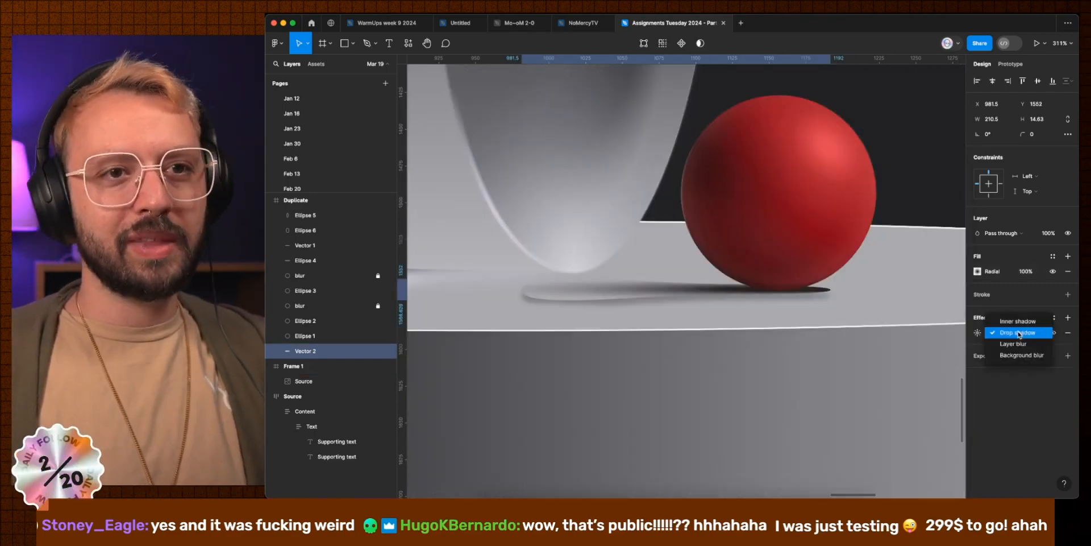
pyautogui.click(1019, 345)
pyautogui.click(1019, 345)
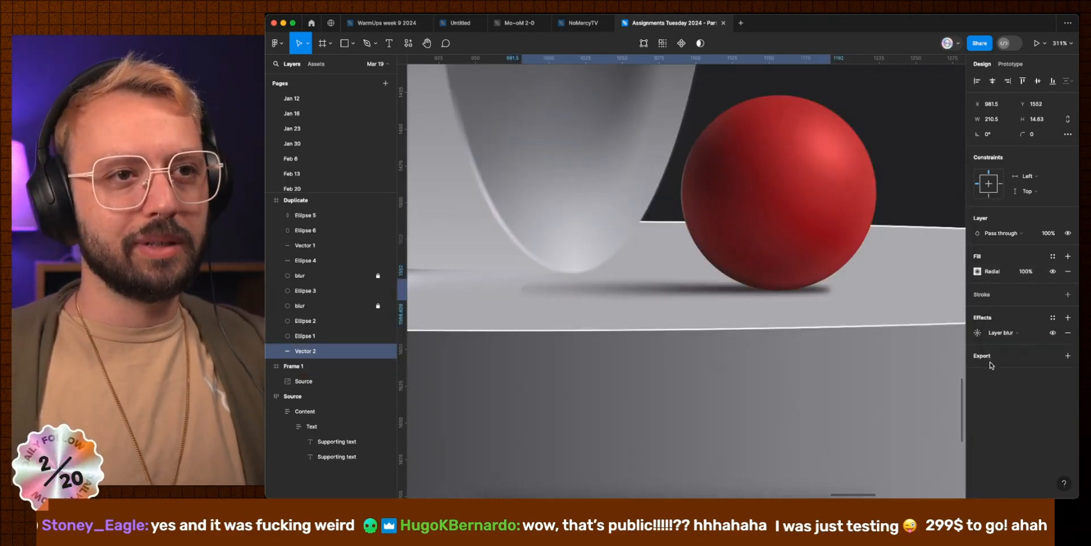
pyautogui.click(978, 332)
pyautogui.write('2')
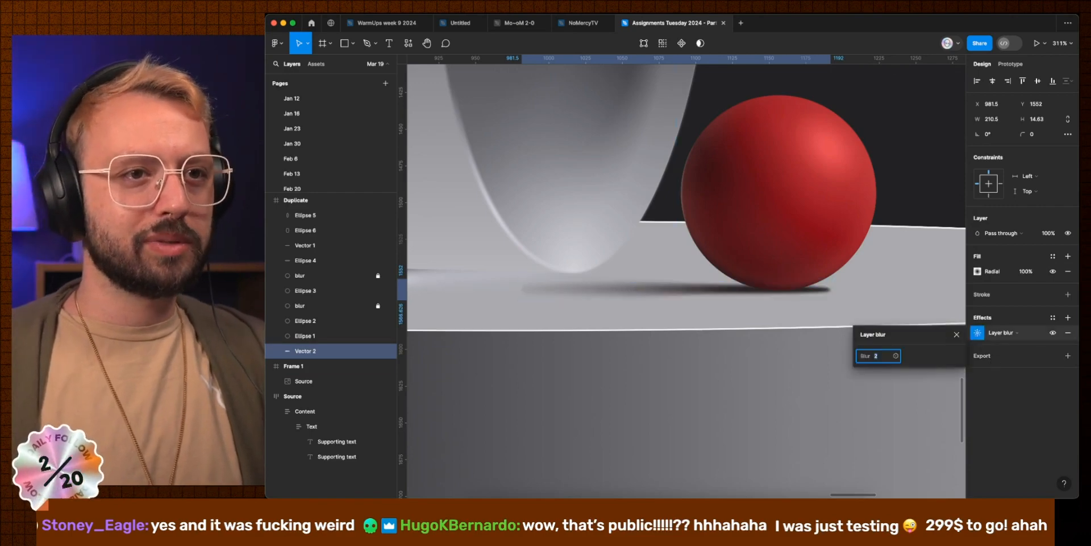
pyautogui.press('Escape')
# Step: Reshape the red sphere's shadow by extending its left end farther toward the disc
pyautogui.press('Return')
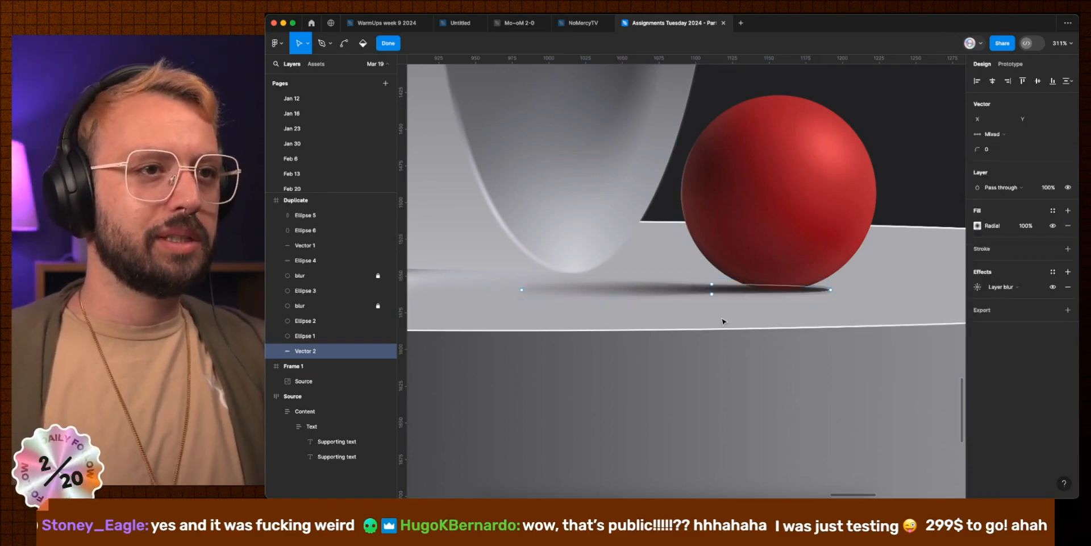
pyautogui.click(523, 289)
pyautogui.moveTo(522, 292); pyautogui.dragTo(480, 292)
pyautogui.press('Escape')
pyautogui.press('Escape')
# Step: Compare the source and Duplicate frames side by side with the interface hidden, examining the sphere's shadow and the plinth's surface
pyautogui.scroll(-8, 756, 321)
pyautogui.scroll(7, 732, 334)
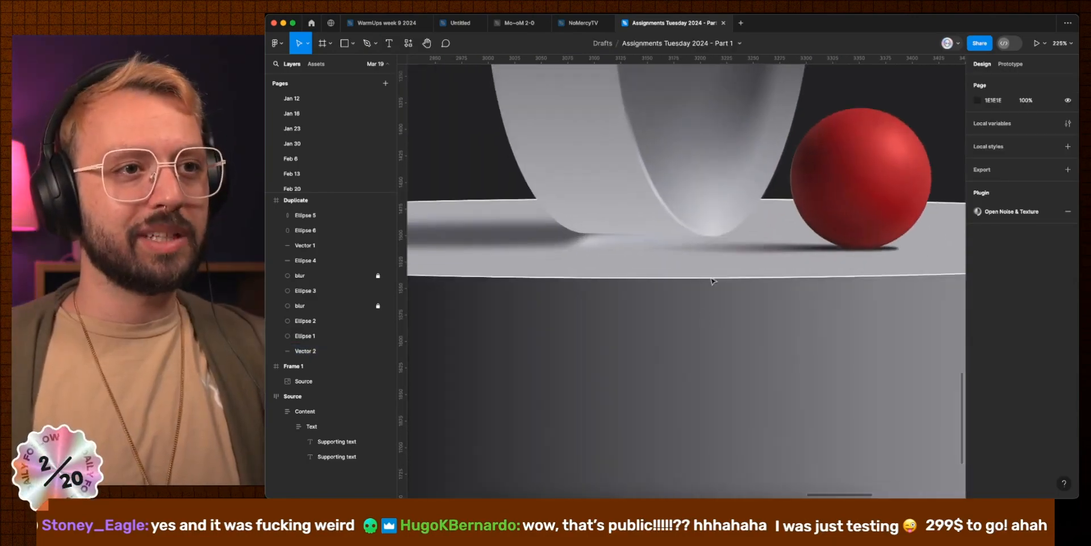
pyautogui.click(727, 248)
pyautogui.press('Escape')
pyautogui.hotkey('shift', '1')
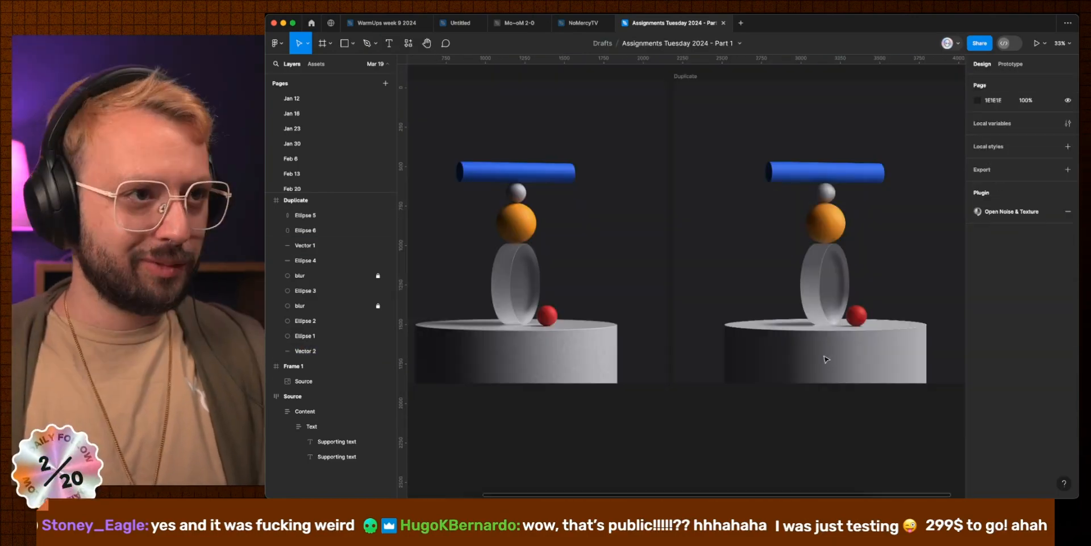
pyautogui.press('super+backslash')
pyautogui.hotkey('shift', '2')
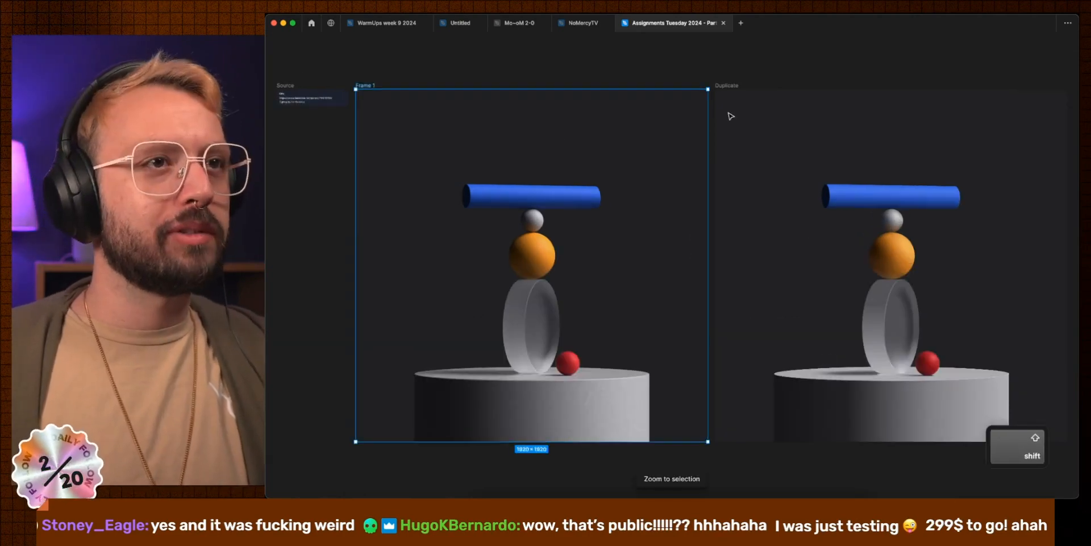
pyautogui.keyDown('shift'); pyautogui.click(724, 89); pyautogui.keyUp('shift')
pyautogui.hotkey('shift', '2')
pyautogui.click(830, 50)
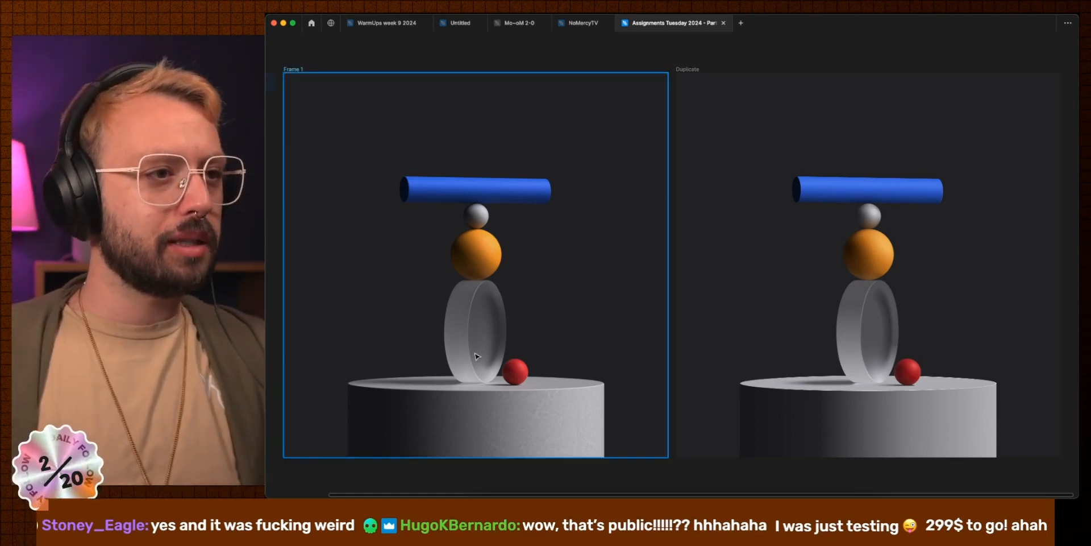
pyautogui.scroll(10, 483, 364)
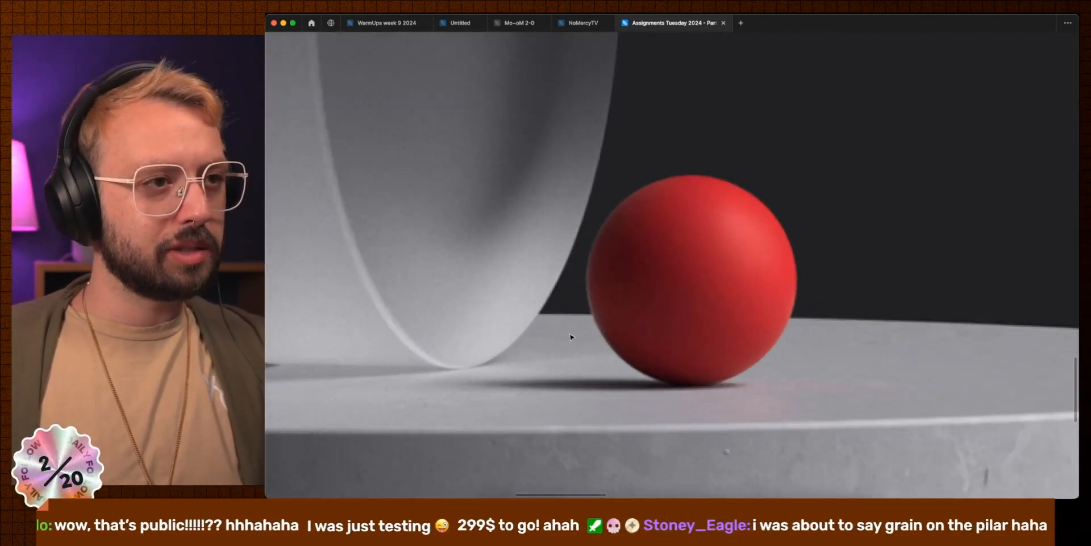
pyautogui.scroll(-5, 458, 377)
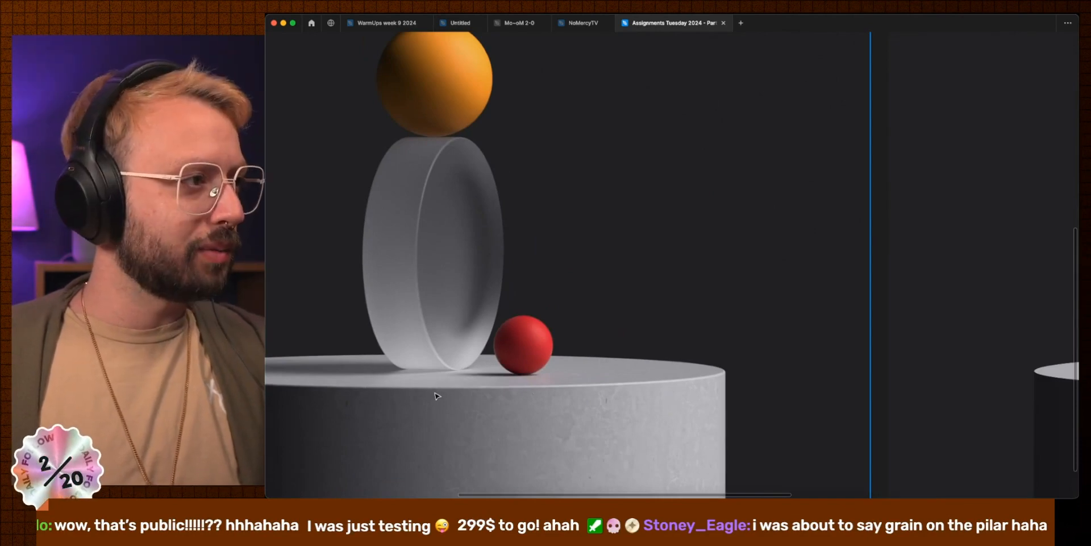
pyautogui.scroll(-6, 437, 396)
pyautogui.press('super')
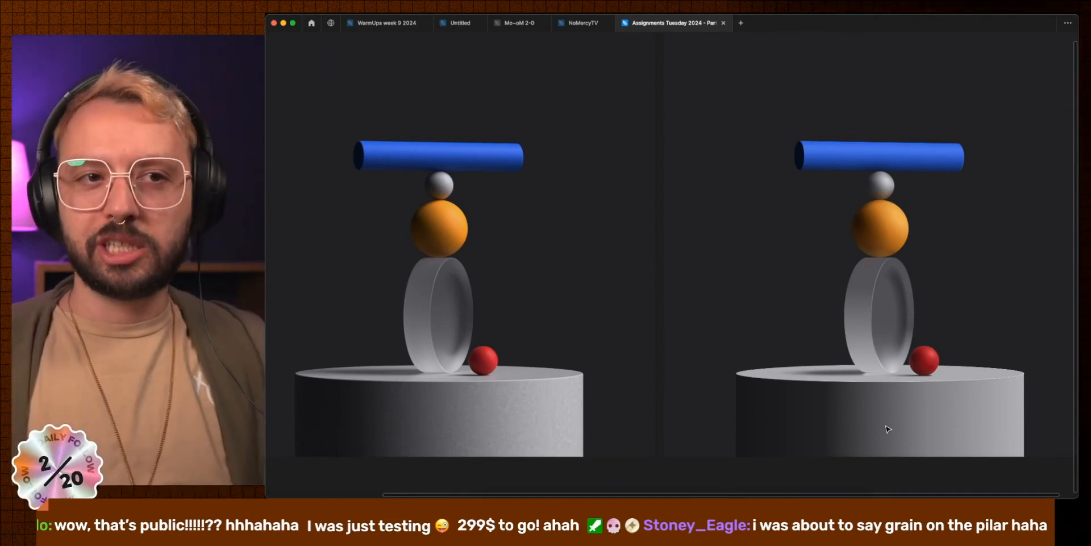
# Step: Trace the Duplicate frame's plinth as a closed vector shape about 1280 × 415.5 px with a curved upper edge
pyautogui.scroll(10, 638, 407)
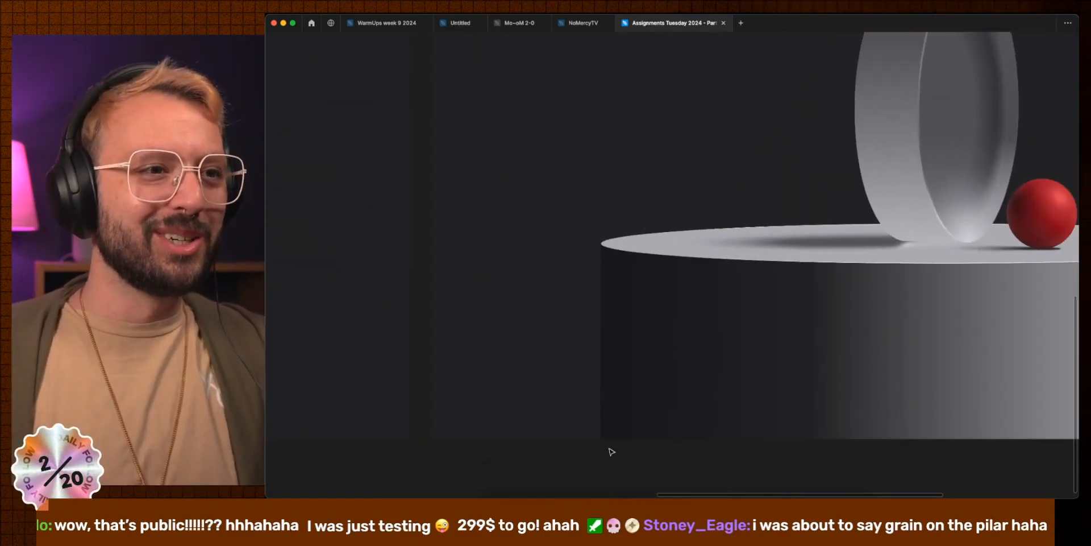
pyautogui.scroll(10, 600, 249)
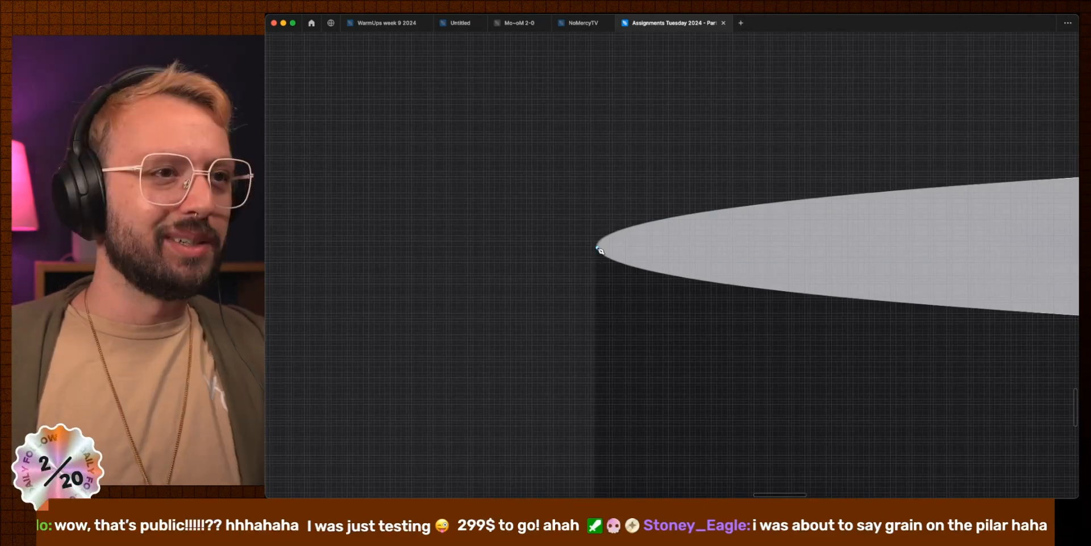
pyautogui.scroll(10, 600, 249)
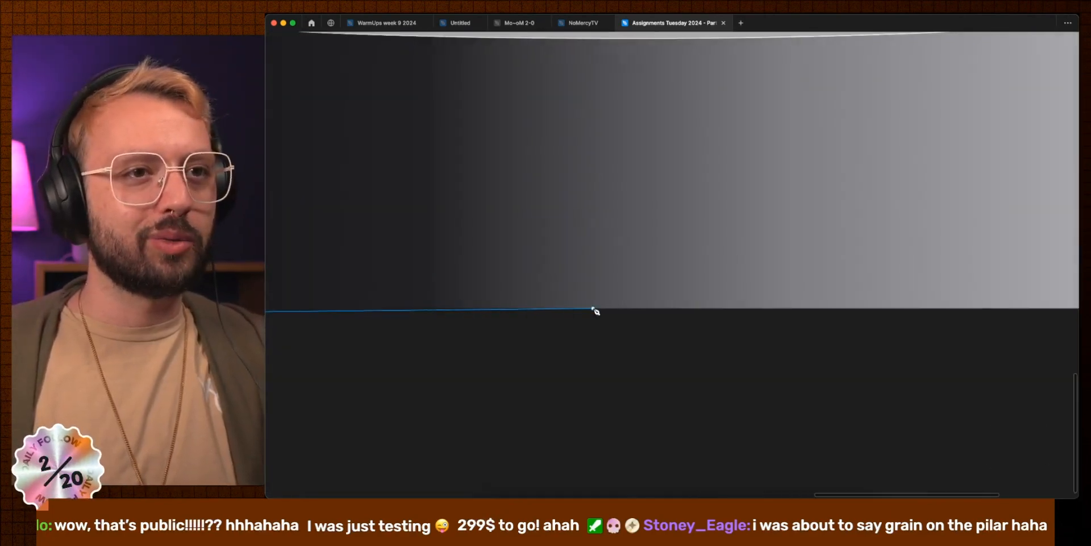
pyautogui.hscroll(6, 593, 309)
pyautogui.keyDown('shift'); pyautogui.click(823, 313); pyautogui.keyUp('shift')
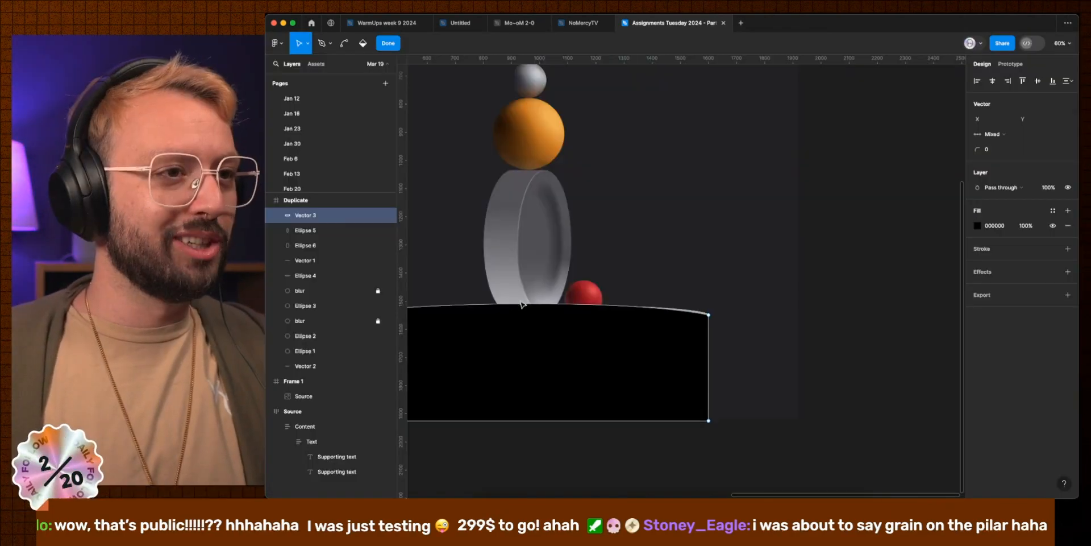
pyautogui.click(522, 304)
pyautogui.scroll(-5, 796, 318)
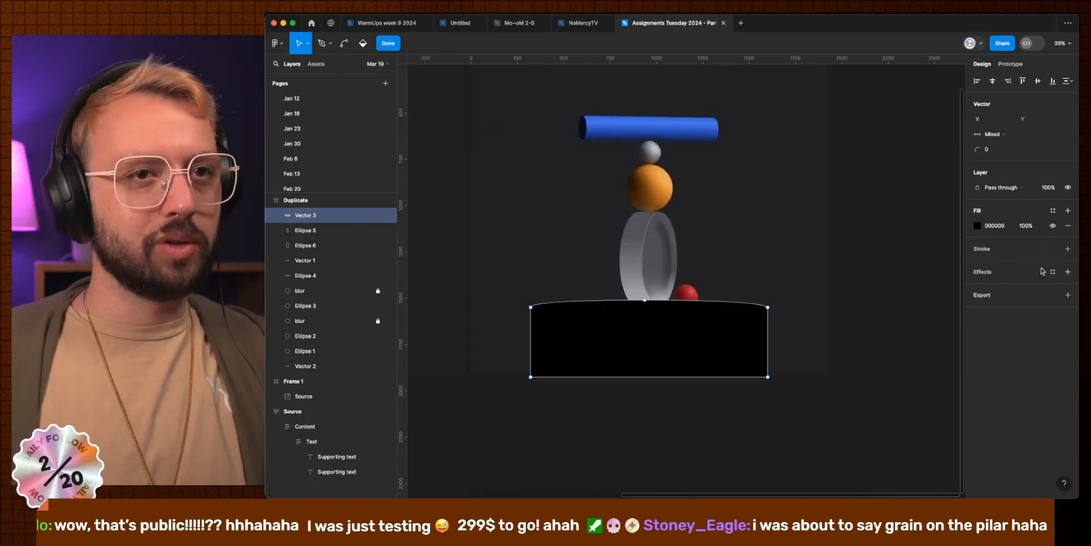
pyautogui.press('Escape')
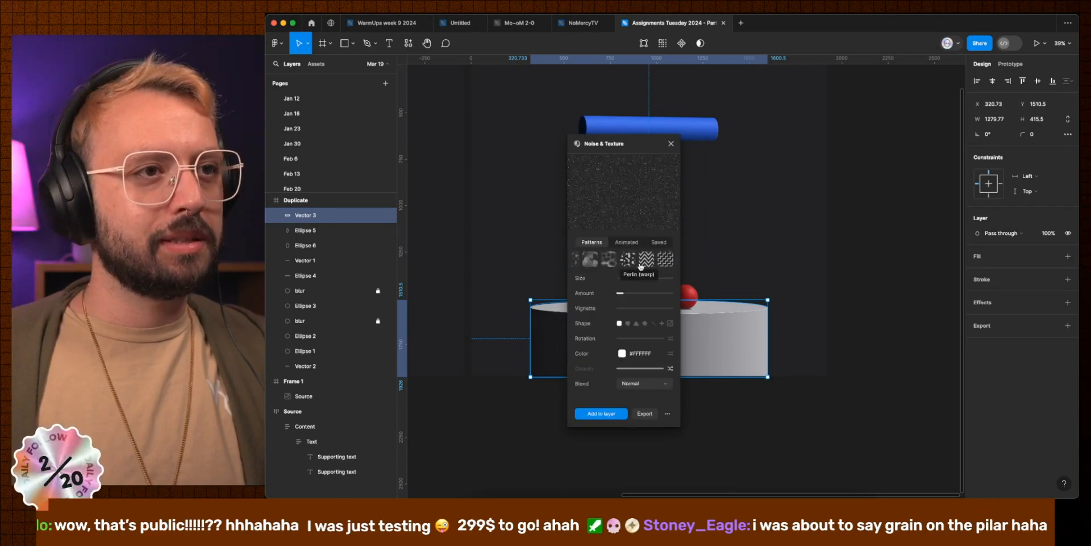
# Step: Apply a white Perlin (warp) texture at a reduced size to the plinth shape with Noise & Texture, and blend the layer as Overlay
pyautogui.click(640, 262)
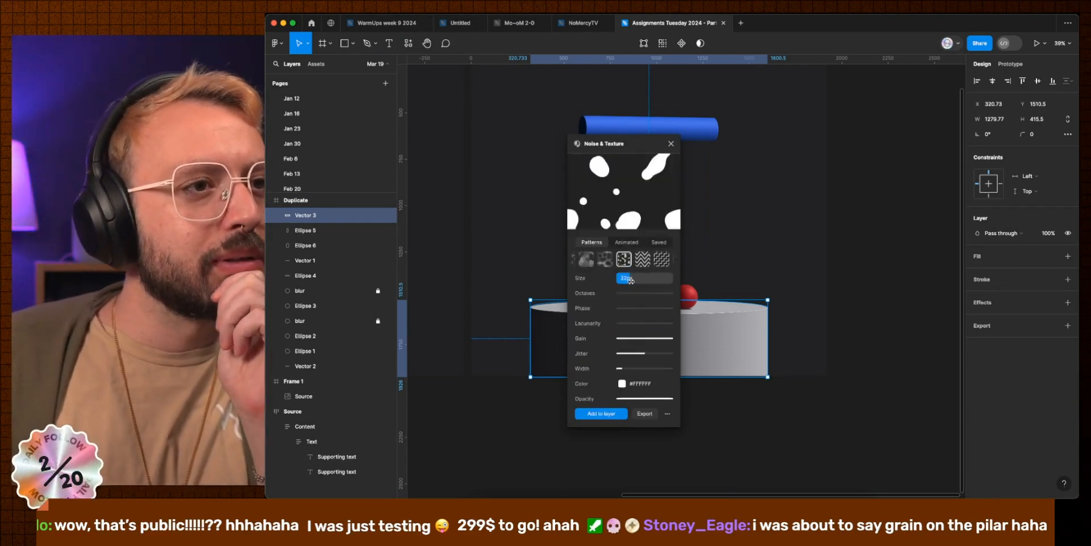
pyautogui.moveTo(631, 281); pyautogui.dragTo(619, 281)
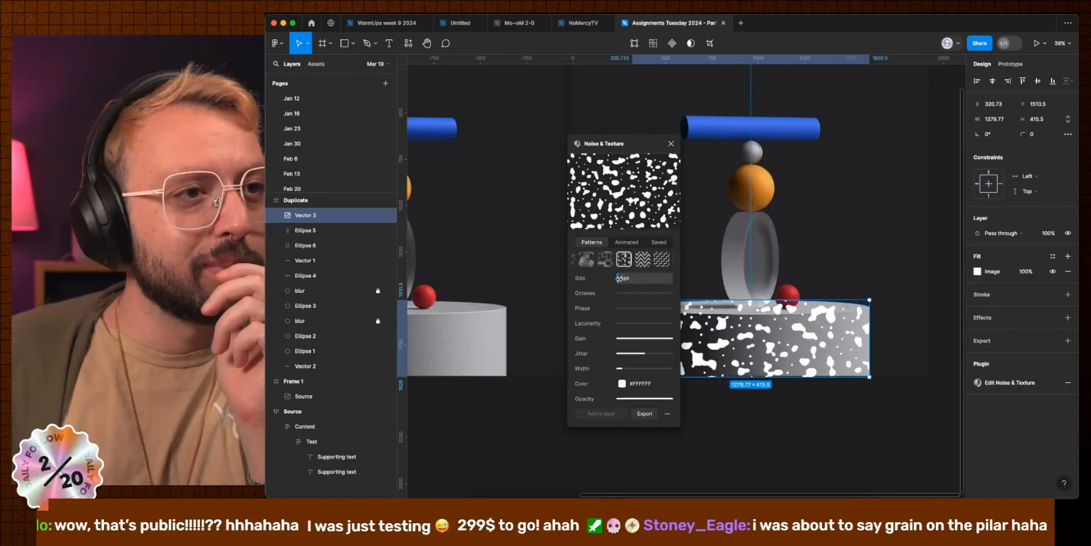
pyautogui.click(1003, 233)
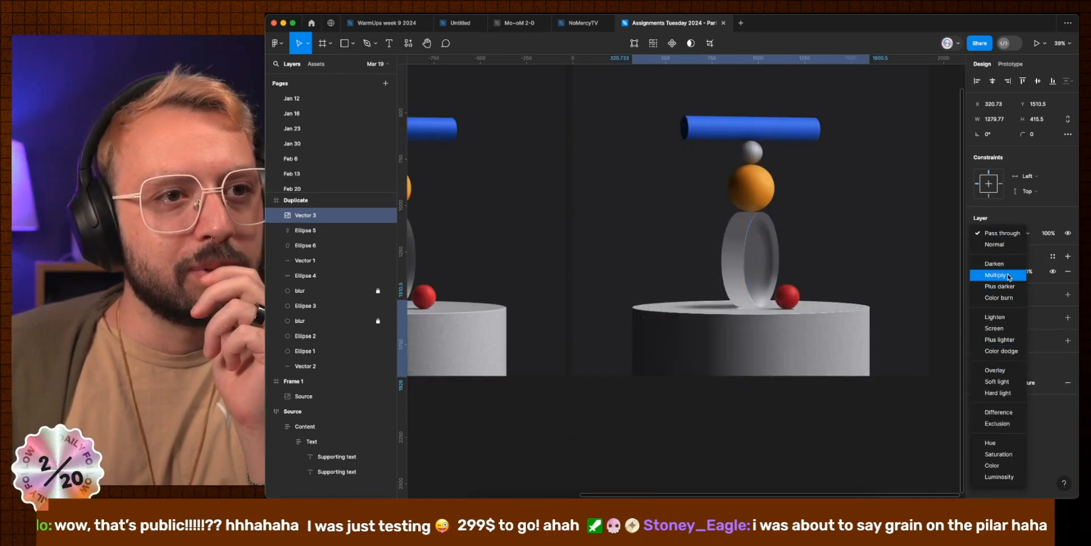
pyautogui.click(1004, 370)
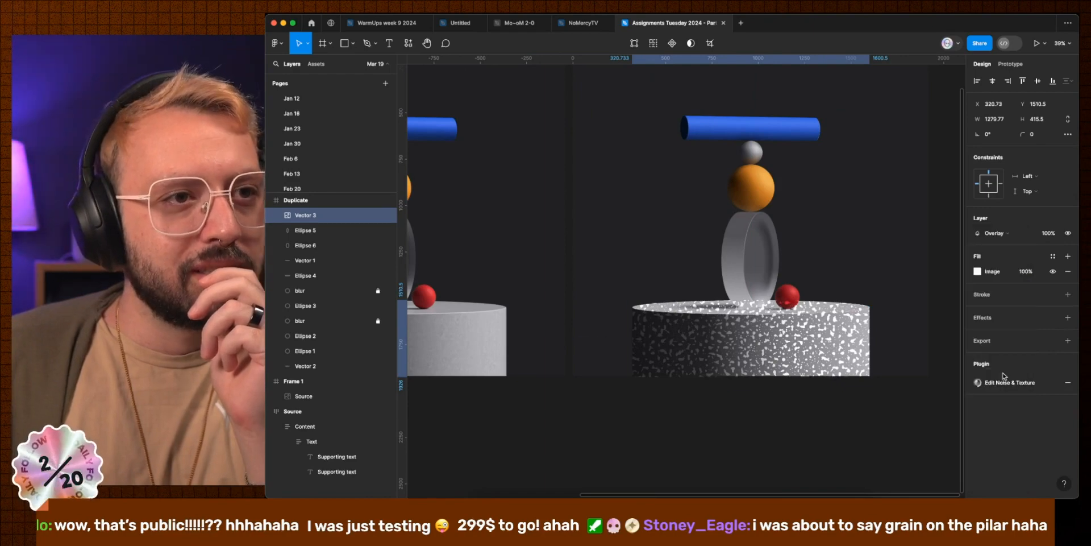
# Step: Send the noise texture shape to the back of the Duplicate frame and compare it with the source plinth's surface
pyautogui.press('alt+super+Down')
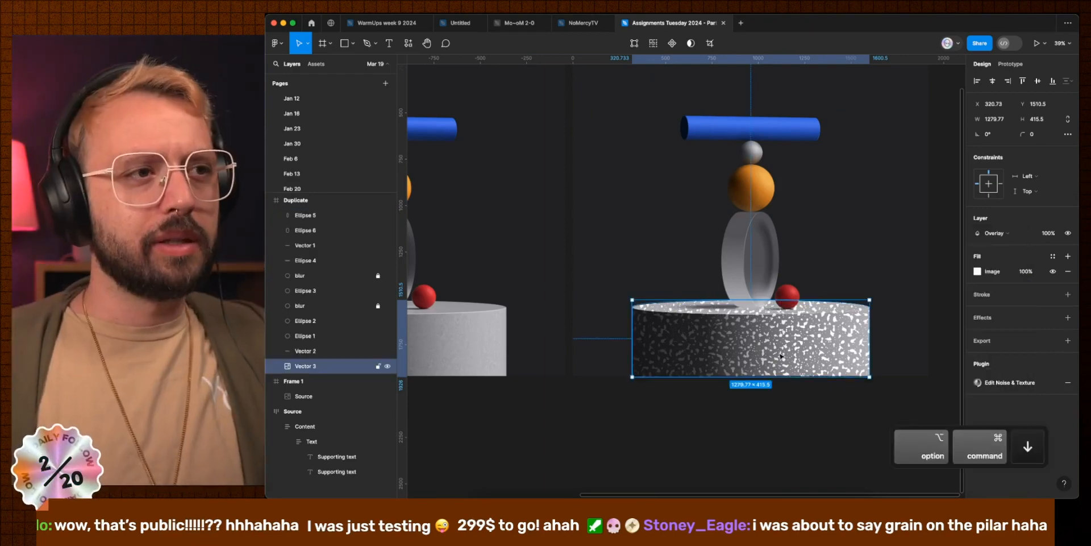
pyautogui.hscroll(-3, 781, 356)
pyautogui.scroll(5, 570, 315)
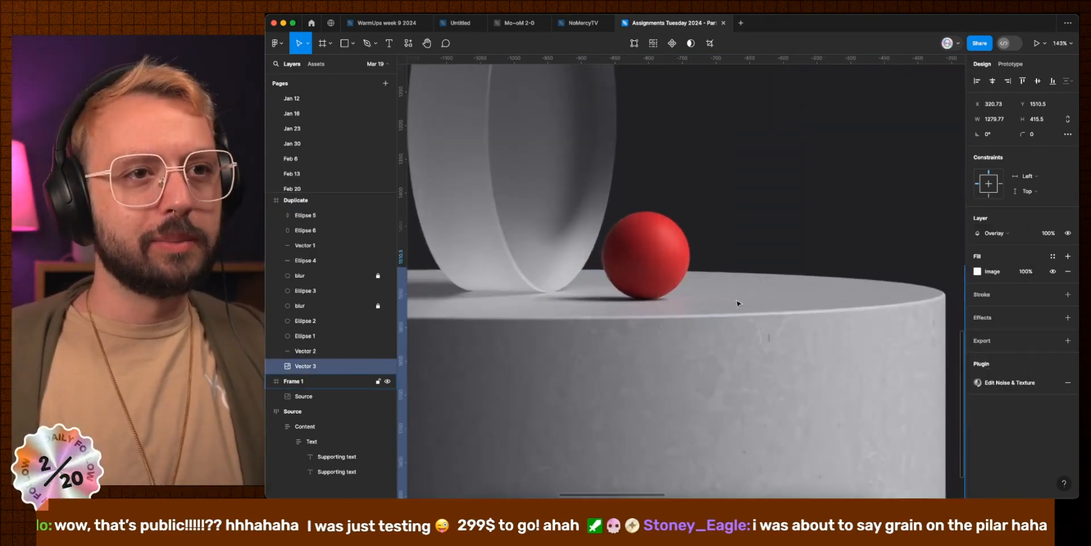
pyautogui.scroll(-10, 738, 303)
pyautogui.hscroll(5, 789, 353)
pyautogui.scroll(3, 831, 341)
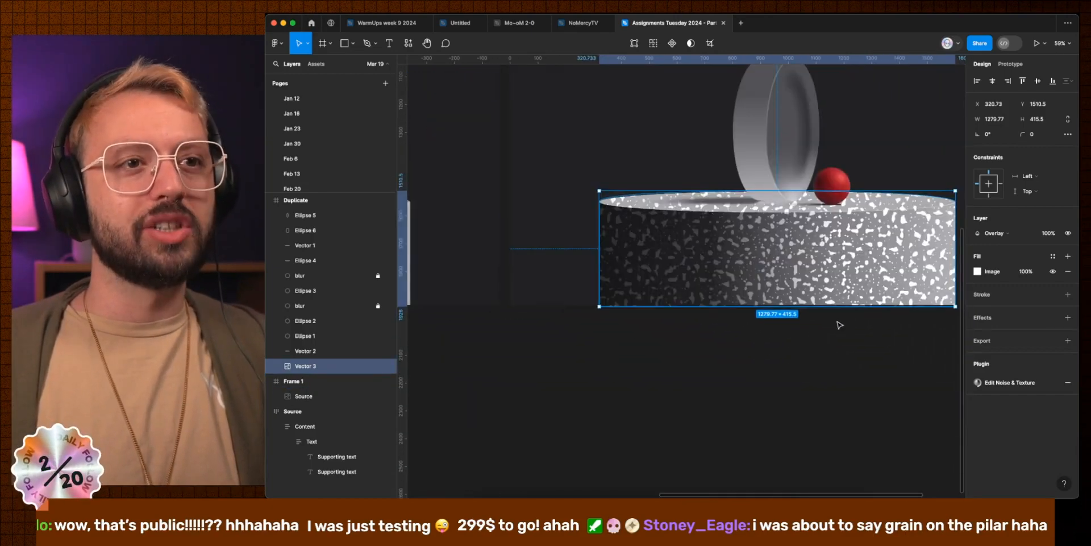
# Step: Reshape the texture shape by bending its upper edge downward so it follows the plinth's front rim
pyautogui.hscroll(3, 824, 313)
pyautogui.scroll(2, 807, 299)
pyautogui.doubleClick(807, 299)
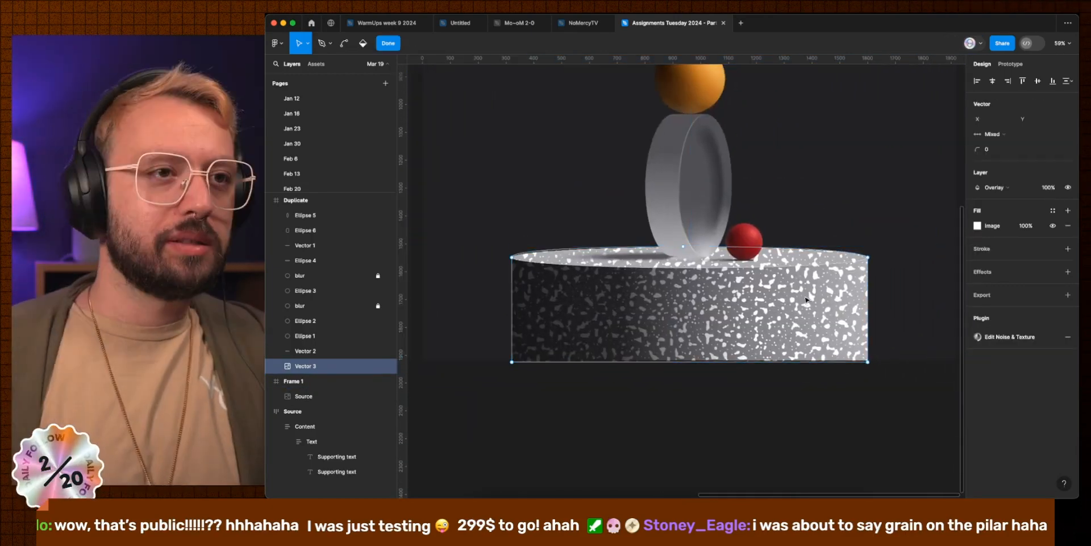
pyautogui.moveTo(681, 248); pyautogui.dragTo(692, 273)
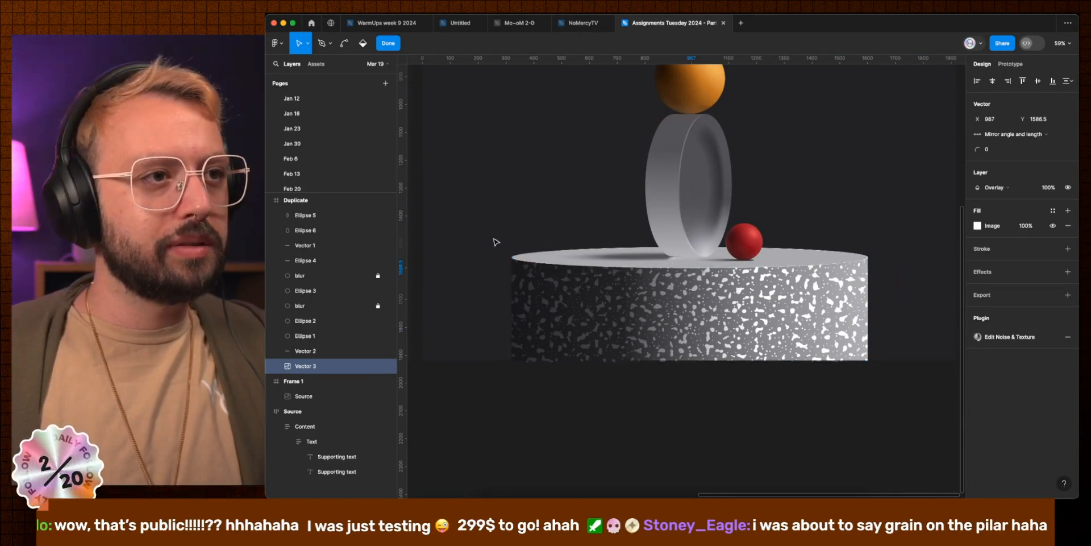
pyautogui.moveTo(493, 238); pyautogui.dragTo(892, 274)
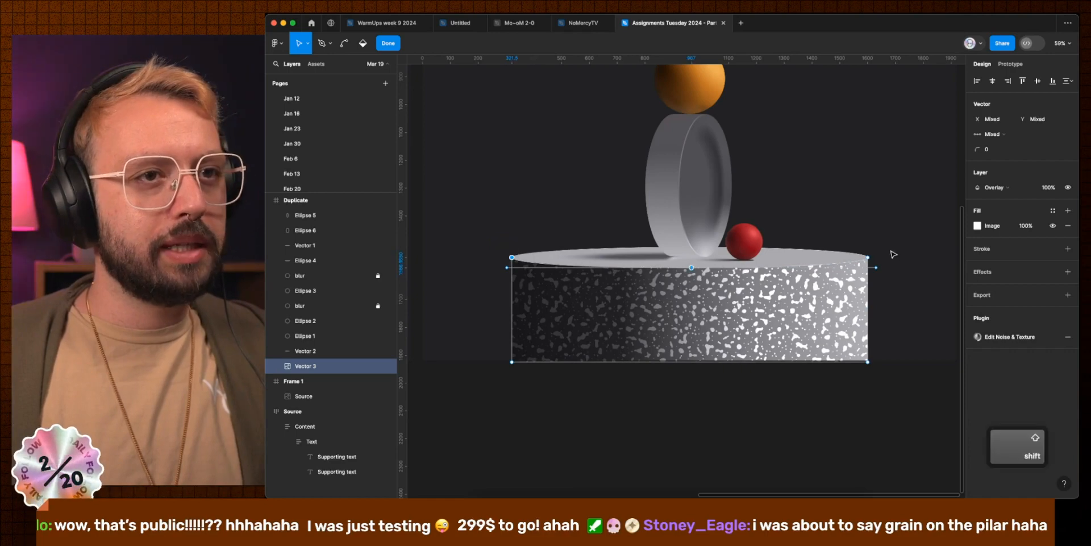
pyautogui.click(1068, 81)
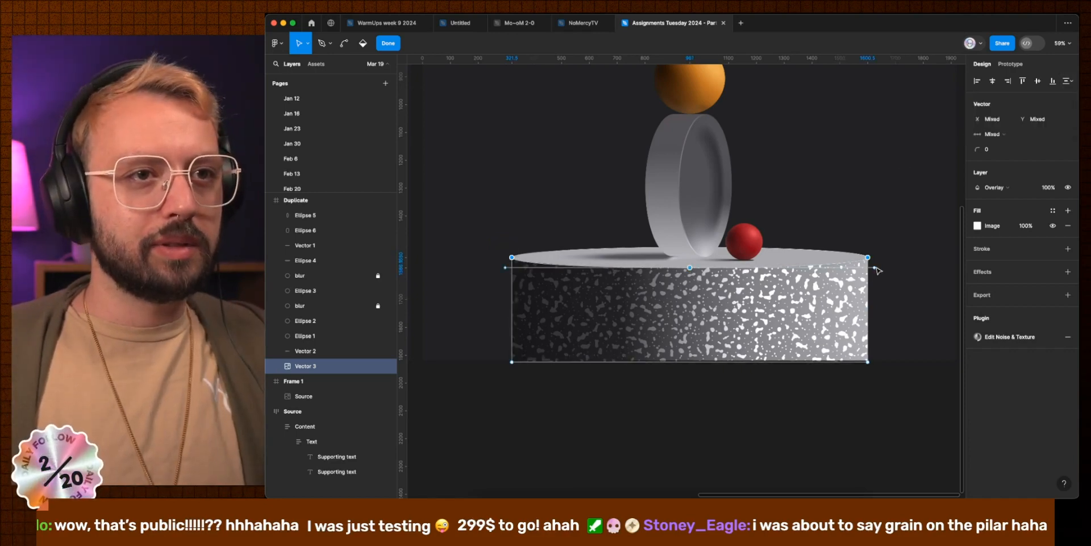
pyautogui.click(847, 403)
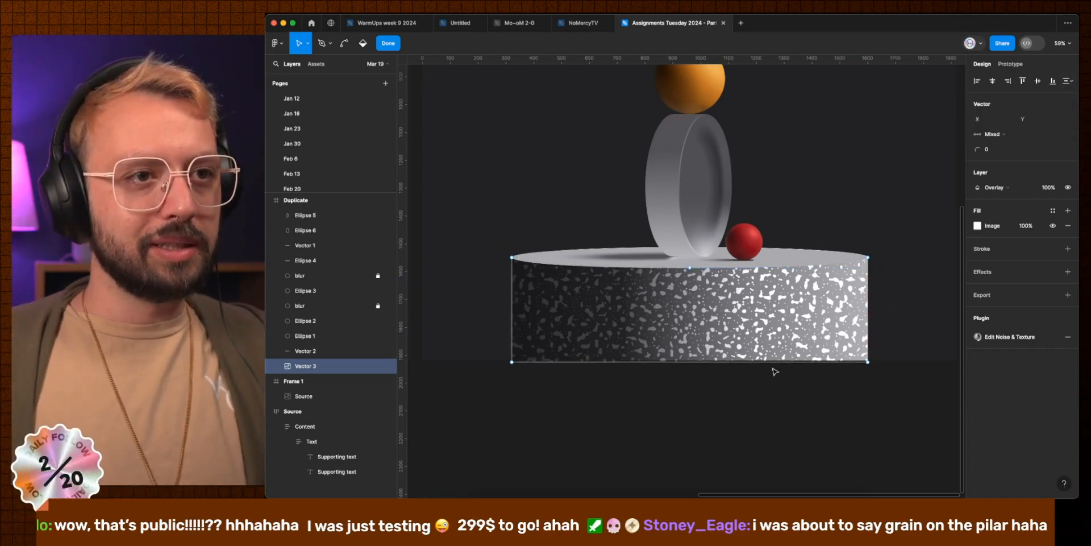
# Step: Set the texture shape's image fill opacity to 10%
pyautogui.click(1026, 226)
pyautogui.write('10')
pyautogui.press('Return')
pyautogui.hscroll(-4, 768, 263)
pyautogui.scroll(-2, 767, 263)
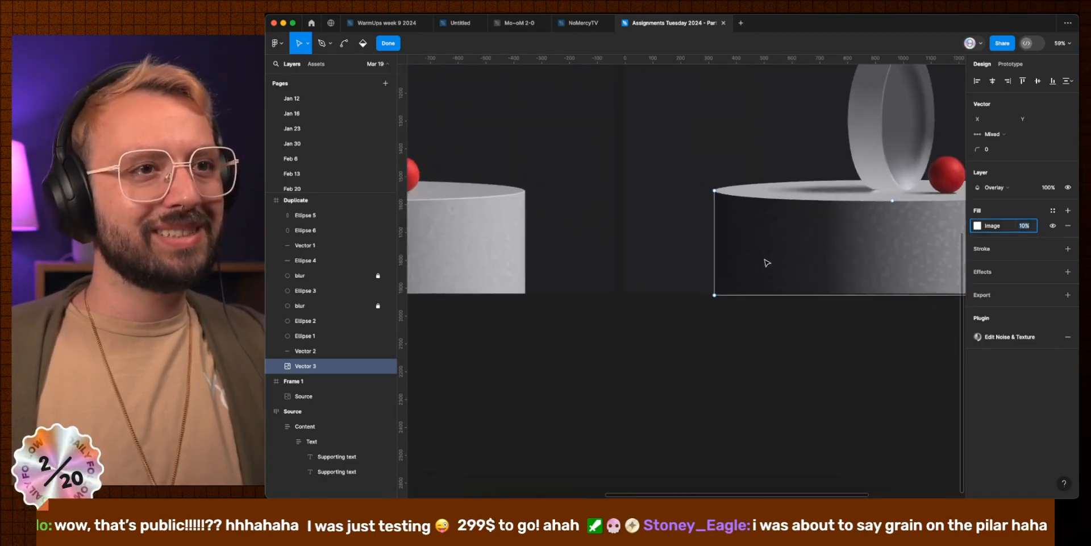
pyautogui.click(977, 226)
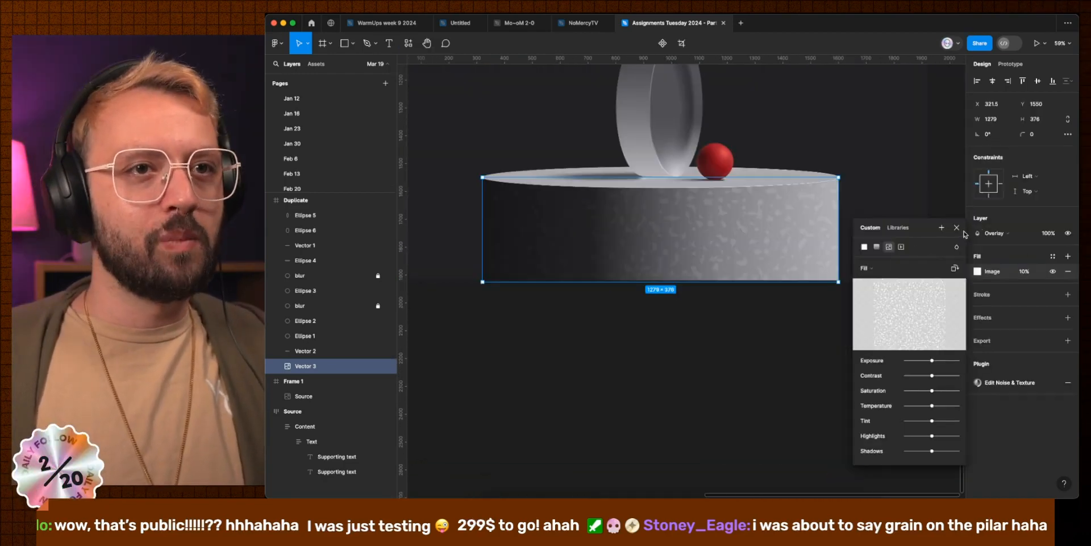
pyautogui.click(957, 228)
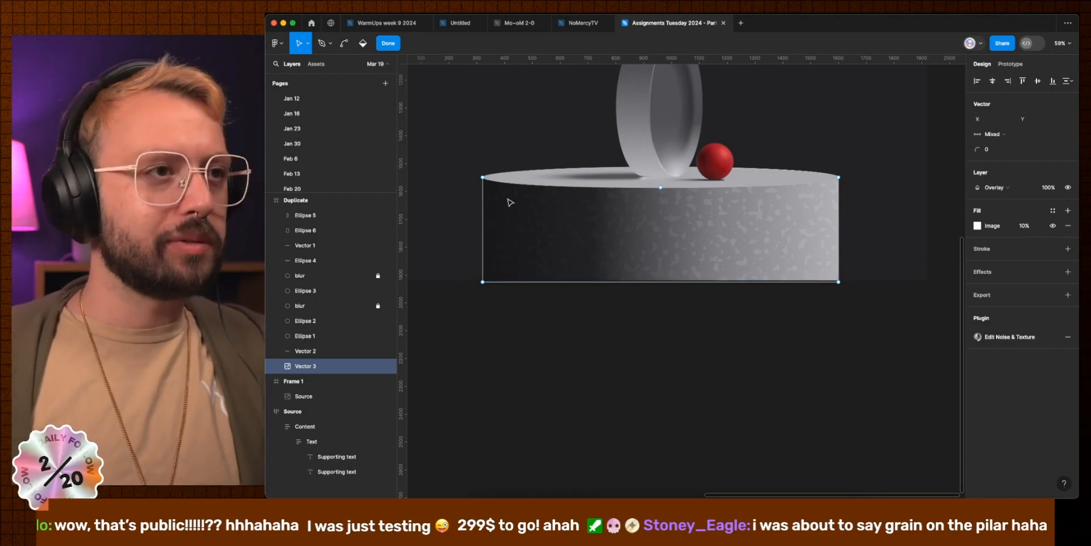
# Step: Mask the texture with a rectangle about 1335 × 414 px filled with a linear gradient that is transparent on the plinth's dark left side
pyautogui.press('r')
pyautogui.moveTo(476, 170); pyautogui.dragTo(839, 286)
pyautogui.press('super+alt+bracketleft')
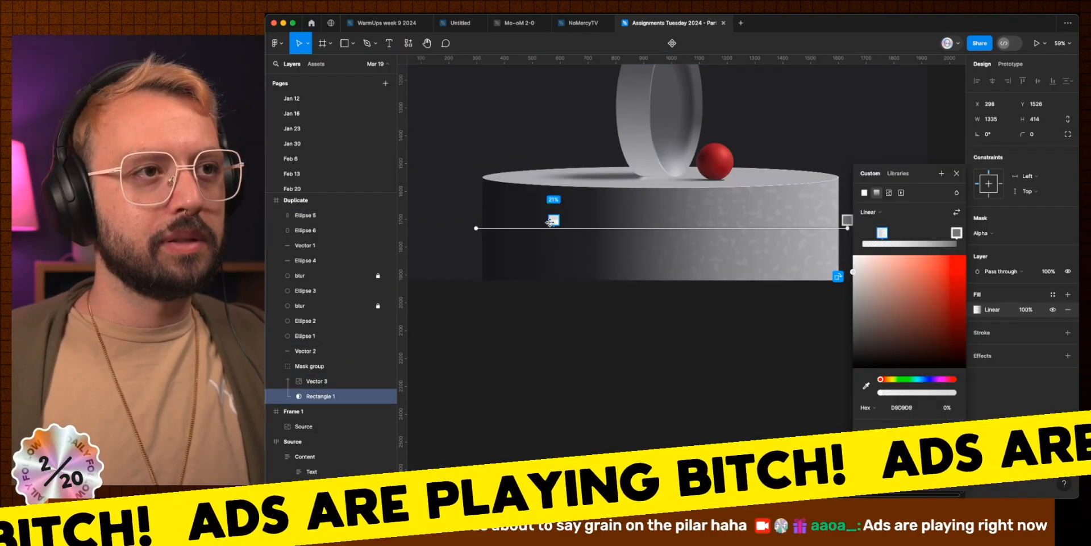
pyautogui.press('Escape')
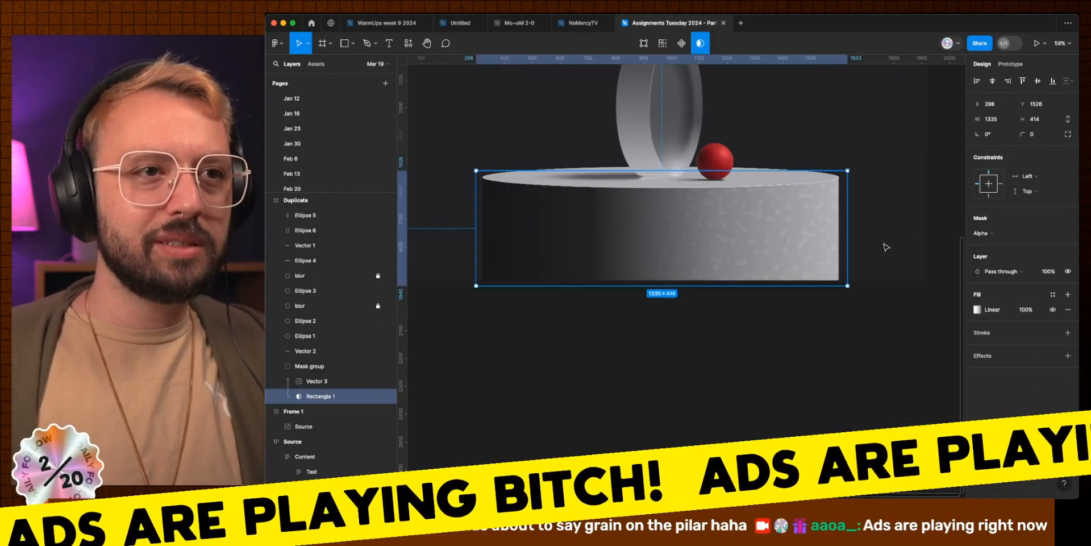
# Step: Lower the masked texture's image fill opacity to 6% and compare the plinth with the source
pyautogui.click(1025, 274)
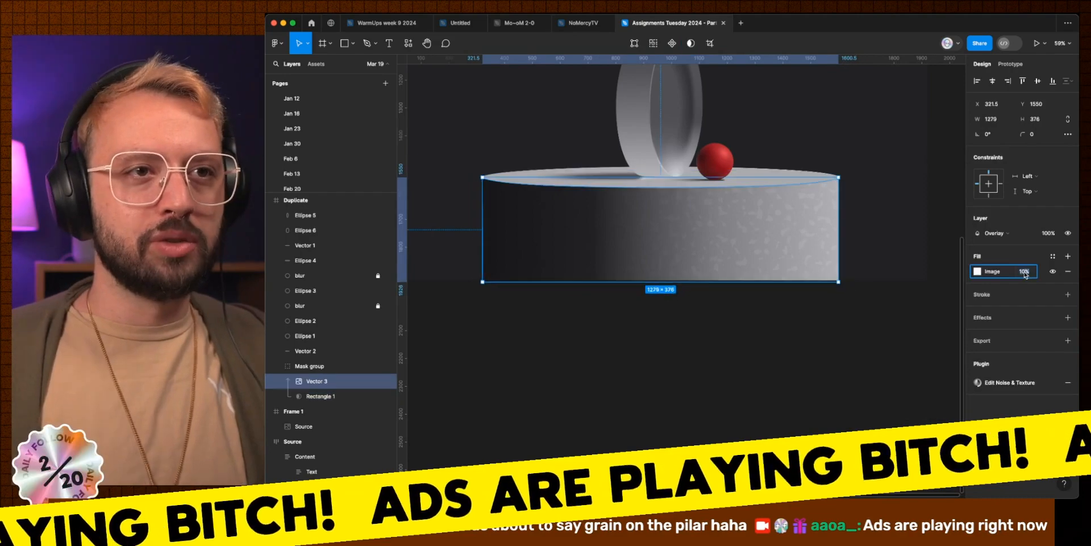
pyautogui.write('6')
pyautogui.press('Return')
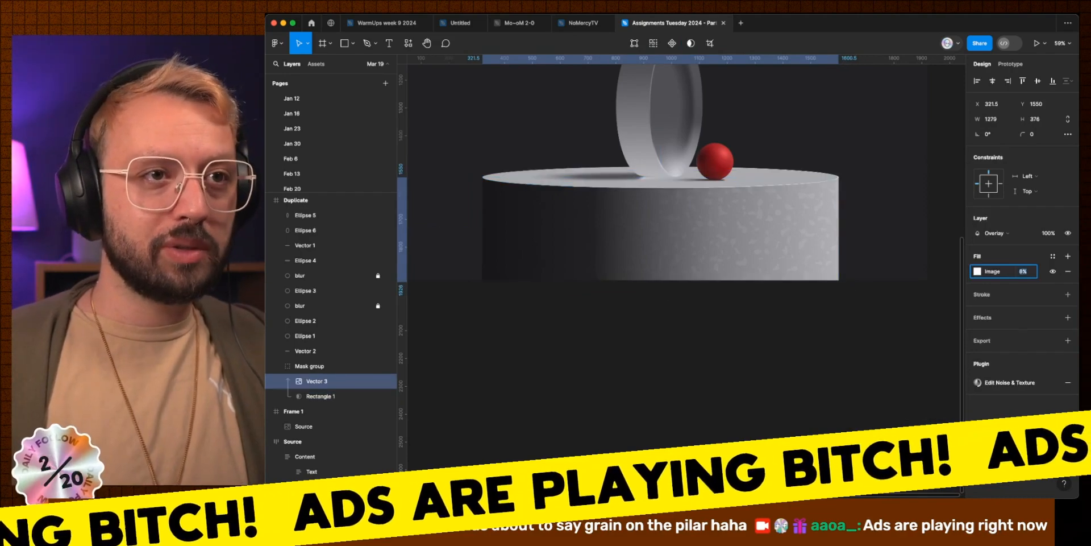
pyautogui.click(777, 407)
pyautogui.scroll(-3, 777, 407)
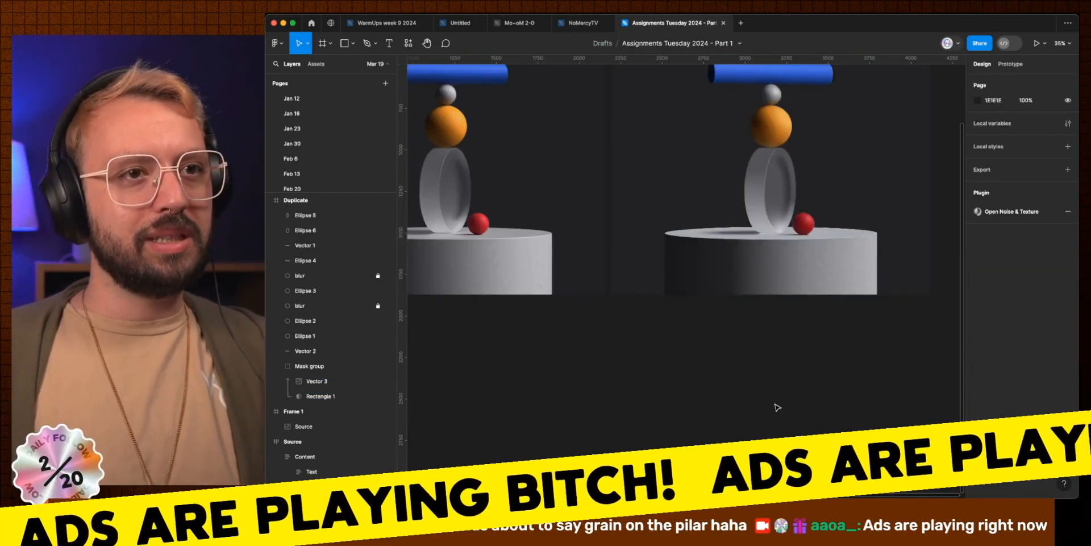
pyautogui.hscroll(-2, 891, 114)
# Step: Brighten the orange sphere's base radial gradient, making its first stop FFCE50 and its second stop a more vivid orange
pyautogui.click(841, 149)
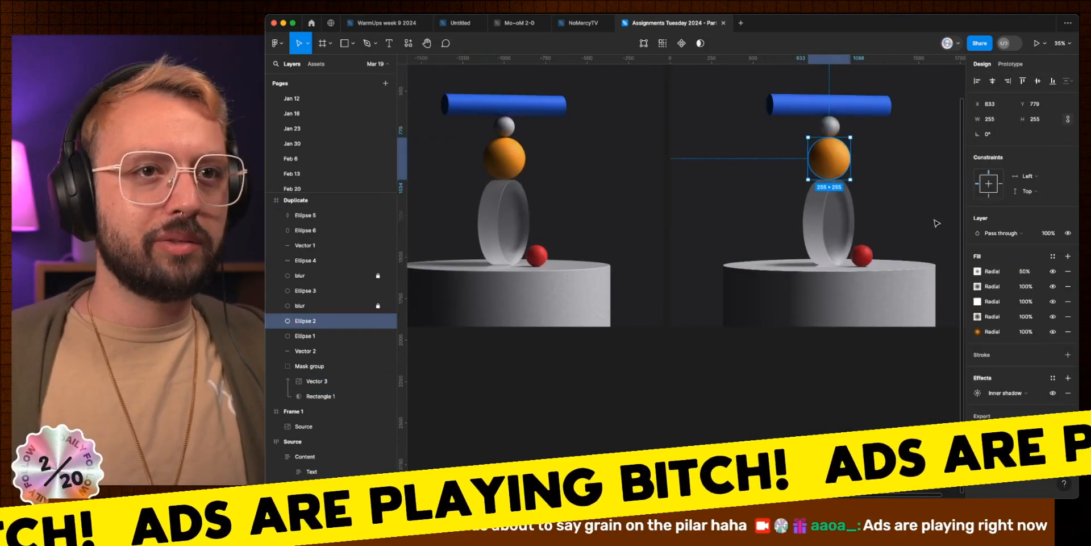
pyautogui.click(978, 331)
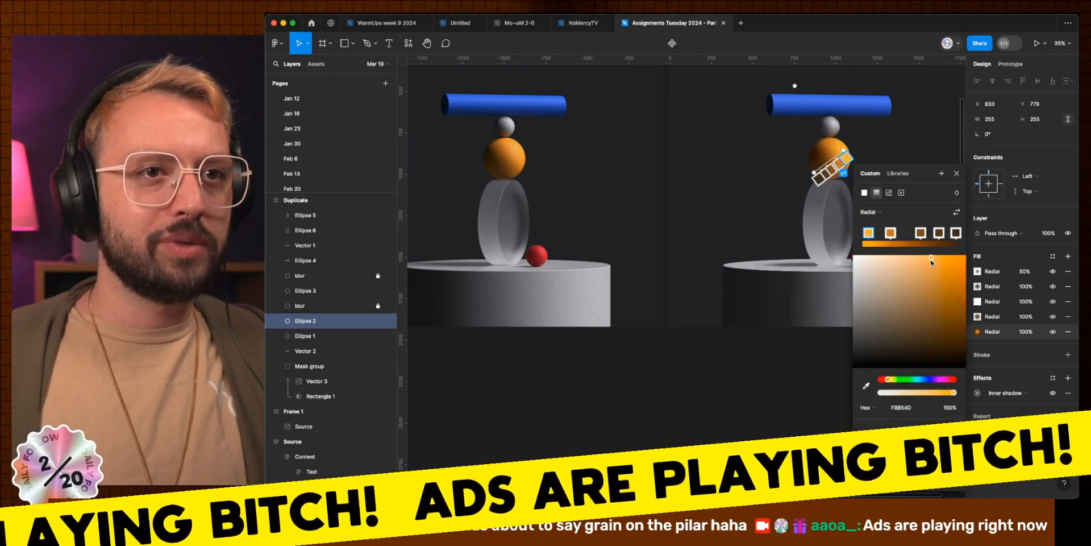
pyautogui.click(818, 290)
pyautogui.click(836, 154)
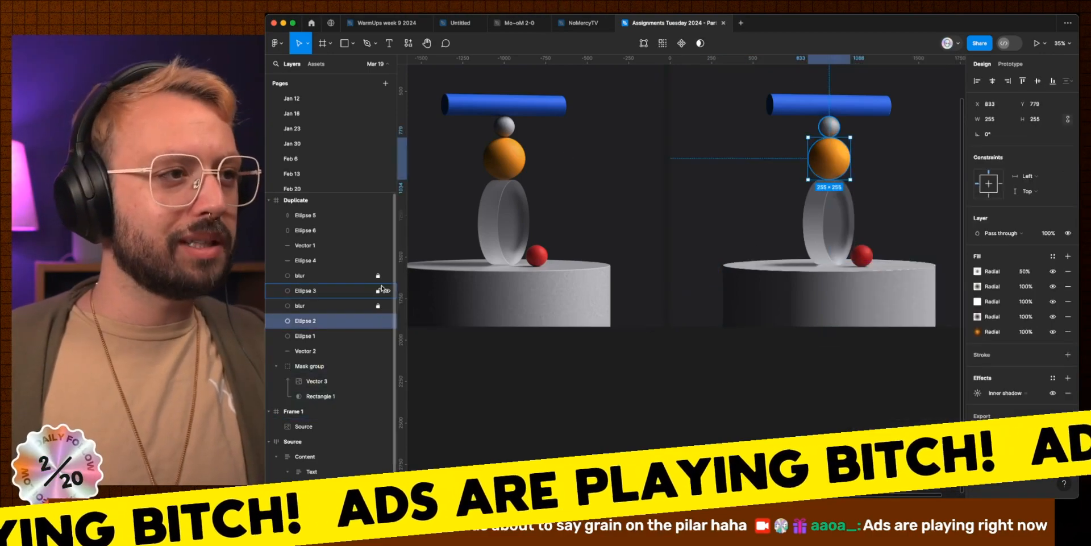
pyautogui.click(387, 307)
pyautogui.click(977, 331)
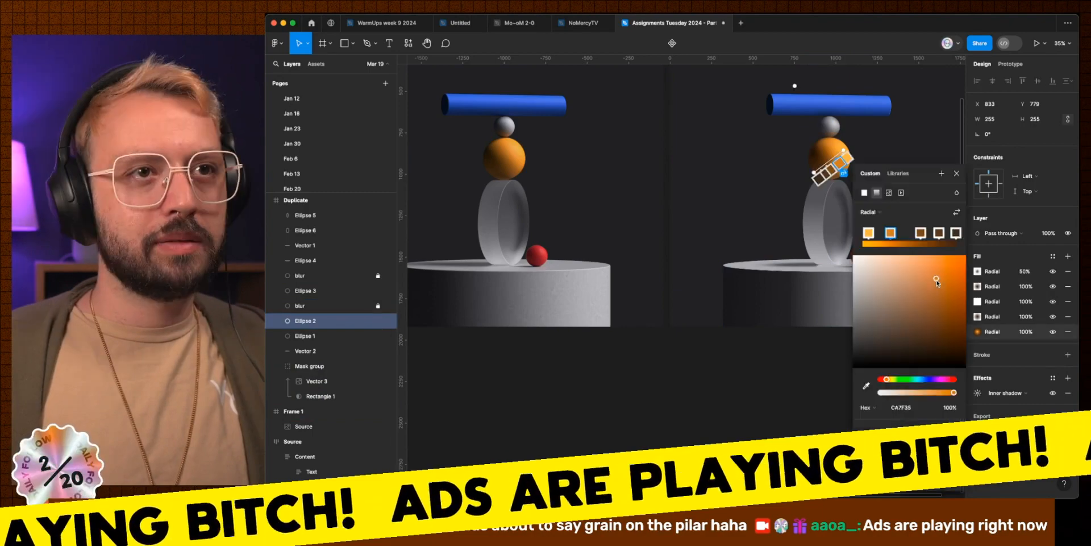
pyautogui.moveTo(938, 278); pyautogui.dragTo(928, 259)
pyautogui.click(890, 380)
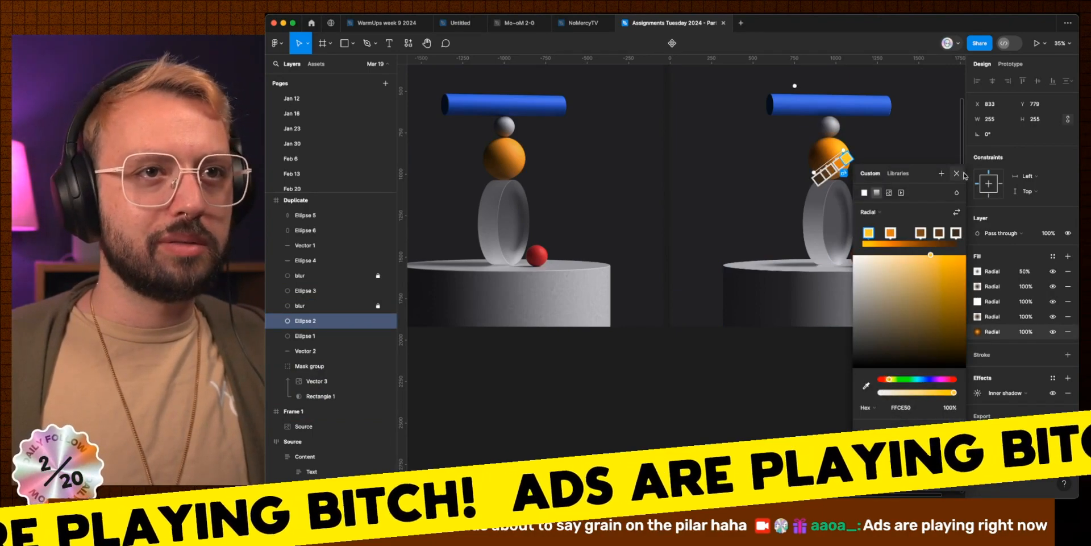
pyautogui.click(868, 326)
pyautogui.click(764, 373)
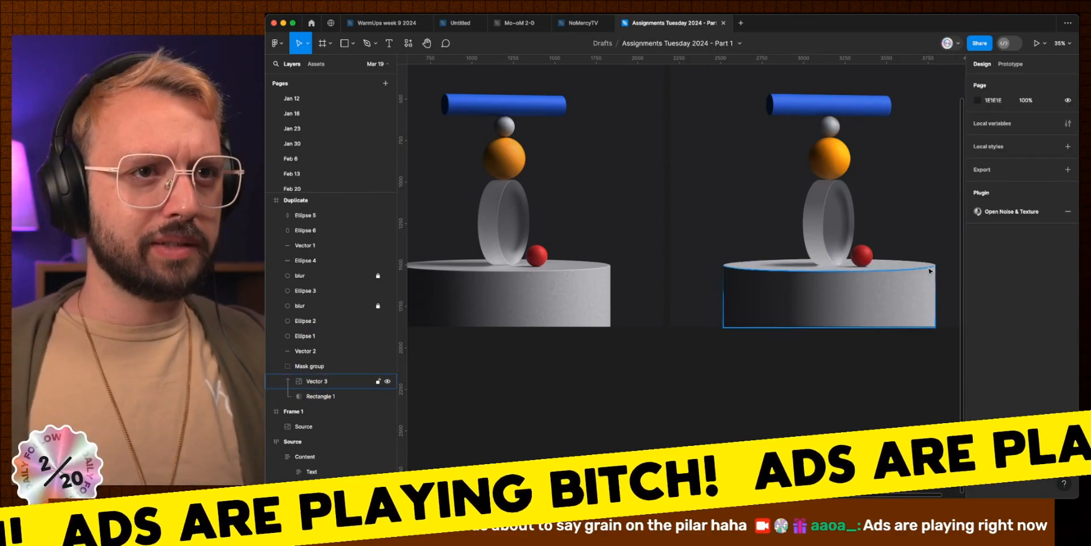
# Step: Trace the right half of the plinth's front rim with an open curved vector line about 587.5 × 37 px
pyautogui.keyDown('super'); pyautogui.click(938, 232); pyautogui.keyUp('super')
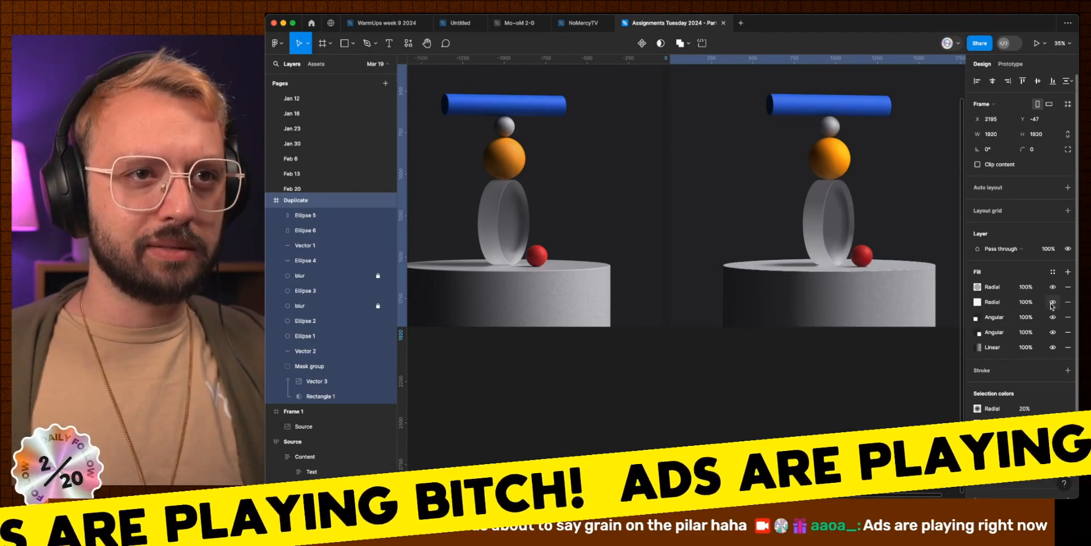
pyautogui.click(978, 302)
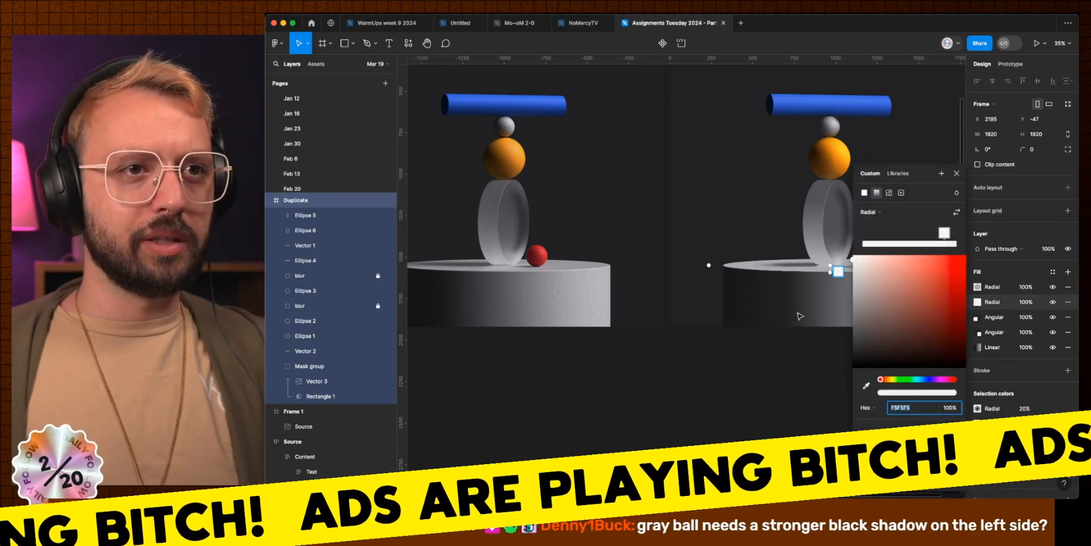
pyautogui.hscroll(3, 798, 316)
pyautogui.scroll(4, 683, 360)
pyautogui.click(683, 361)
pyautogui.scroll(3, 682, 360)
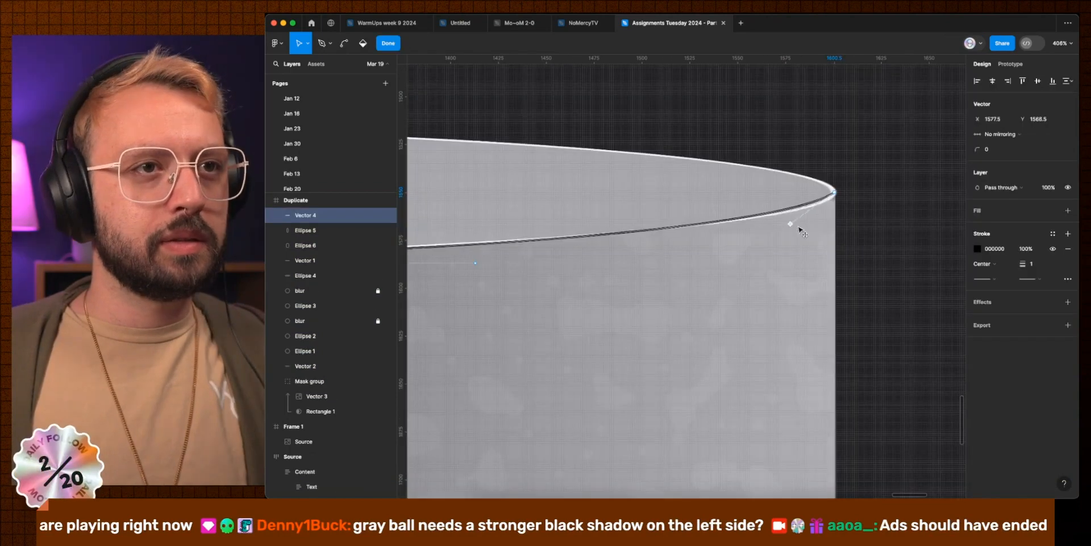
pyautogui.moveTo(792, 227); pyautogui.dragTo(837, 227)
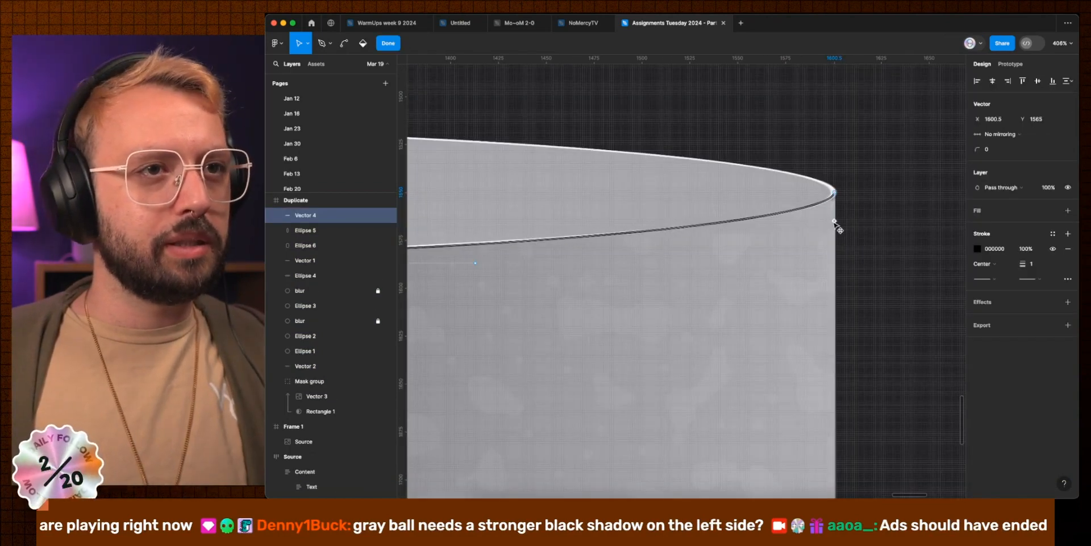
# Step: Set the rim line's stroke to 3 px wide and white FFFFFF
pyautogui.click(1032, 264)
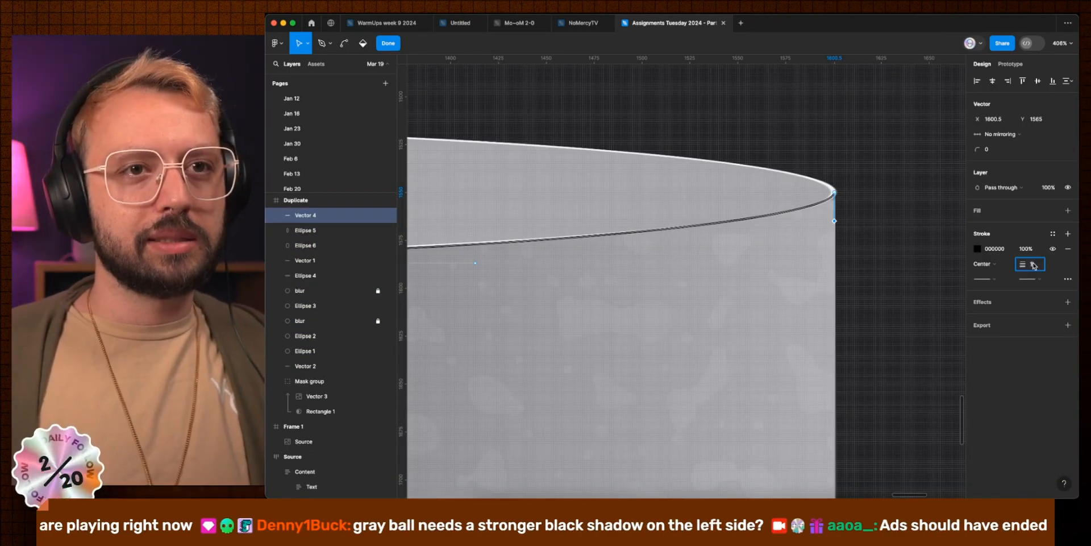
pyautogui.write('2')
pyautogui.press('Up')
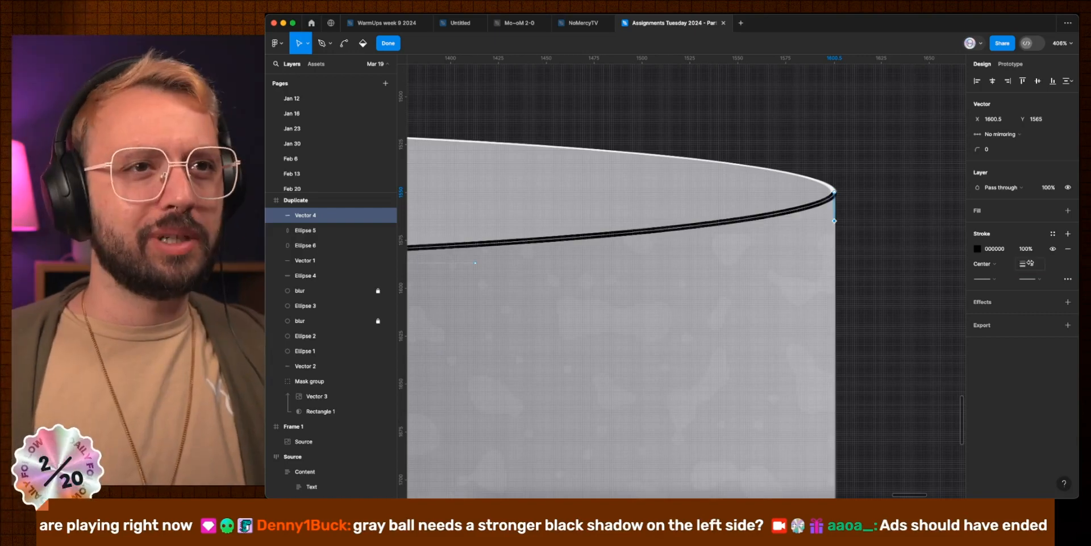
pyautogui.click(996, 248)
pyautogui.write('f')
pyautogui.press('Return')
# Step: Change the rim line's stroke to a white linear gradient, solid at the plinth's right edge and fading to transparent near the disc
pyautogui.click(978, 248)
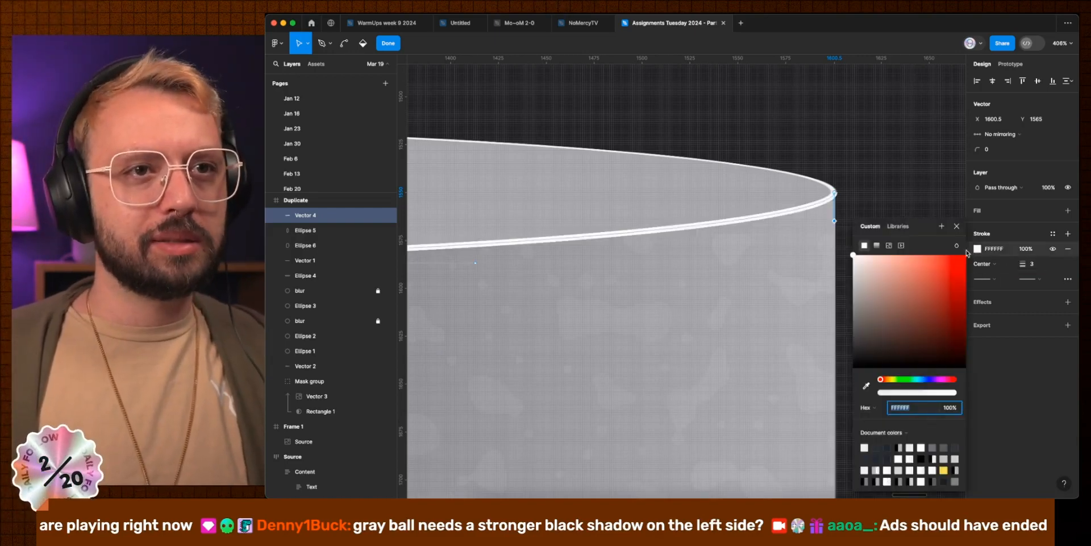
pyautogui.click(881, 246)
pyautogui.scroll(-5, 775, 256)
pyautogui.scroll(-4, 775, 256)
pyautogui.moveTo(644, 212); pyautogui.dragTo(764, 217)
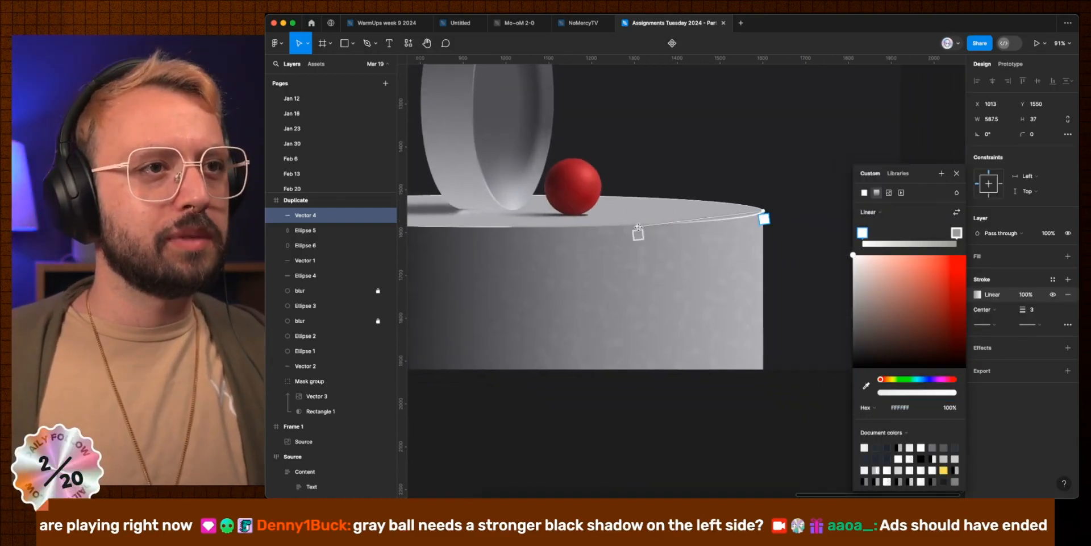
pyautogui.moveTo(638, 232); pyautogui.dragTo(511, 219)
pyautogui.click(958, 233)
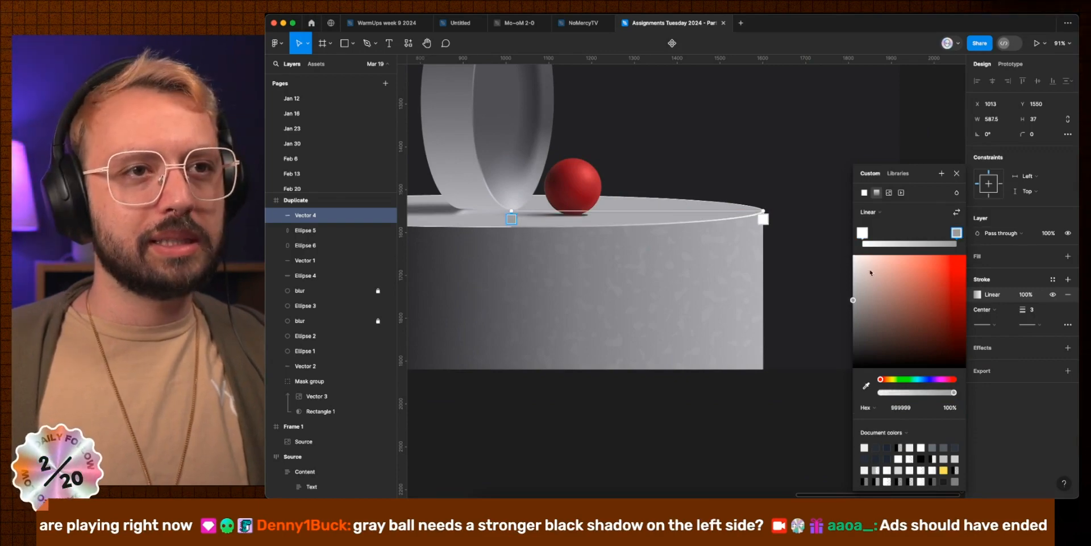
pyautogui.moveTo(869, 273); pyautogui.dragTo(733, 177)
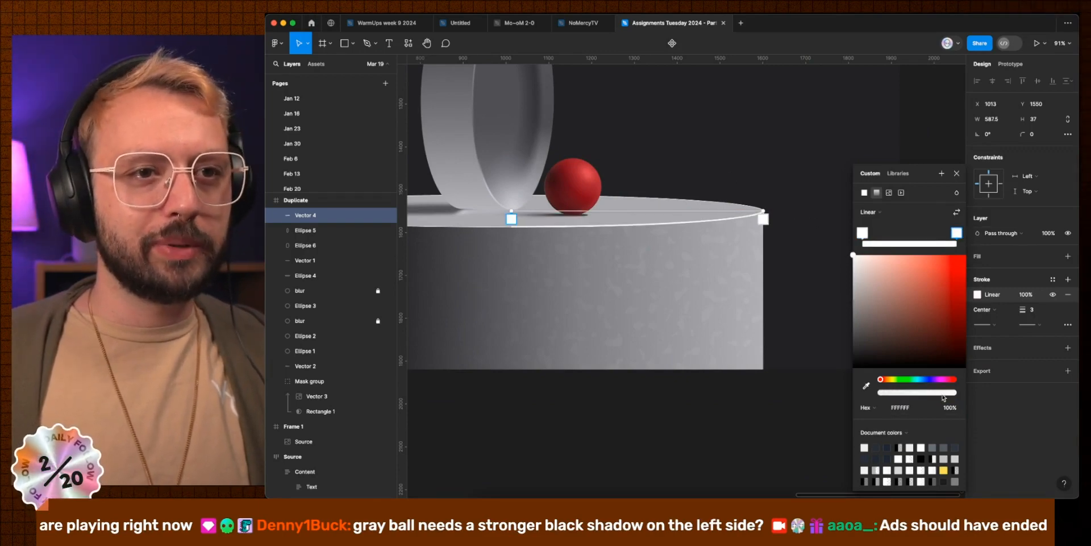
pyautogui.moveTo(944, 398); pyautogui.dragTo(707, 364)
pyautogui.click(957, 173)
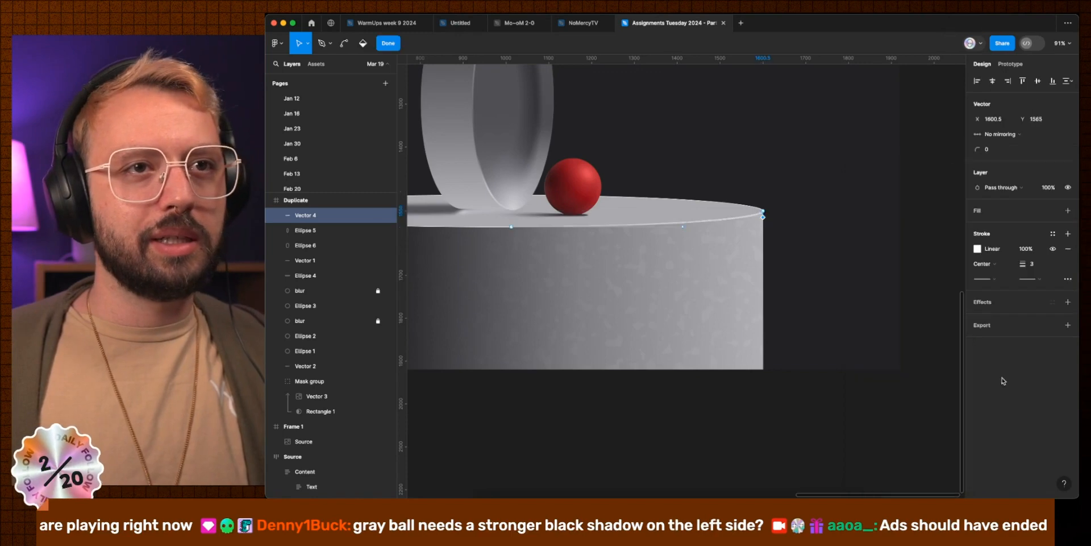
# Step: Soften the rim line by applying a layer blur effect with a blur value of 1
pyautogui.click(992, 301)
pyautogui.click(1016, 318)
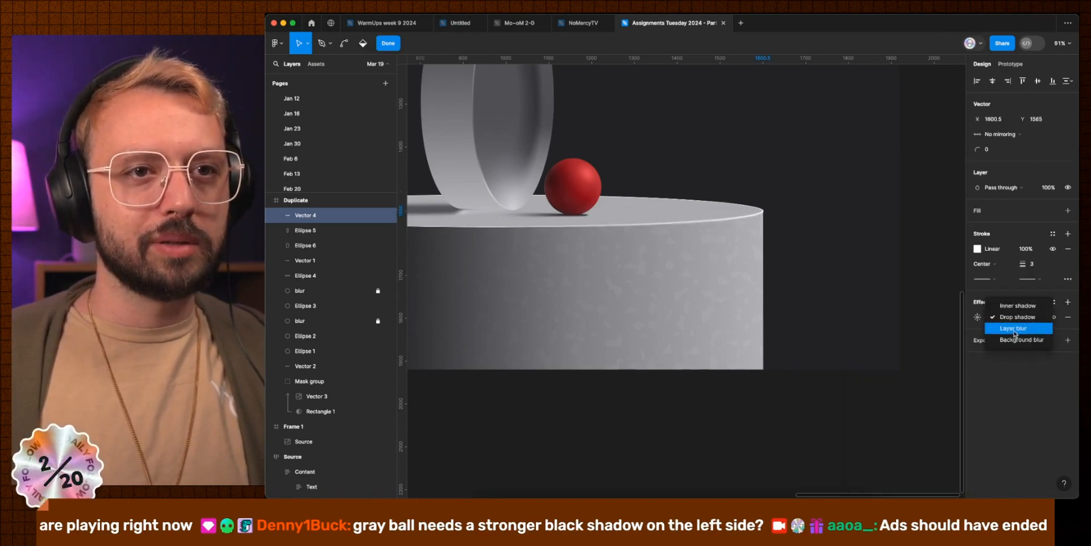
pyautogui.click(1016, 330)
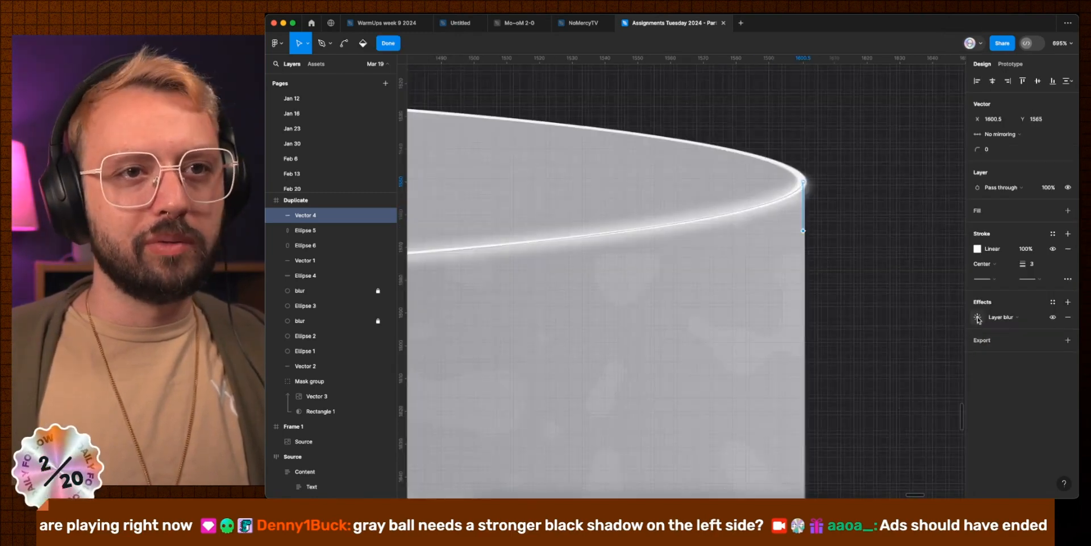
pyautogui.click(977, 317)
pyautogui.hotkey('shift', 'Down')
pyautogui.write('1')
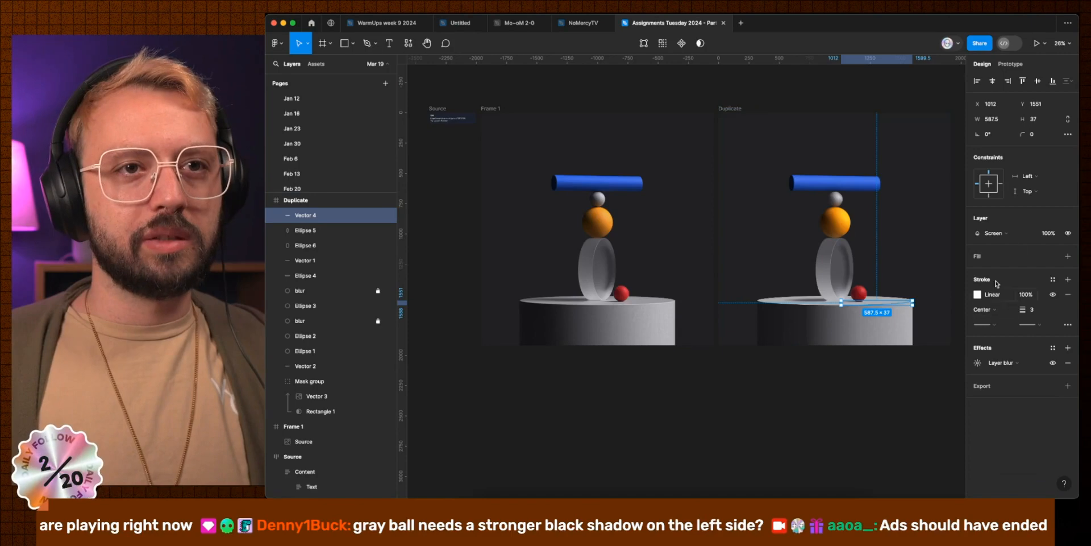
# Step: Set the rim line's blend mode to Screen and reduce its layer opacity
pyautogui.click(1048, 235)
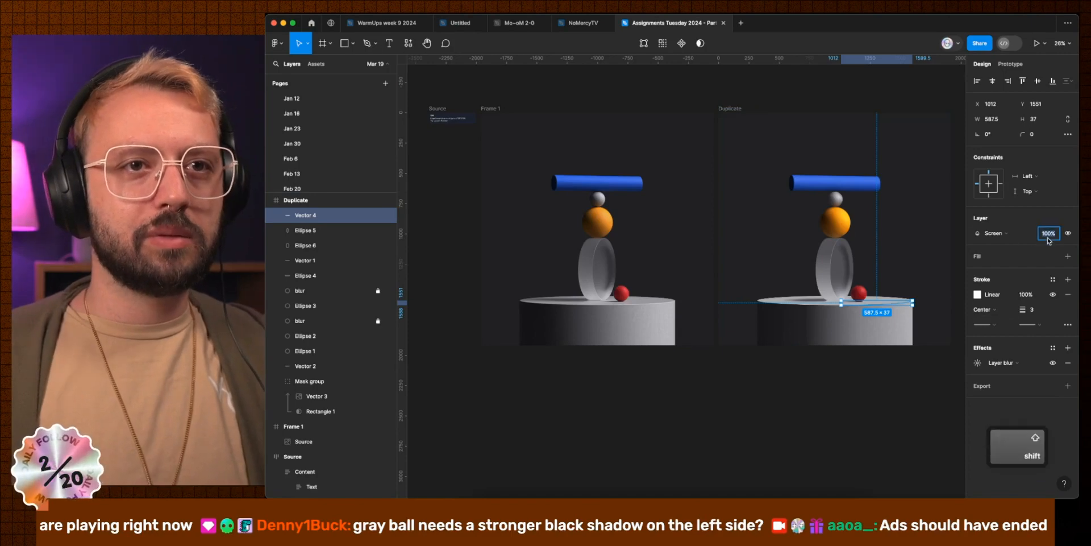
pyautogui.hotkey('shift', 'Down')
# Step: Deepen the grey sphere's shadow by adjusting the colours of its radial gradient fills
pyautogui.hscroll(2, 864, 310)
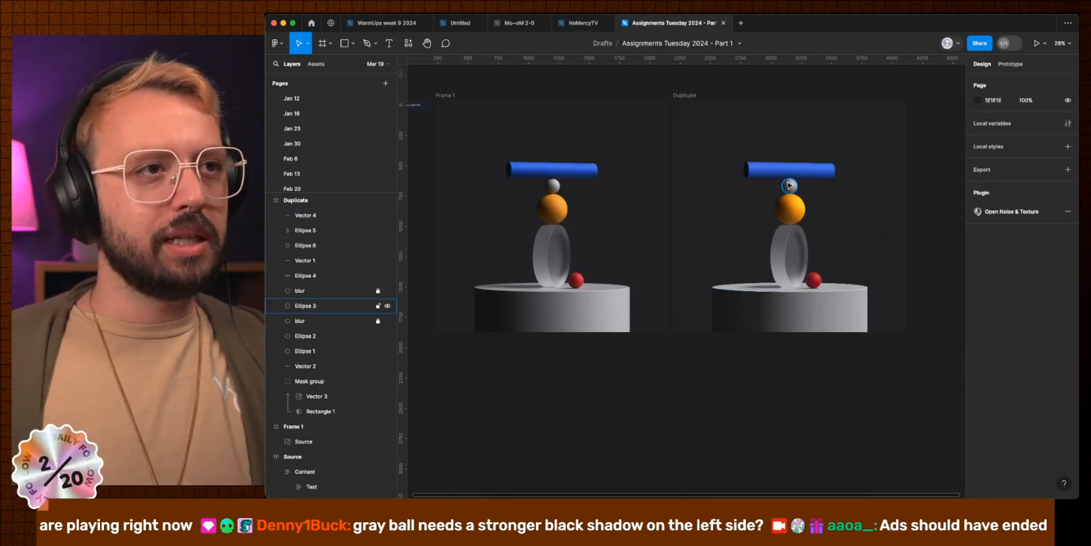
pyautogui.click(788, 189)
pyautogui.scroll(10, 788, 189)
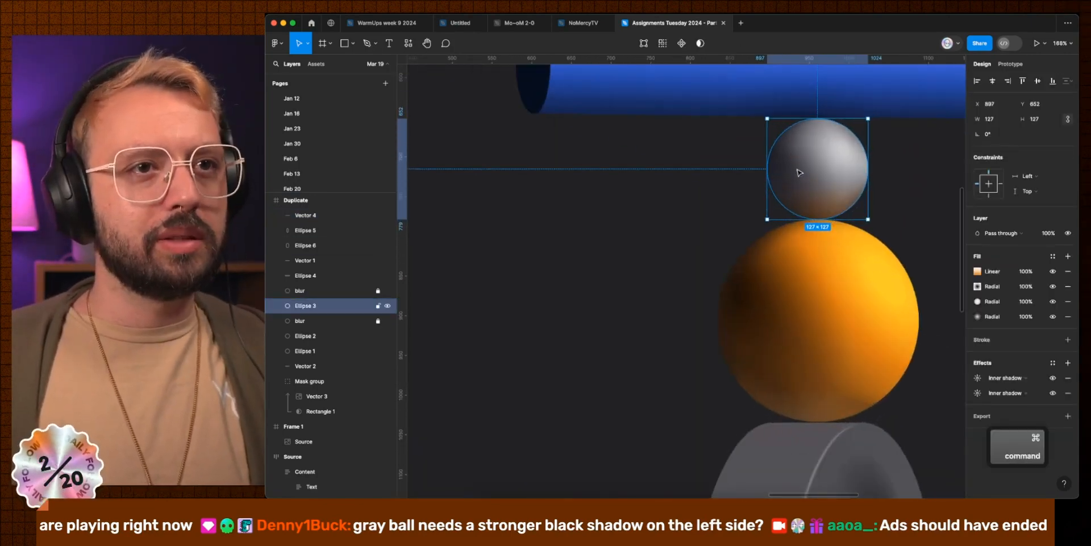
pyautogui.click(978, 286)
pyautogui.moveTo(875, 357); pyautogui.dragTo(877, 365)
pyautogui.click(972, 314)
pyautogui.click(977, 301)
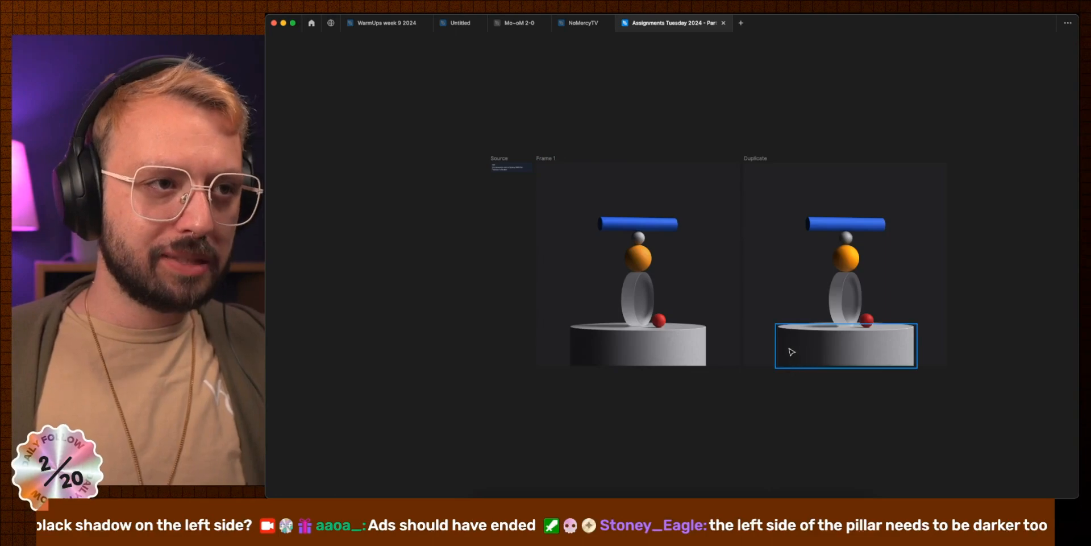
# Step: Darken the shaded edge of the plinth by setting its linear gradient's first stop to 101011
pyautogui.click(547, 158)
pyautogui.hotkey('shift', '2')
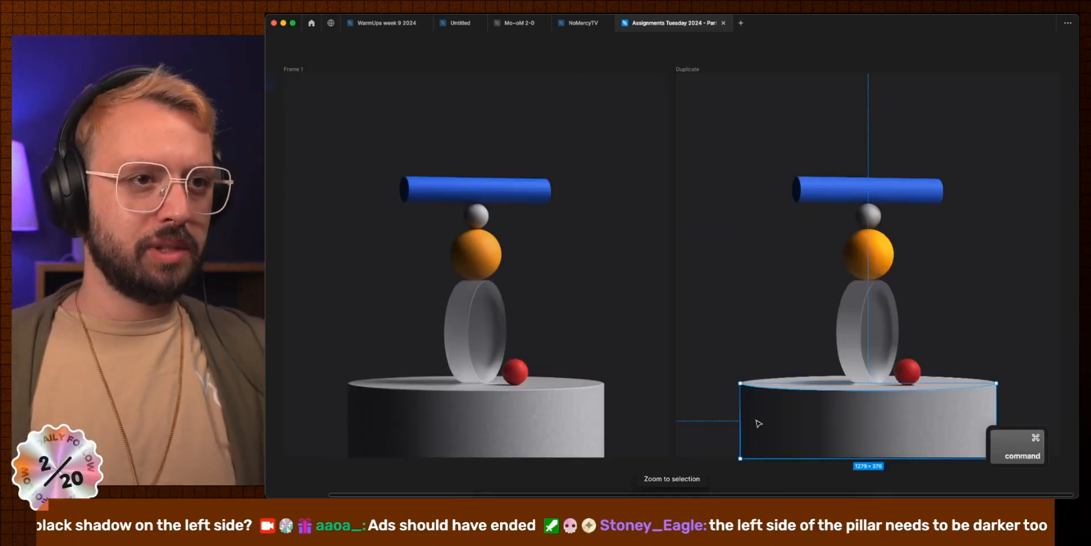
pyautogui.press('super+backslash')
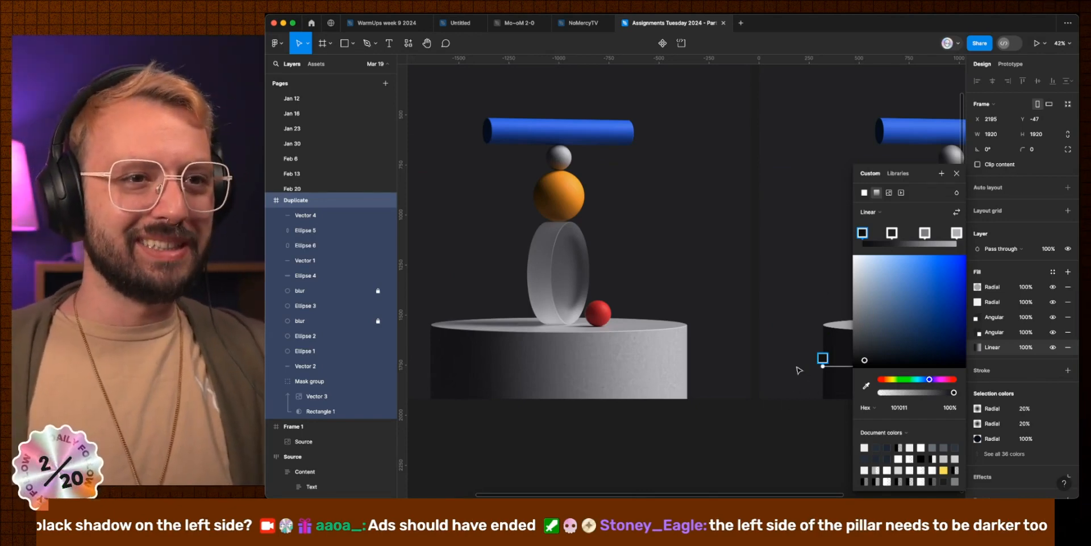
pyautogui.hscroll(1, 782, 371)
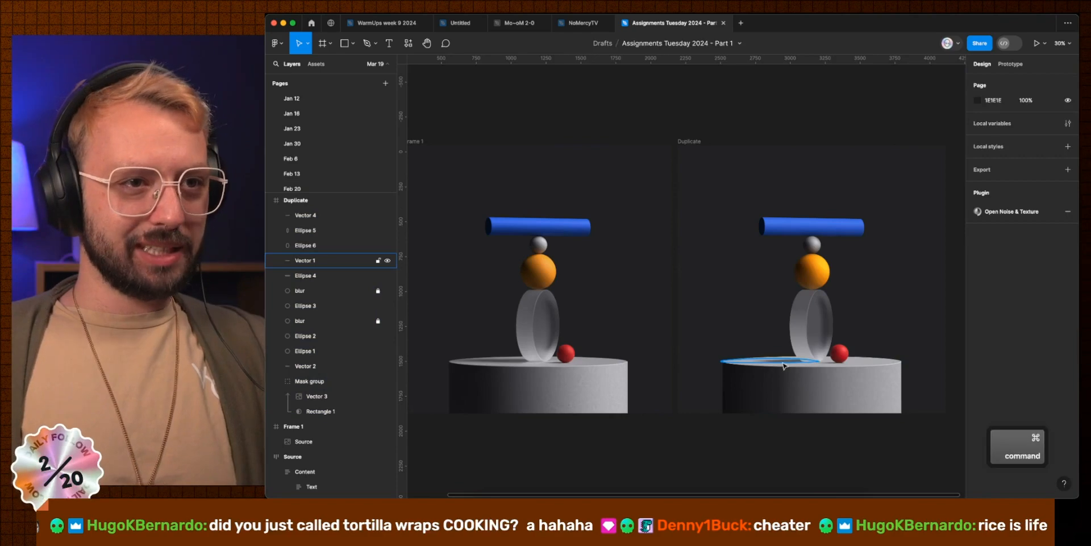
# Step: Examine the shadow shape on the plinth's top and compare the recreated scene with the source frame
pyautogui.keyDown('super'); pyautogui.click(782, 363); pyautogui.keyUp('super')
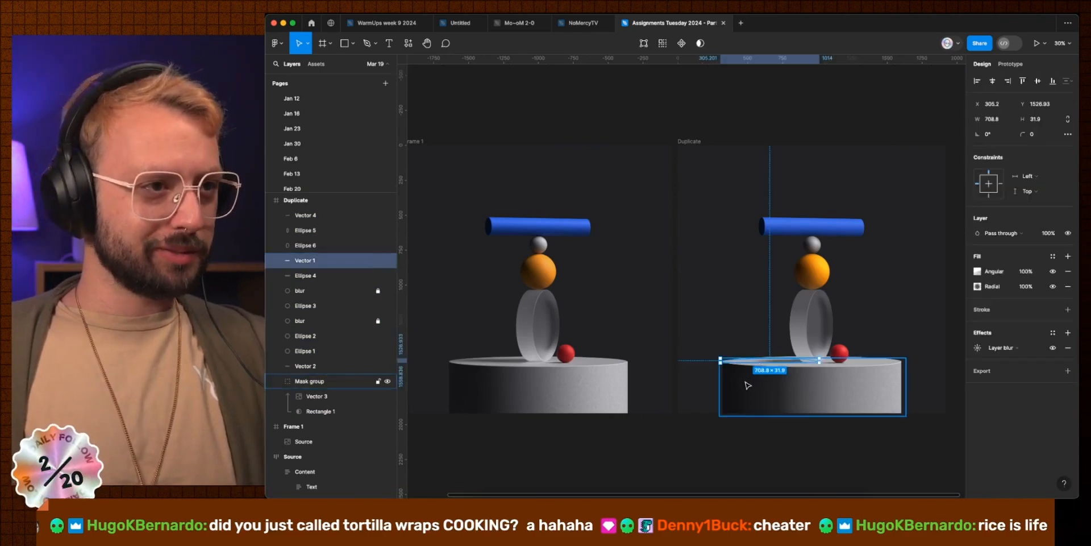
pyautogui.hscroll(3, 775, 360)
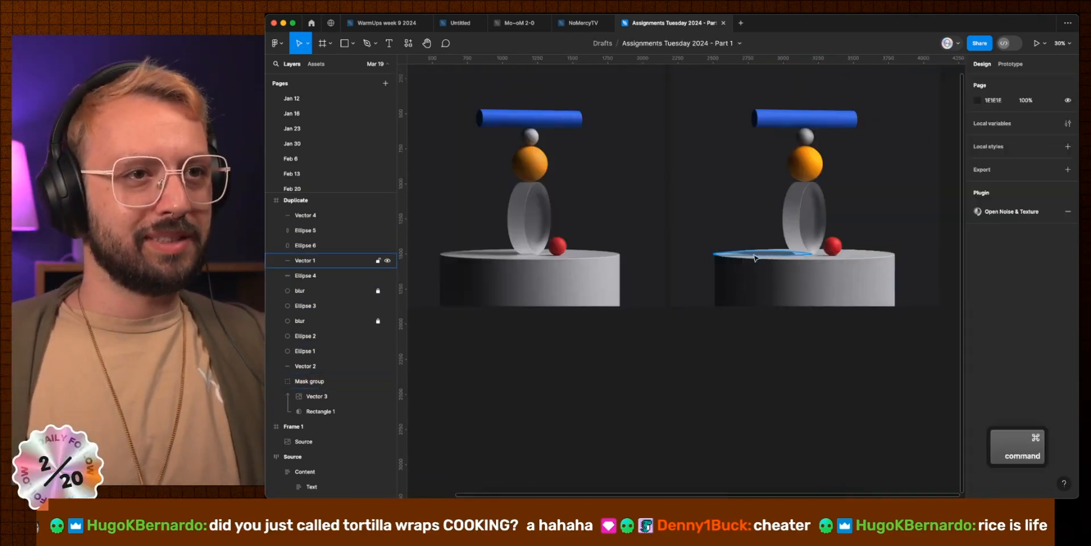
pyautogui.keyDown('super'); pyautogui.click(757, 256); pyautogui.keyUp('super')
pyautogui.scroll(1, 874, 292)
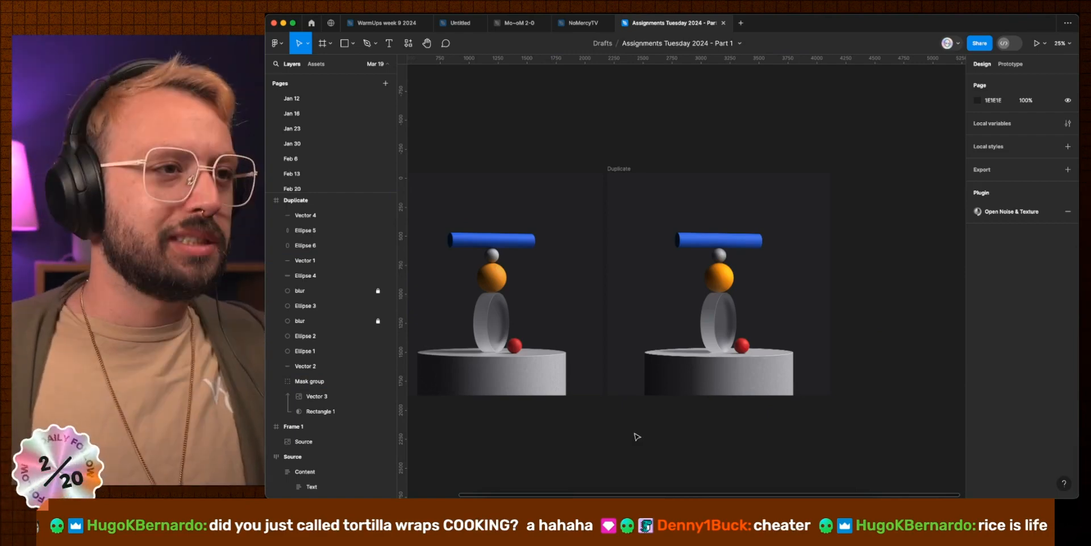
pyautogui.hscroll(-2, 636, 436)
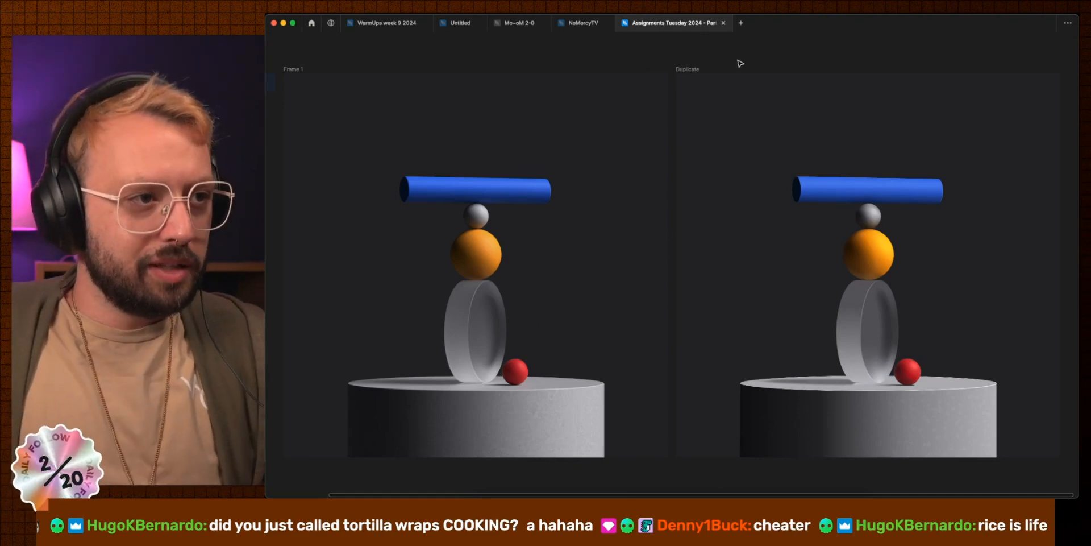